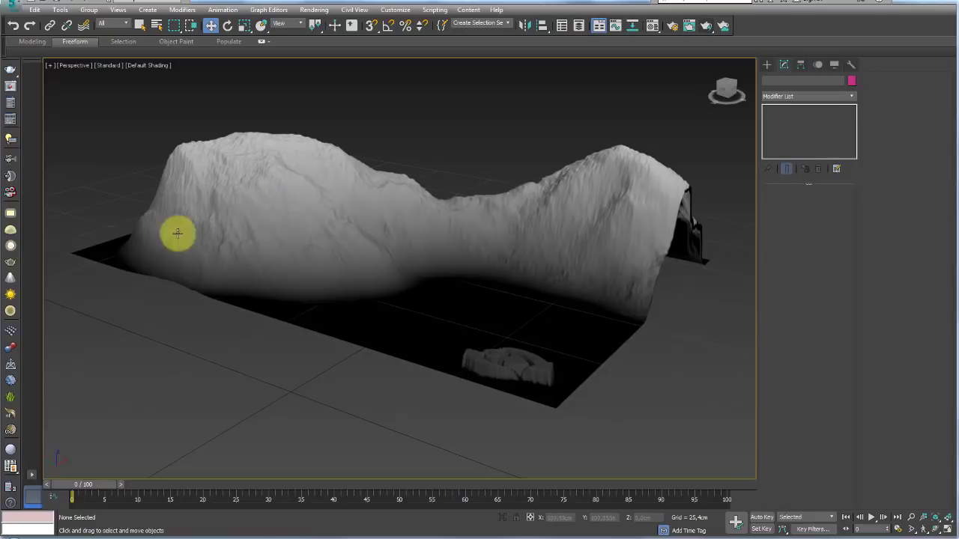
# Bring the GFX Total website in Chrome to the front over the 3ds Max scene
pyautogui.click(109, 534)
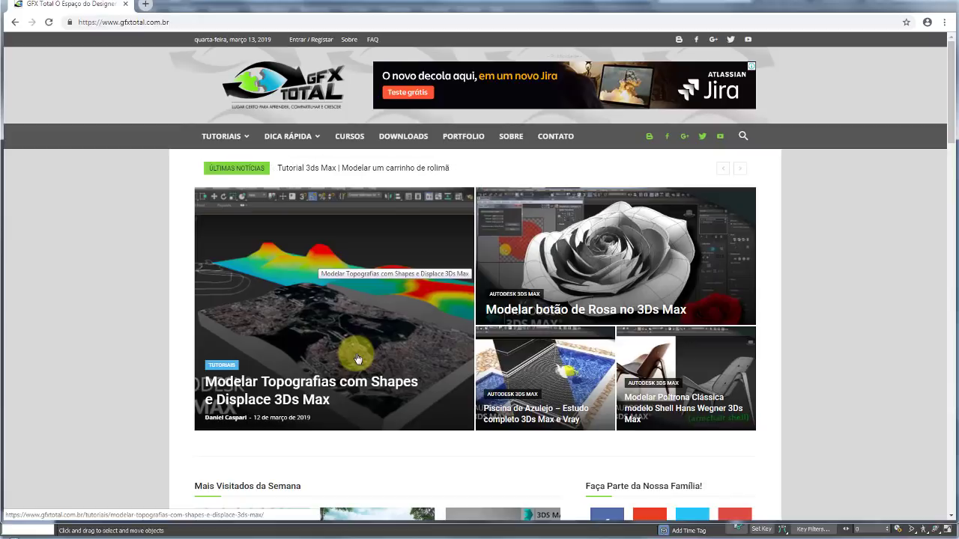
# Scroll the GFX Total page, then return to 3ds Max and view the terrain from a lower side angle
pyautogui.scroll(-1, 358, 359)
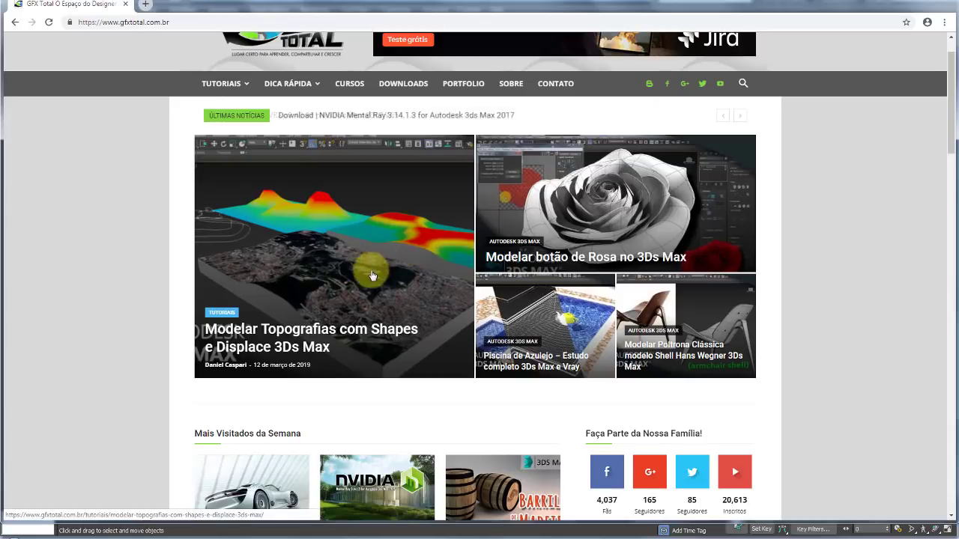
pyautogui.click(191, 534)
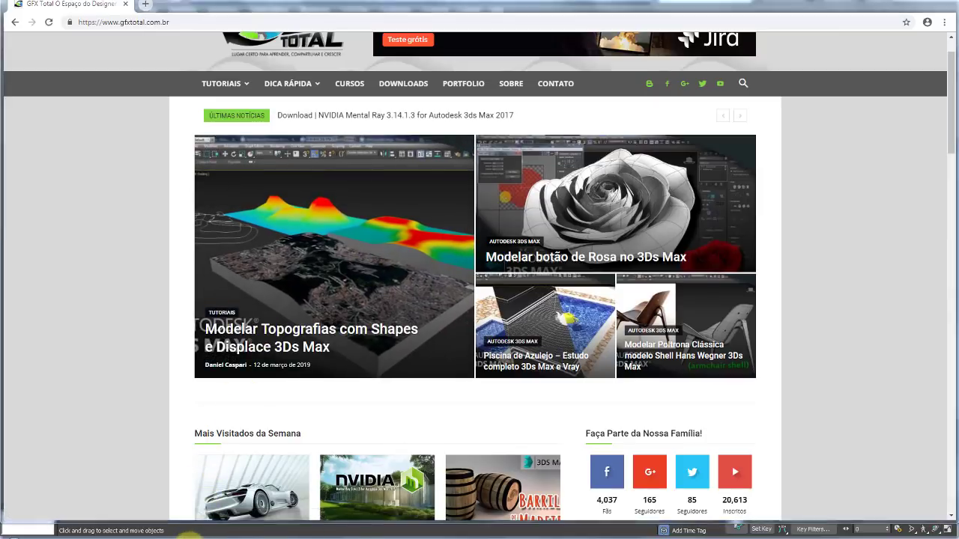
pyautogui.moveTo(503, 387)
pyautogui.keyDown('alt'); pyautogui.mouseDown(button='middle')
pyautogui.moveTo(494, 364)
pyautogui.moveTo(612, 328)
pyautogui.moveTo(599, 340)
pyautogui.moveTo(600, 282)
pyautogui.moveTo(582, 309)
pyautogui.mouseUp(button='middle'); pyautogui.keyUp('alt')
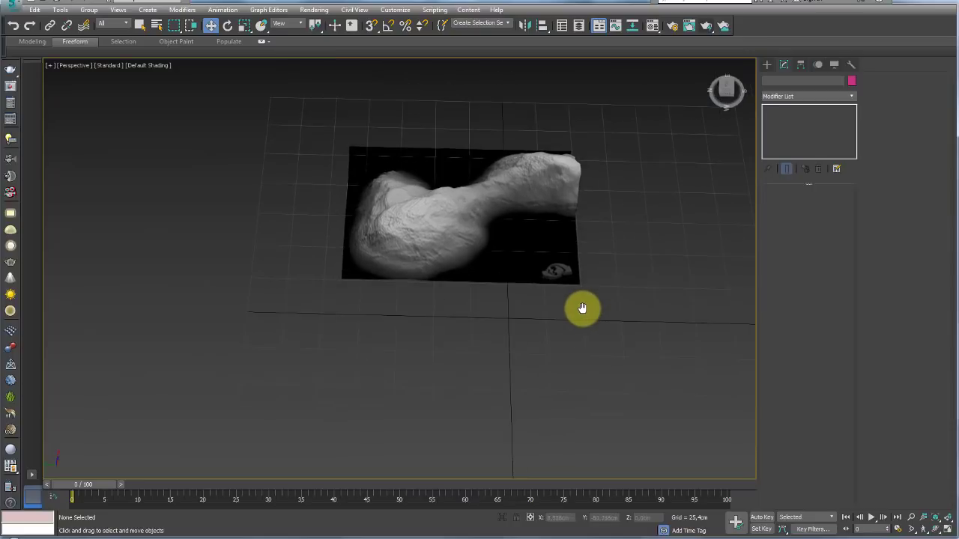
# Unhide all objects to reveal the yellow terrain and blue road pieces beside the grey terrain
pyautogui.moveTo(545, 279)
pyautogui.mouseDown(button='middle')
pyautogui.moveTo(534, 307)
pyautogui.moveTo(497, 280)
pyautogui.mouseUp(button='middle')
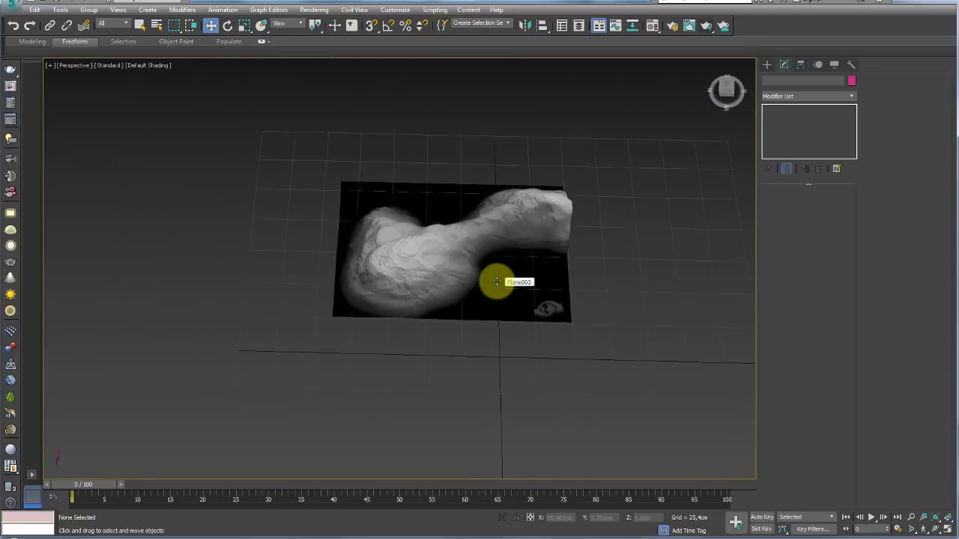
pyautogui.scroll(2, 502, 274)
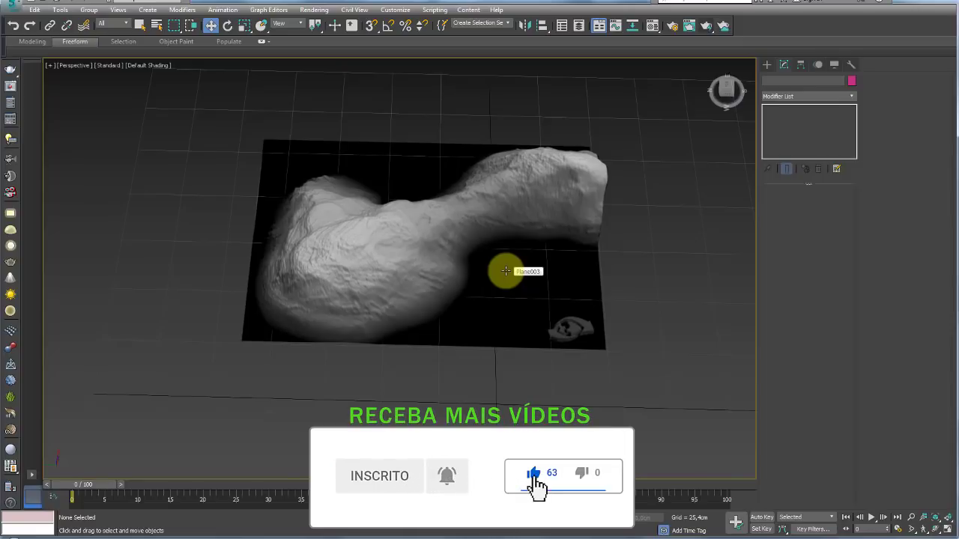
pyautogui.moveTo(505, 272)
pyautogui.keyDown('alt'); pyautogui.mouseDown(button='middle')
pyautogui.moveTo(486, 272)
pyautogui.moveTo(450, 153)
pyautogui.mouseUp(button='middle'); pyautogui.keyUp('alt')
pyautogui.scroll(-3, 450, 152)
pyautogui.rightClick(449, 258)
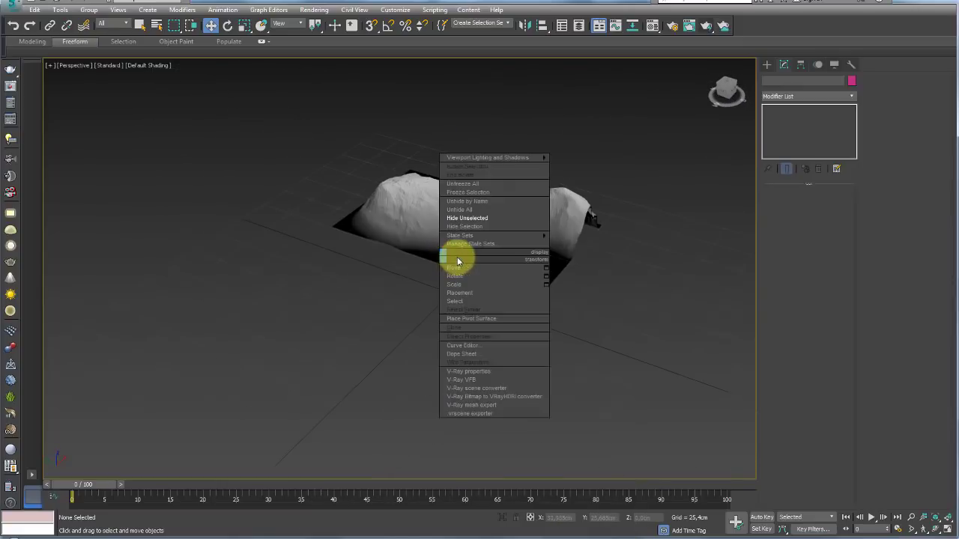
pyautogui.click(469, 217)
pyautogui.moveTo(471, 217)
pyautogui.keyDown('alt'); pyautogui.mouseDown(button='middle')
pyautogui.moveTo(467, 177)
pyautogui.moveTo(430, 229)
pyautogui.moveTo(525, 154)
pyautogui.moveTo(439, 236)
pyautogui.moveTo(389, 240)
pyautogui.mouseUp(button='middle'); pyautogui.keyUp('alt')
pyautogui.scroll(3, 508, 218)
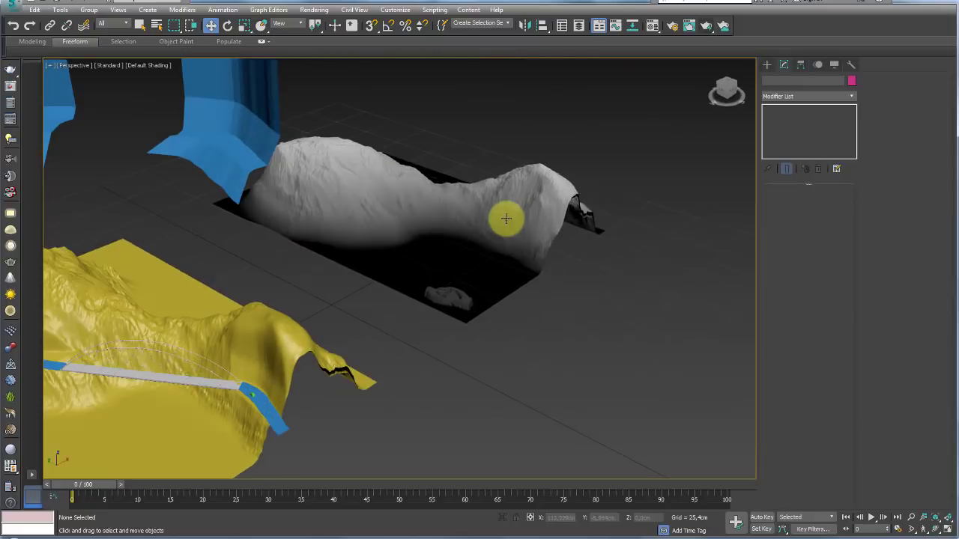
pyautogui.scroll(2, 524, 225)
pyautogui.scroll(2, 525, 224)
pyautogui.keyDown('alt'); pyautogui.moveTo(343, 172); pyautogui.dragTo(407, 235, button='middle'); pyautogui.keyUp('alt')
pyautogui.scroll(3, 412, 255)
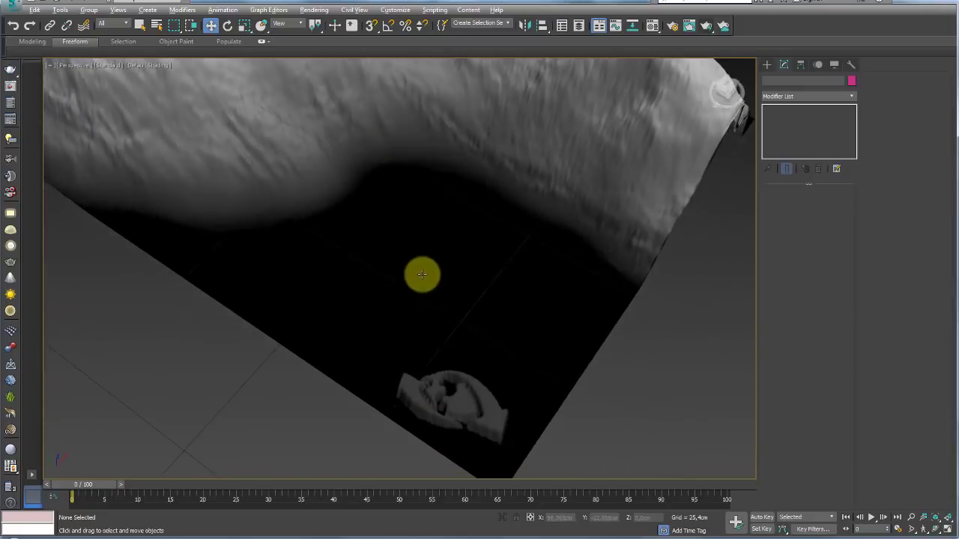
pyautogui.moveTo(419, 275); pyautogui.dragTo(531, 388, button='middle')
pyautogui.scroll(-4, 531, 388)
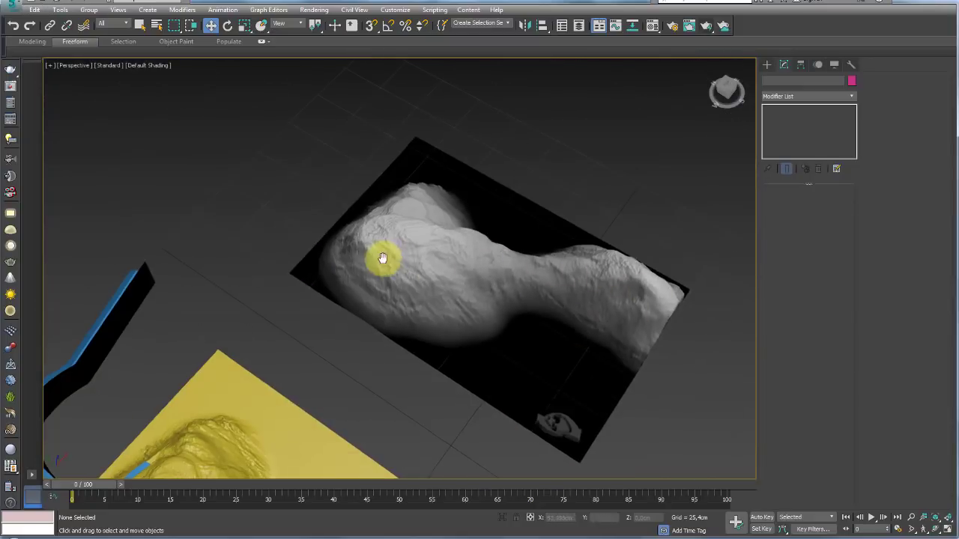
pyautogui.scroll(2, 337, 240)
pyautogui.scroll(-2, 582, 253)
pyautogui.scroll(-3, 574, 242)
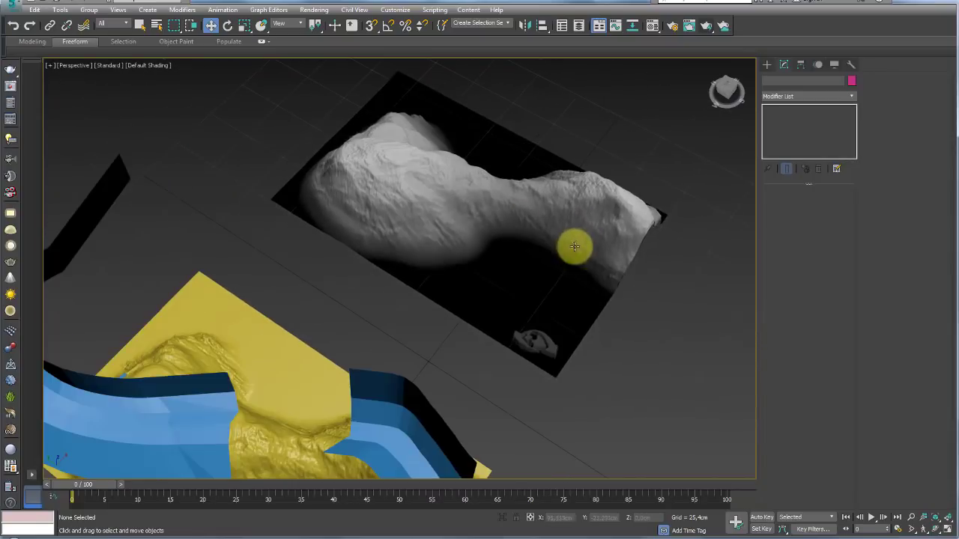
pyautogui.moveTo(529, 304)
pyautogui.mouseDown(button='middle')
pyautogui.moveTo(441, 298)
pyautogui.moveTo(456, 214)
pyautogui.mouseUp(button='middle')
pyautogui.scroll(2, 479, 240)
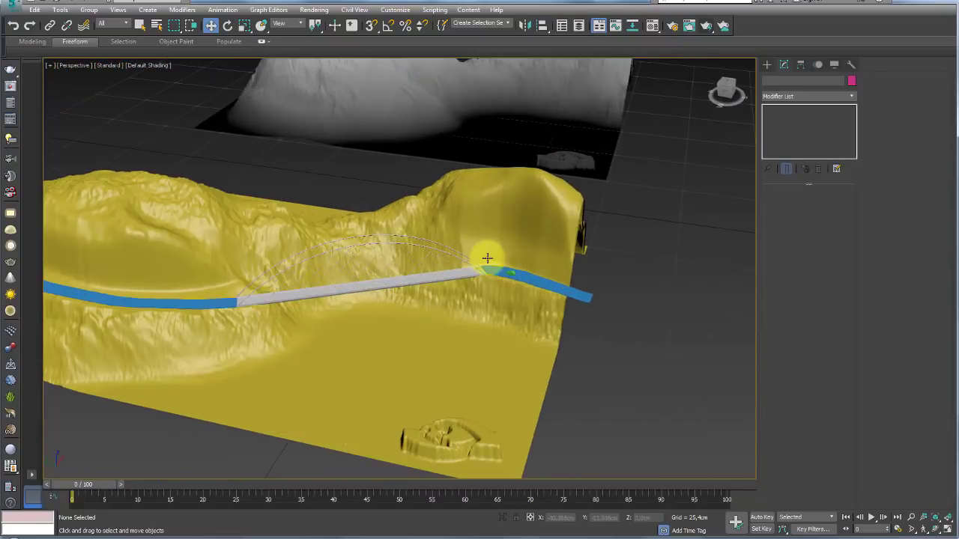
pyautogui.moveTo(488, 257)
pyautogui.keyDown('alt'); pyautogui.mouseDown(button='middle')
pyautogui.moveTo(407, 261)
pyautogui.moveTo(402, 300)
pyautogui.moveTo(455, 277)
pyautogui.mouseUp(button='middle'); pyautogui.keyUp('alt')
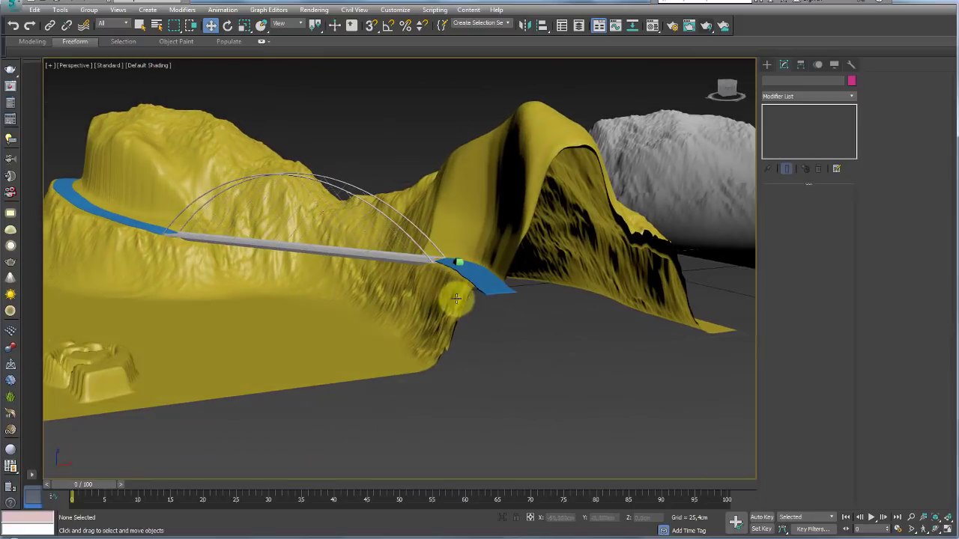
pyautogui.scroll(3, 487, 277)
pyautogui.scroll(3, 558, 274)
pyautogui.scroll(4, 552, 265)
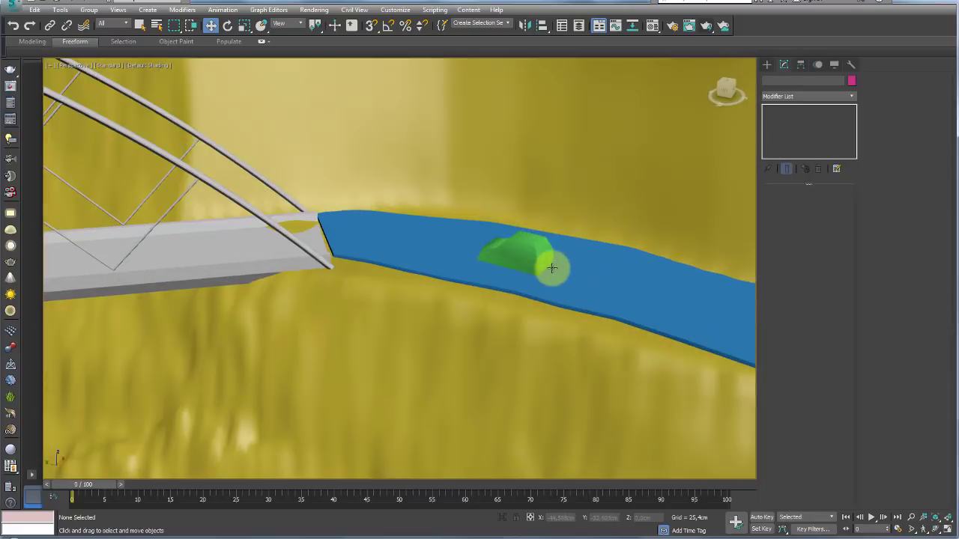
pyautogui.click(529, 256)
pyautogui.moveTo(530, 256)
pyautogui.keyDown('alt'); pyautogui.mouseDown(button='middle')
pyautogui.moveTo(569, 274)
pyautogui.moveTo(501, 219)
pyautogui.moveTo(474, 211)
pyautogui.mouseUp(button='middle'); pyautogui.keyUp('alt')
pyautogui.scroll(-3, 480, 210)
pyautogui.keyDown('alt'); pyautogui.moveTo(343, 237); pyautogui.dragTo(515, 232, button='middle'); pyautogui.keyUp('alt')
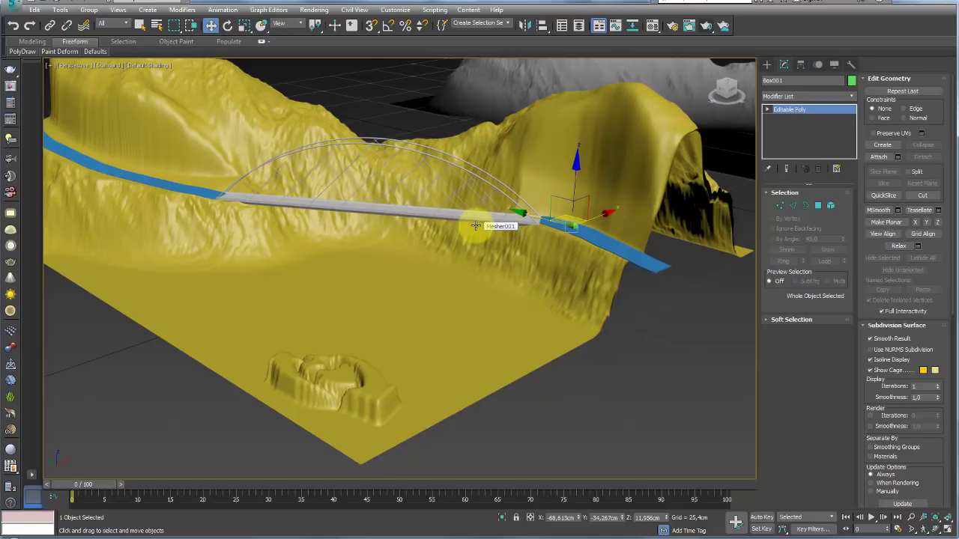
pyautogui.moveTo(354, 227)
pyautogui.keyDown('alt'); pyautogui.mouseDown(button='middle')
pyautogui.moveTo(375, 225)
pyautogui.moveTo(439, 177)
pyautogui.moveTo(439, 187)
pyautogui.moveTo(480, 184)
pyautogui.moveTo(439, 188)
pyautogui.moveTo(415, 266)
pyautogui.moveTo(400, 254)
pyautogui.moveTo(306, 278)
pyautogui.moveTo(437, 254)
pyautogui.mouseUp(button='middle'); pyautogui.keyUp('alt')
pyautogui.scroll(-4, 416, 267)
pyautogui.click(659, 244)
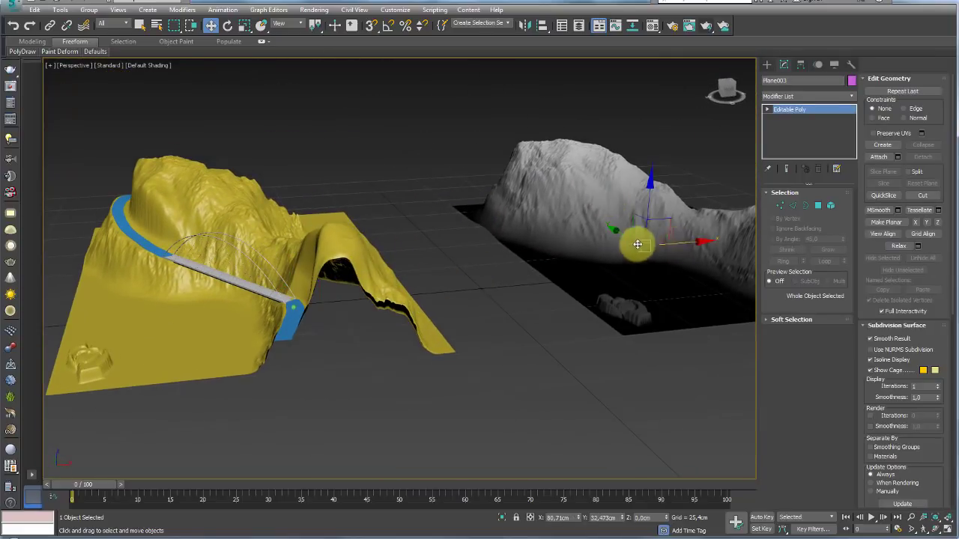
# Move the grey terrain onto the yellow terrain and back off, then frame the bridge area
pyautogui.moveTo(636, 241)
pyautogui.mouseDown()
pyautogui.moveTo(270, 251)
pyautogui.moveTo(552, 208)
pyautogui.mouseUp()
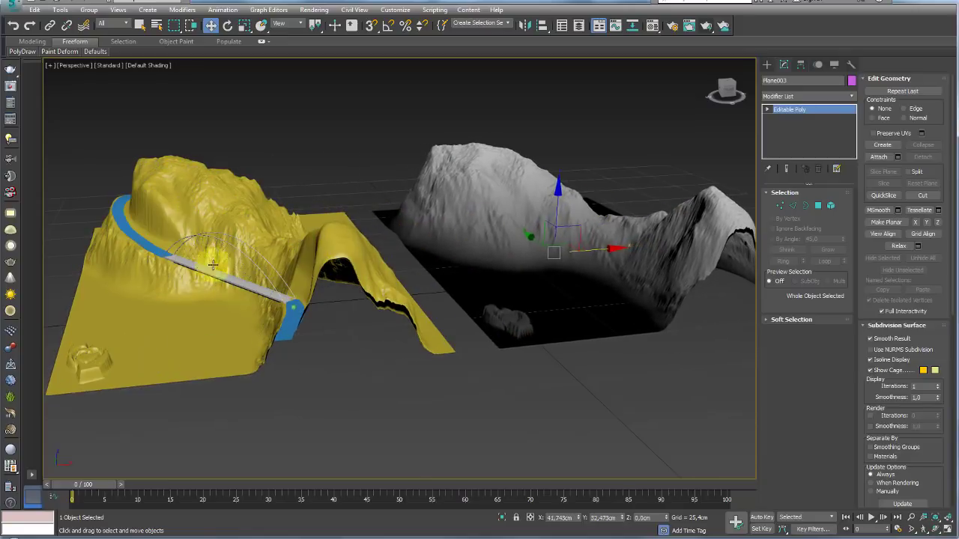
pyautogui.scroll(3, 213, 270)
pyautogui.moveTo(250, 284)
pyautogui.mouseDown(button='middle')
pyautogui.moveTo(469, 201)
pyautogui.moveTo(627, 203)
pyautogui.mouseUp(button='middle')
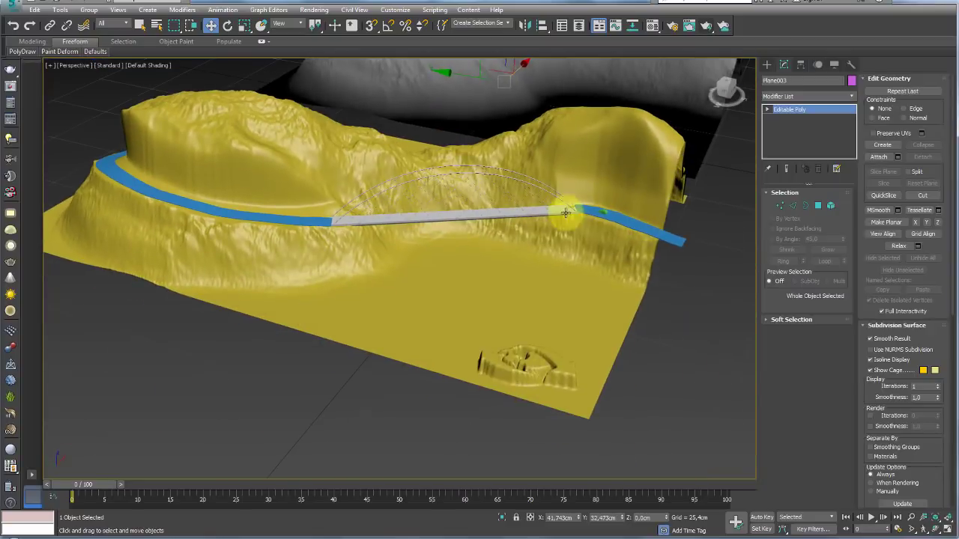
pyautogui.moveTo(562, 214); pyautogui.dragTo(520, 220, button='middle')
pyautogui.scroll(2, 623, 255)
pyautogui.scroll(2, 524, 269)
pyautogui.scroll(2, 417, 280)
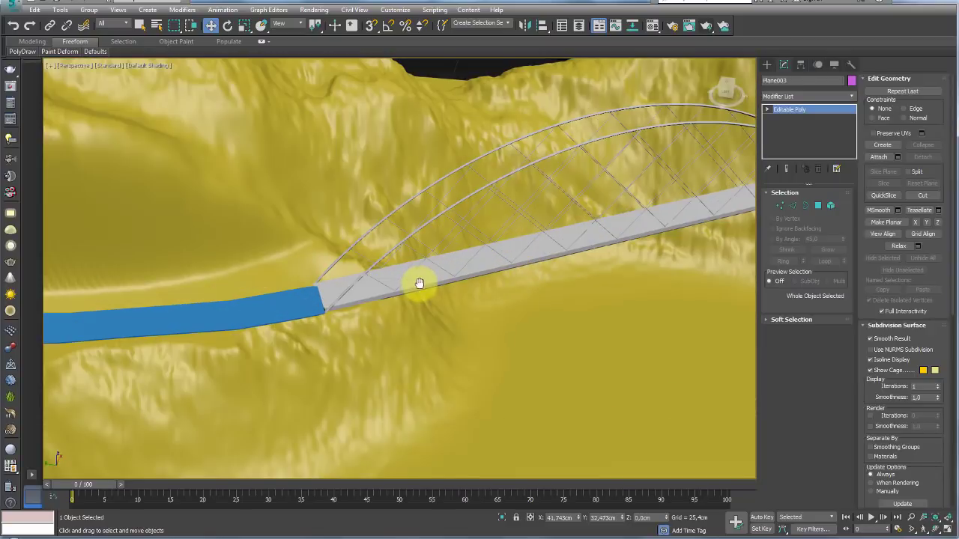
pyautogui.scroll(-4, 577, 242)
pyautogui.scroll(2, 496, 262)
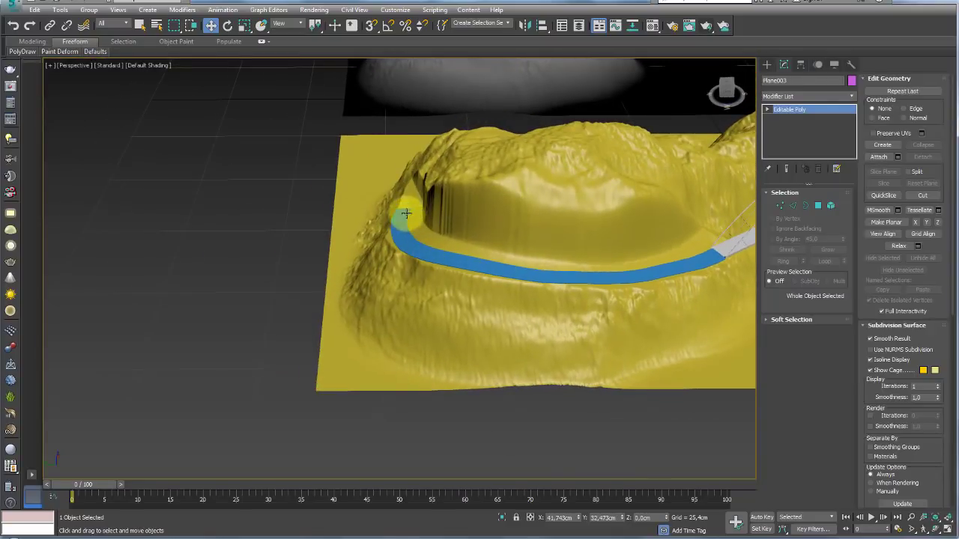
pyautogui.moveTo(586, 268); pyautogui.dragTo(578, 268, button='middle')
pyautogui.scroll(-3, 577, 268)
pyautogui.scroll(-3, 456, 282)
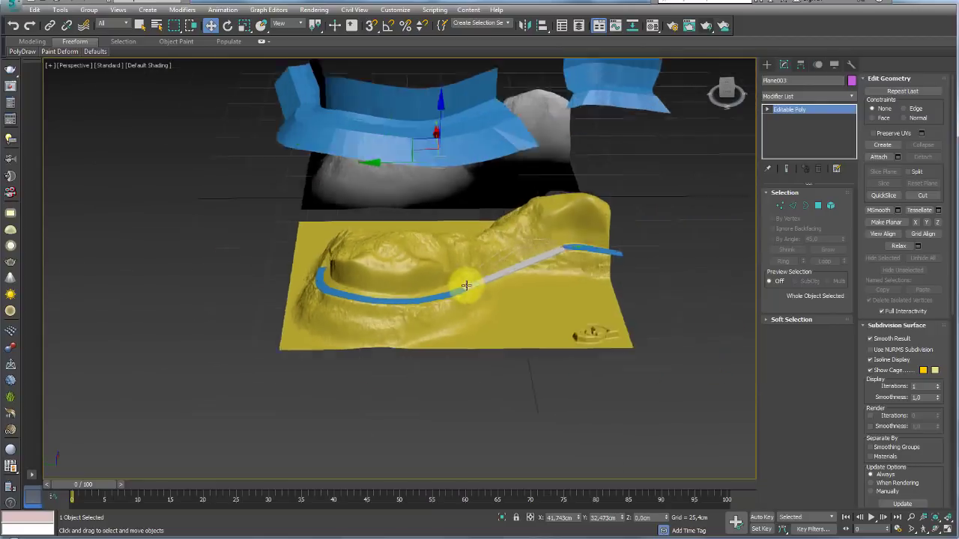
pyautogui.keyDown('alt'); pyautogui.moveTo(456, 283); pyautogui.dragTo(481, 253, button='middle'); pyautogui.keyUp('alt')
pyautogui.keyDown('alt'); pyautogui.moveTo(394, 133); pyautogui.dragTo(406, 154, button='middle'); pyautogui.keyUp('alt')
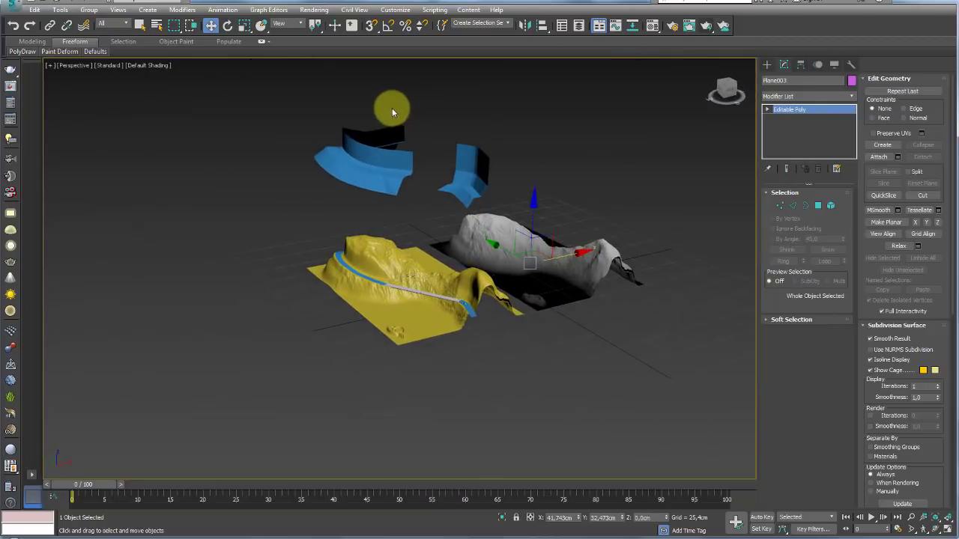
# Select the blue Line003 road pieces and lower them onto the yellow terrain
pyautogui.click(342, 165)
pyautogui.keyDown('alt'); pyautogui.moveTo(343, 165); pyautogui.dragTo(391, 148, button='middle'); pyautogui.keyUp('alt')
pyautogui.scroll(2, 391, 148)
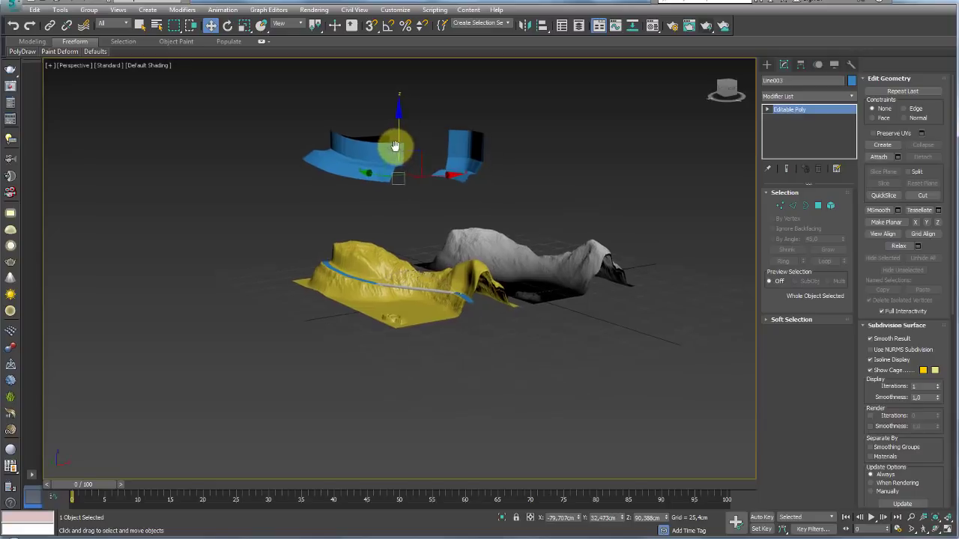
pyautogui.scroll(3, 394, 144)
pyautogui.moveTo(396, 141); pyautogui.dragTo(394, 277)
pyautogui.keyDown('alt'); pyautogui.moveTo(394, 278); pyautogui.dragTo(467, 201, button='middle'); pyautogui.keyUp('alt')
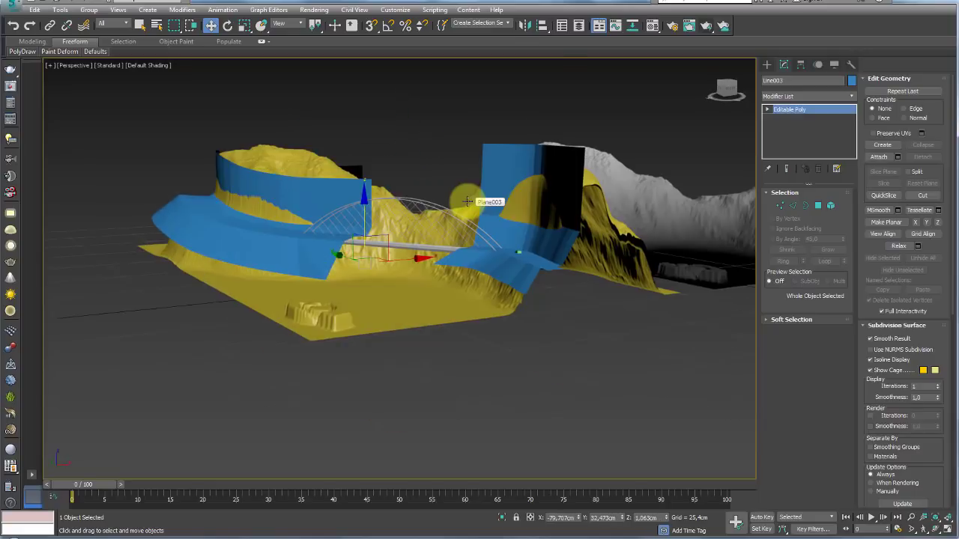
pyautogui.keyDown('alt'); pyautogui.moveTo(397, 200); pyautogui.dragTo(328, 207, button='middle'); pyautogui.keyUp('alt')
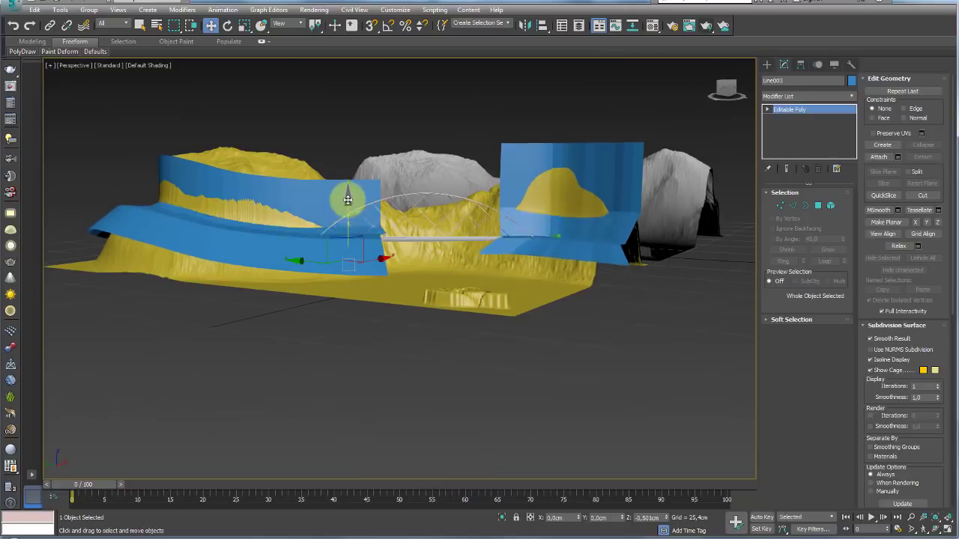
pyautogui.moveTo(344, 197)
pyautogui.mouseDown()
pyautogui.moveTo(345, 123)
pyautogui.moveTo(353, 185)
pyautogui.mouseUp()
# Raise Line003 above the yellow terrain to Z 78.704 cm
pyautogui.keyDown('alt'); pyautogui.moveTo(353, 185); pyautogui.dragTo(349, 118, button='middle'); pyautogui.keyUp('alt')
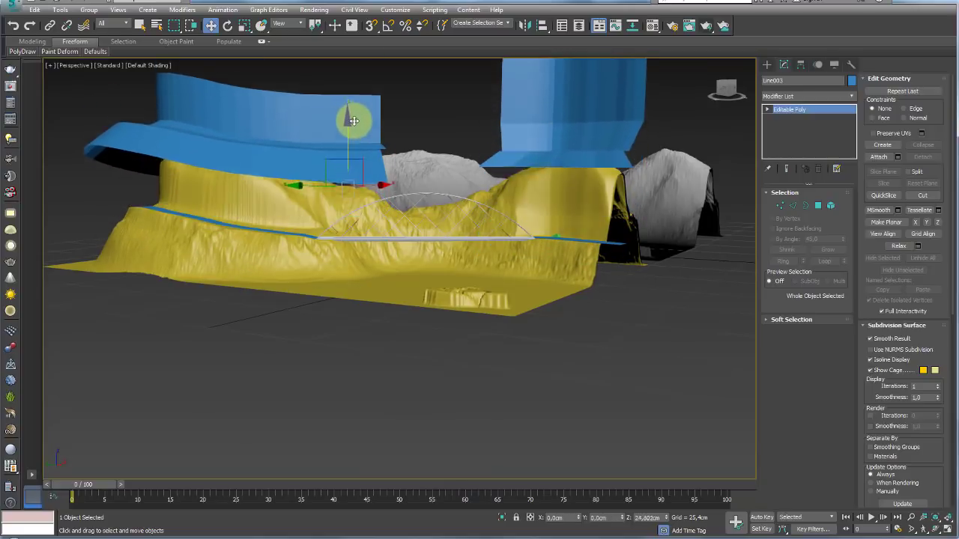
pyautogui.moveTo(507, 167)
pyautogui.keyDown('alt'); pyautogui.mouseDown(button='middle')
pyautogui.moveTo(516, 238)
pyautogui.moveTo(548, 238)
pyautogui.mouseUp(button='middle'); pyautogui.keyUp('alt')
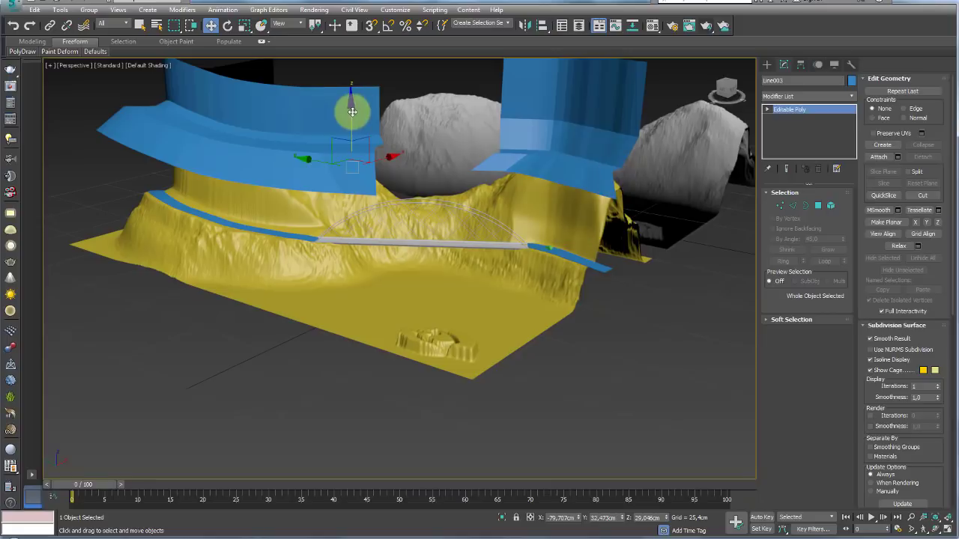
pyautogui.moveTo(344, 97); pyautogui.dragTo(345, 43)
pyautogui.scroll(-5, 389, 157)
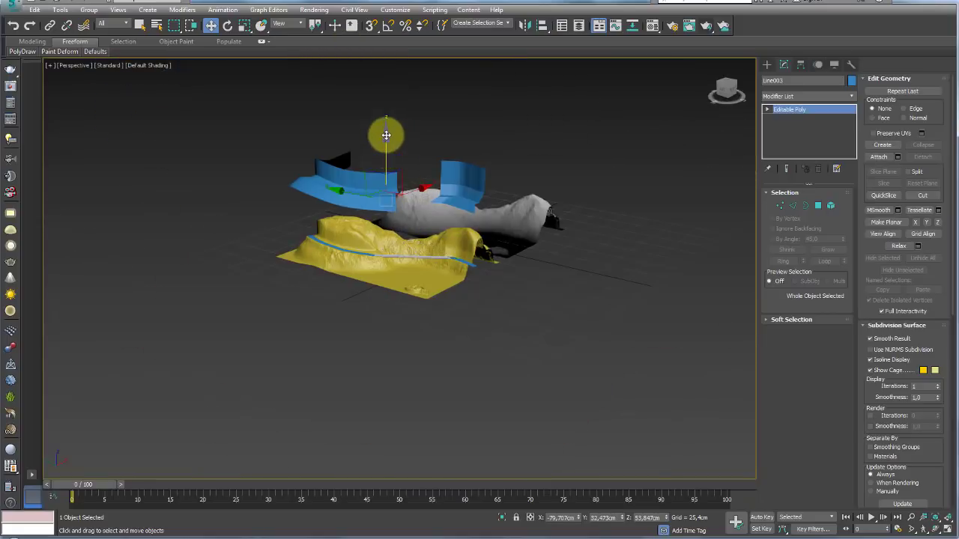
pyautogui.moveTo(385, 135); pyautogui.dragTo(385, 118)
pyautogui.scroll(5, 449, 247)
pyautogui.scroll(3, 442, 239)
pyautogui.scroll(3, 498, 271)
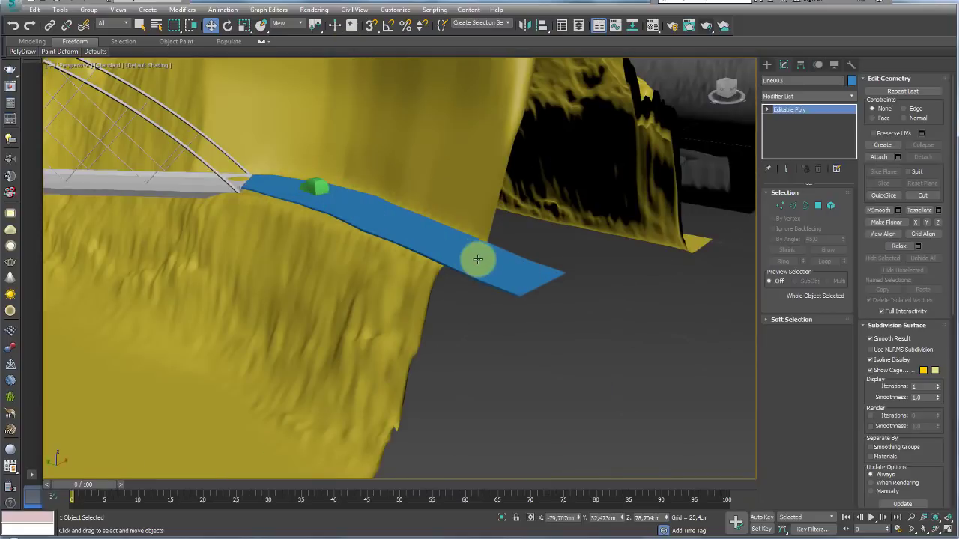
pyautogui.scroll(-3, 294, 190)
pyautogui.scroll(-2, 459, 207)
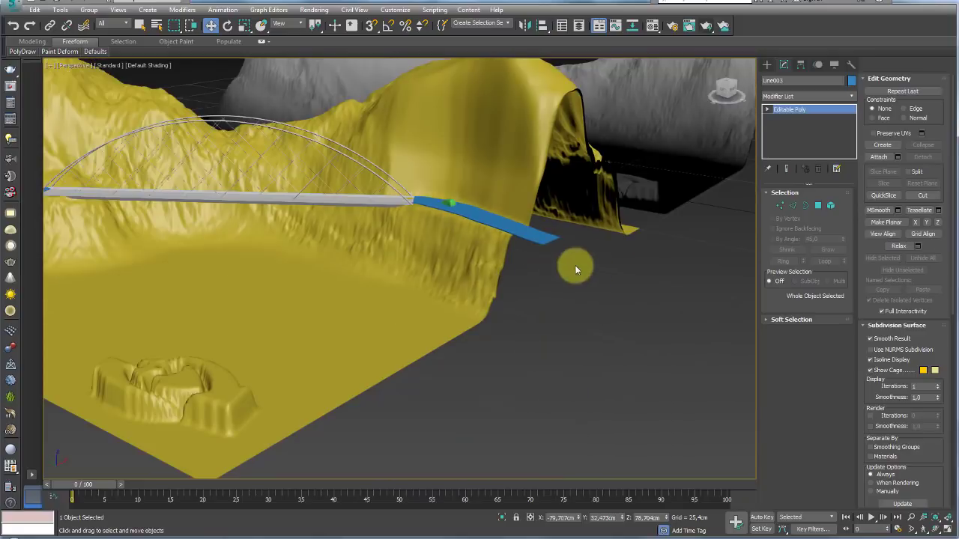
pyautogui.click(89, 533)
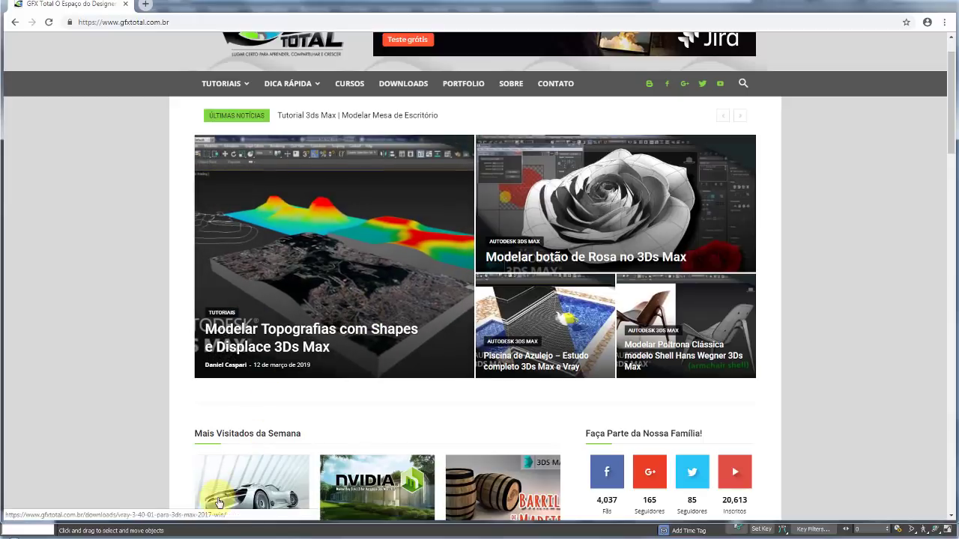
pyautogui.click(196, 527)
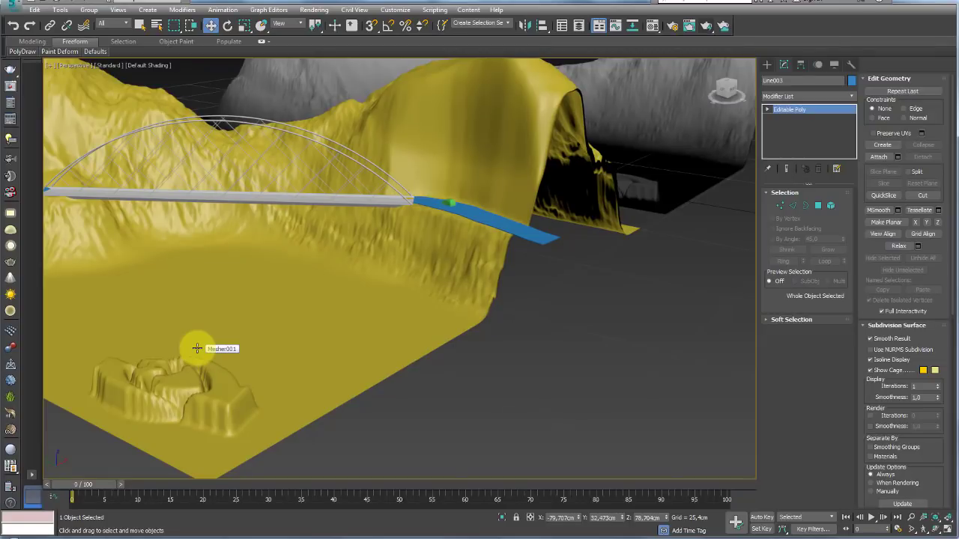
# Switch the Create panel to Geometry with the Standard Primitives category
pyautogui.moveTo(203, 337)
pyautogui.keyDown('alt'); pyautogui.mouseDown(button='middle')
pyautogui.moveTo(368, 304)
pyautogui.moveTo(359, 304)
pyautogui.moveTo(447, 321)
pyautogui.moveTo(552, 312)
pyautogui.moveTo(359, 336)
pyautogui.moveTo(524, 293)
pyautogui.moveTo(287, 277)
pyautogui.mouseUp(button='middle'); pyautogui.keyUp('alt')
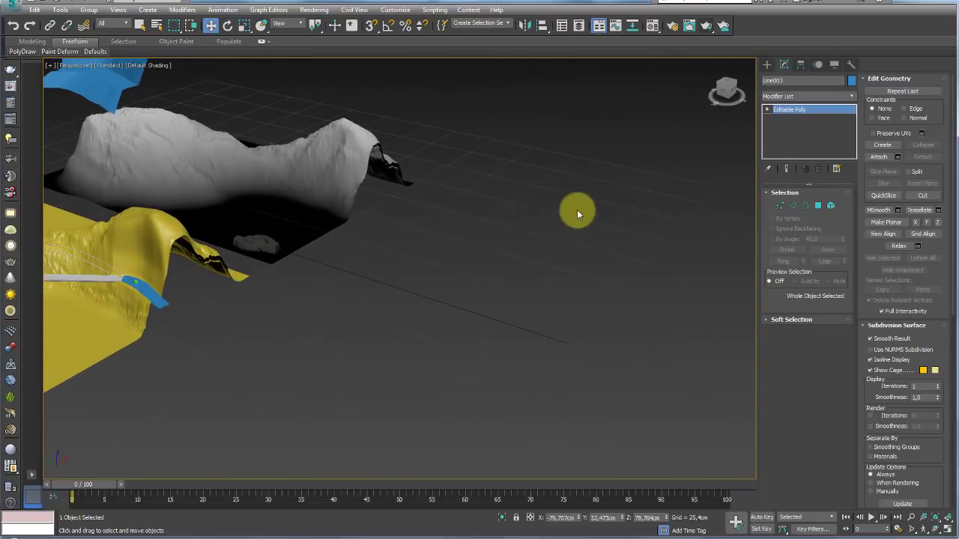
pyautogui.keyDown('alt'); pyautogui.moveTo(577, 215); pyautogui.dragTo(659, 173, button='middle'); pyautogui.keyUp('alt')
pyautogui.click(768, 64)
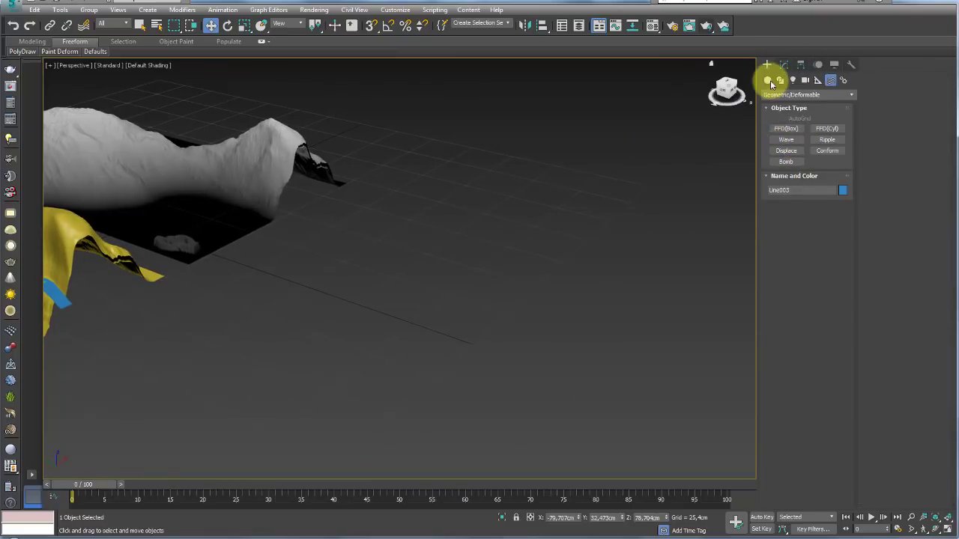
pyautogui.click(768, 80)
pyautogui.click(782, 95)
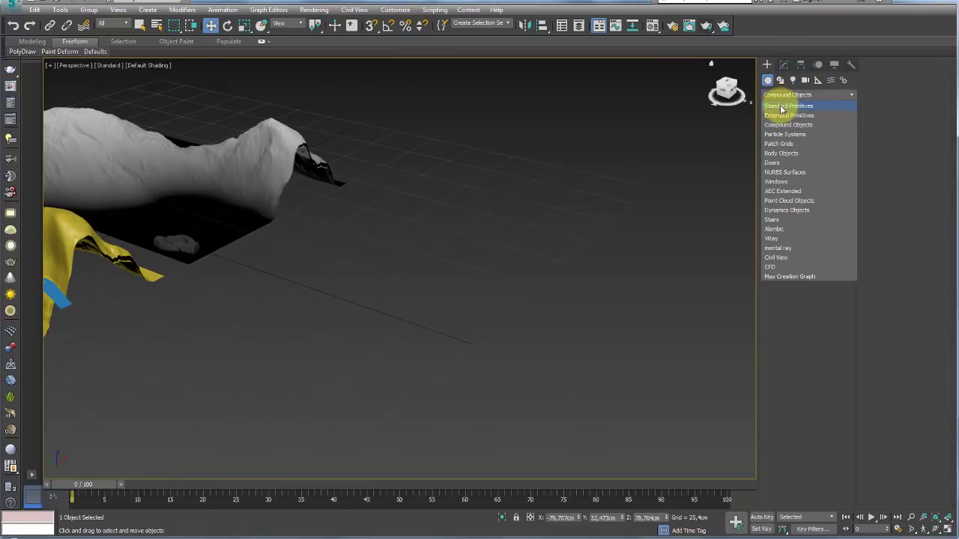
pyautogui.click(781, 110)
# Draw a flat box Box002 and a green sphere Sphere001 on the empty grid
pyautogui.click(786, 128)
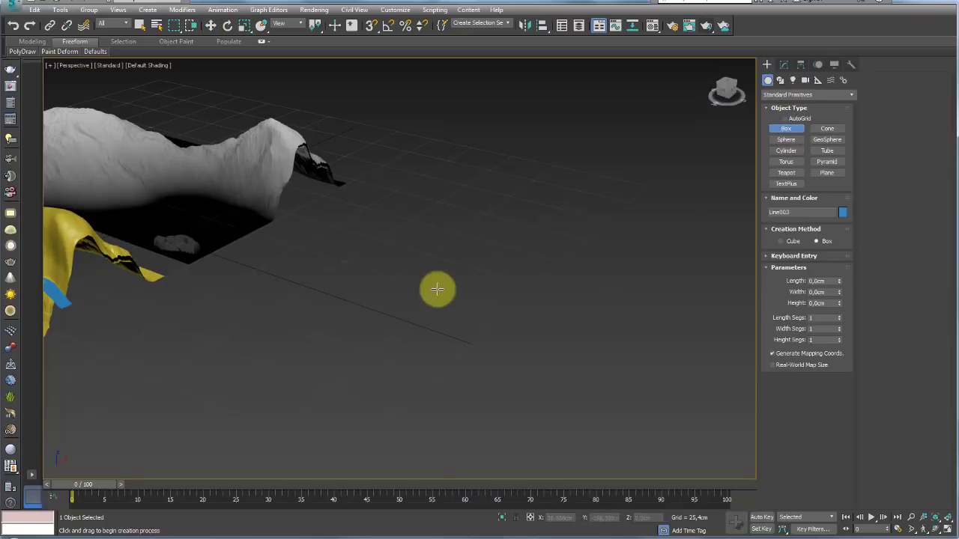
pyautogui.moveTo(431, 283)
pyautogui.mouseDown()
pyautogui.moveTo(549, 399)
pyautogui.moveTo(580, 366)
pyautogui.mouseUp()
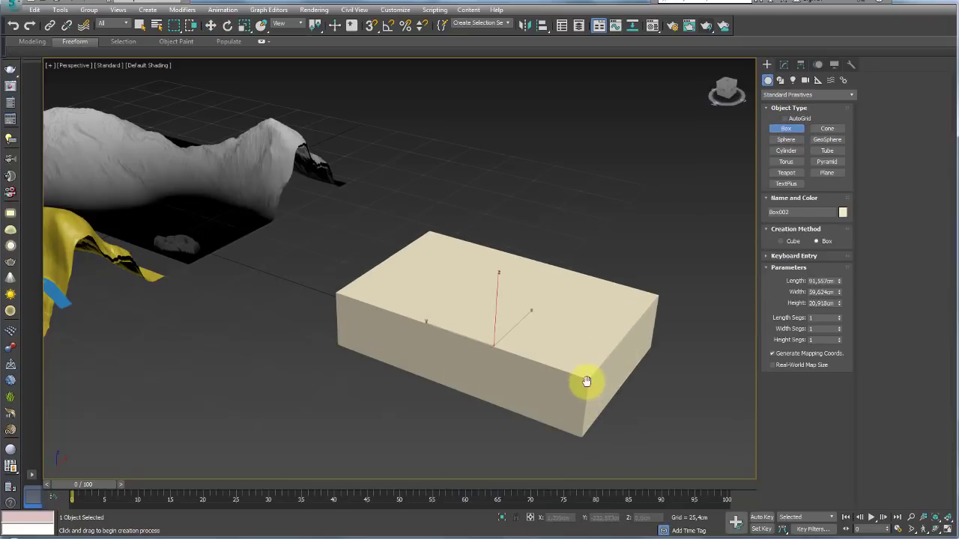
pyautogui.moveTo(586, 382); pyautogui.dragTo(507, 355, button='middle')
pyautogui.click(786, 140)
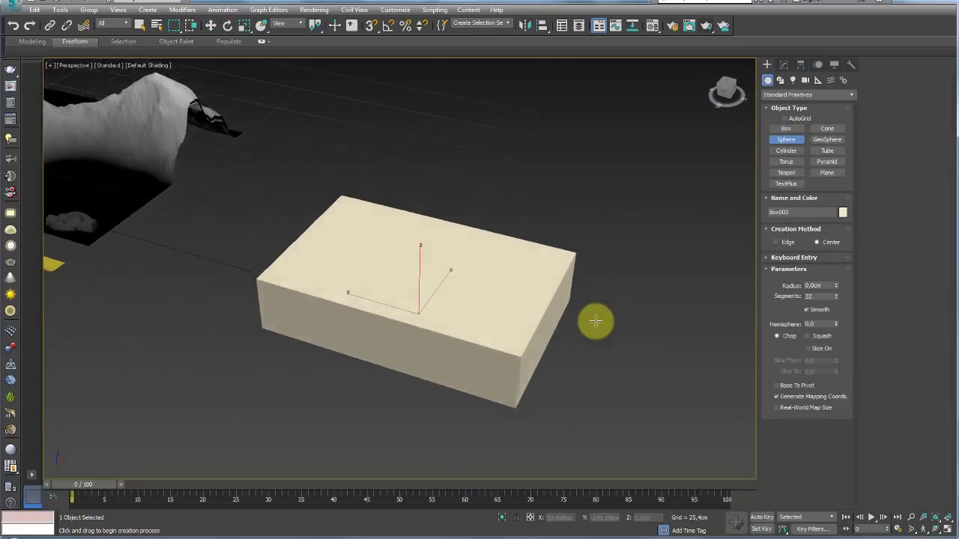
pyautogui.keyDown('alt'); pyautogui.moveTo(595, 321); pyautogui.dragTo(547, 338, button='middle'); pyautogui.keyUp('alt')
pyautogui.moveTo(548, 338); pyautogui.dragTo(563, 357)
pyautogui.keyDown('alt'); pyautogui.moveTo(581, 387); pyautogui.dragTo(574, 325, button='middle'); pyautogui.keyUp('alt')
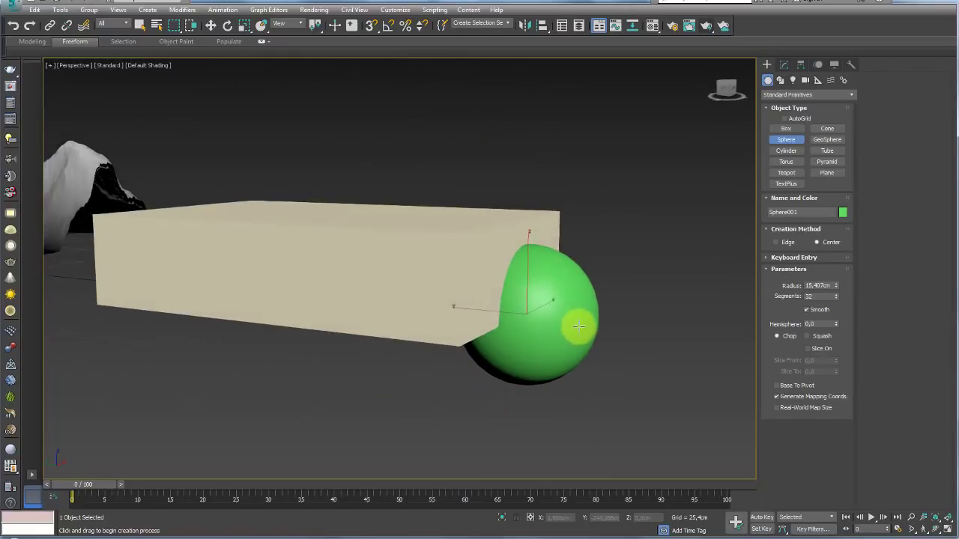
# Move the sphere up so it floats just above the box, at Z 46.551 cm
pyautogui.press('w')
pyautogui.moveTo(527, 267); pyautogui.dragTo(527, 54)
pyautogui.moveTo(526, 54)
pyautogui.keyDown('alt'); pyautogui.mouseDown(button='middle')
pyautogui.moveTo(561, 150)
pyautogui.moveTo(592, 156)
pyautogui.moveTo(565, 208)
pyautogui.mouseUp(button='middle'); pyautogui.keyUp('alt')
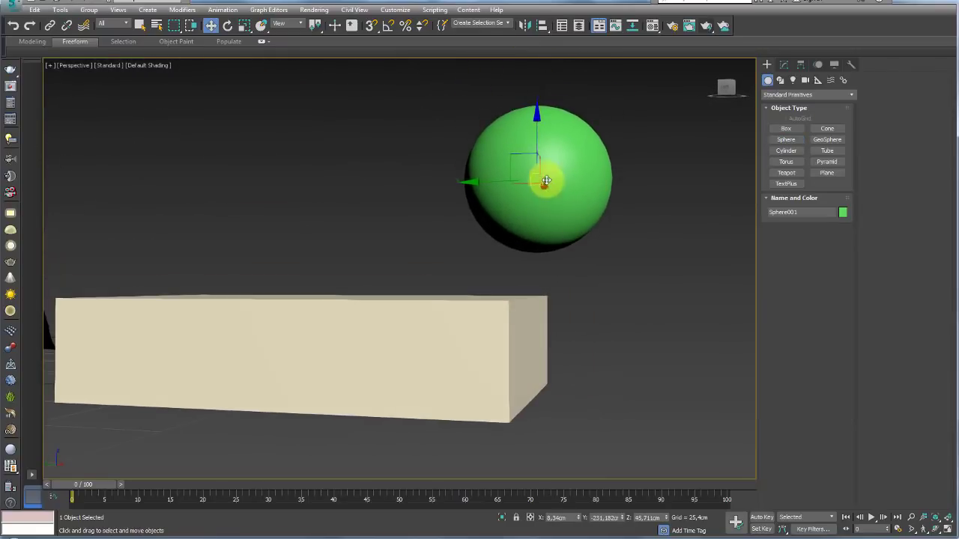
pyautogui.moveTo(536, 132)
pyautogui.mouseDown()
pyautogui.moveTo(535, 151)
pyautogui.moveTo(537, 136)
pyautogui.mouseUp()
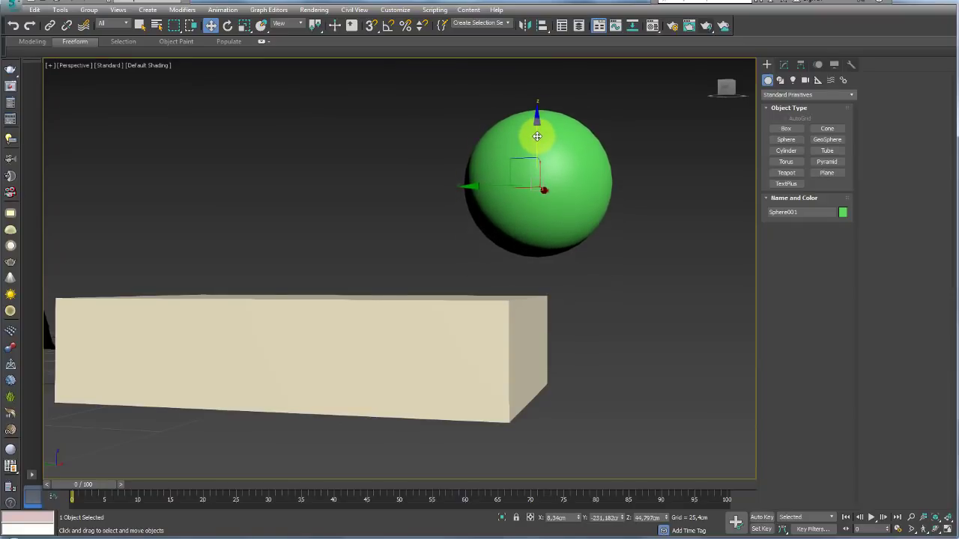
pyautogui.keyDown('alt'); pyautogui.moveTo(537, 136); pyautogui.dragTo(543, 143, button='middle'); pyautogui.keyUp('alt')
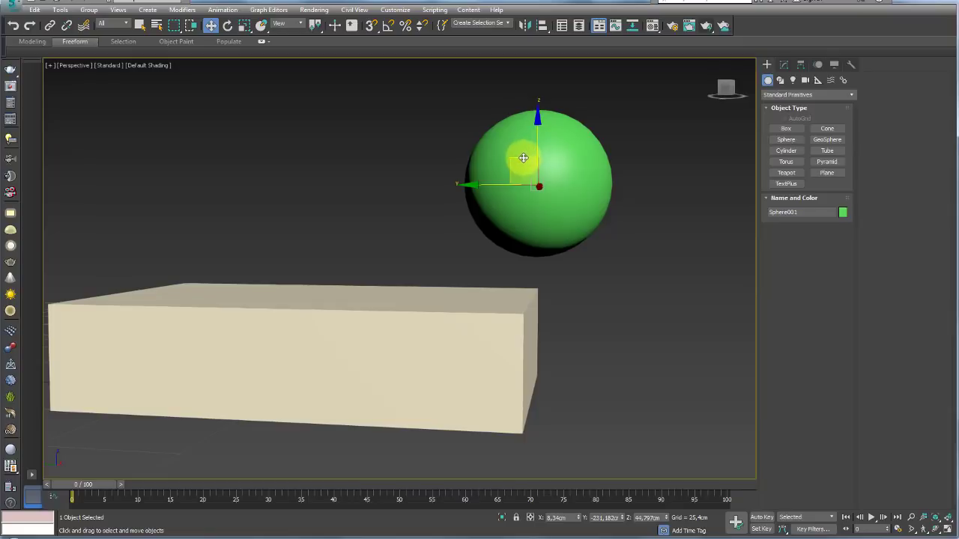
pyautogui.moveTo(535, 142)
pyautogui.mouseDown()
pyautogui.moveTo(569, 280)
pyautogui.moveTo(552, 42)
pyautogui.moveTo(529, 191)
pyautogui.mouseUp()
pyautogui.moveTo(529, 234)
pyautogui.mouseDown()
pyautogui.moveTo(524, 295)
pyautogui.moveTo(552, 260)
pyautogui.moveTo(509, 289)
pyautogui.mouseUp()
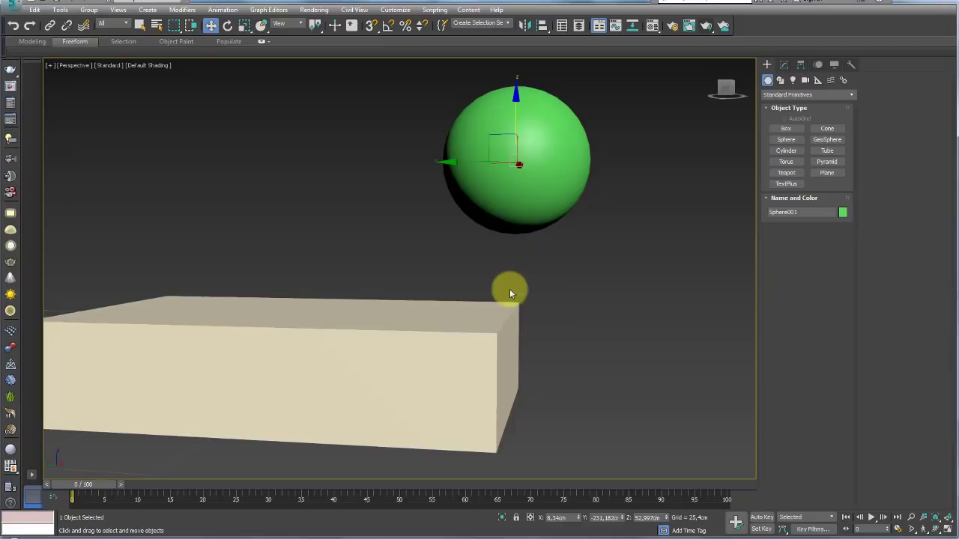
pyautogui.moveTo(455, 295); pyautogui.dragTo(541, 371)
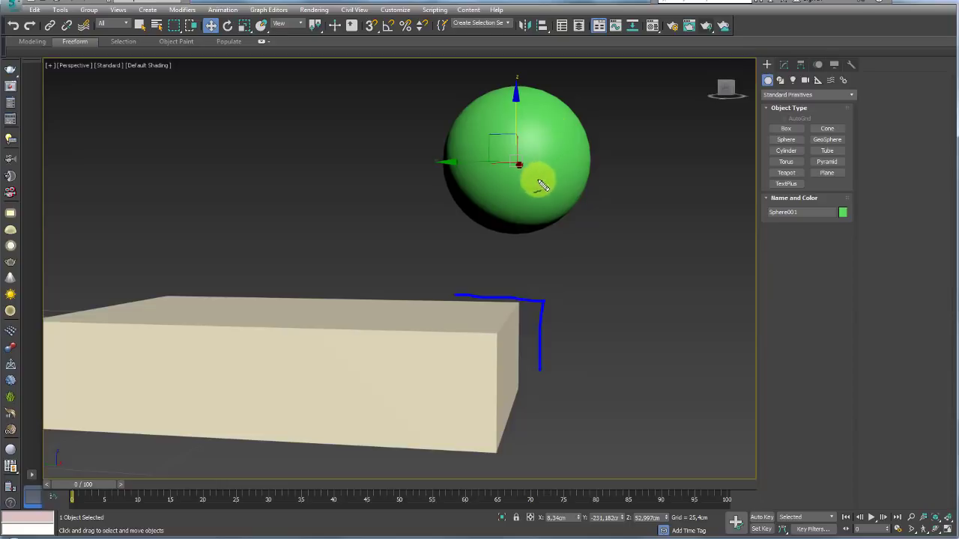
pyautogui.moveTo(513, 107)
pyautogui.mouseDown()
pyautogui.moveTo(510, 154)
pyautogui.moveTo(561, 180)
pyautogui.mouseUp()
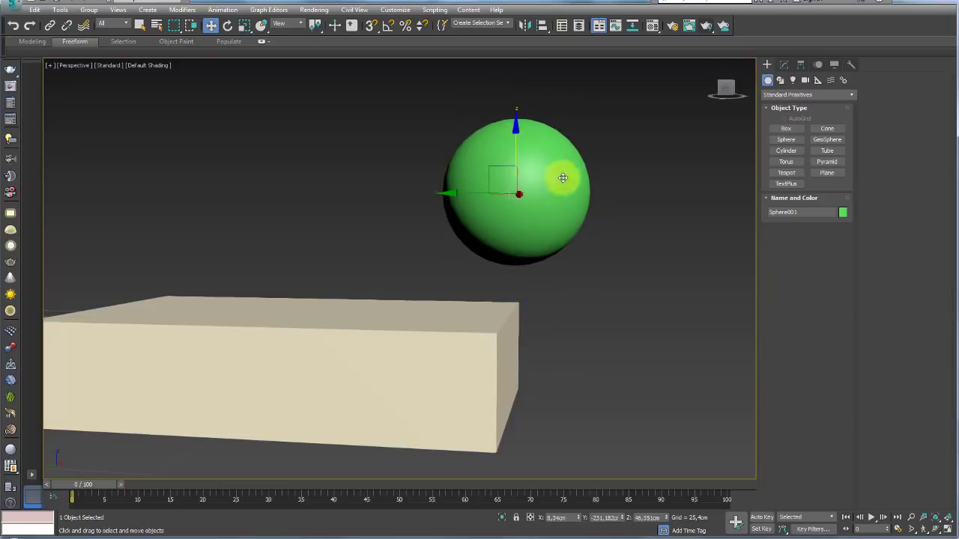
pyautogui.moveTo(561, 180)
pyautogui.keyDown('alt'); pyautogui.mouseDown(button='middle')
pyautogui.moveTo(567, 227)
pyautogui.moveTo(519, 259)
pyautogui.mouseUp(button='middle'); pyautogui.keyUp('alt')
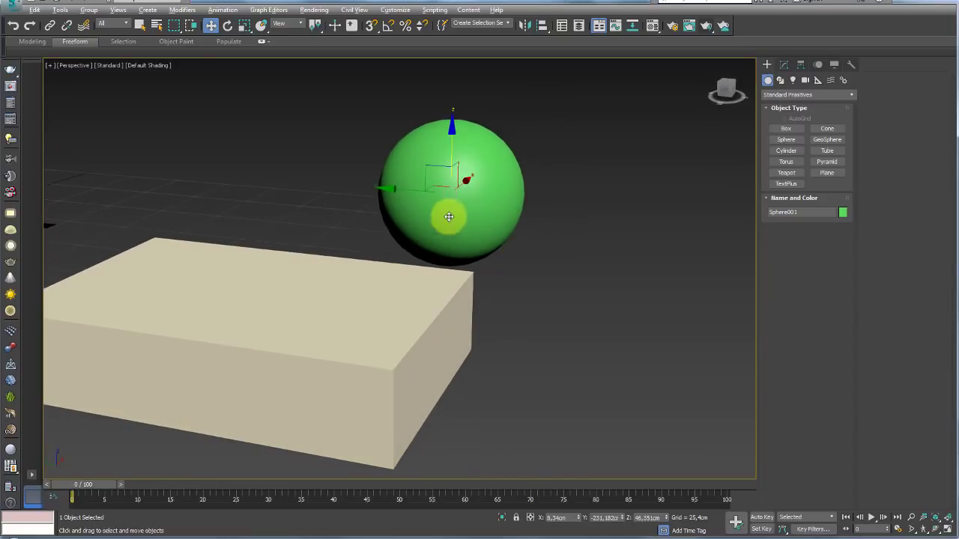
pyautogui.moveTo(408, 190); pyautogui.dragTo(420, 188)
pyautogui.moveTo(419, 188)
pyautogui.keyDown('alt'); pyautogui.mouseDown(button='middle')
pyautogui.moveTo(588, 230)
pyautogui.moveTo(614, 213)
pyautogui.mouseUp(button='middle'); pyautogui.keyUp('alt')
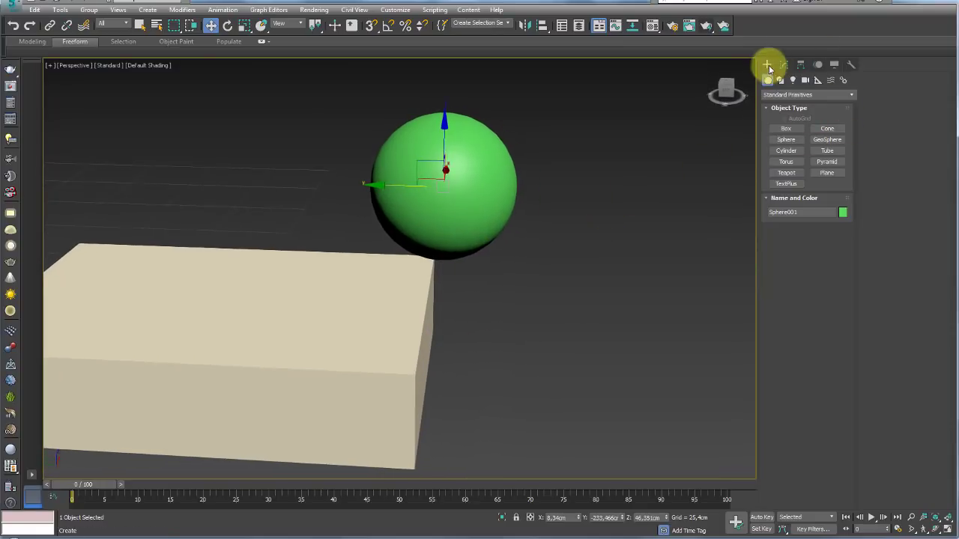
# Create a Geometric/Deformable Conform space warp, Conform Object001, beside the box, noting Pick Object
pyautogui.click(830, 82)
pyautogui.click(821, 95)
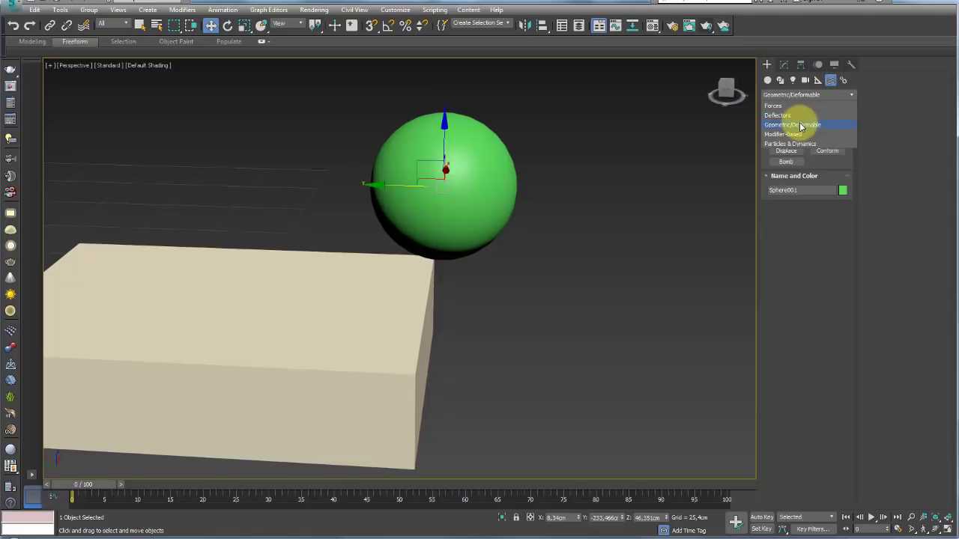
pyautogui.click(800, 125)
pyautogui.keyDown('alt'); pyautogui.moveTo(569, 201); pyautogui.dragTo(645, 187, button='middle'); pyautogui.keyUp('alt')
pyautogui.click(827, 150)
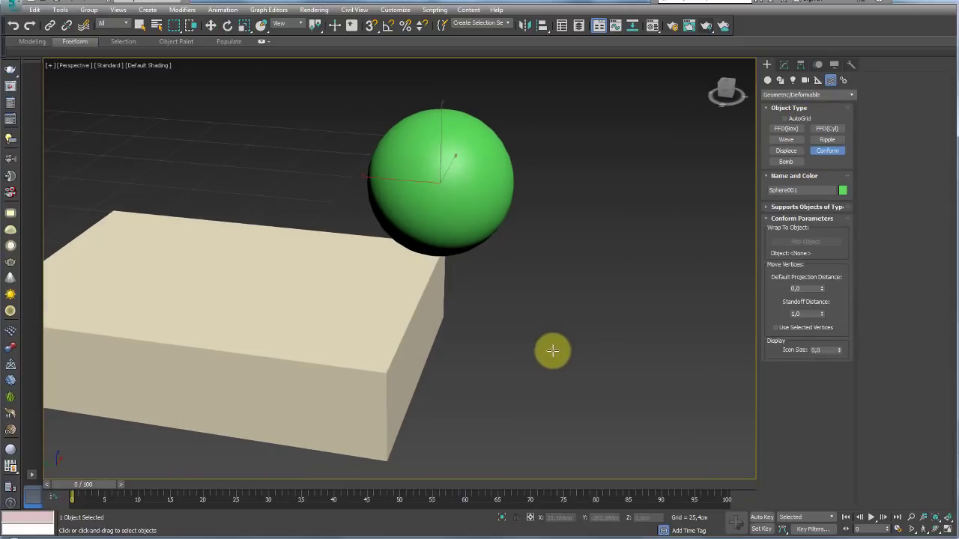
pyautogui.moveTo(552, 349); pyautogui.dragTo(583, 365)
pyautogui.moveTo(584, 365)
pyautogui.keyDown('alt'); pyautogui.mouseDown(button='middle')
pyautogui.moveTo(574, 321)
pyautogui.moveTo(528, 292)
pyautogui.mouseUp(button='middle'); pyautogui.keyUp('alt')
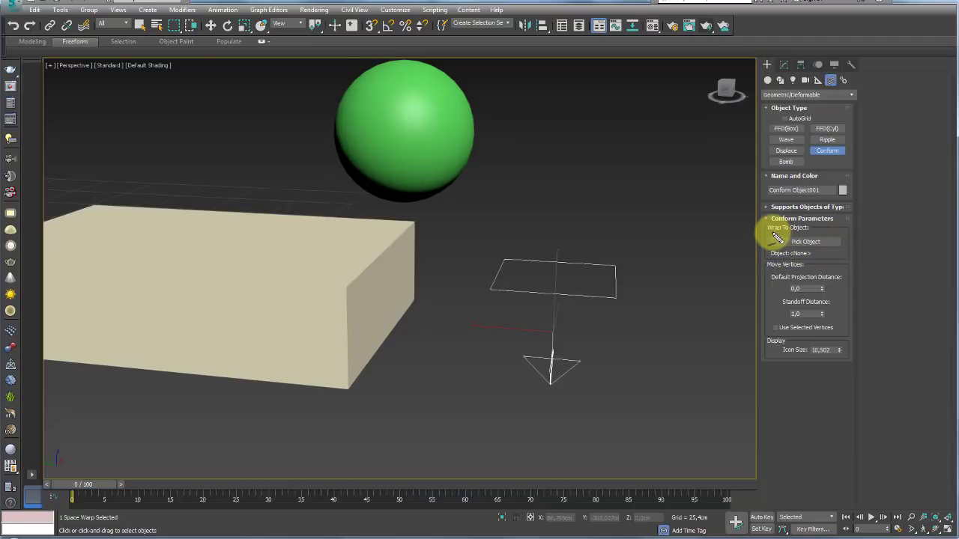
pyautogui.moveTo(772, 238); pyautogui.dragTo(821, 256)
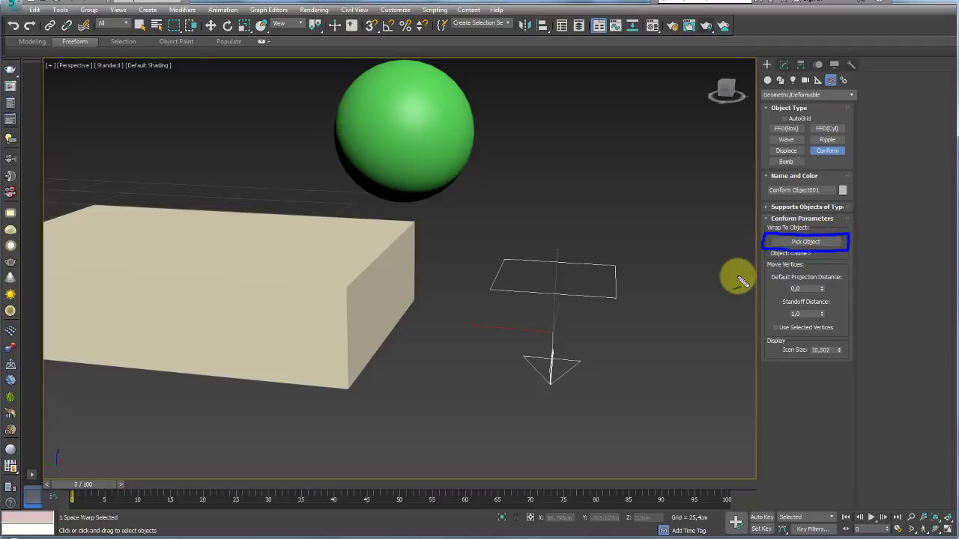
pyautogui.moveTo(755, 247)
pyautogui.mouseDown()
pyautogui.moveTo(711, 306)
pyautogui.moveTo(445, 360)
pyautogui.moveTo(434, 355)
pyautogui.moveTo(434, 326)
pyautogui.mouseUp()
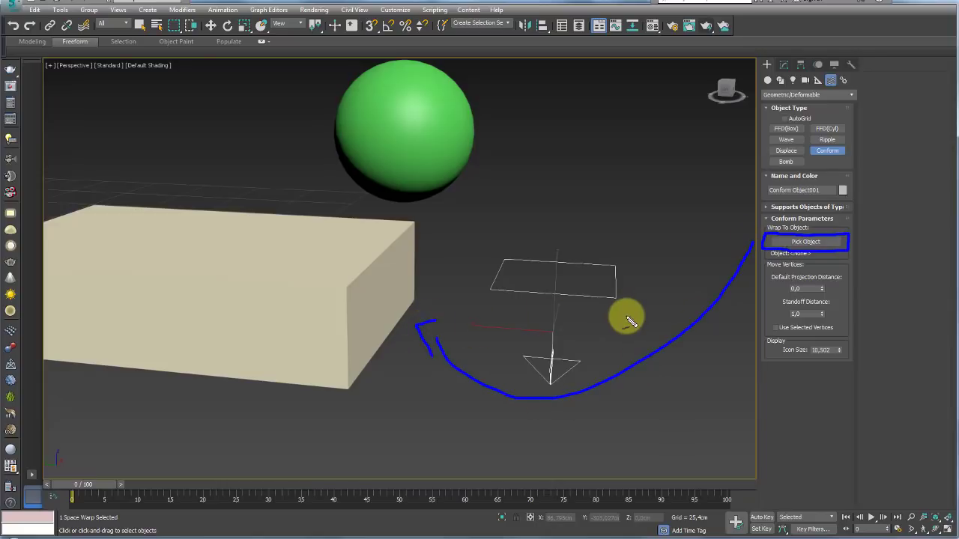
# Pick Box002 as the Conform warp's wrap-to object, then reselect the warp
pyautogui.click(807, 242)
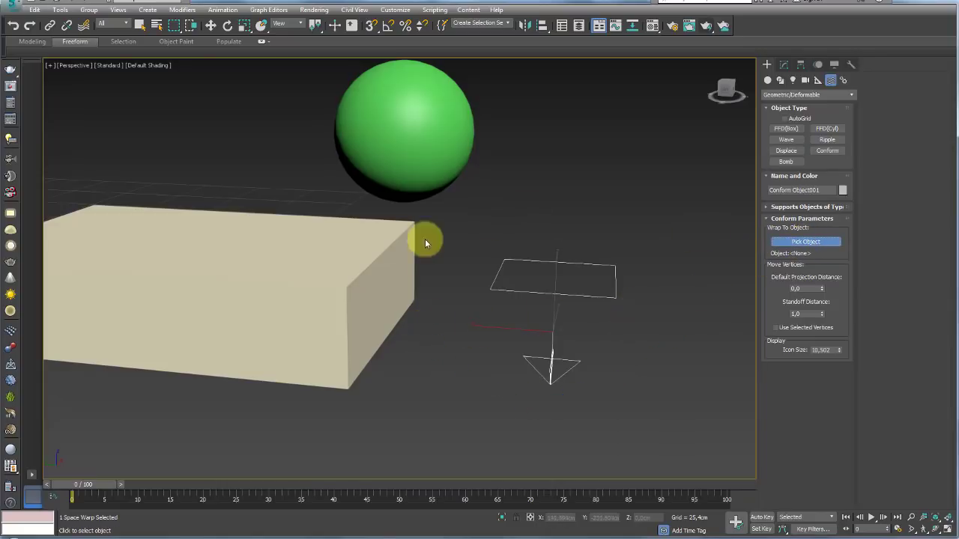
pyautogui.click(392, 255)
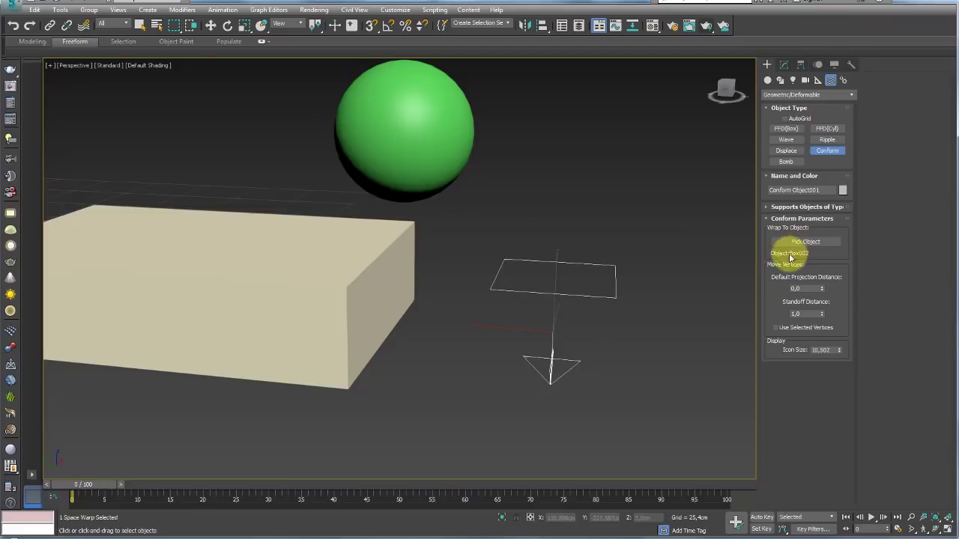
pyautogui.click(379, 267)
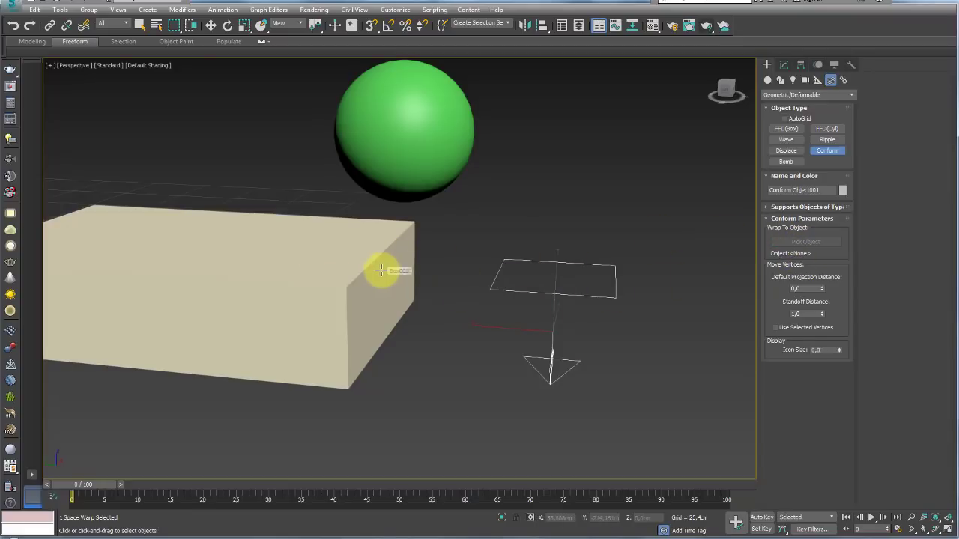
pyautogui.press('w')
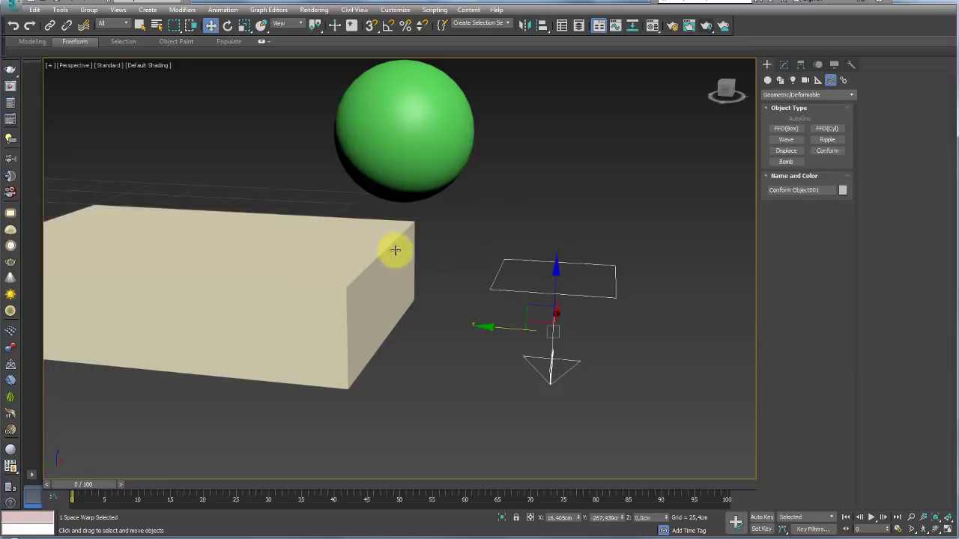
pyautogui.click(395, 248)
pyautogui.click(783, 65)
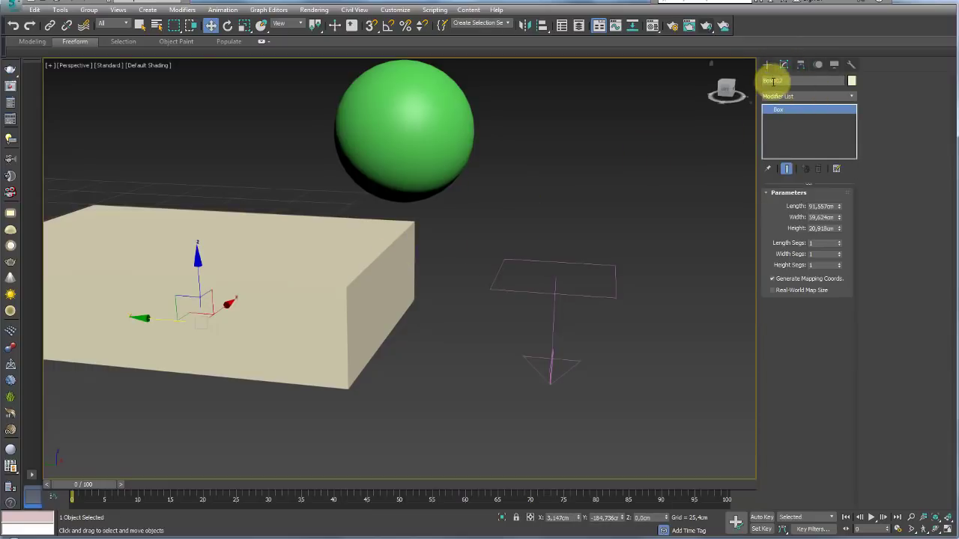
pyautogui.click(554, 320)
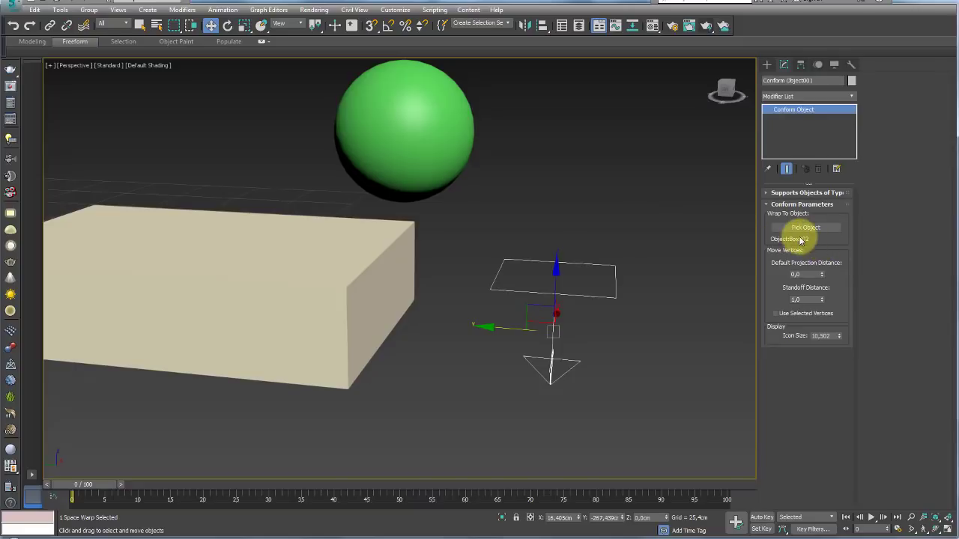
pyautogui.moveTo(636, 246); pyautogui.dragTo(635, 219, button='middle')
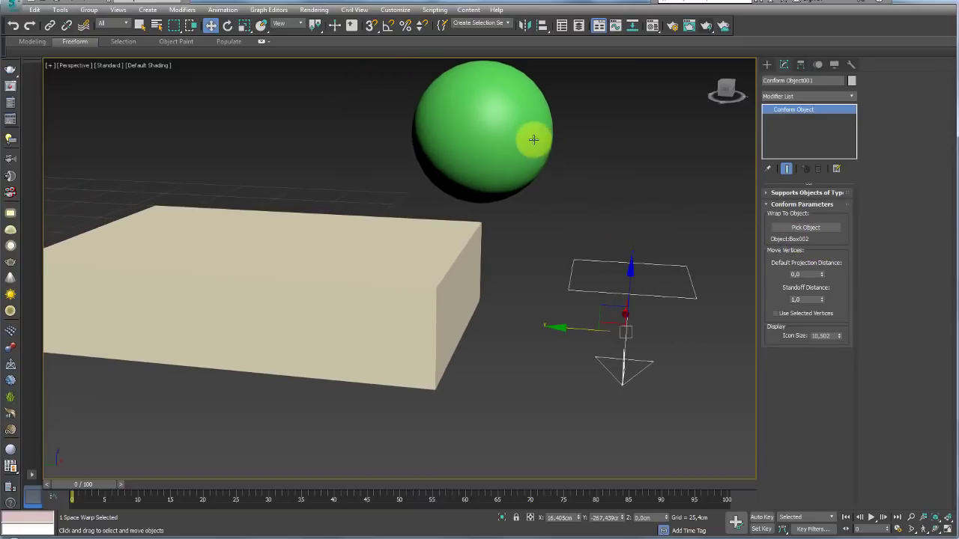
pyautogui.moveTo(584, 160); pyautogui.dragTo(573, 199, button='middle')
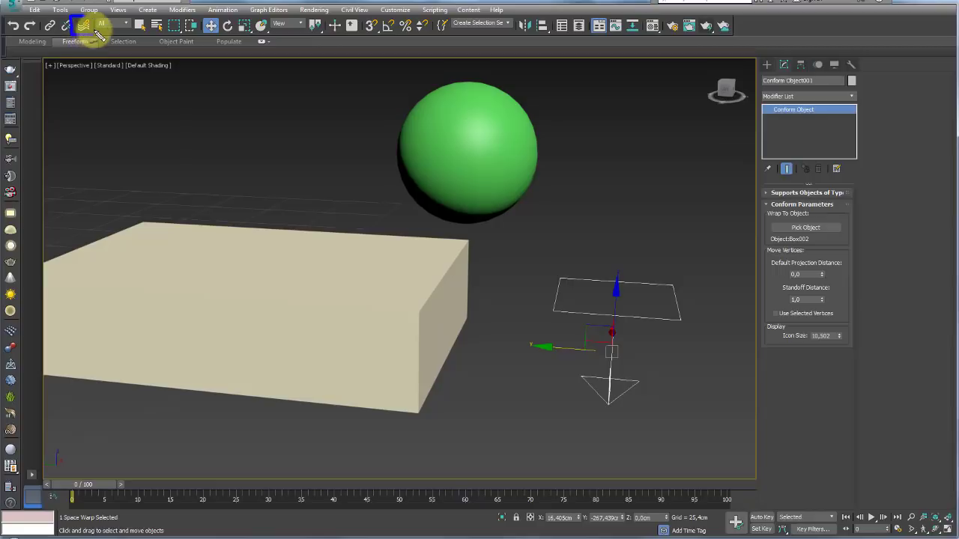
# Bind Sphere001 to the Conform space warp
pyautogui.moveTo(95, 42)
pyautogui.mouseDown()
pyautogui.moveTo(251, 149)
pyautogui.moveTo(304, 142)
pyautogui.moveTo(315, 172)
pyautogui.mouseUp()
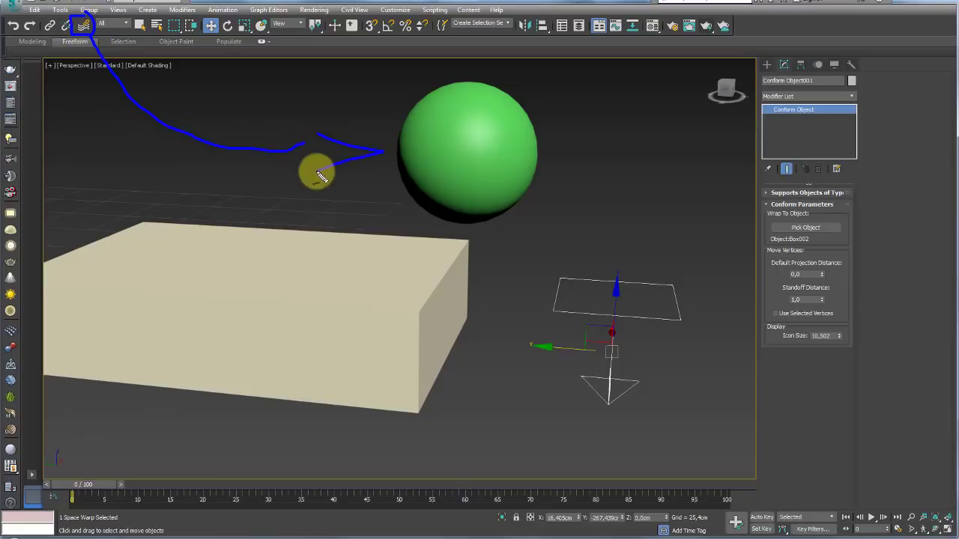
pyautogui.click(83, 28)
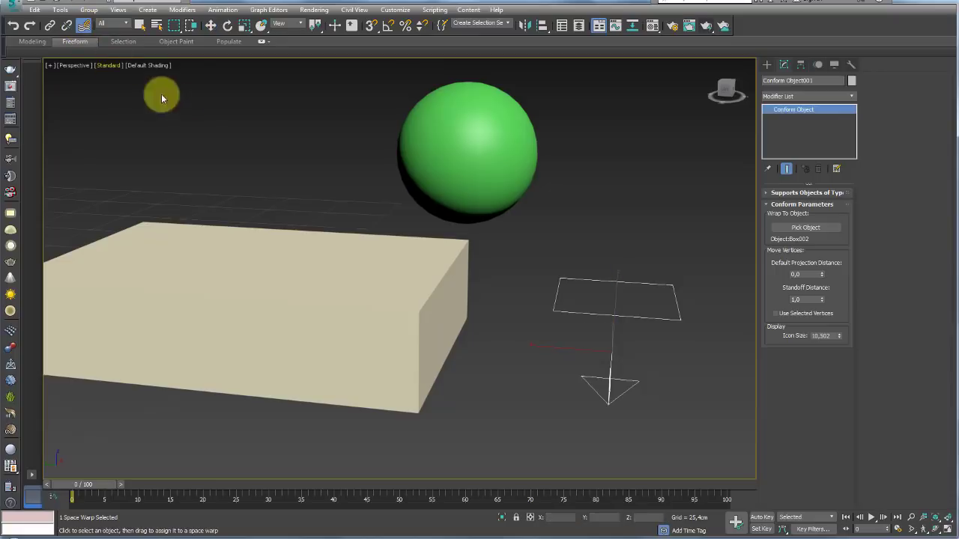
pyautogui.click(494, 156)
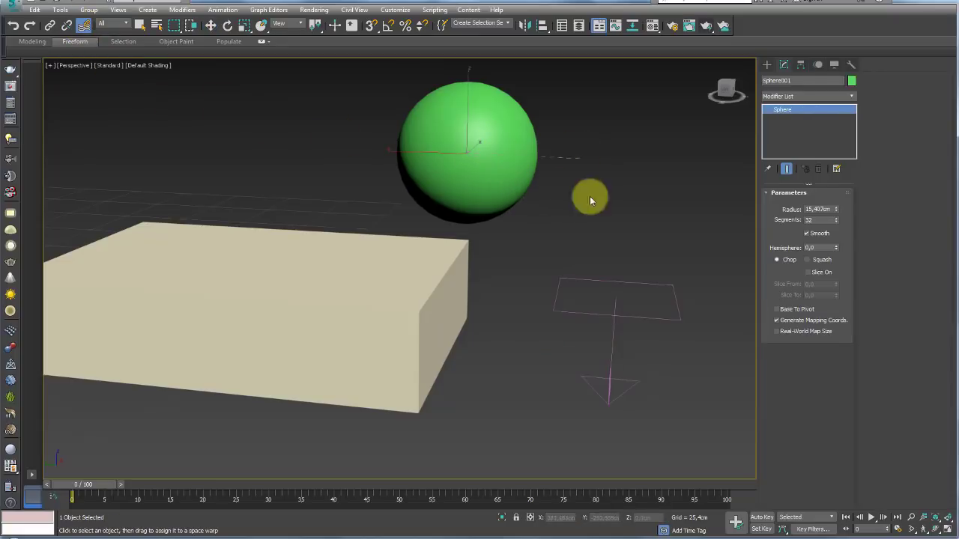
pyautogui.moveTo(612, 283); pyautogui.dragTo(614, 283)
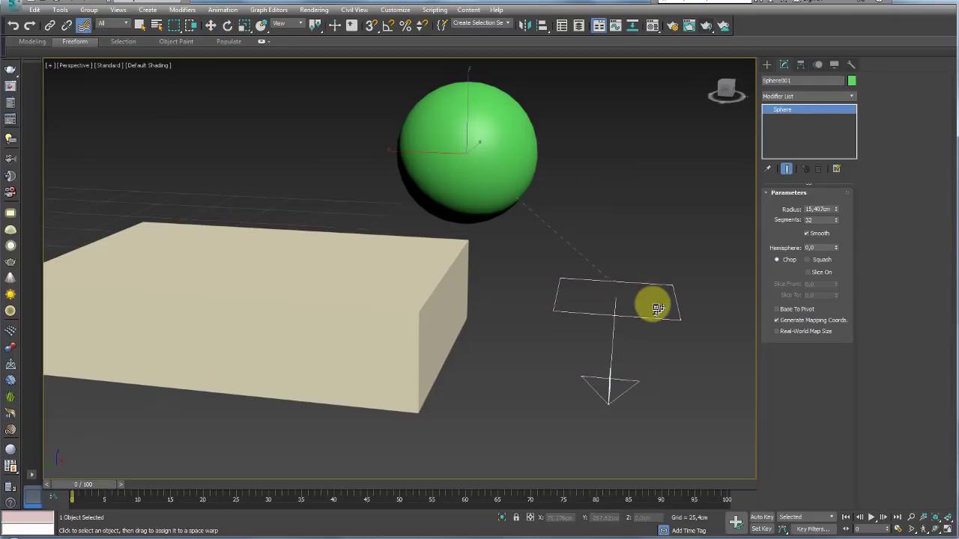
# Zoom in on the box corner to inspect the sphere's flat patch projected above the box top
pyautogui.moveTo(526, 294)
pyautogui.keyDown('alt'); pyautogui.mouseDown(button='middle')
pyautogui.moveTo(533, 277)
pyautogui.moveTo(582, 289)
pyautogui.moveTo(503, 307)
pyautogui.moveTo(533, 293)
pyautogui.mouseUp(button='middle'); pyautogui.keyUp('alt')
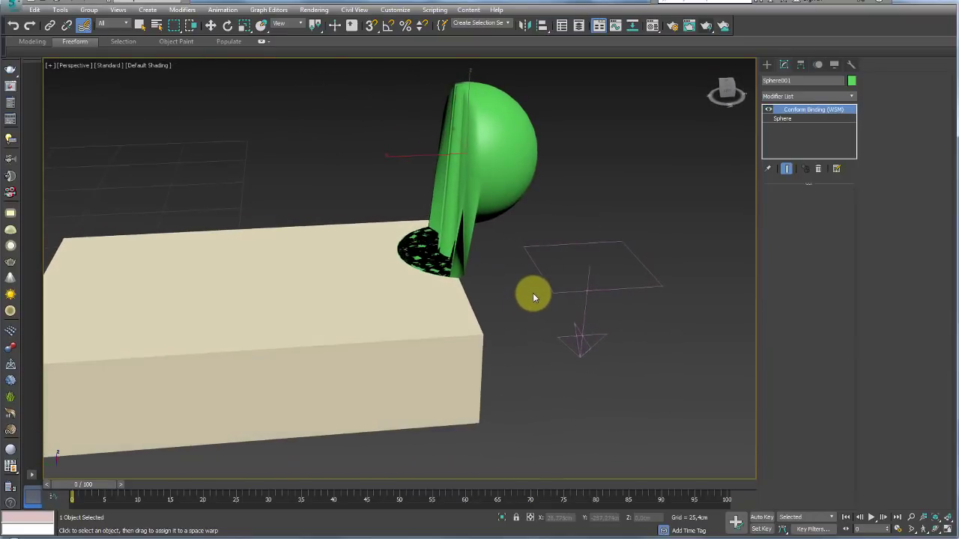
pyautogui.moveTo(431, 135); pyautogui.dragTo(431, 217)
pyautogui.moveTo(411, 173); pyautogui.dragTo(464, 178)
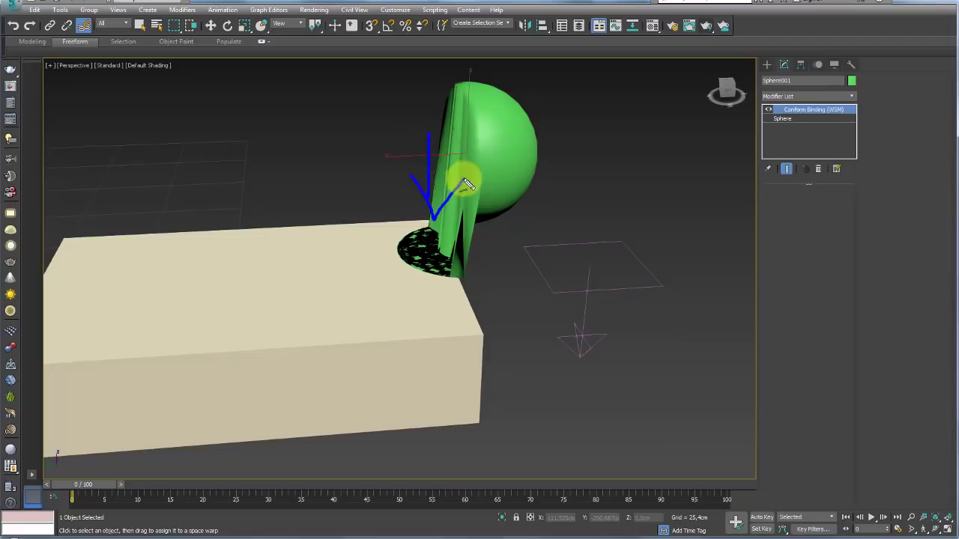
pyautogui.moveTo(410, 106); pyautogui.dragTo(524, 107)
pyautogui.press('Escape')
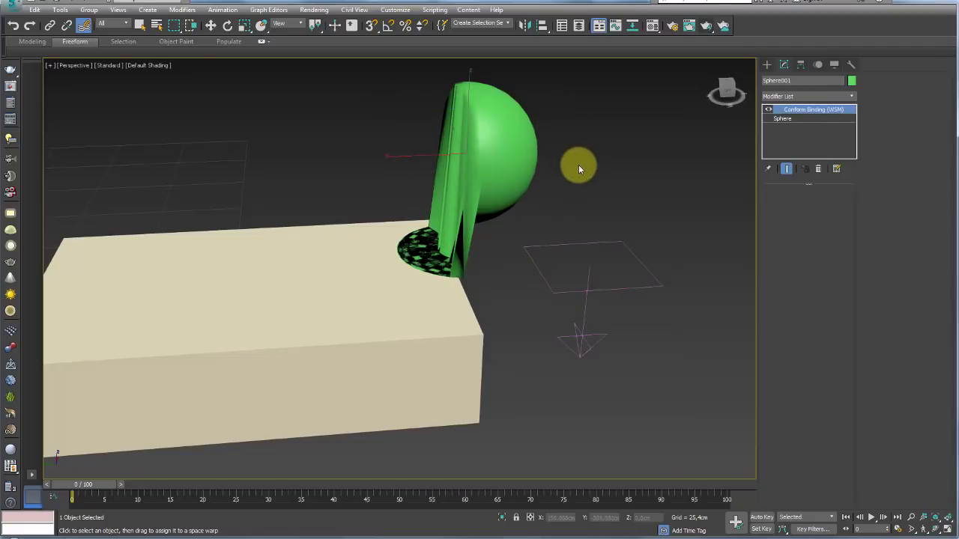
pyautogui.keyDown('alt'); pyautogui.moveTo(578, 165); pyautogui.dragTo(561, 179, button='middle'); pyautogui.keyUp('alt')
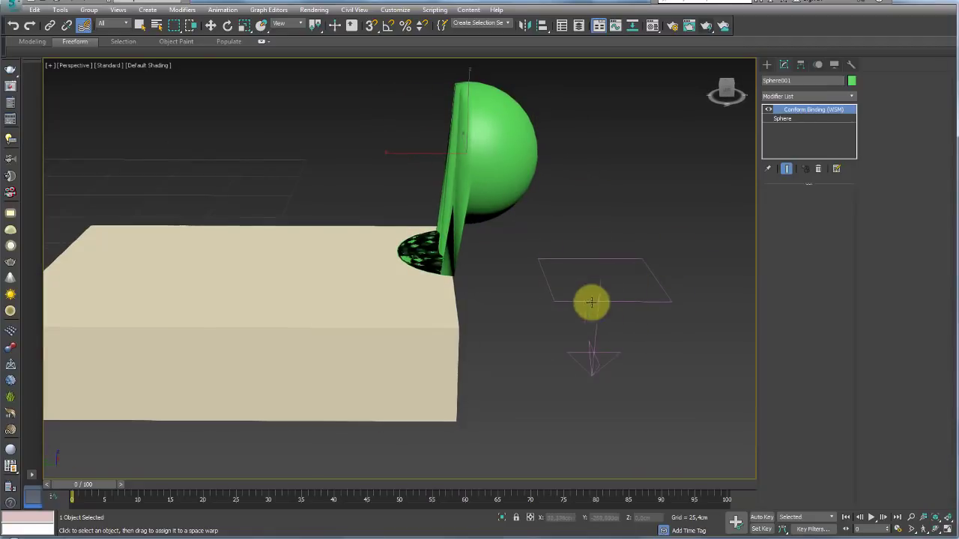
pyautogui.moveTo(591, 302)
pyautogui.keyDown('alt'); pyautogui.mouseDown(button='middle')
pyautogui.moveTo(593, 272)
pyautogui.moveTo(577, 347)
pyautogui.mouseUp(button='middle'); pyautogui.keyUp('alt')
pyautogui.click(577, 347)
pyautogui.keyDown('alt'); pyautogui.moveTo(653, 368); pyautogui.dragTo(640, 345, button='middle'); pyautogui.keyUp('alt')
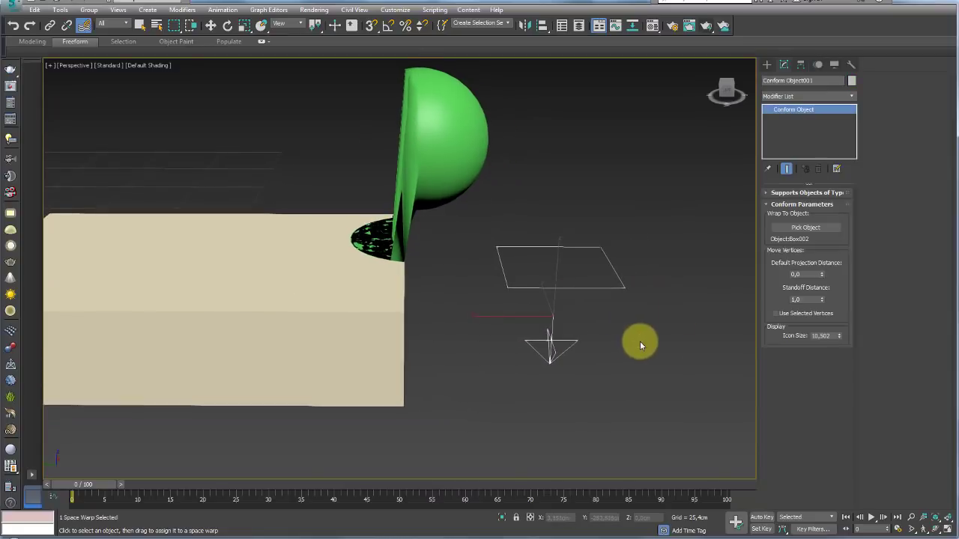
pyautogui.keyDown('alt'); pyautogui.moveTo(532, 240); pyautogui.dragTo(528, 243, button='middle'); pyautogui.keyUp('alt')
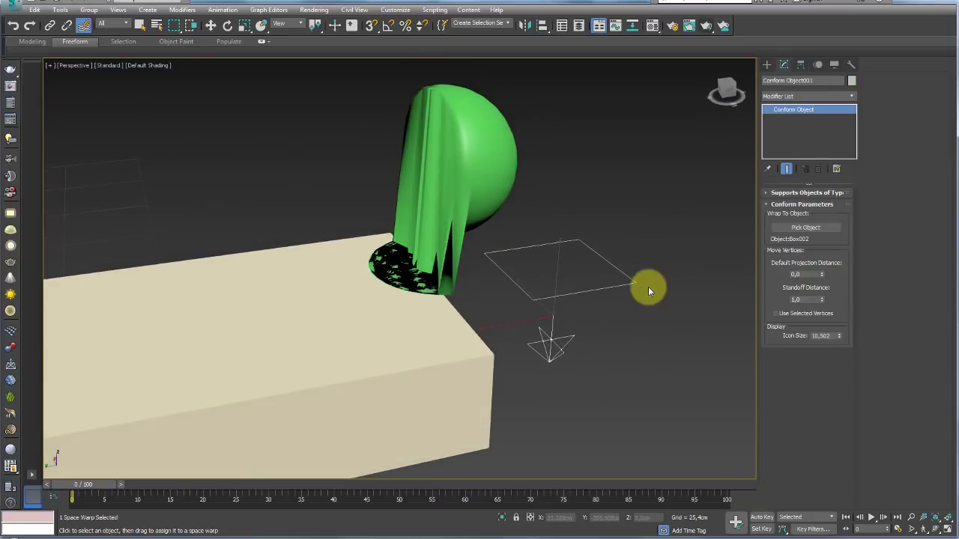
pyautogui.moveTo(514, 298)
pyautogui.keyDown('alt'); pyautogui.mouseDown(button='middle')
pyautogui.moveTo(564, 293)
pyautogui.moveTo(563, 304)
pyautogui.moveTo(487, 242)
pyautogui.moveTo(499, 245)
pyautogui.moveTo(458, 288)
pyautogui.moveTo(475, 252)
pyautogui.moveTo(492, 263)
pyautogui.moveTo(470, 252)
pyautogui.mouseUp(button='middle'); pyautogui.keyUp('alt')
pyautogui.scroll(3, 485, 246)
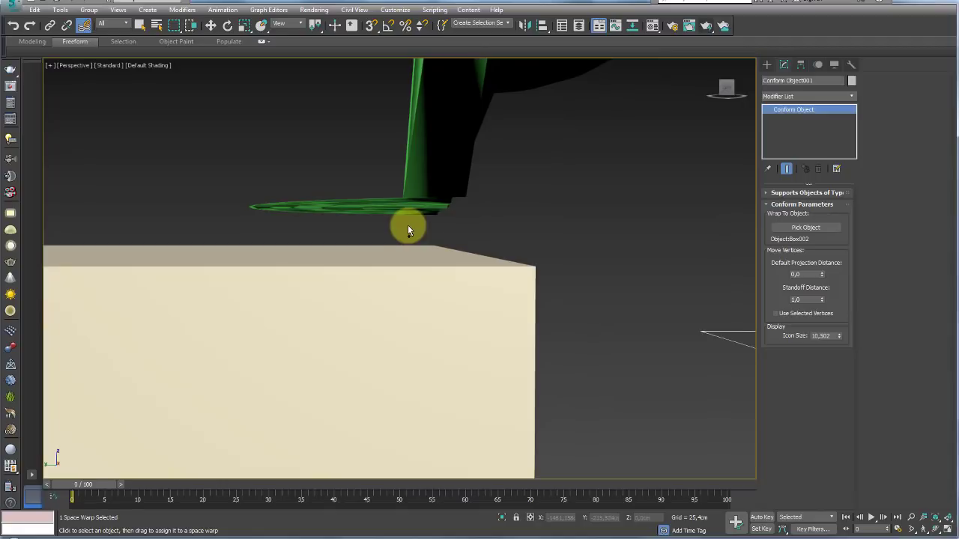
# Change the Conform warp's Standoff Distance to 0.05 so the patch sits flush on the box
pyautogui.moveTo(407, 218)
pyautogui.mouseDown()
pyautogui.moveTo(410, 244)
pyautogui.moveTo(422, 239)
pyautogui.mouseUp()
pyautogui.moveTo(528, 259); pyautogui.dragTo(497, 248, button='middle')
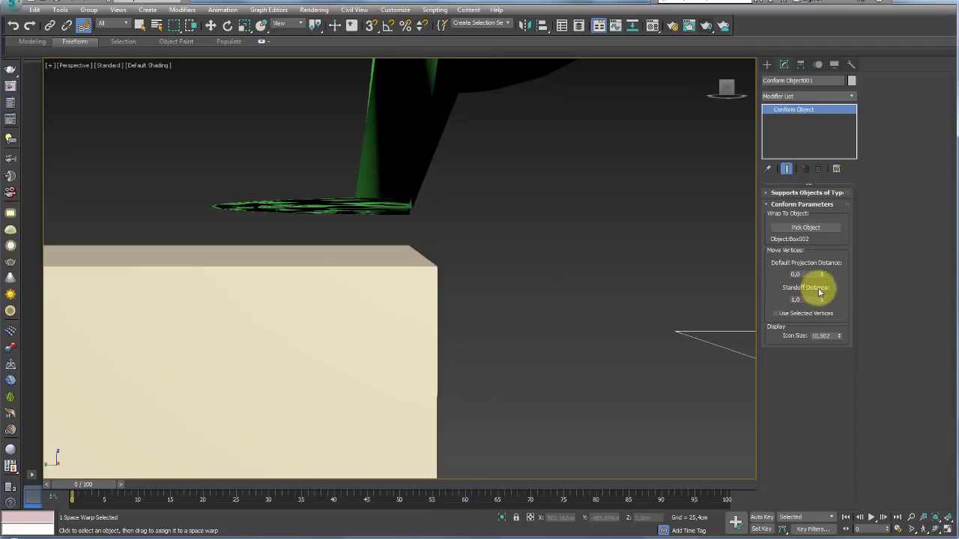
pyautogui.moveTo(834, 284)
pyautogui.mouseDown()
pyautogui.moveTo(781, 278)
pyautogui.moveTo(849, 286)
pyautogui.mouseUp()
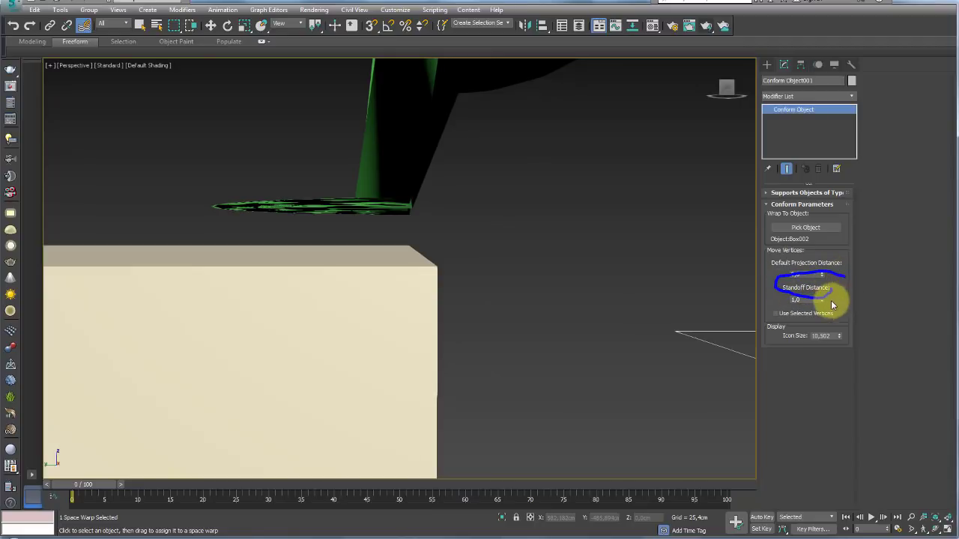
pyautogui.rightClick(824, 301)
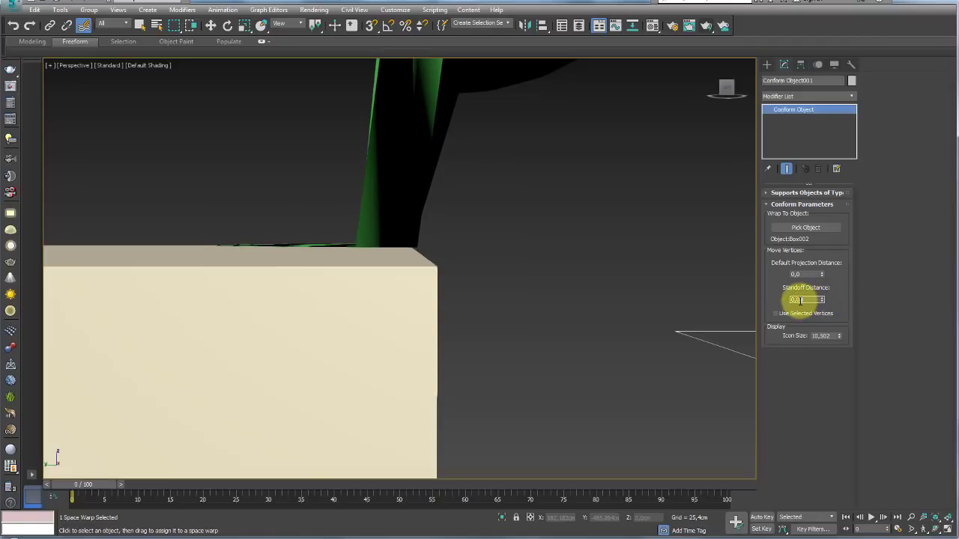
pyautogui.moveTo(379, 235)
pyautogui.keyDown('alt'); pyautogui.mouseDown(button='middle')
pyautogui.moveTo(473, 236)
pyautogui.moveTo(482, 246)
pyautogui.moveTo(465, 178)
pyautogui.mouseUp(button='middle'); pyautogui.keyUp('alt')
pyautogui.scroll(-5, 416, 240)
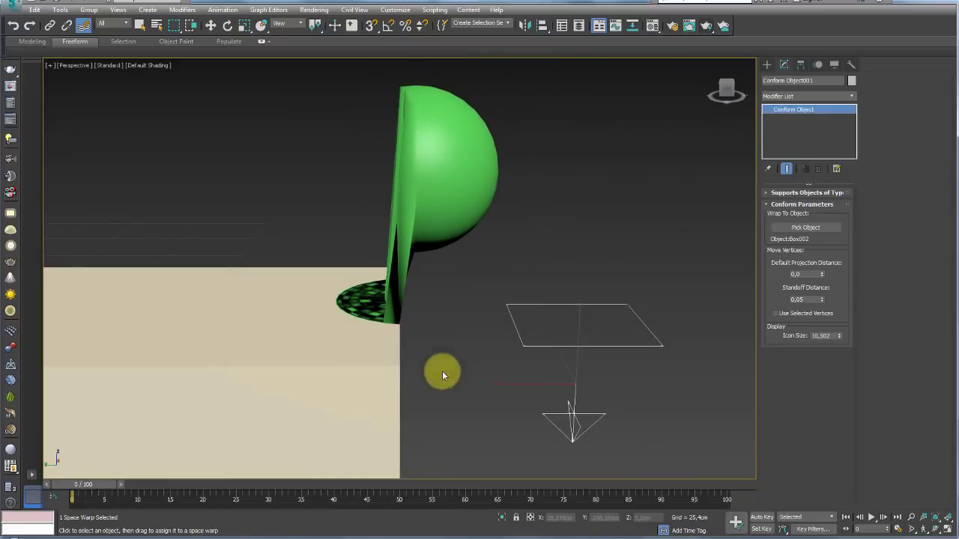
# Lower the green sphere along Z with the Move tool
pyautogui.click(473, 202)
pyautogui.press('w')
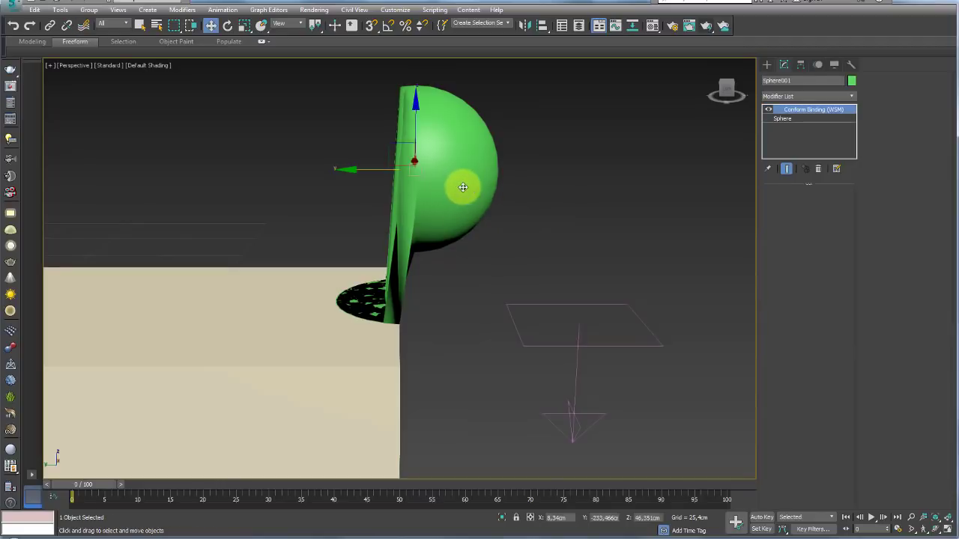
pyautogui.moveTo(418, 111)
pyautogui.mouseDown()
pyautogui.moveTo(417, 189)
pyautogui.moveTo(435, 278)
pyautogui.moveTo(417, 131)
pyautogui.mouseUp()
# Raise the Conform warp's Default Projection Distance to 15.65
pyautogui.click(642, 324)
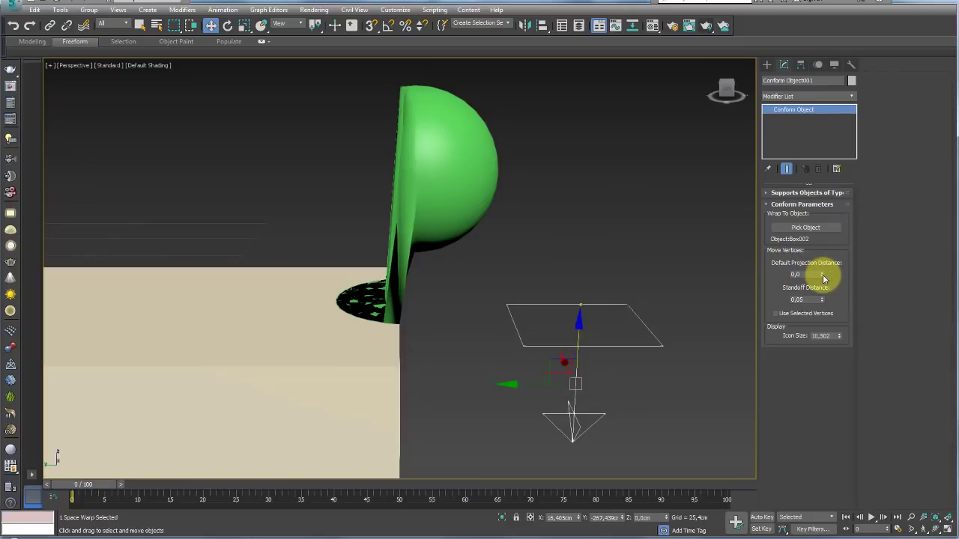
pyautogui.moveTo(823, 278)
pyautogui.mouseDown()
pyautogui.moveTo(756, 415)
pyautogui.moveTo(739, 522)
pyautogui.moveTo(754, 6)
pyautogui.mouseUp()
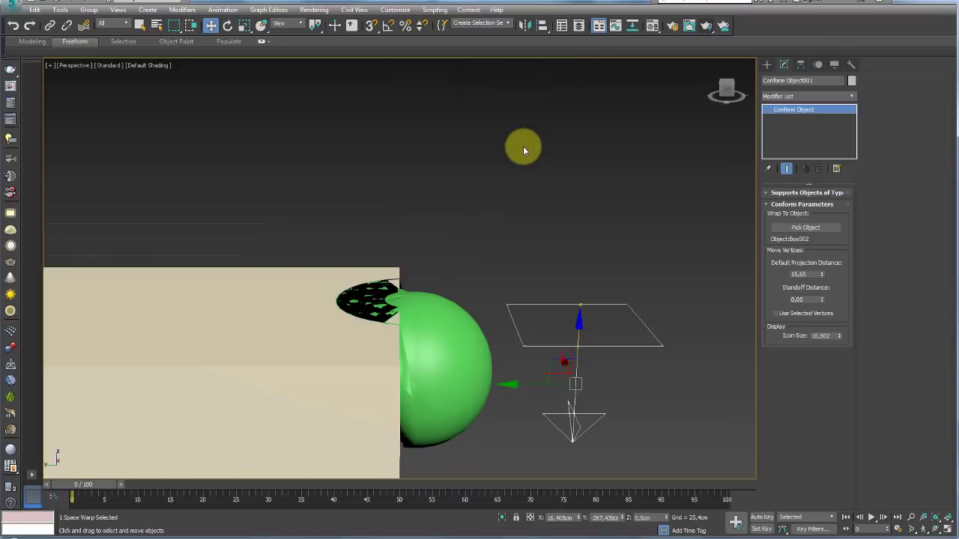
pyautogui.moveTo(523, 150)
pyautogui.keyDown('alt'); pyautogui.mouseDown(button='middle')
pyautogui.moveTo(503, 173)
pyautogui.moveTo(549, 244)
pyautogui.moveTo(531, 233)
pyautogui.moveTo(522, 264)
pyautogui.moveTo(514, 261)
pyautogui.mouseUp(button='middle'); pyautogui.keyUp('alt')
# Toggle the sphere's Conform Binding off and on to compare the effect
pyautogui.click(425, 285)
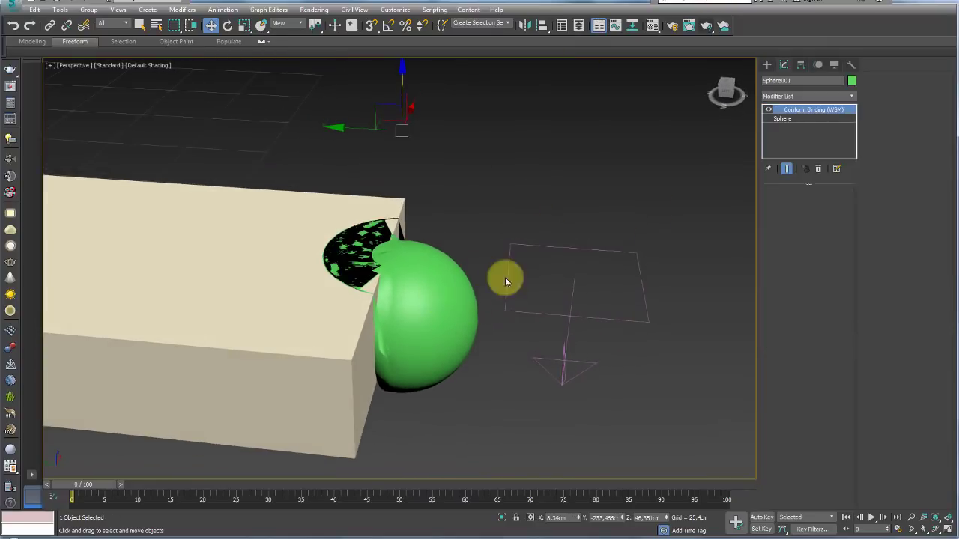
pyautogui.click(768, 109)
pyautogui.click(767, 110)
pyautogui.click(768, 110)
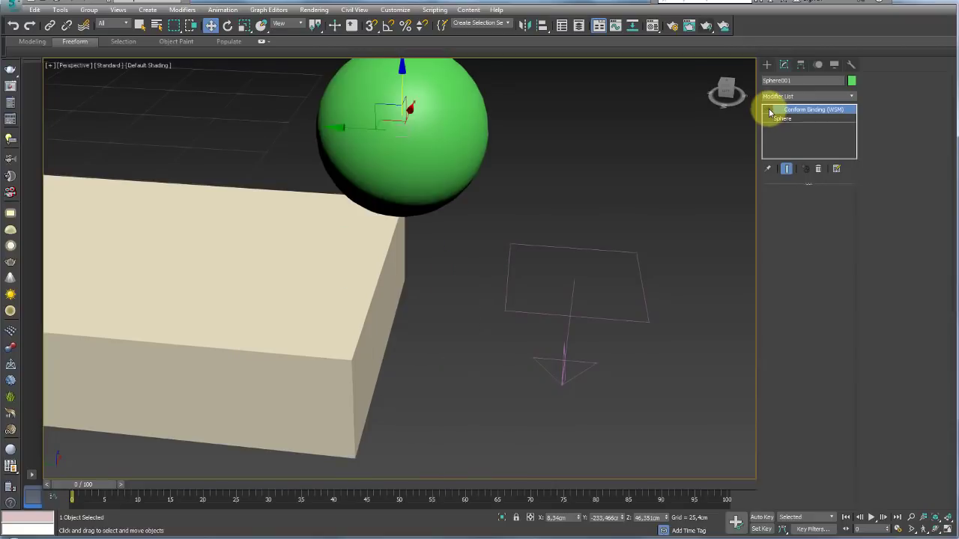
pyautogui.click(768, 109)
# Collapse the sphere's stack to an Editable Mesh with Collapse All
pyautogui.rightClick(795, 112)
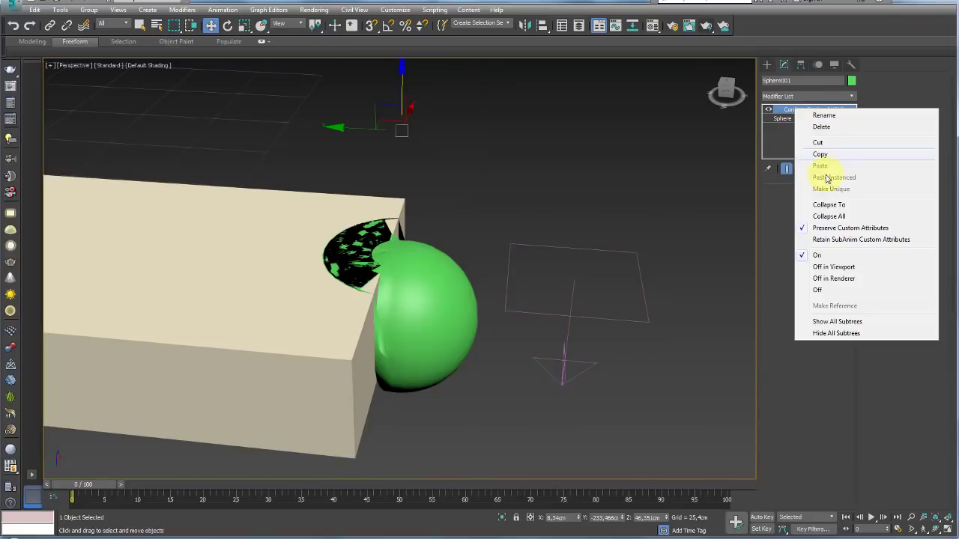
pyautogui.click(830, 205)
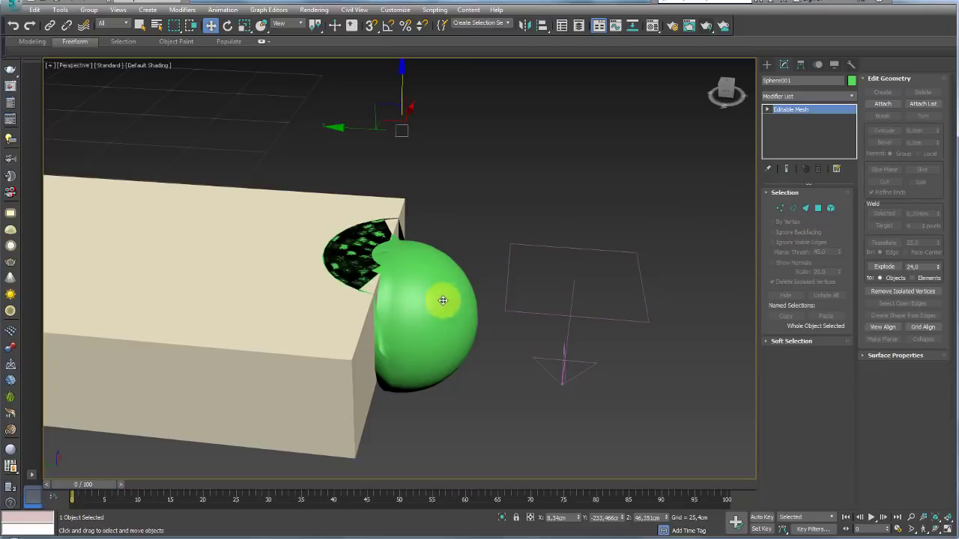
pyautogui.moveTo(427, 293); pyautogui.dragTo(432, 270, button='middle')
# Convert the sphere to Editable Poly, select all its polygons and nudge them upward
pyautogui.rightClick(434, 271)
pyautogui.moveTo(453, 392)
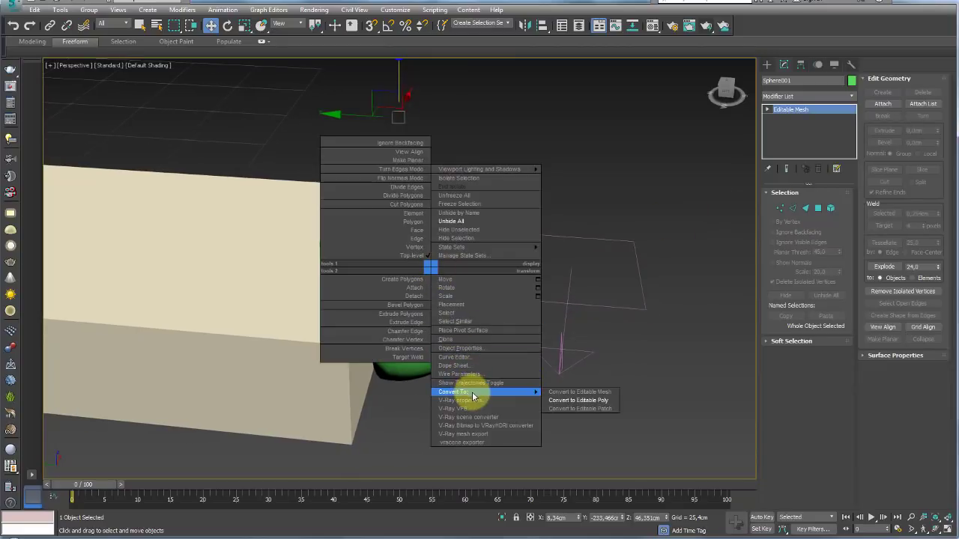
pyautogui.click(582, 403)
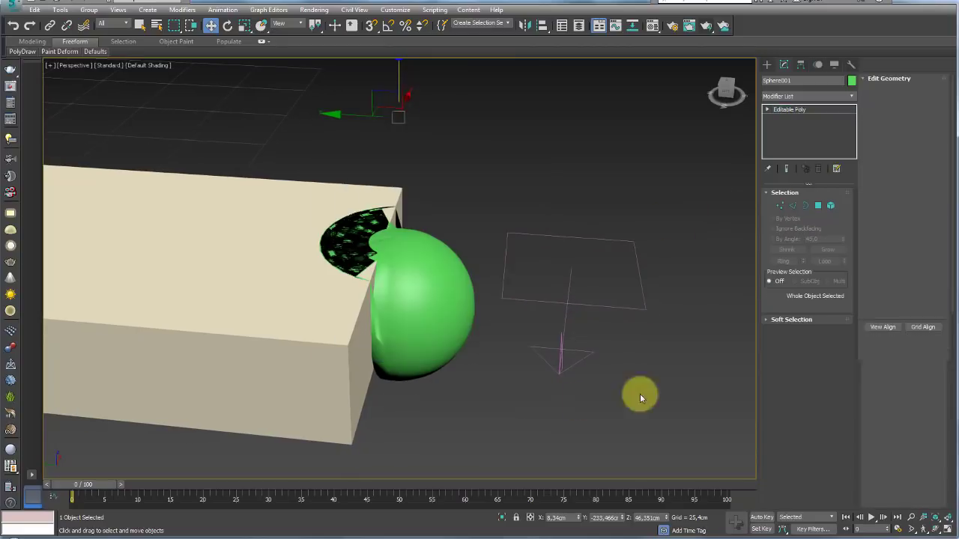
pyautogui.click(830, 206)
pyautogui.hotkey('ctrl', 'a')
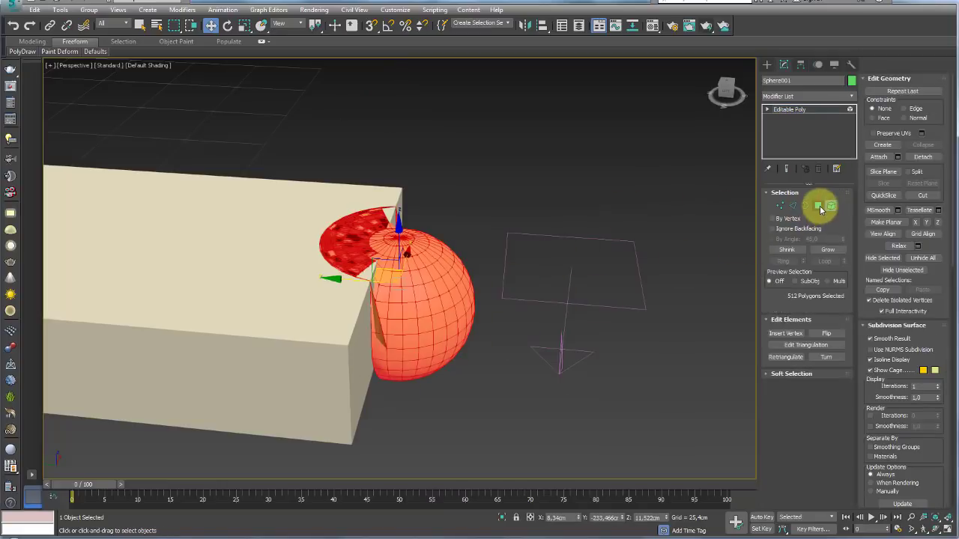
pyautogui.click(819, 206)
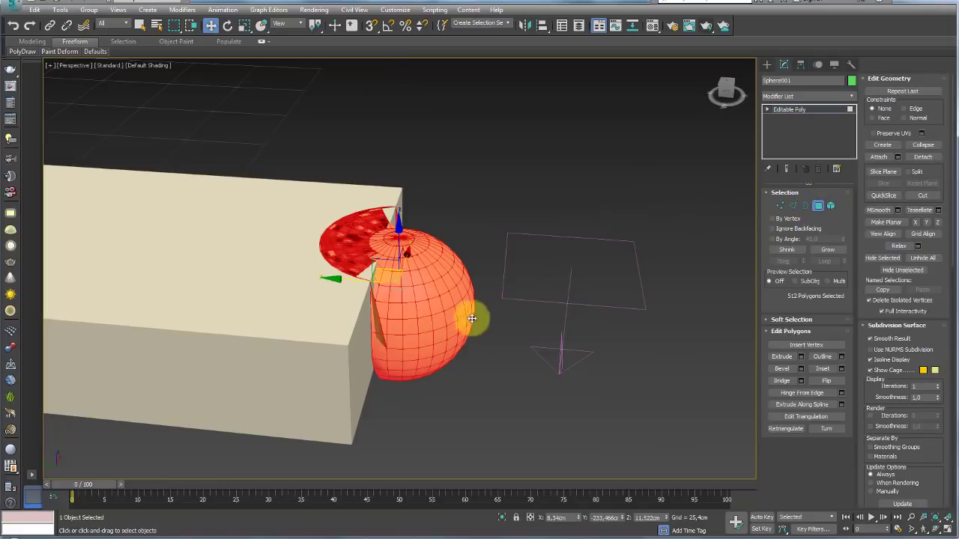
pyautogui.moveTo(473, 319); pyautogui.dragTo(461, 300, button='middle')
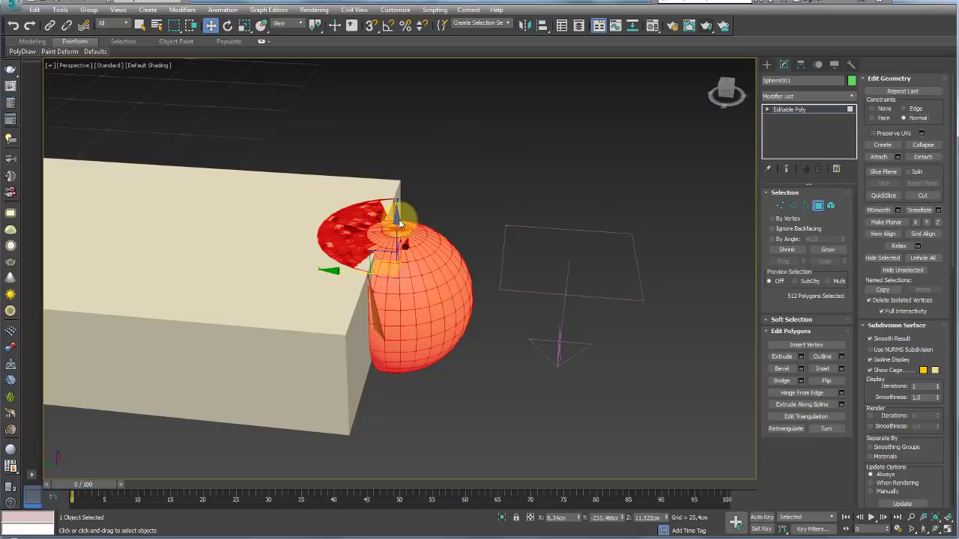
pyautogui.moveTo(396, 222); pyautogui.dragTo(396, 222)
# Select two adjacent faces on the sphere and push them along Y
pyautogui.click(790, 216)
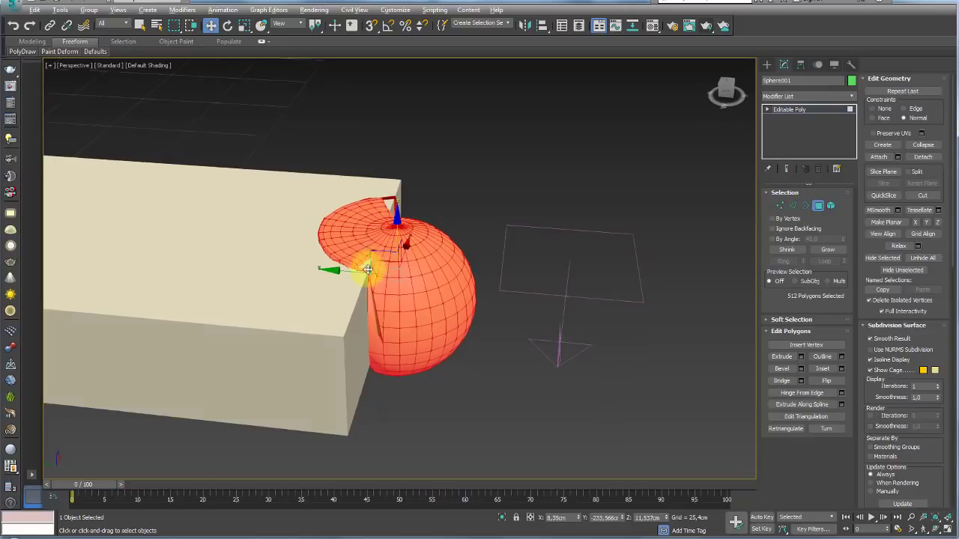
pyautogui.scroll(5, 363, 268)
pyautogui.scroll(4, 351, 277)
pyautogui.click(373, 279)
pyautogui.keyDown('ctrl'); pyautogui.click(359, 283); pyautogui.keyUp('ctrl')
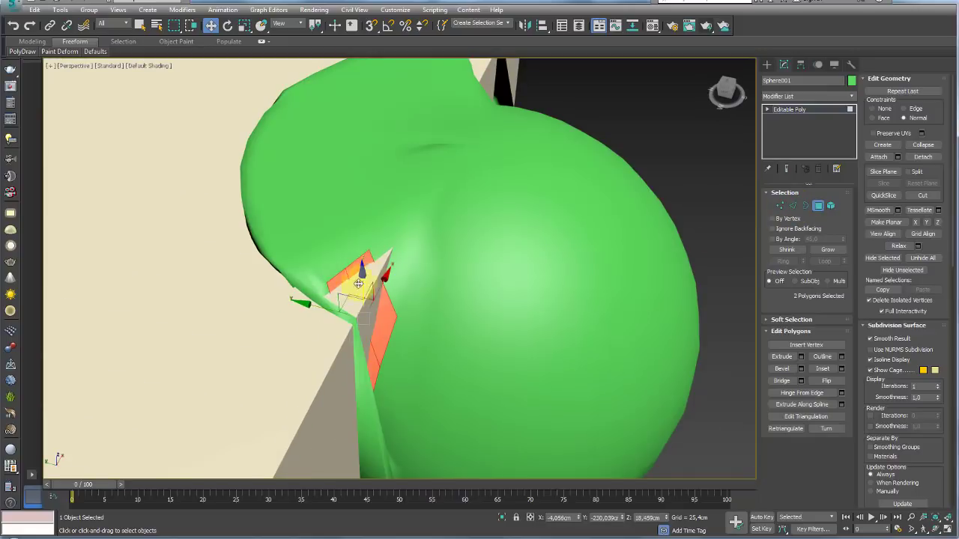
pyautogui.moveTo(364, 270); pyautogui.dragTo(331, 308)
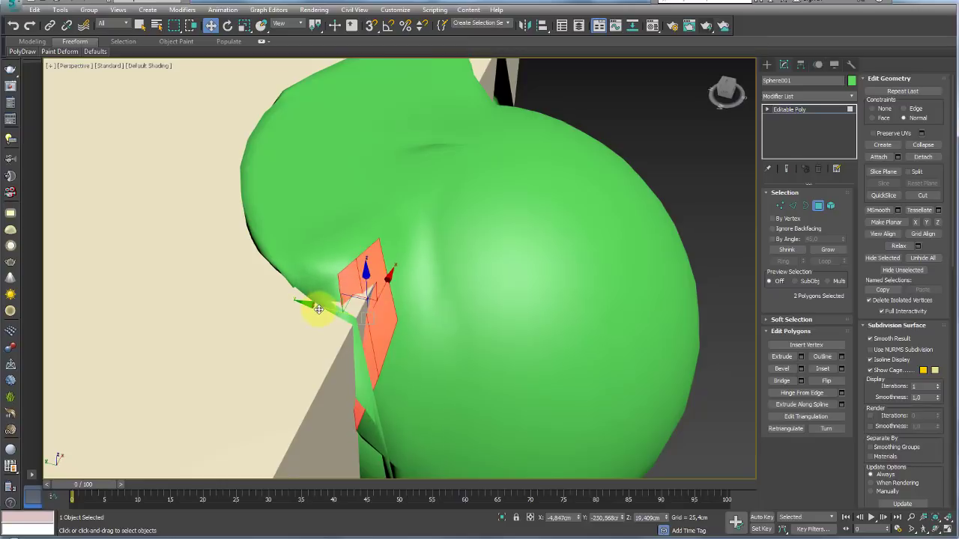
# Raise a face on the sphere's top upward
pyautogui.click(483, 79)
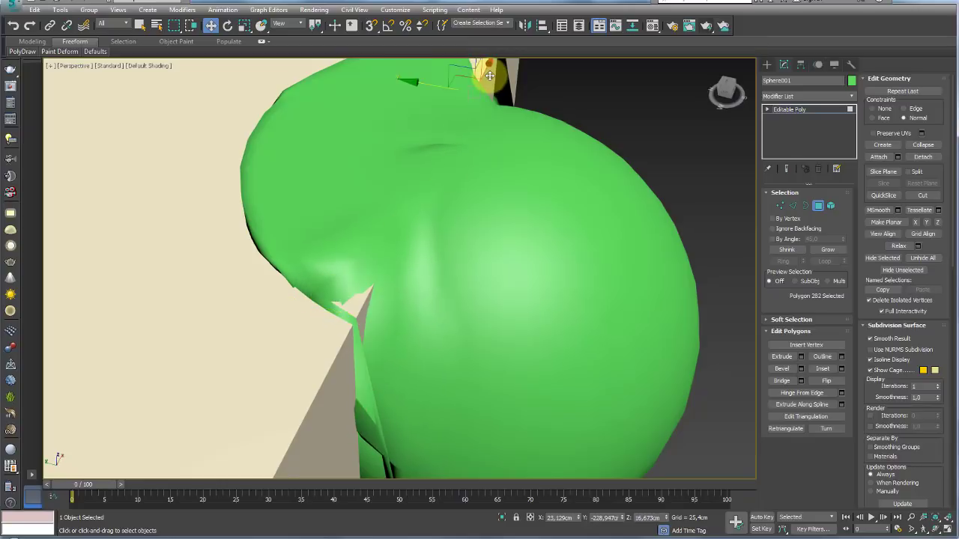
pyautogui.keyDown('alt'); pyautogui.moveTo(483, 79); pyautogui.dragTo(477, 160, button='middle'); pyautogui.keyUp('alt')
pyautogui.click(458, 186)
pyautogui.moveTo(458, 186)
pyautogui.mouseDown()
pyautogui.moveTo(466, 140)
pyautogui.moveTo(460, 162)
pyautogui.moveTo(458, 133)
pyautogui.mouseUp()
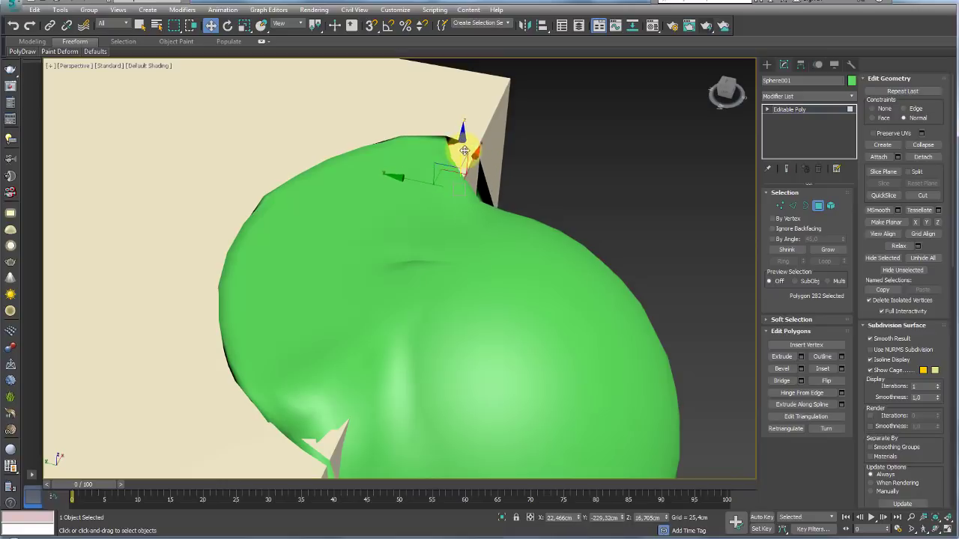
# Show edged faces, select two faces where the sphere meets the box, rotate them, and exit to object level
pyautogui.keyDown('alt'); pyautogui.moveTo(488, 157); pyautogui.dragTo(398, 175, button='middle'); pyautogui.keyUp('alt')
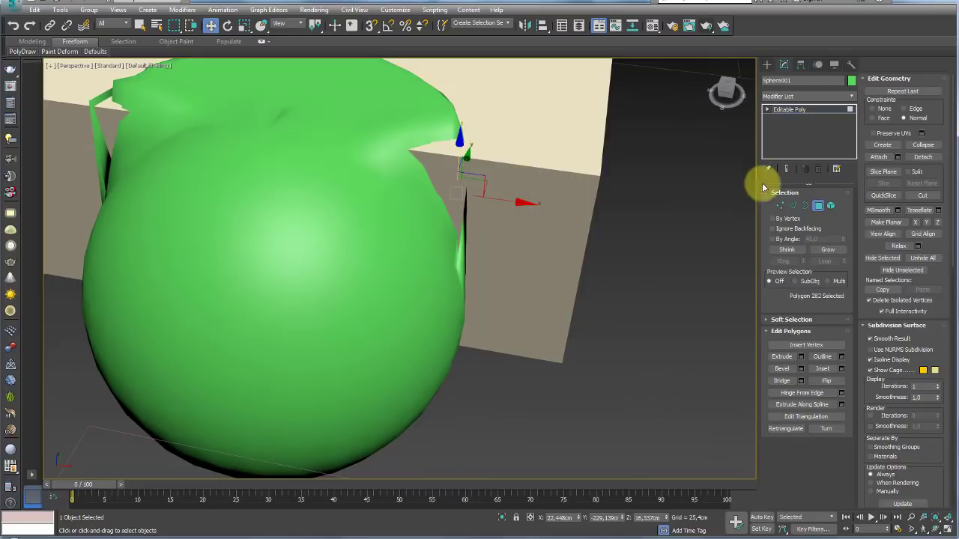
pyautogui.keyDown('alt'); pyautogui.moveTo(590, 215); pyautogui.dragTo(856, 132, button='middle'); pyautogui.keyUp('alt')
pyautogui.press('F4')
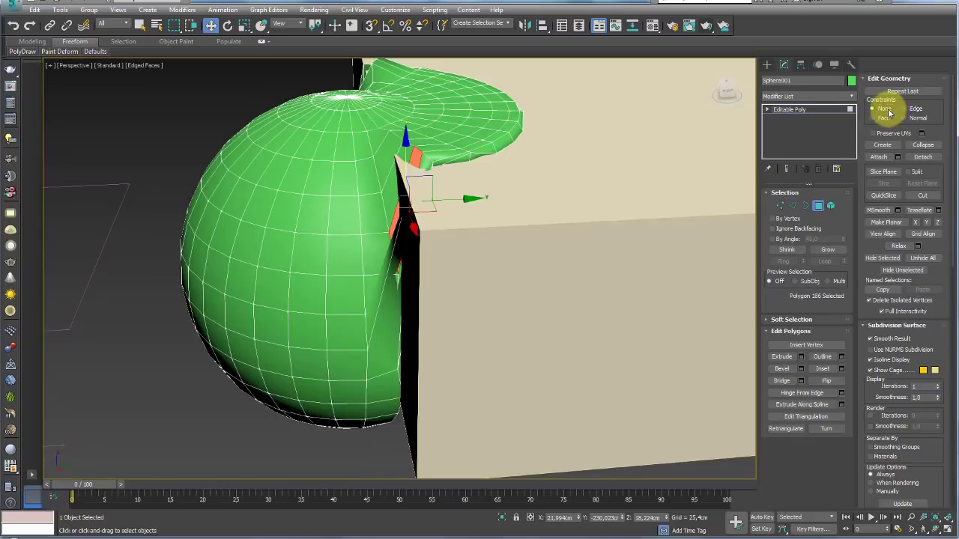
pyautogui.click(417, 195)
pyautogui.moveTo(424, 198)
pyautogui.keyDown('alt'); pyautogui.mouseDown(button='middle')
pyautogui.moveTo(413, 199)
pyautogui.moveTo(542, 156)
pyautogui.moveTo(397, 197)
pyautogui.moveTo(421, 185)
pyautogui.moveTo(455, 229)
pyautogui.mouseUp(button='middle'); pyautogui.keyUp('alt')
pyautogui.keyDown('ctrl'); pyautogui.click(455, 229); pyautogui.keyUp('ctrl')
pyautogui.press('e')
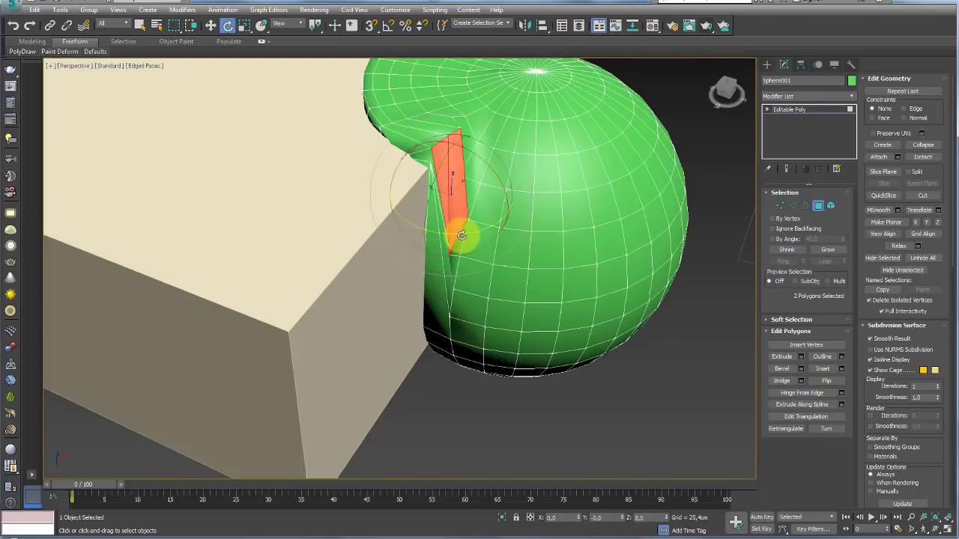
pyautogui.click(798, 113)
pyautogui.moveTo(555, 169)
pyautogui.keyDown('alt'); pyautogui.mouseDown(button='middle')
pyautogui.moveTo(586, 165)
pyautogui.moveTo(508, 194)
pyautogui.mouseUp(button='middle'); pyautogui.keyUp('alt')
# Add TurboSmooth with 2 iterations to the sphere and hide edged faces
pyautogui.hotkey('ctrl', 't')
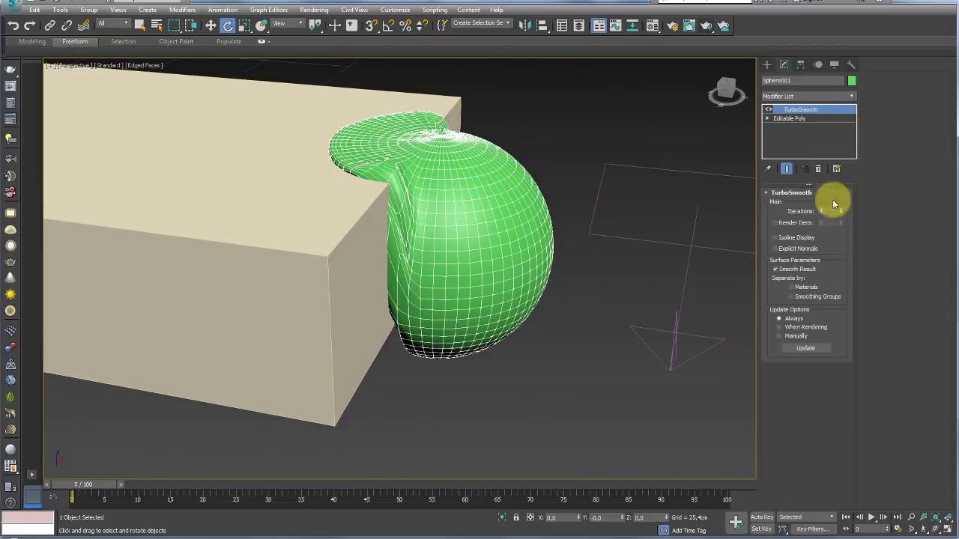
pyautogui.click(840, 209)
pyautogui.click(546, 128)
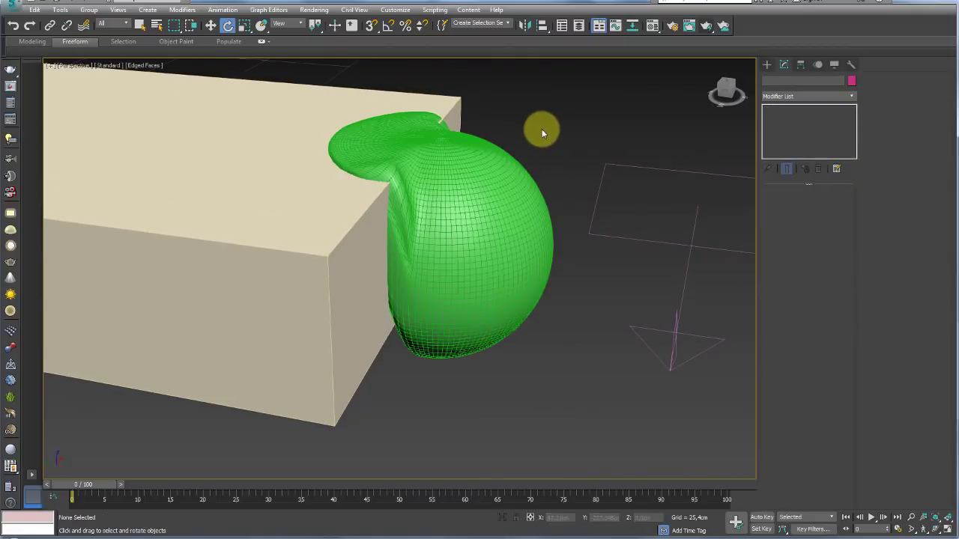
pyautogui.scroll(-4, 571, 138)
pyautogui.keyDown('alt'); pyautogui.moveTo(571, 137); pyautogui.dragTo(564, 335, button='middle'); pyautogui.keyUp('alt')
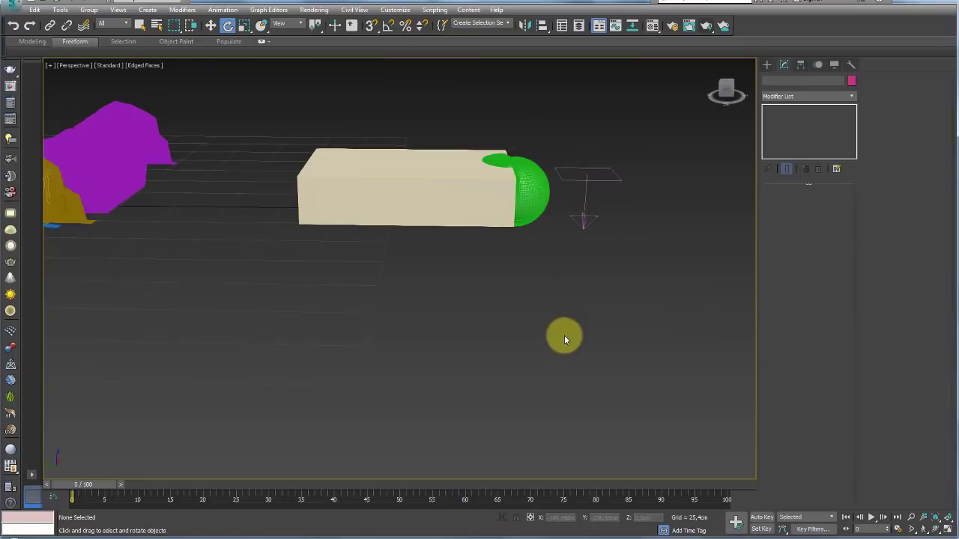
pyautogui.press('F4')
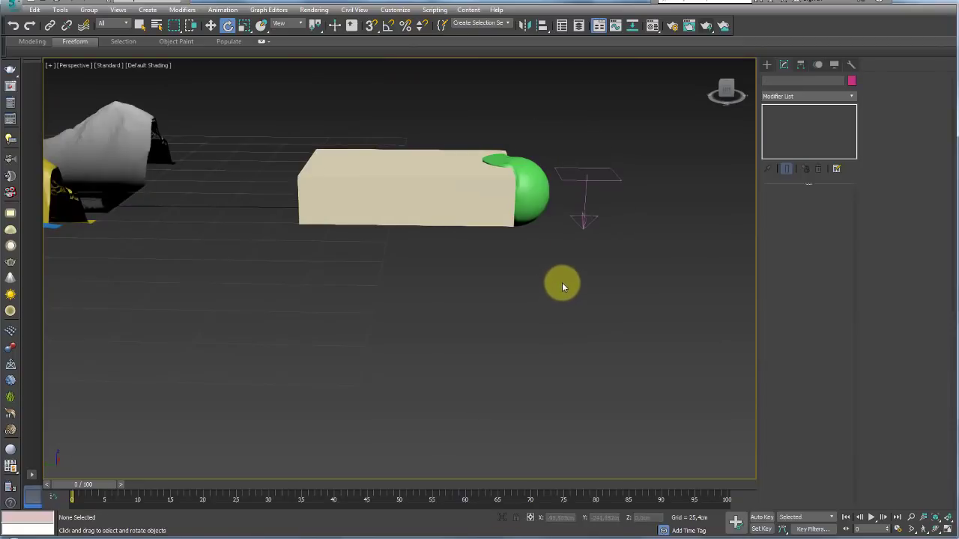
# Orbit around the box and sphere and select the sphere with the Move tool
pyautogui.keyDown('alt'); pyautogui.moveTo(562, 283); pyautogui.dragTo(525, 237, button='middle'); pyautogui.keyUp('alt')
pyautogui.scroll(5, 524, 237)
pyautogui.keyDown('alt'); pyautogui.moveTo(514, 188); pyautogui.dragTo(517, 212, button='middle'); pyautogui.keyUp('alt')
pyautogui.scroll(-4, 509, 217)
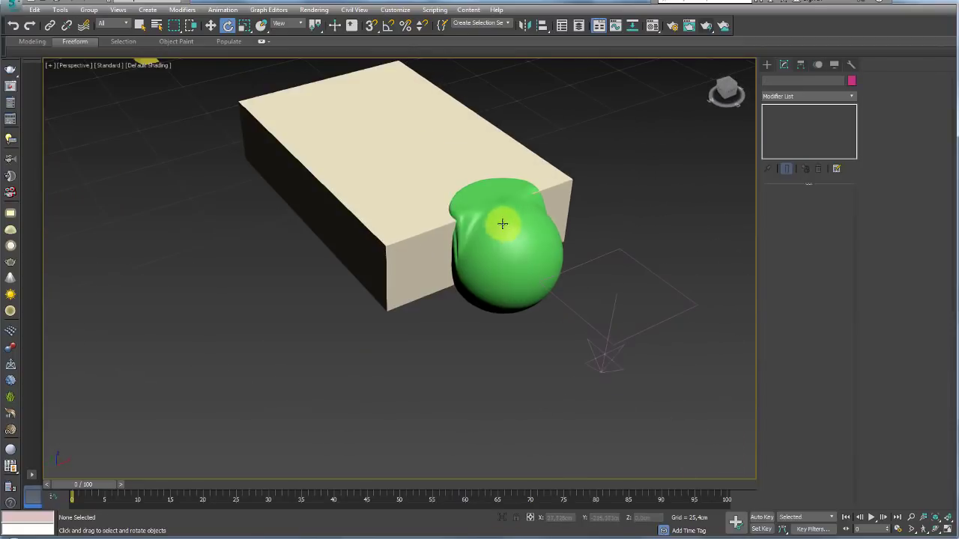
pyautogui.keyDown('alt'); pyautogui.moveTo(487, 256); pyautogui.dragTo(531, 197, button='middle'); pyautogui.keyUp('alt')
pyautogui.click(531, 197)
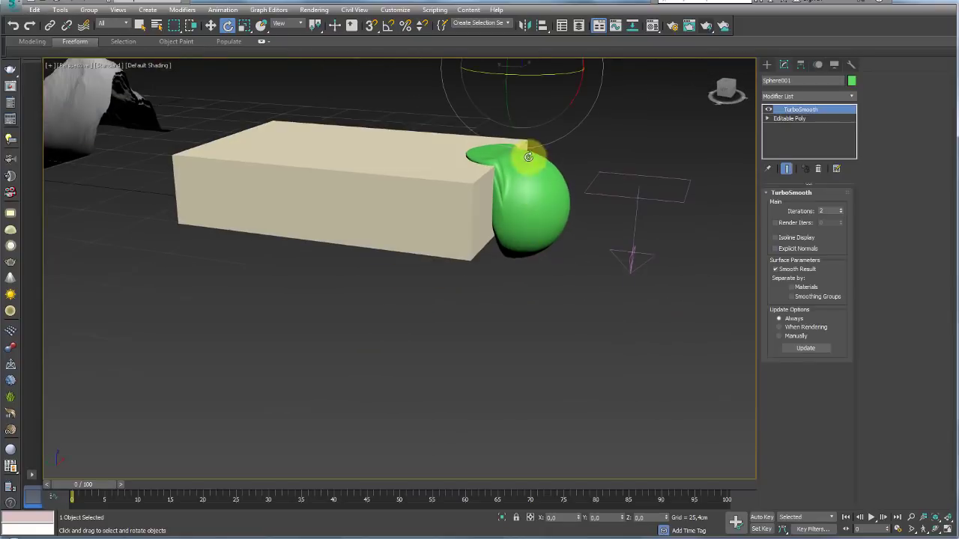
pyautogui.press('w')
pyautogui.keyDown('alt'); pyautogui.moveTo(531, 155); pyautogui.dragTo(514, 242, button='middle'); pyautogui.keyUp('alt')
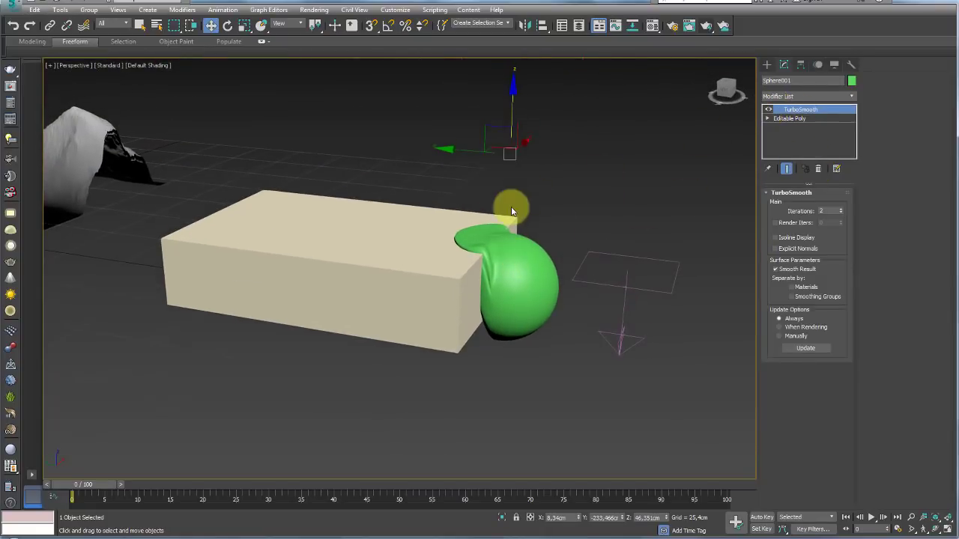
pyautogui.scroll(-1, 570, 236)
pyautogui.scroll(-3, 564, 238)
# Marquee-select the box, sphere and helper together
pyautogui.moveTo(471, 178); pyautogui.dragTo(632, 329)
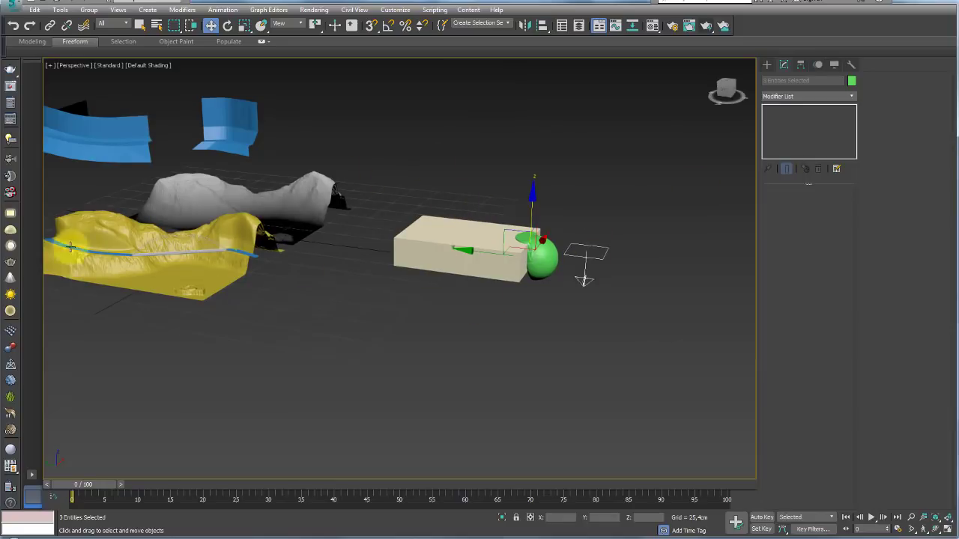
pyautogui.scroll(3, 439, 247)
pyautogui.scroll(4, 409, 251)
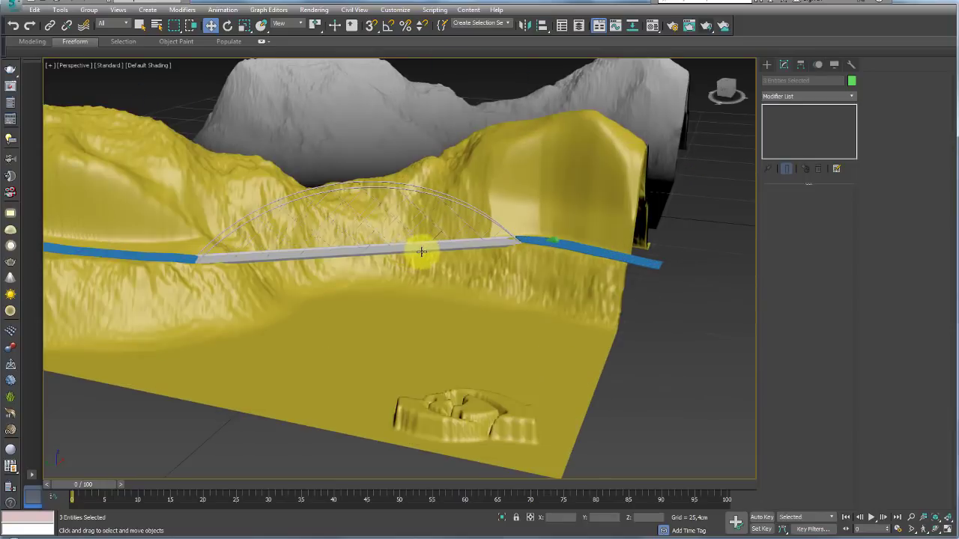
pyautogui.scroll(-2, 173, 268)
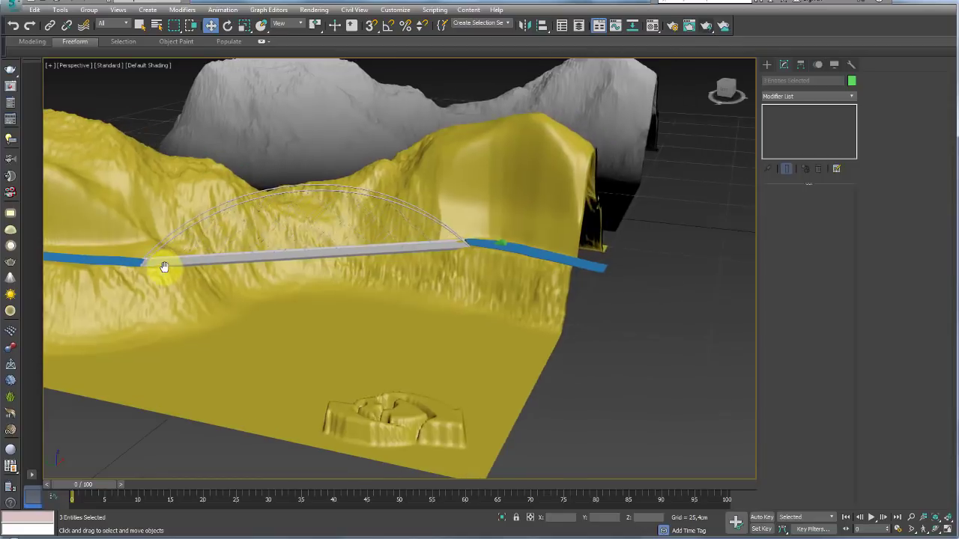
pyautogui.scroll(-2, 203, 266)
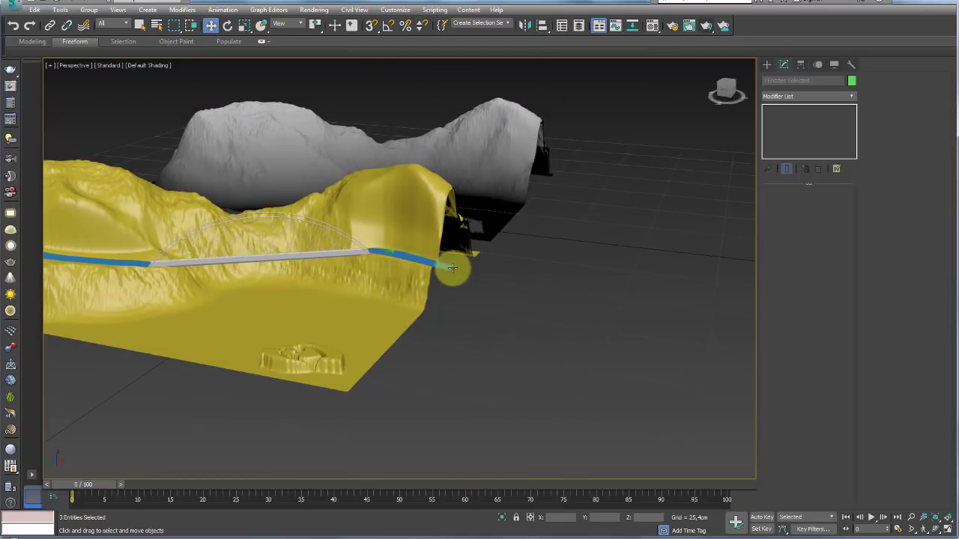
pyautogui.scroll(-5, 487, 258)
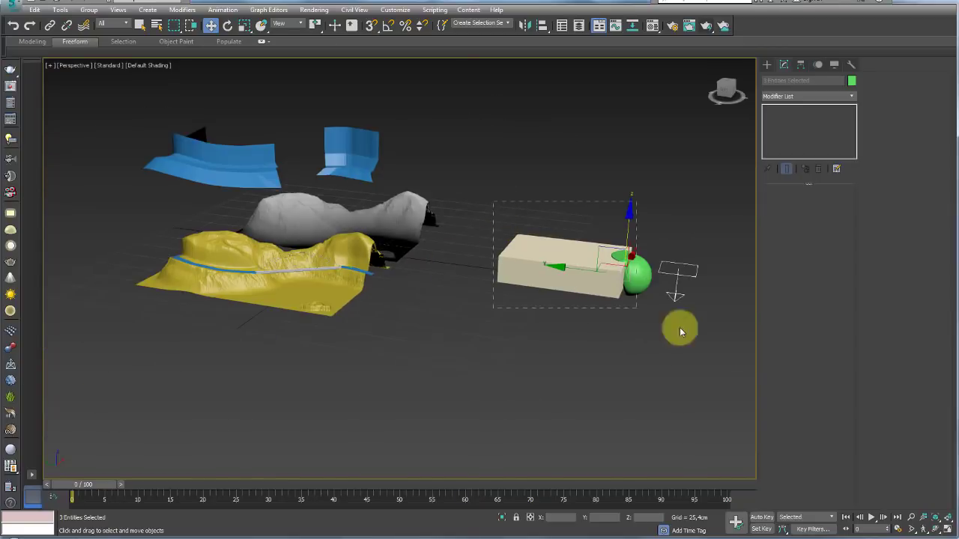
# Delete the box, sphere and helper, and drag a new 148.375 × 122.133 cm Plane
pyautogui.press('Delete')
pyautogui.moveTo(648, 310)
pyautogui.keyDown('alt'); pyautogui.mouseDown(button='middle')
pyautogui.moveTo(634, 292)
pyautogui.moveTo(495, 325)
pyautogui.moveTo(458, 316)
pyautogui.mouseUp(button='middle'); pyautogui.keyUp('alt')
pyautogui.click(766, 65)
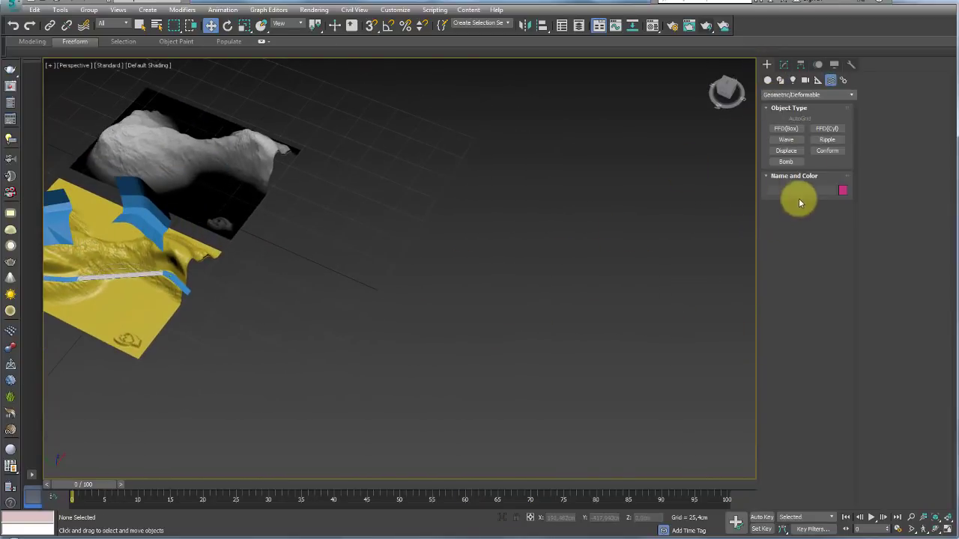
pyautogui.click(767, 80)
pyautogui.click(830, 174)
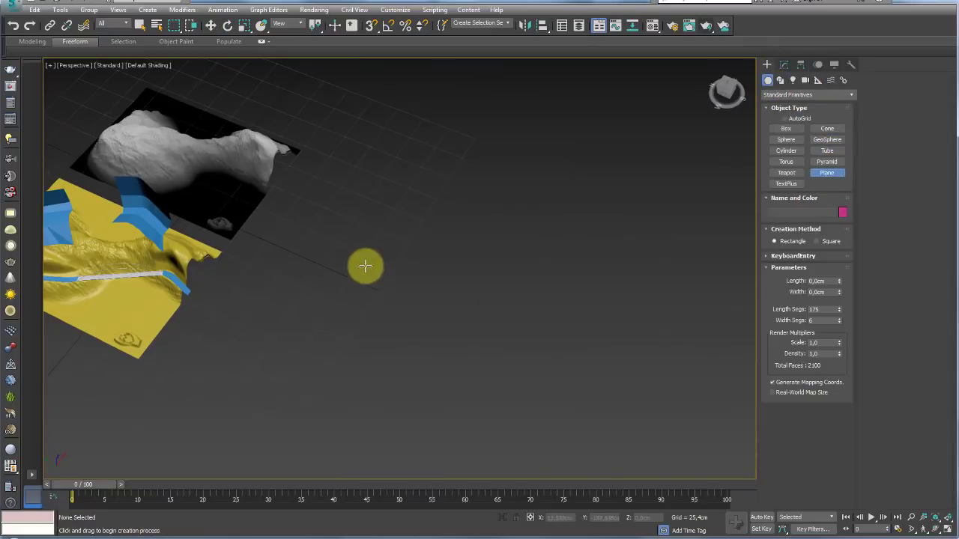
pyautogui.moveTo(366, 265)
pyautogui.mouseDown()
pyautogui.moveTo(467, 439)
pyautogui.moveTo(487, 402)
pyautogui.mouseUp()
pyautogui.moveTo(487, 402)
pyautogui.keyDown('alt'); pyautogui.mouseDown(button='middle')
pyautogui.moveTo(515, 275)
pyautogui.moveTo(531, 323)
pyautogui.mouseUp(button='middle'); pyautogui.keyUp('alt')
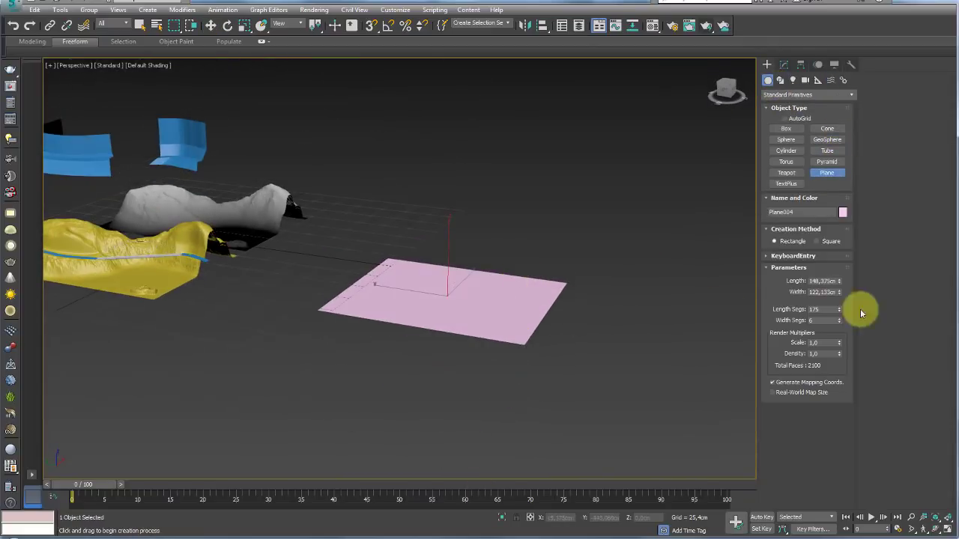
# Set the plane's Length Segs to 336 and Width Segs to 199
pyautogui.press('F4')
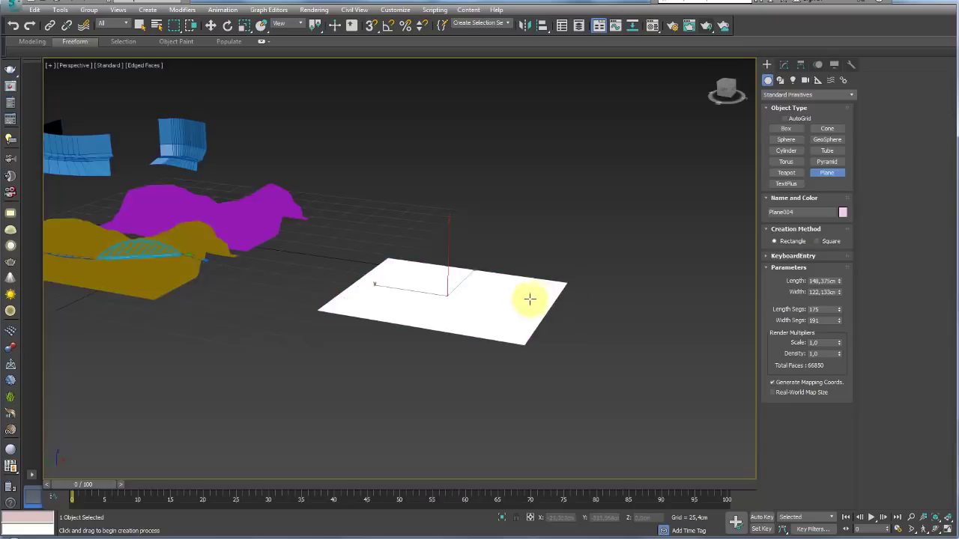
pyautogui.scroll(3, 529, 297)
pyautogui.scroll(4, 545, 289)
pyautogui.keyDown('alt'); pyautogui.moveTo(683, 291); pyautogui.dragTo(849, 303, button='middle'); pyautogui.keyUp('alt')
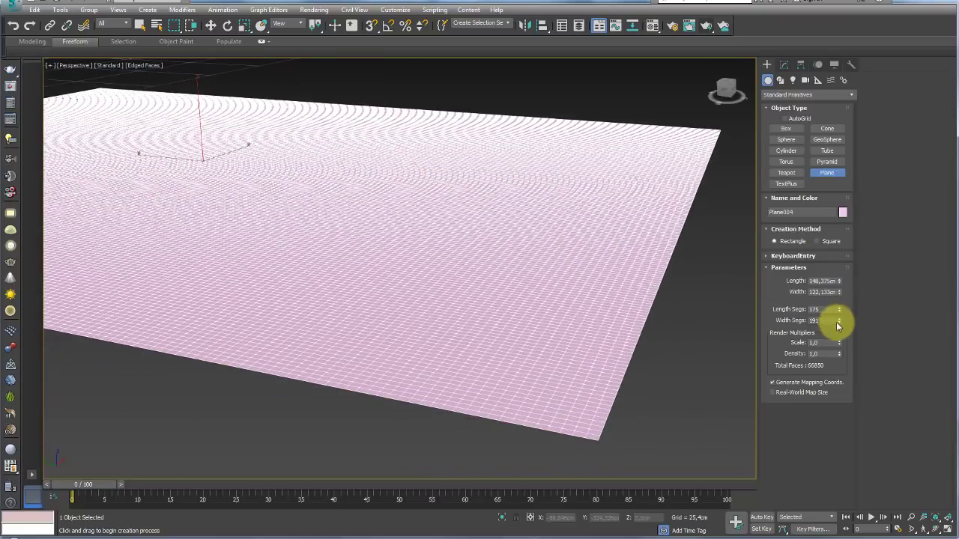
pyautogui.moveTo(837, 323); pyautogui.dragTo(836, 262)
pyautogui.scroll(-5, 582, 244)
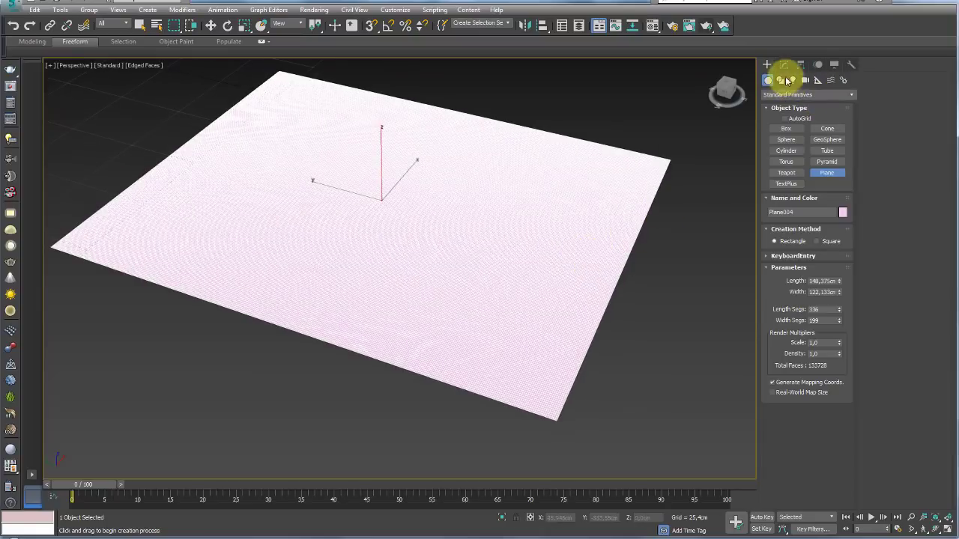
# Add a Noise modifier to the plane with Z strength about 50.548 cm
pyautogui.click(784, 66)
pyautogui.click(851, 97)
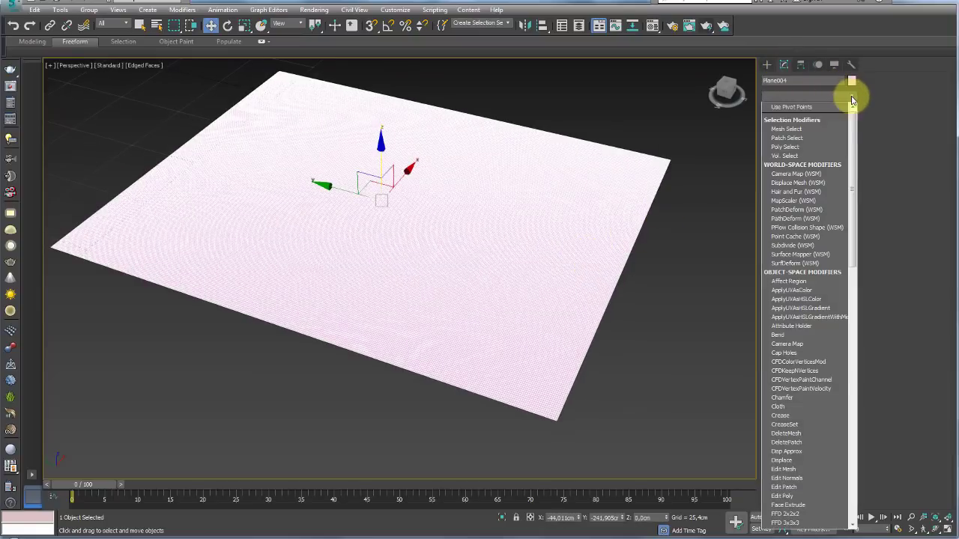
pyautogui.moveTo(852, 131); pyautogui.dragTo(856, 286)
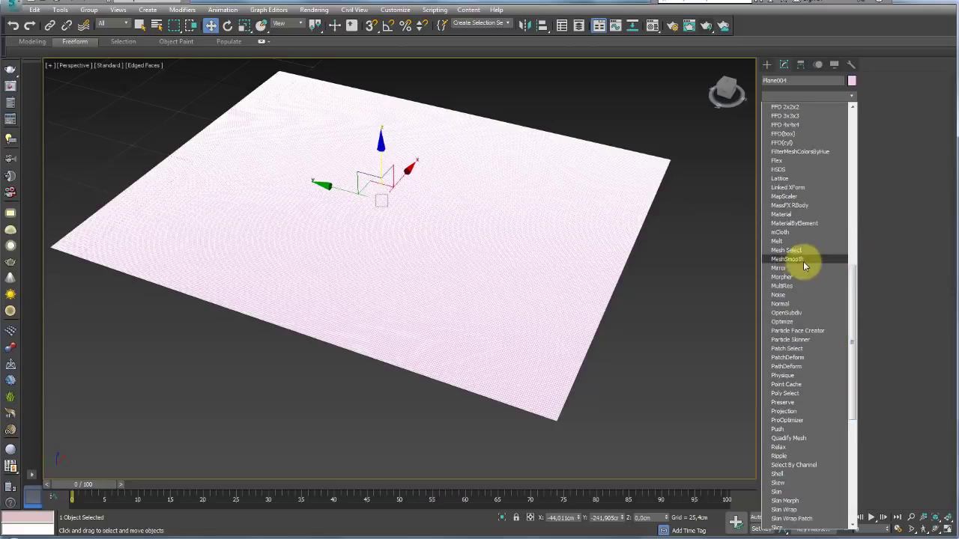
pyautogui.click(788, 297)
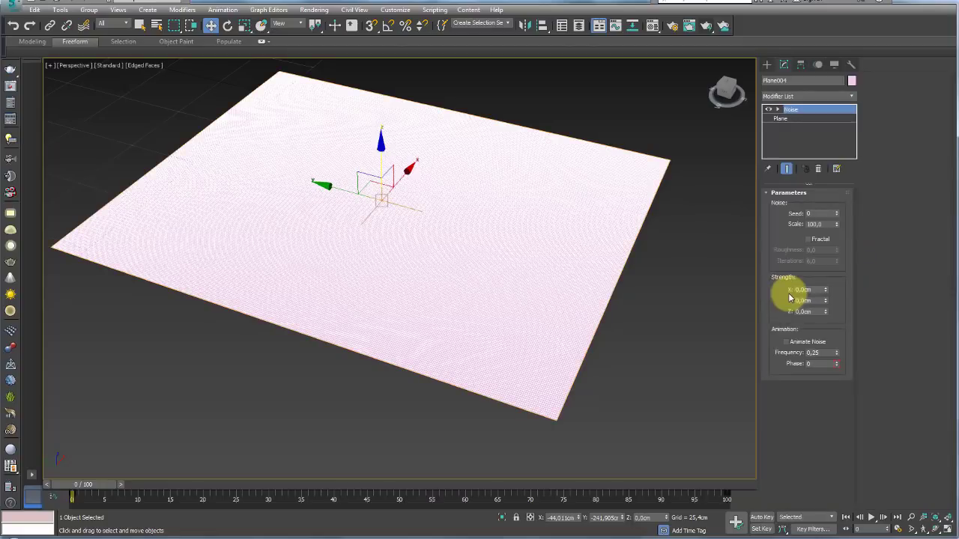
pyautogui.keyDown('alt'); pyautogui.moveTo(567, 248); pyautogui.dragTo(768, 256, button='middle'); pyautogui.keyUp('alt')
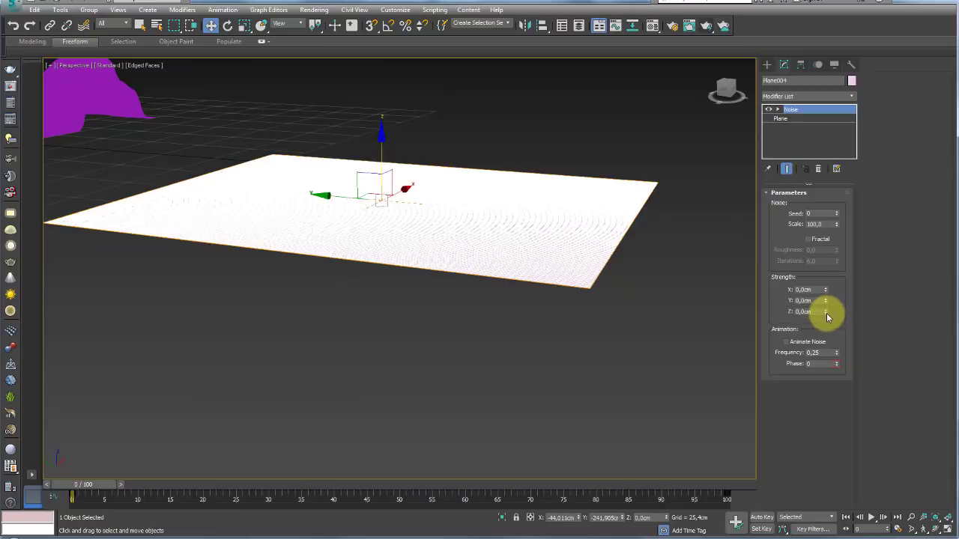
pyautogui.moveTo(826, 313)
pyautogui.mouseDown()
pyautogui.moveTo(791, 5)
pyautogui.moveTo(770, 412)
pyautogui.mouseUp()
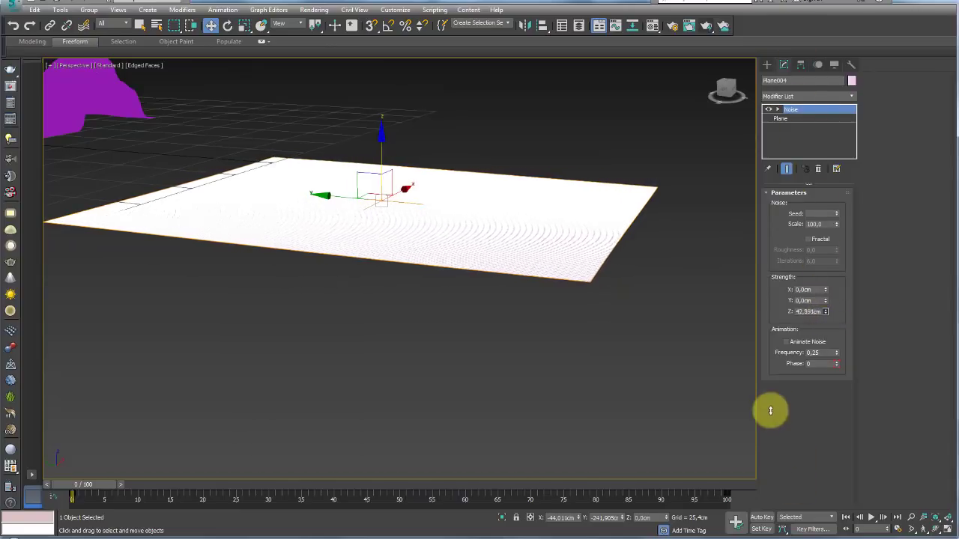
# Set the Noise Scale to 25.0 and turn off edged faces
pyautogui.click(834, 225)
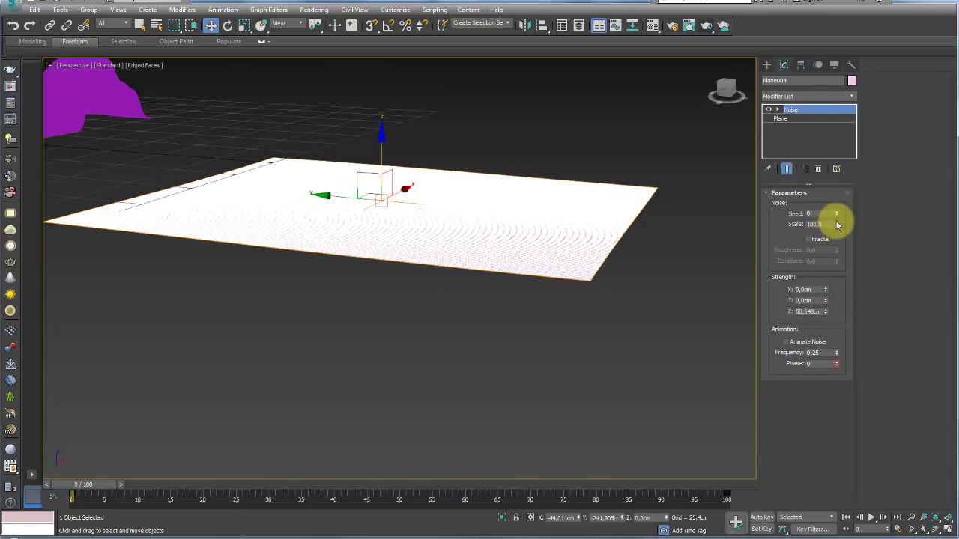
pyautogui.moveTo(837, 225)
pyautogui.mouseDown()
pyautogui.moveTo(835, 274)
pyautogui.moveTo(850, 261)
pyautogui.mouseUp()
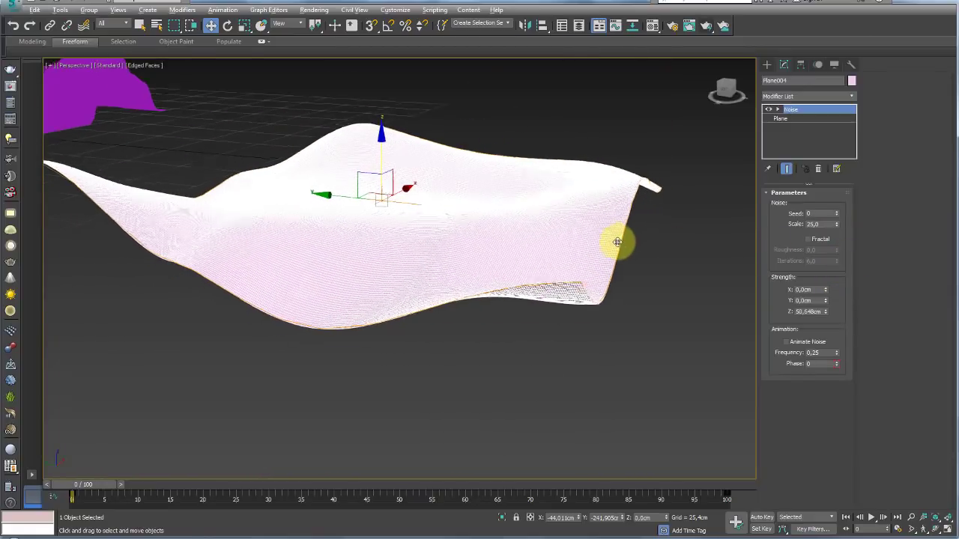
pyautogui.moveTo(621, 242)
pyautogui.keyDown('alt'); pyautogui.mouseDown(button='middle')
pyautogui.moveTo(589, 280)
pyautogui.moveTo(620, 220)
pyautogui.moveTo(646, 214)
pyautogui.moveTo(543, 229)
pyautogui.moveTo(641, 154)
pyautogui.mouseUp(button='middle'); pyautogui.keyUp('alt')
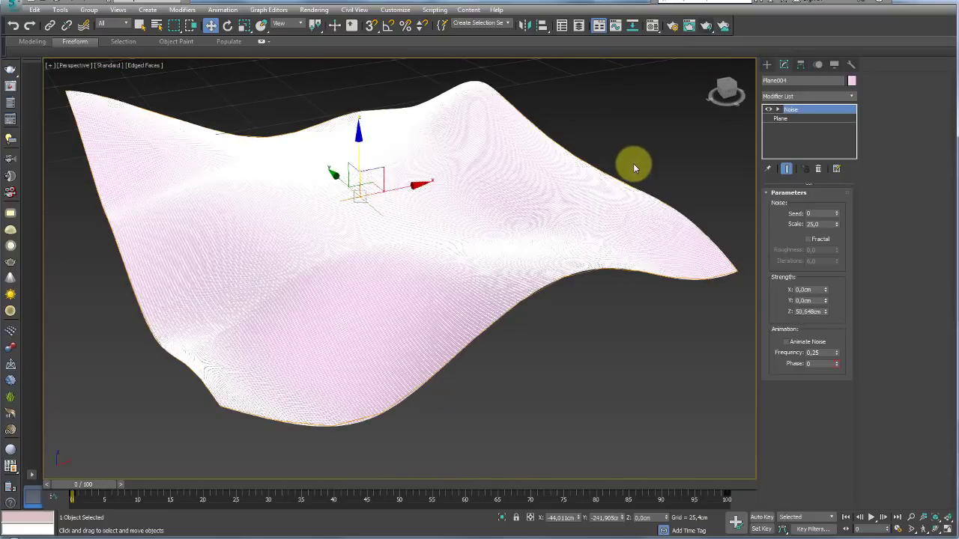
pyautogui.press('F4')
pyautogui.scroll(-4, 630, 216)
pyautogui.moveTo(630, 216)
pyautogui.keyDown('alt'); pyautogui.mouseDown(button='middle')
pyautogui.moveTo(564, 256)
pyautogui.moveTo(552, 208)
pyautogui.moveTo(633, 196)
pyautogui.moveTo(683, 210)
pyautogui.moveTo(590, 249)
pyautogui.mouseUp(button='middle'); pyautogui.keyUp('alt')
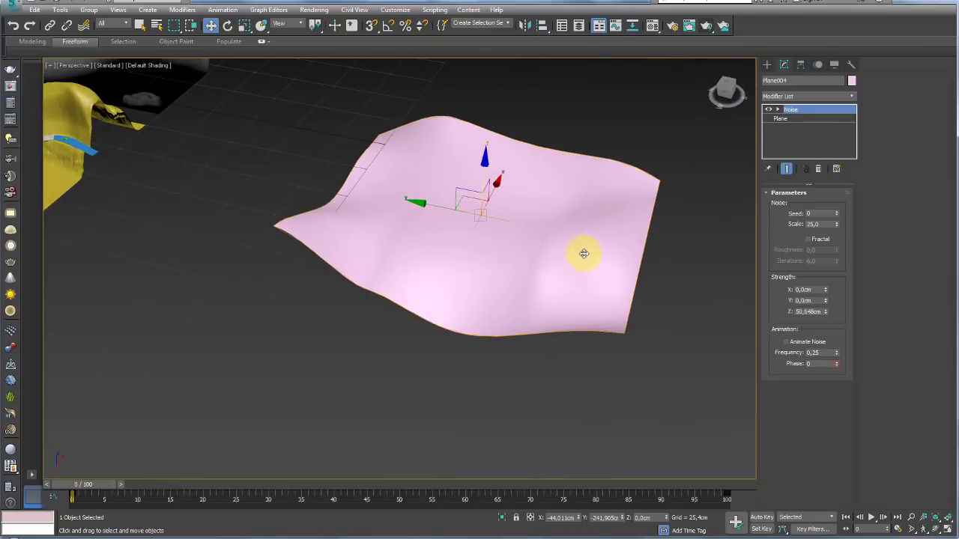
# Convert the noise terrain to an Editable Poly
pyautogui.rightClick(583, 254)
pyautogui.click(581, 223)
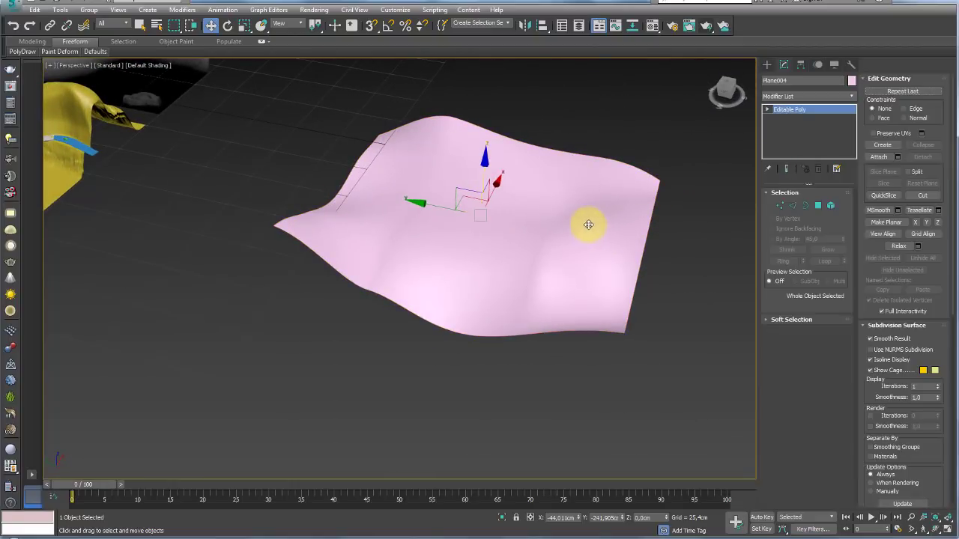
pyautogui.moveTo(582, 223)
pyautogui.keyDown('alt'); pyautogui.mouseDown(button='middle')
pyautogui.moveTo(577, 272)
pyautogui.moveTo(548, 257)
pyautogui.mouseUp(button='middle'); pyautogui.keyUp('alt')
pyautogui.keyDown('alt'); pyautogui.moveTo(614, 246); pyautogui.dragTo(547, 234, button='middle'); pyautogui.keyUp('alt')
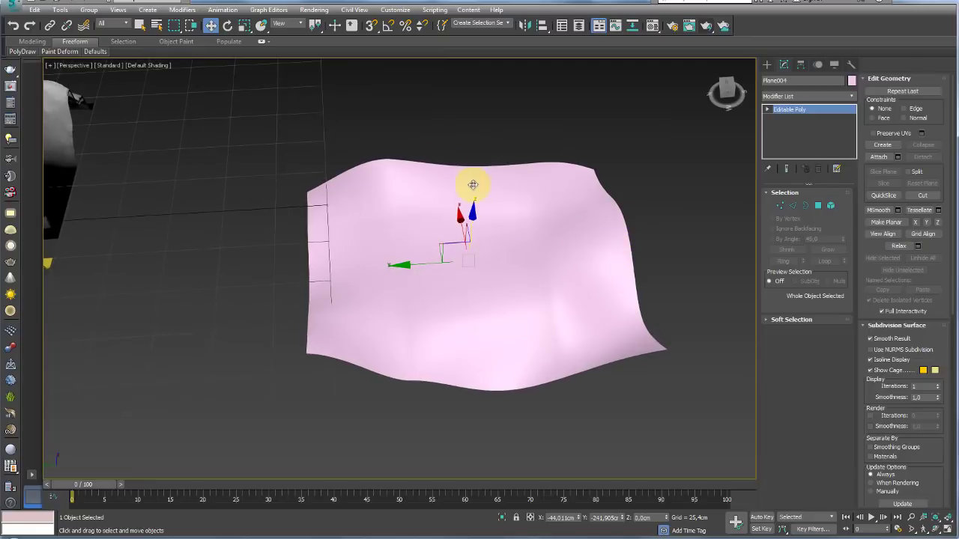
# Paint a winding strip across the terrain with Freeform PolyDraw Strips in wireframe
pyautogui.click(260, 42)
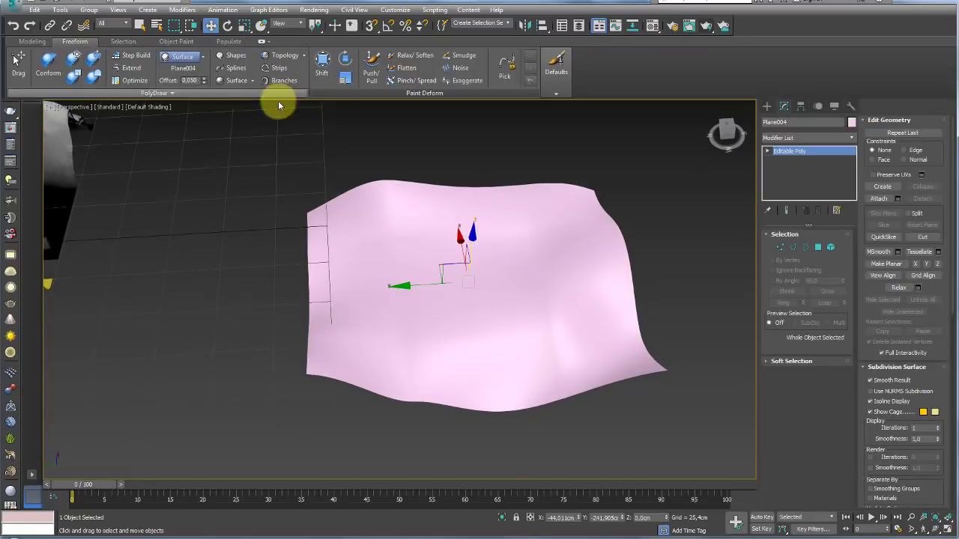
pyautogui.click(184, 68)
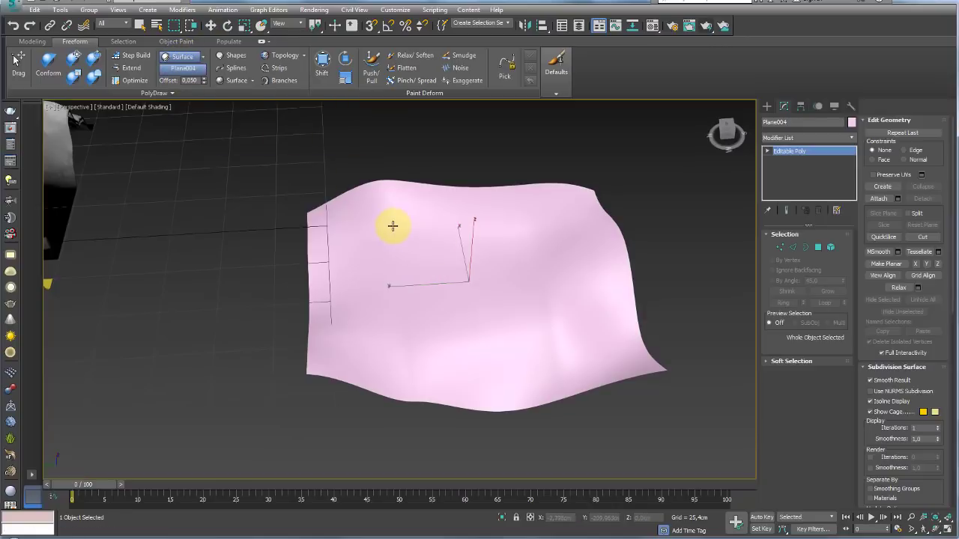
pyautogui.rightClick(392, 226)
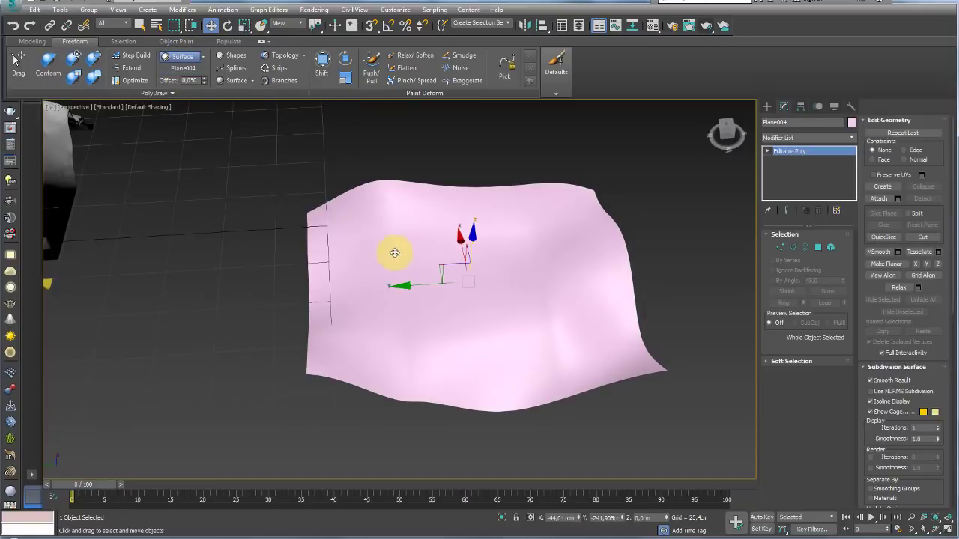
pyautogui.click(277, 69)
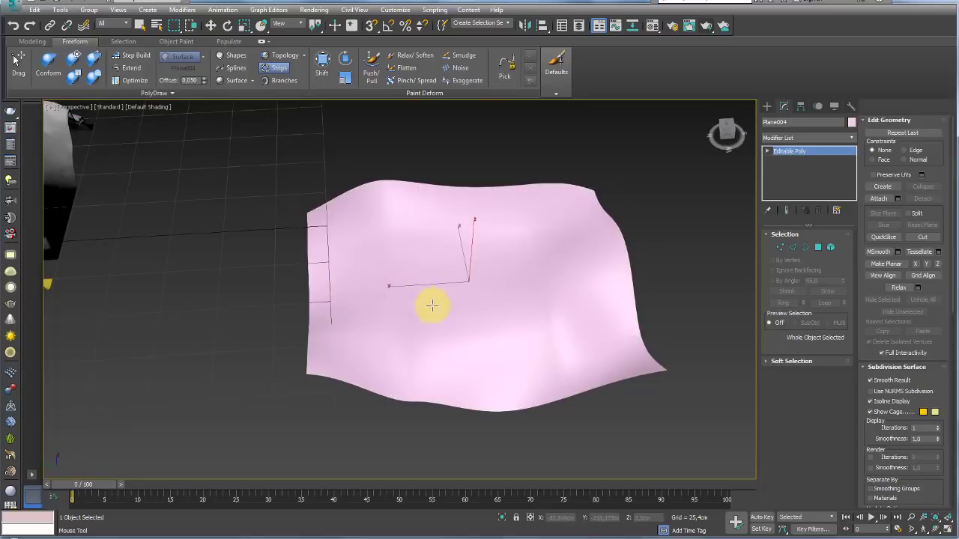
pyautogui.press('F3')
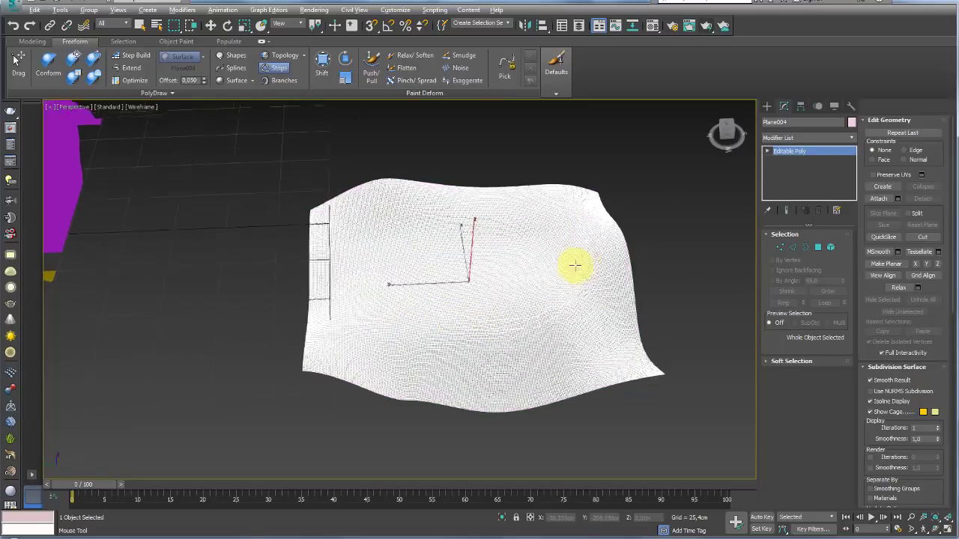
pyautogui.scroll(3, 574, 263)
pyautogui.moveTo(487, 317)
pyautogui.keyDown('alt'); pyautogui.mouseDown(button='middle')
pyautogui.moveTo(540, 336)
pyautogui.moveTo(512, 323)
pyautogui.mouseUp(button='middle'); pyautogui.keyUp('alt')
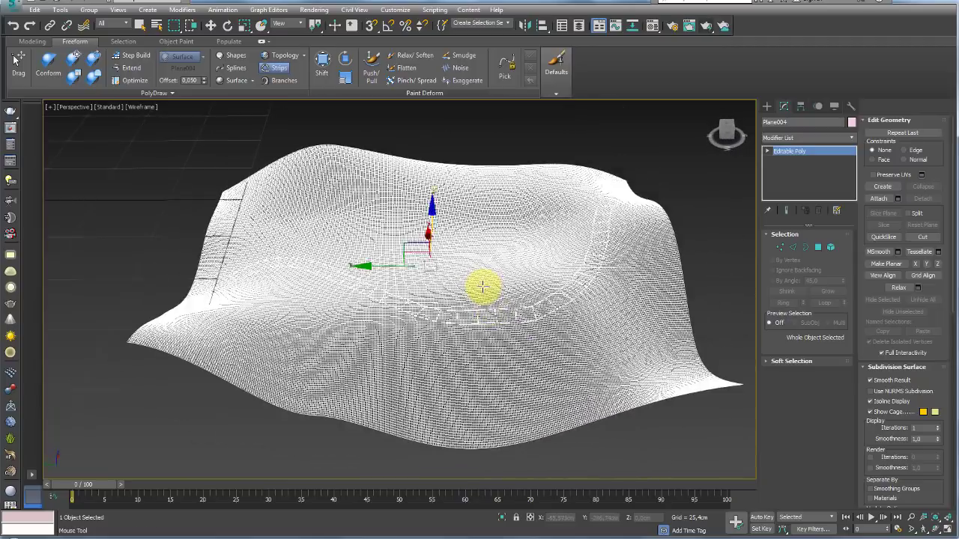
# Select the terrain mesh element and detach it into its own object
pyautogui.click(832, 249)
pyautogui.click(670, 311)
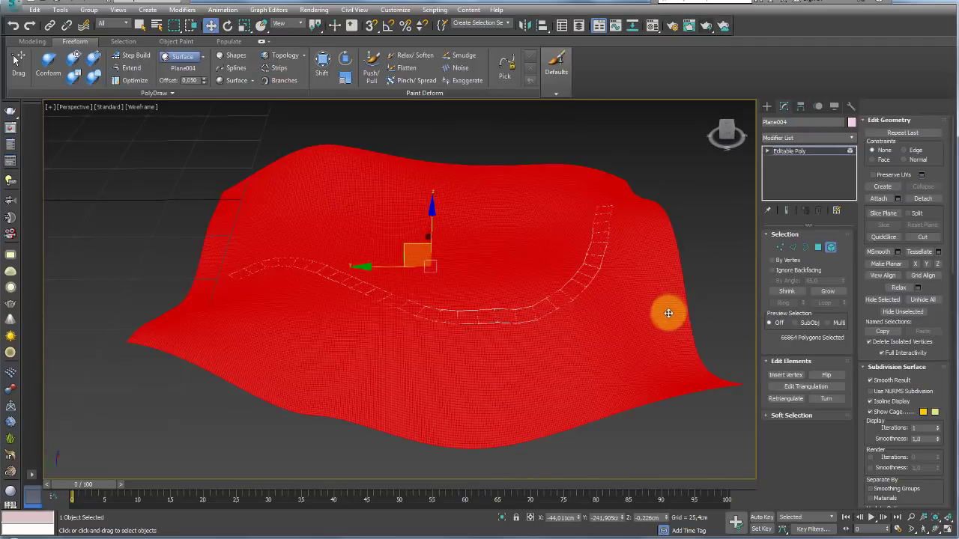
pyautogui.moveTo(666, 312)
pyautogui.keyDown('alt'); pyautogui.mouseDown(button='middle')
pyautogui.moveTo(589, 299)
pyautogui.moveTo(599, 276)
pyautogui.moveTo(610, 310)
pyautogui.mouseUp(button='middle'); pyautogui.keyUp('alt')
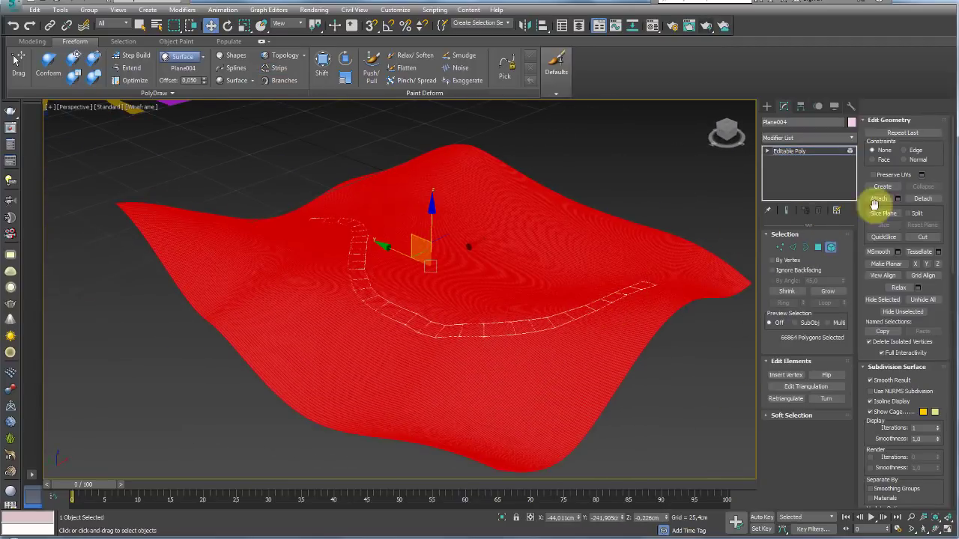
pyautogui.click(922, 199)
pyautogui.click(514, 275)
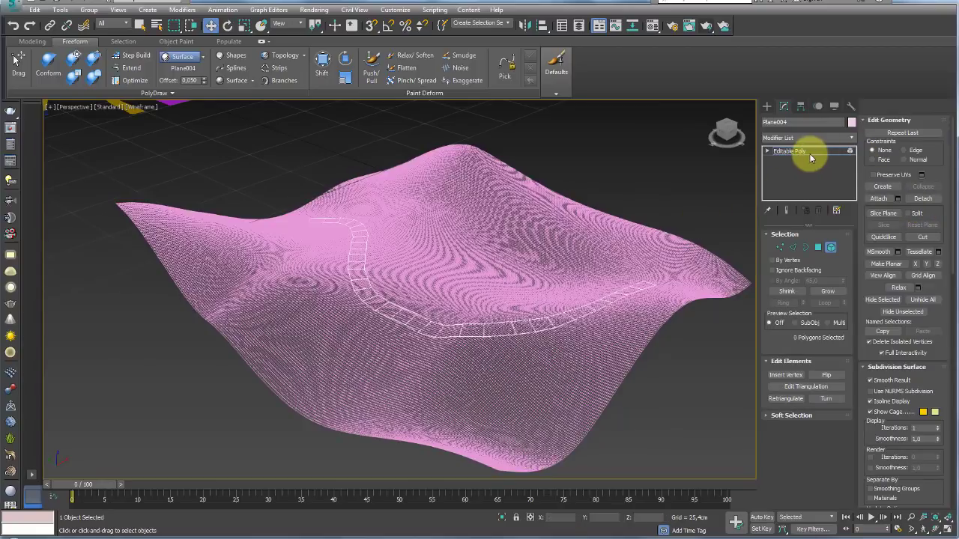
# Exit element mode and select the strip object Plane004
pyautogui.click(809, 154)
pyautogui.keyDown('ctrl'); pyautogui.click(517, 276); pyautogui.keyUp('ctrl')
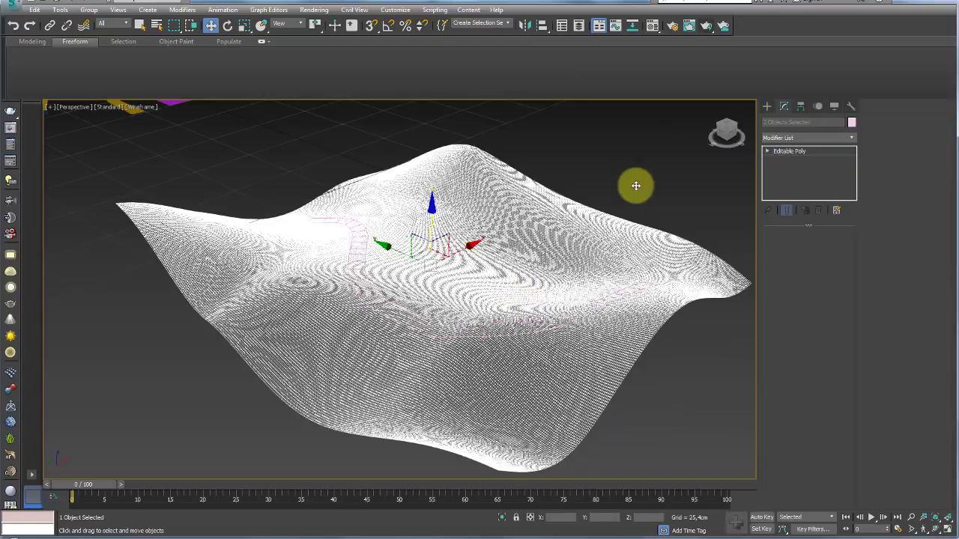
pyautogui.click(581, 261)
pyautogui.click(580, 261)
# Return to solid shading and set the strip's object colour to blue
pyautogui.moveTo(428, 220)
pyautogui.keyDown('alt'); pyautogui.mouseDown(button='middle')
pyautogui.moveTo(428, 178)
pyautogui.moveTo(426, 259)
pyautogui.moveTo(488, 224)
pyautogui.mouseUp(button='middle'); pyautogui.keyUp('alt')
pyautogui.press('F3')
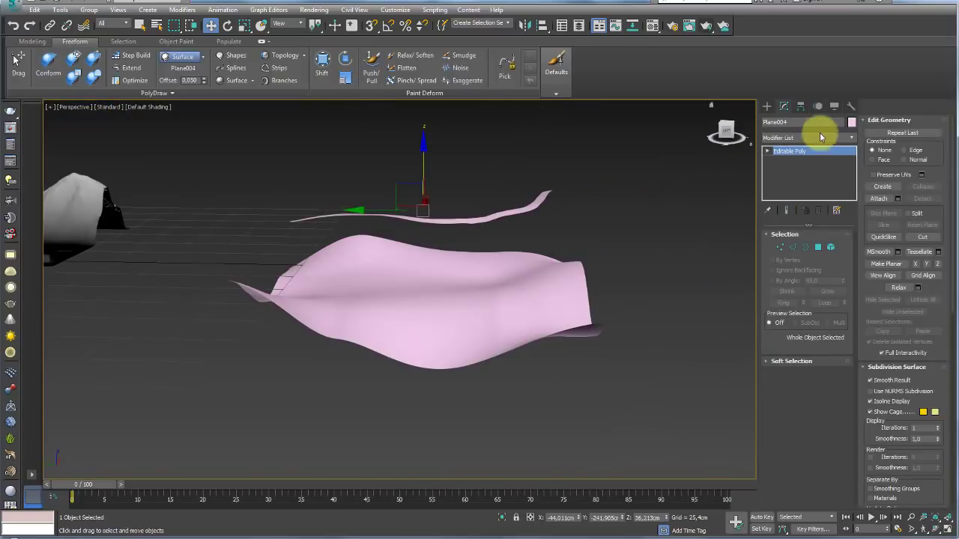
pyautogui.click(859, 123)
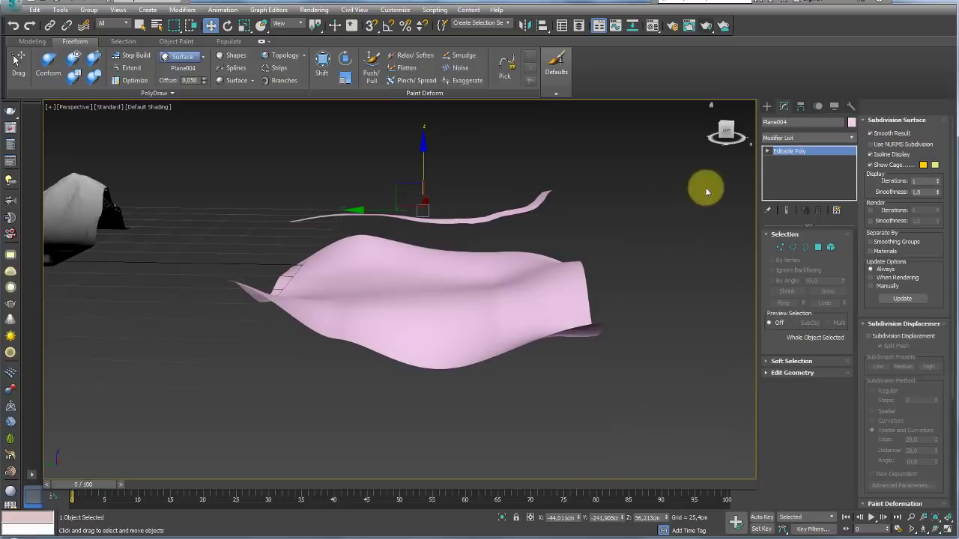
pyautogui.click(818, 247)
pyautogui.click(822, 148)
pyautogui.click(851, 121)
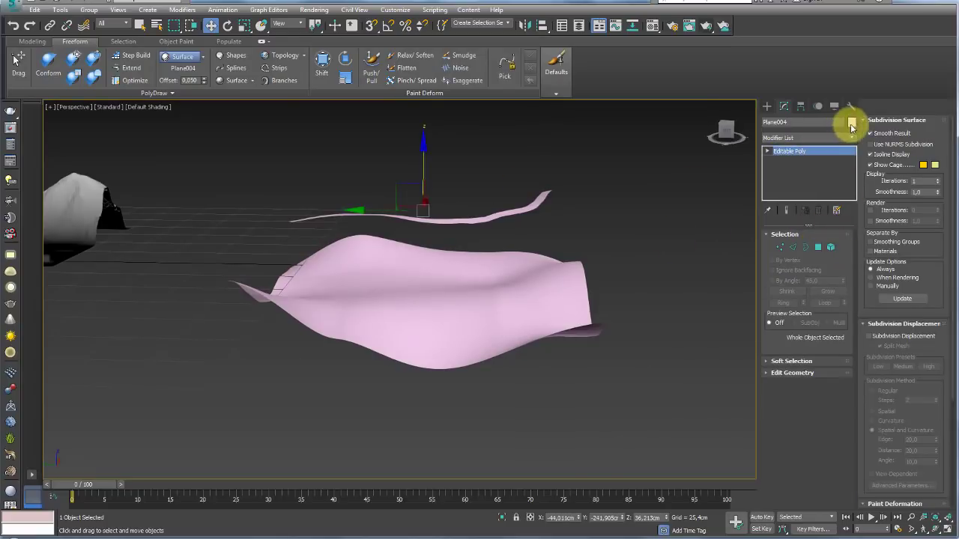
pyautogui.click(616, 213)
pyautogui.click(628, 271)
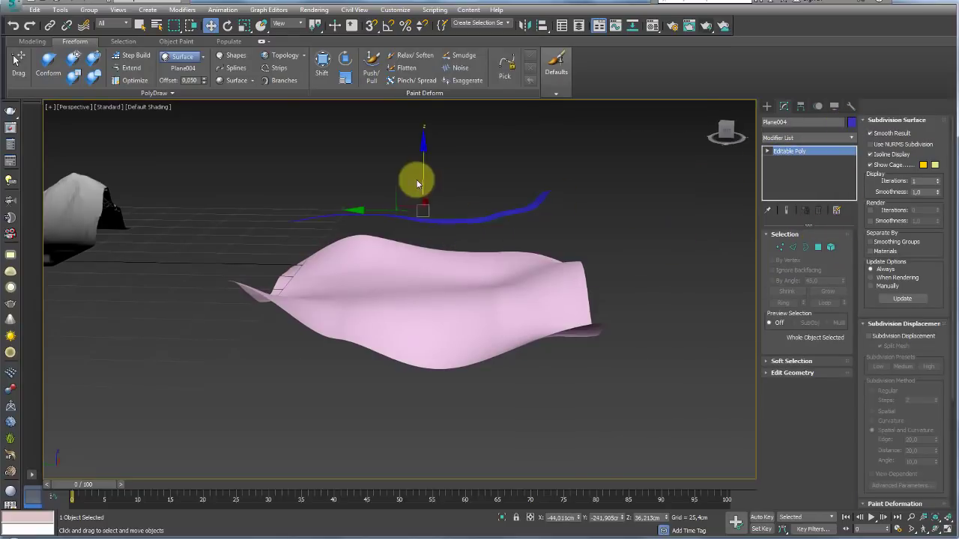
# Paint two more strip sections across the terrain with PolyDraw Strips
pyautogui.keyDown('alt'); pyautogui.moveTo(424, 172); pyautogui.dragTo(427, 235, button='middle'); pyautogui.keyUp('alt')
pyautogui.scroll(5, 456, 353)
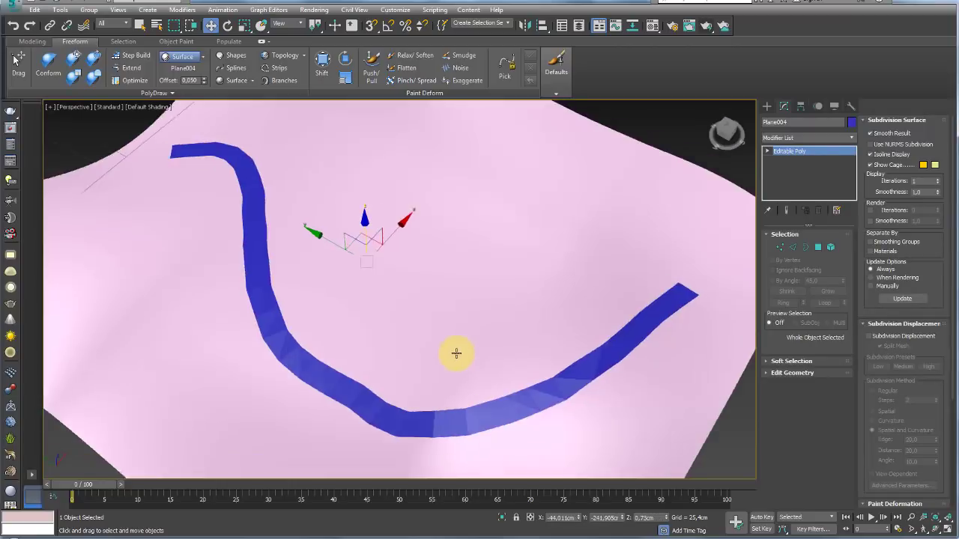
pyautogui.moveTo(456, 353)
pyautogui.keyDown('alt'); pyautogui.mouseDown(button='middle')
pyautogui.moveTo(406, 326)
pyautogui.moveTo(428, 300)
pyautogui.moveTo(352, 287)
pyautogui.moveTo(313, 262)
pyautogui.moveTo(304, 272)
pyautogui.moveTo(430, 282)
pyautogui.moveTo(366, 258)
pyautogui.moveTo(400, 224)
pyautogui.moveTo(385, 289)
pyautogui.moveTo(396, 281)
pyautogui.moveTo(427, 295)
pyautogui.moveTo(359, 282)
pyautogui.mouseUp(button='middle'); pyautogui.keyUp('alt')
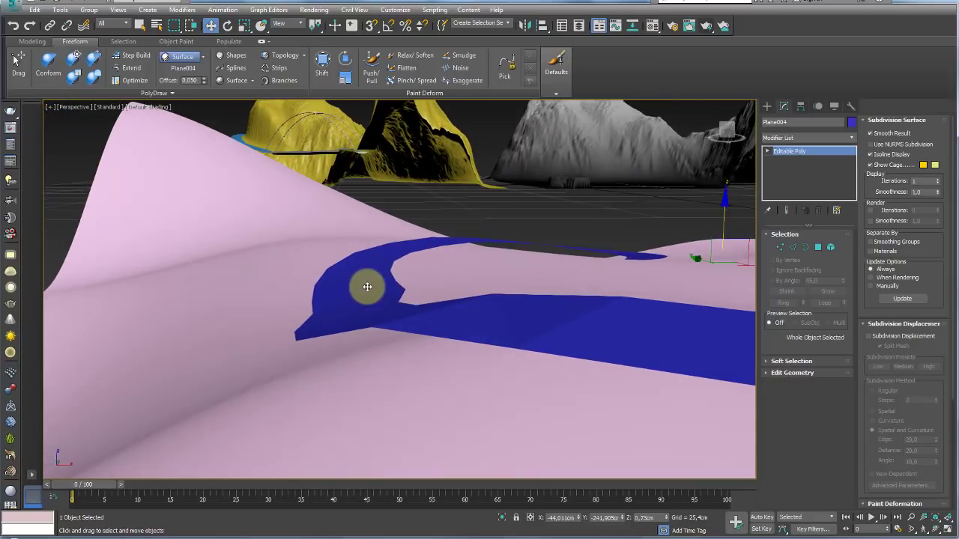
pyautogui.moveTo(307, 269)
pyautogui.mouseDown()
pyautogui.moveTo(413, 276)
pyautogui.moveTo(293, 292)
pyautogui.mouseUp()
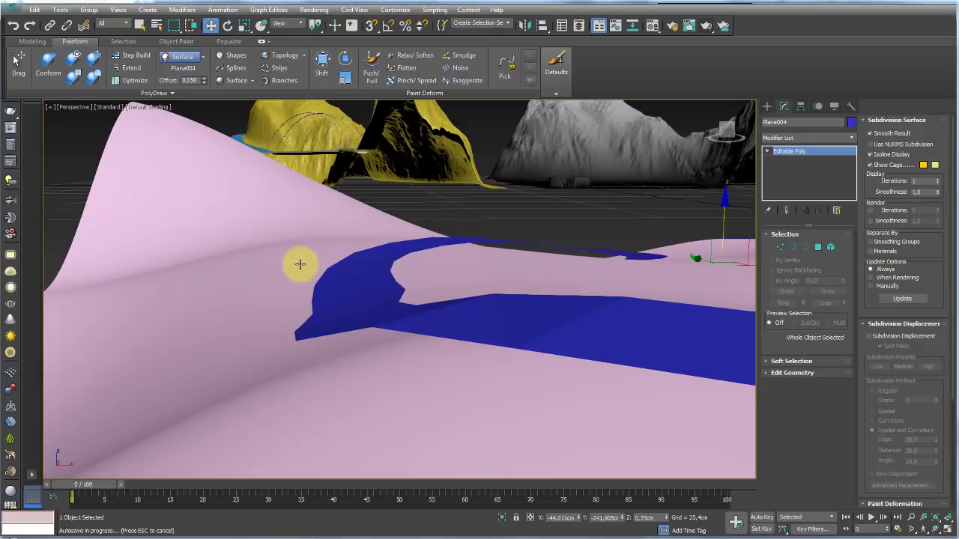
pyautogui.moveTo(300, 271); pyautogui.dragTo(395, 264)
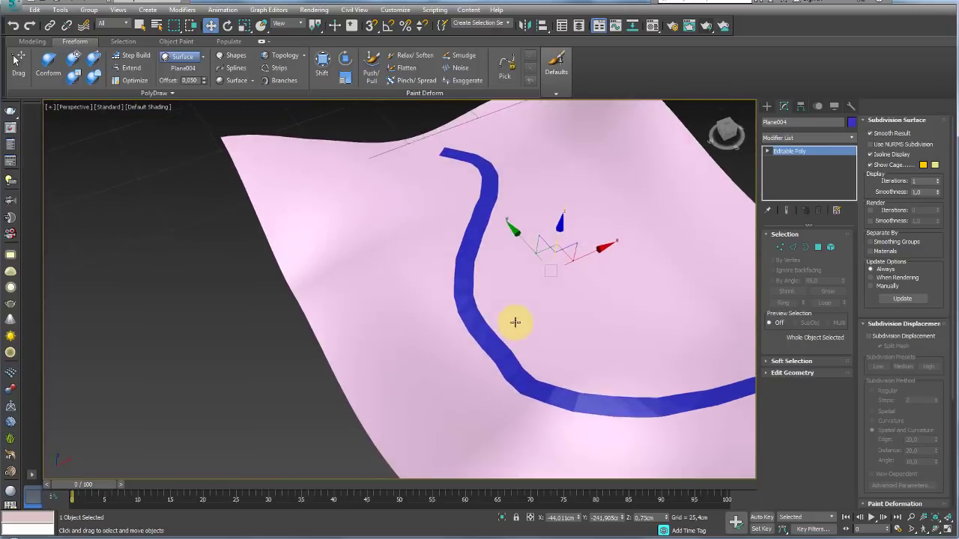
pyautogui.keyDown('alt'); pyautogui.moveTo(614, 294); pyautogui.dragTo(815, 236, button='middle'); pyautogui.keyUp('alt')
# Shift-move the road strip upward to create a copy named Plane005
pyautogui.click(793, 247)
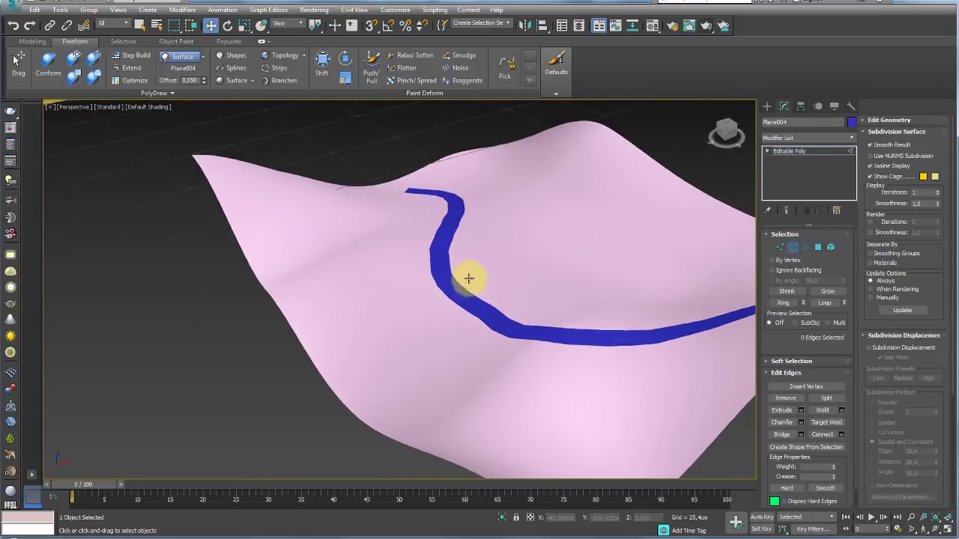
pyautogui.keyDown('alt'); pyautogui.moveTo(466, 274); pyautogui.dragTo(428, 264, button='middle'); pyautogui.keyUp('alt')
pyautogui.scroll(3, 438, 261)
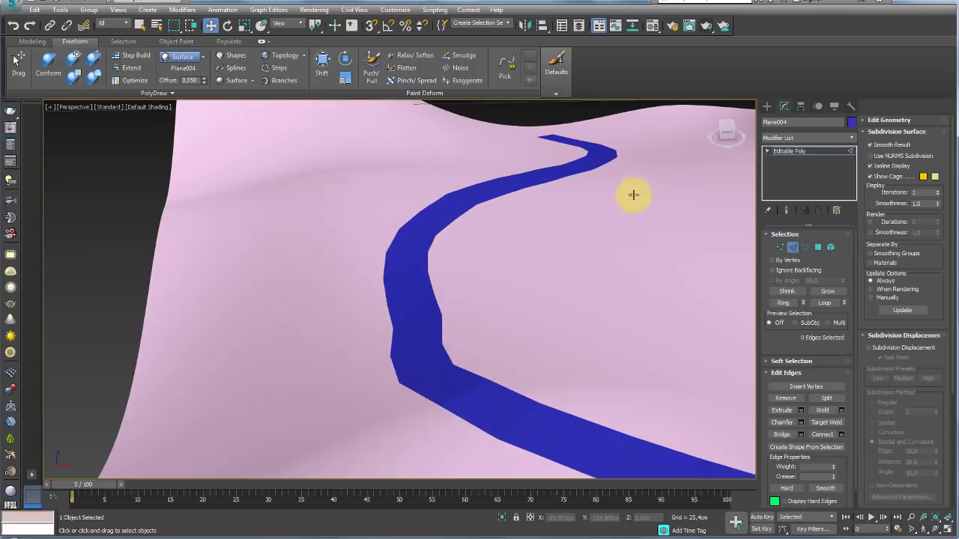
pyautogui.click(796, 150)
pyautogui.scroll(-5, 498, 237)
pyautogui.moveTo(550, 220)
pyautogui.keyDown('alt'); pyautogui.mouseDown(button='middle')
pyautogui.moveTo(532, 166)
pyautogui.moveTo(534, 225)
pyautogui.mouseUp(button='middle'); pyautogui.keyUp('alt')
pyautogui.keyDown('shift'); pyautogui.moveTo(535, 229); pyautogui.dragTo(535, 215); pyautogui.keyUp('shift')
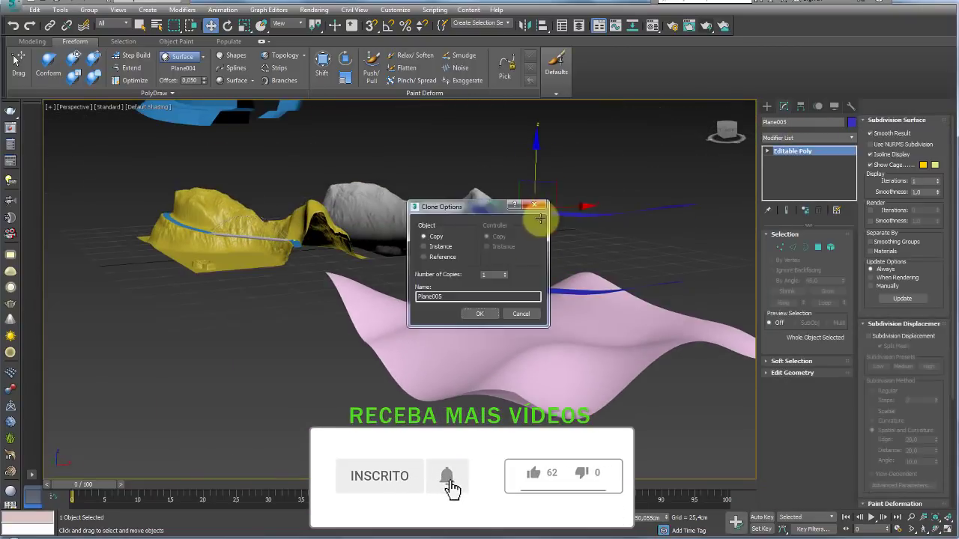
pyautogui.click(480, 310)
# Isolate the terrain and strips, then select Plane005 with edged faces shown
pyautogui.keyDown('alt'); pyautogui.moveTo(552, 238); pyautogui.dragTo(563, 260, button='middle'); pyautogui.keyUp('alt')
pyautogui.hotkey('ctrl', 'a')
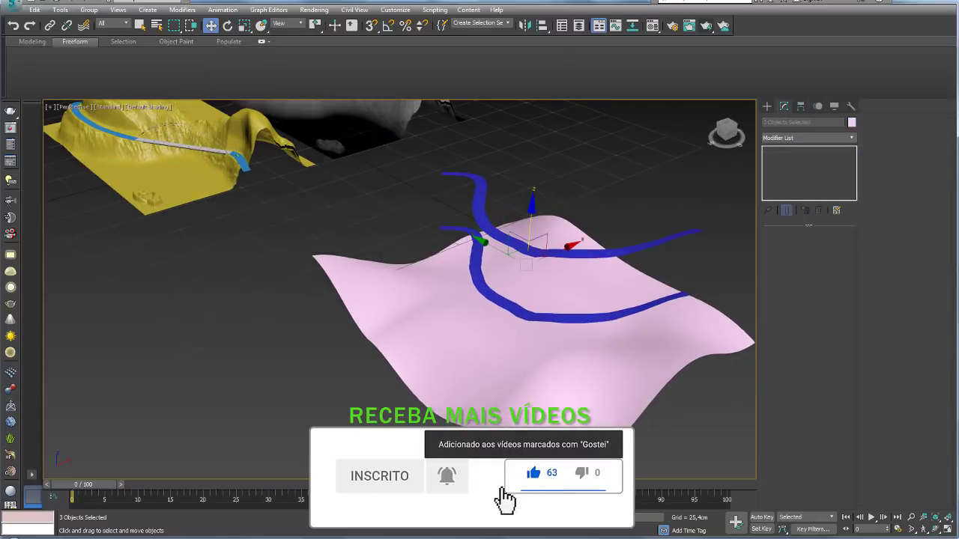
pyautogui.hotkey('alt', 'q')
pyautogui.moveTo(535, 336)
pyautogui.keyDown('alt'); pyautogui.mouseDown(button='middle')
pyautogui.moveTo(567, 167)
pyautogui.moveTo(385, 190)
pyautogui.moveTo(454, 210)
pyautogui.mouseUp(button='middle'); pyautogui.keyUp('alt')
pyautogui.click(567, 167)
pyautogui.click(386, 190)
pyautogui.press('F4')
pyautogui.scroll(3, 446, 219)
pyautogui.click(792, 248)
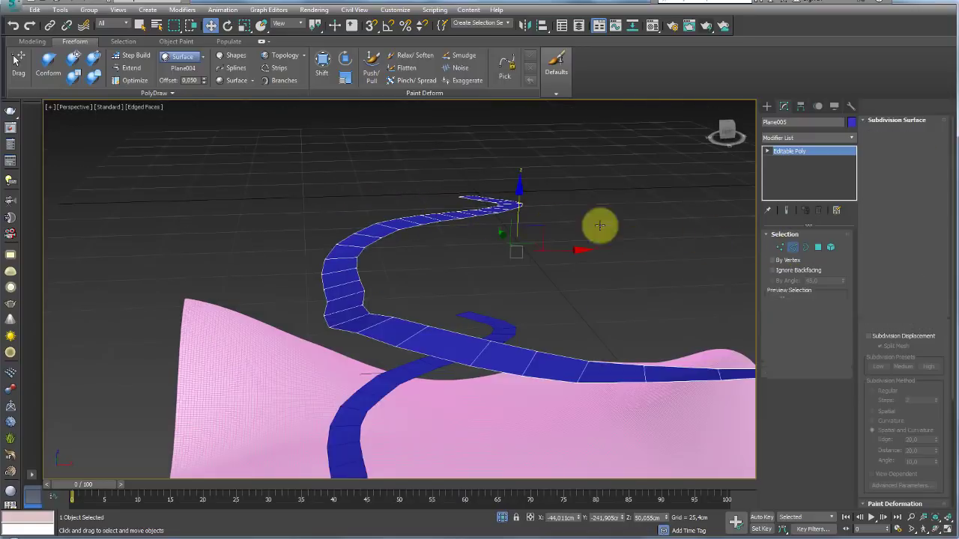
# Shift-drag the strip's side edge loop upward into a new wall
pyautogui.doubleClick(429, 222)
pyautogui.moveTo(456, 229)
pyautogui.keyDown('alt'); pyautogui.mouseDown(button='middle')
pyautogui.moveTo(460, 217)
pyautogui.moveTo(454, 245)
pyautogui.moveTo(513, 263)
pyautogui.mouseUp(button='middle'); pyautogui.keyUp('alt')
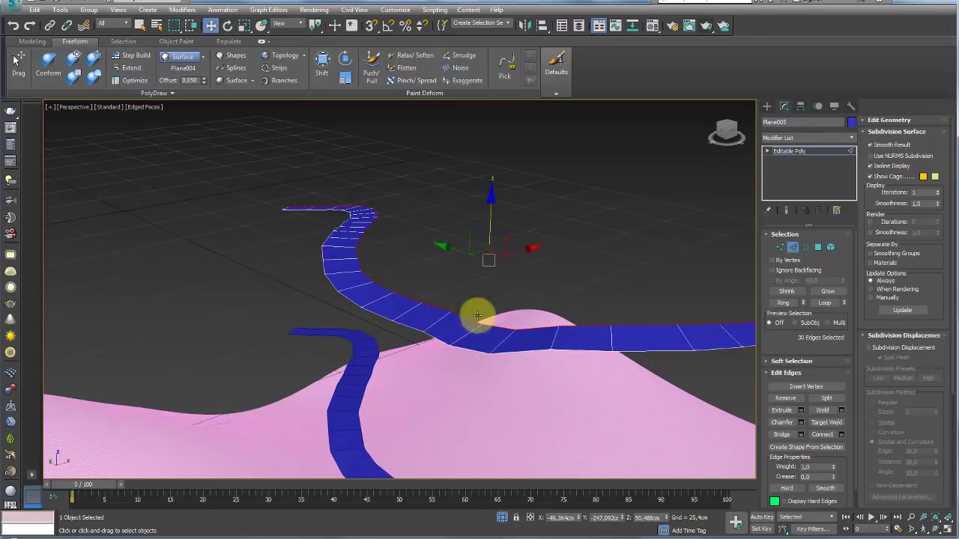
pyautogui.keyDown('shift'); pyautogui.moveTo(488, 218); pyautogui.dragTo(490, 195); pyautogui.keyUp('shift')
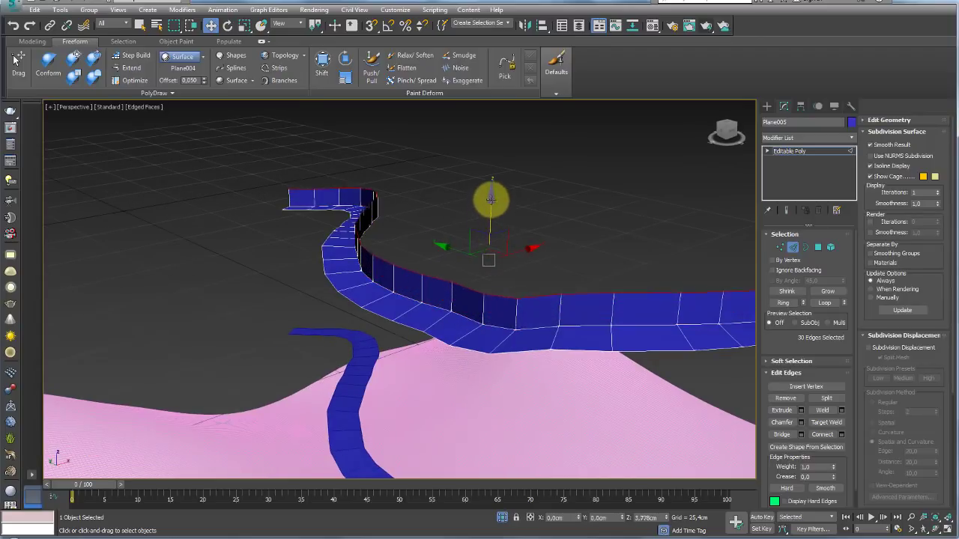
pyautogui.keyDown('alt'); pyautogui.moveTo(489, 195); pyautogui.dragTo(582, 253, button='middle'); pyautogui.keyUp('alt')
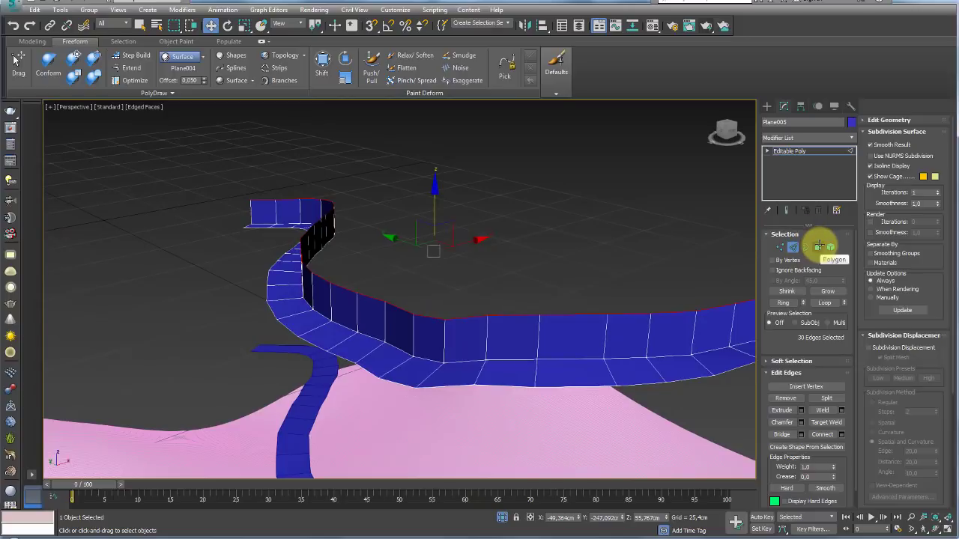
# Extrude the wall polygons by Local Normal at about 4.9 cm into a thin lip, then deselect
pyautogui.keyDown('ctrl'); pyautogui.click(819, 246); pyautogui.keyUp('ctrl')
pyautogui.keyDown('alt'); pyautogui.moveTo(642, 315); pyautogui.dragTo(760, 332, button='middle'); pyautogui.keyUp('alt')
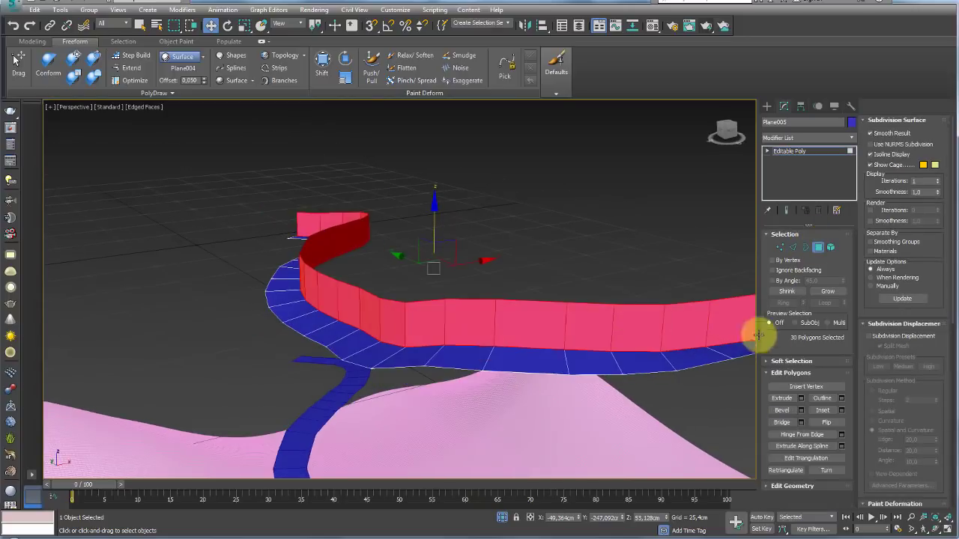
pyautogui.click(799, 398)
pyautogui.keyDown('alt'); pyautogui.moveTo(531, 300); pyautogui.dragTo(492, 263, button='middle'); pyautogui.keyUp('alt')
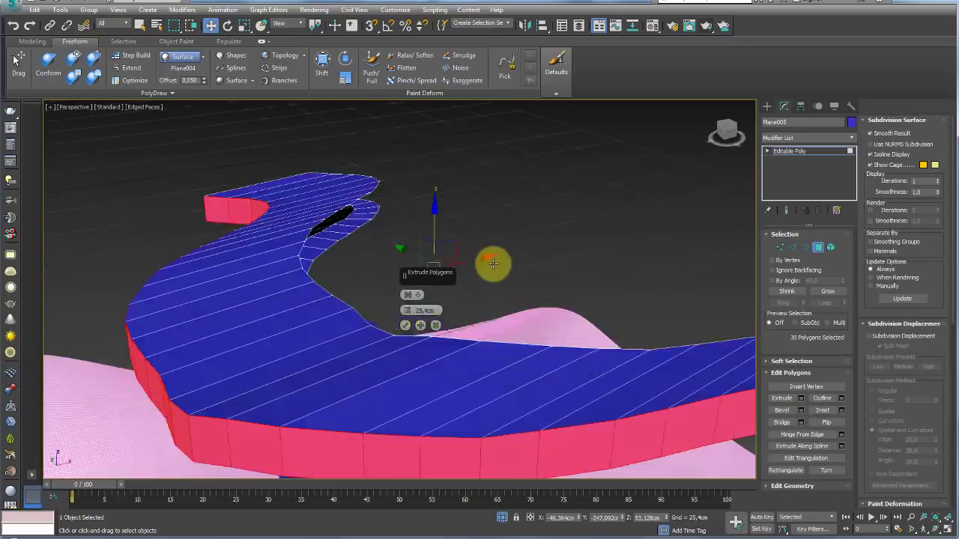
pyautogui.scroll(5, 501, 302)
pyautogui.moveTo(501, 303)
pyautogui.keyDown('alt'); pyautogui.mouseDown(button='middle')
pyautogui.moveTo(552, 287)
pyautogui.moveTo(406, 309)
pyautogui.moveTo(445, 284)
pyautogui.moveTo(434, 274)
pyautogui.moveTo(422, 296)
pyautogui.mouseUp(button='middle'); pyautogui.keyUp('alt')
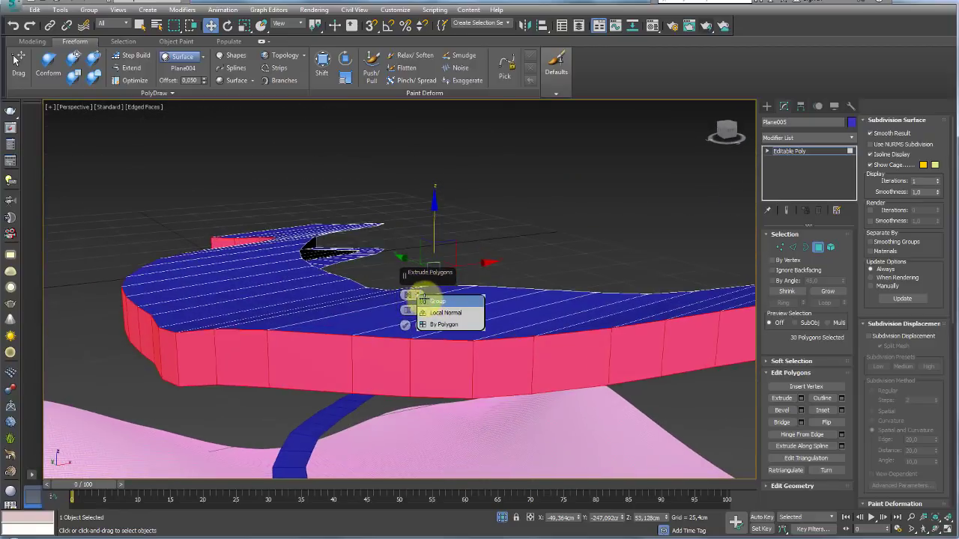
pyautogui.click(445, 312)
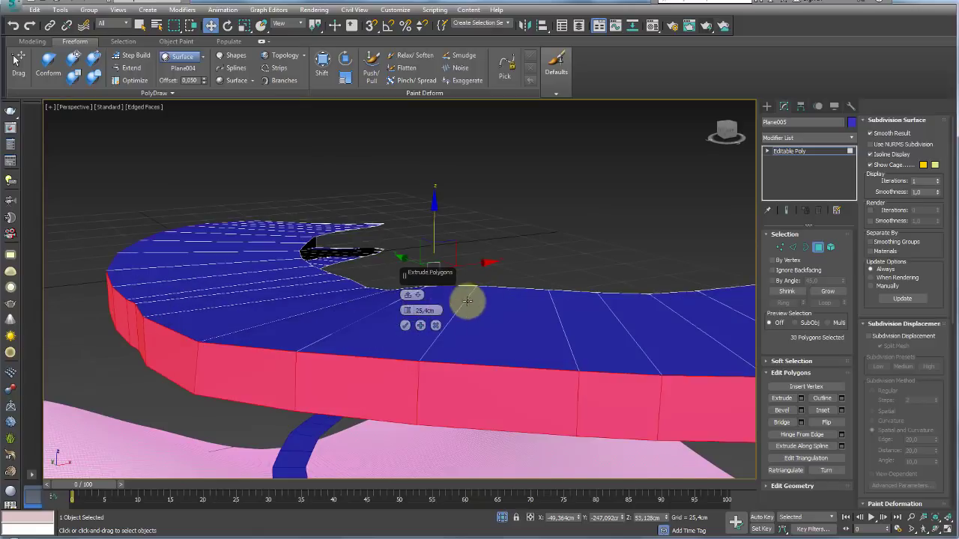
pyautogui.moveTo(466, 295)
pyautogui.keyDown('alt'); pyautogui.mouseDown(button='middle')
pyautogui.moveTo(460, 306)
pyautogui.moveTo(503, 317)
pyautogui.moveTo(546, 288)
pyautogui.moveTo(591, 281)
pyautogui.moveTo(459, 284)
pyautogui.moveTo(466, 272)
pyautogui.moveTo(471, 293)
pyautogui.mouseUp(button='middle'); pyautogui.keyUp('alt')
pyautogui.moveTo(407, 310); pyautogui.dragTo(423, 342)
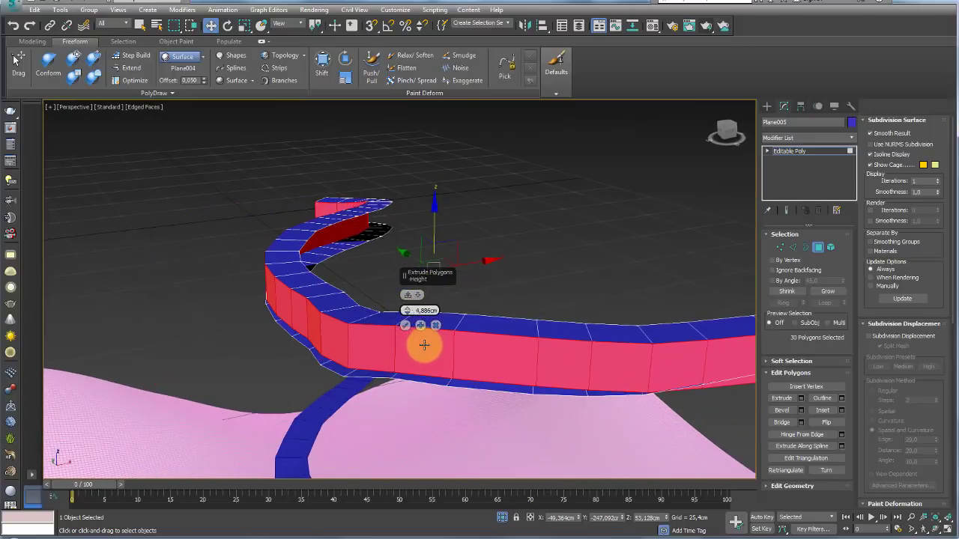
pyautogui.click(404, 325)
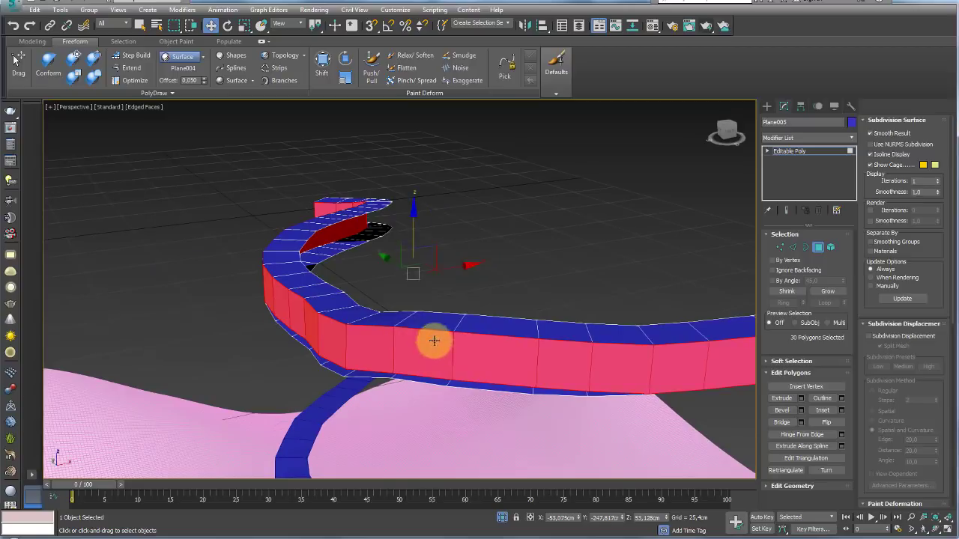
pyautogui.keyDown('alt'); pyautogui.moveTo(432, 338); pyautogui.dragTo(426, 334, button='middle'); pyautogui.keyUp('alt')
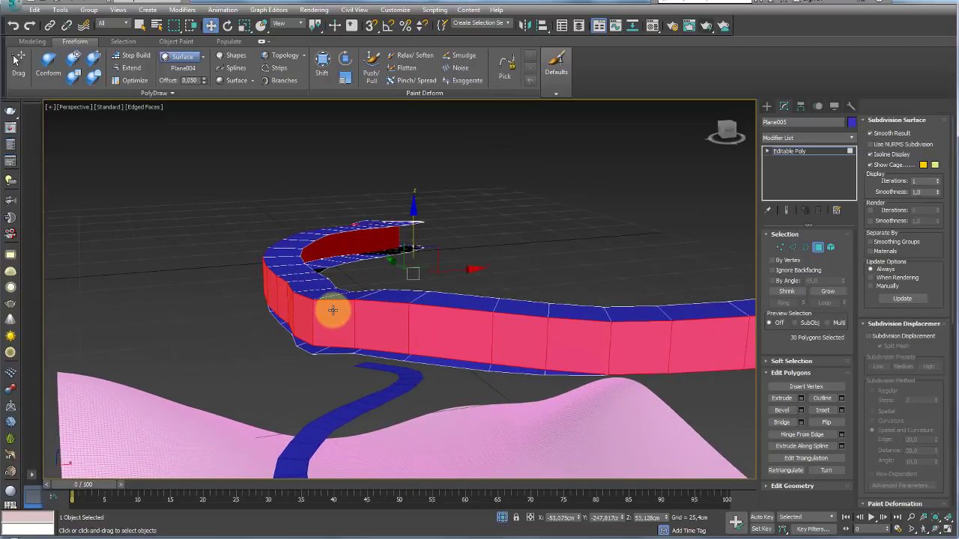
pyautogui.hotkey('ctrl', 'd')
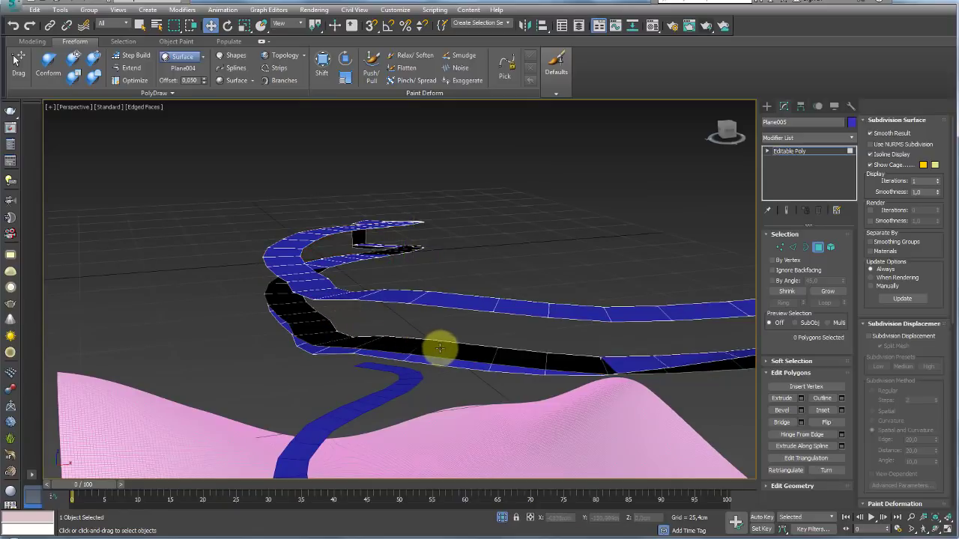
# Delete the upper ribbon element of Plane005 in Element mode
pyautogui.keyDown('alt'); pyautogui.moveTo(441, 344); pyautogui.dragTo(496, 332, button='middle'); pyautogui.keyUp('alt')
pyautogui.click(792, 246)
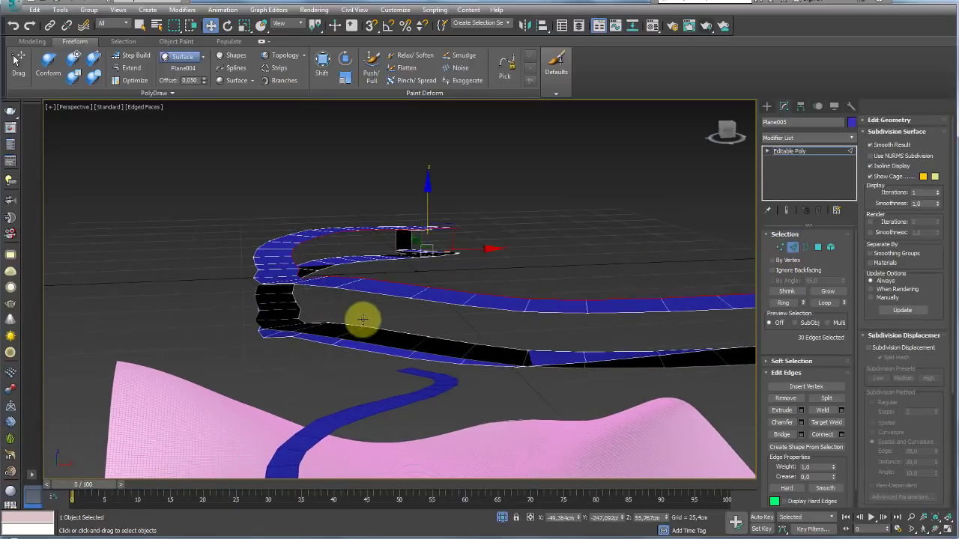
pyautogui.moveTo(364, 316)
pyautogui.keyDown('alt'); pyautogui.mouseDown(button='middle')
pyautogui.moveTo(439, 312)
pyautogui.moveTo(445, 263)
pyautogui.moveTo(357, 277)
pyautogui.moveTo(404, 295)
pyautogui.mouseUp(button='middle'); pyautogui.keyUp('alt')
pyautogui.click(818, 247)
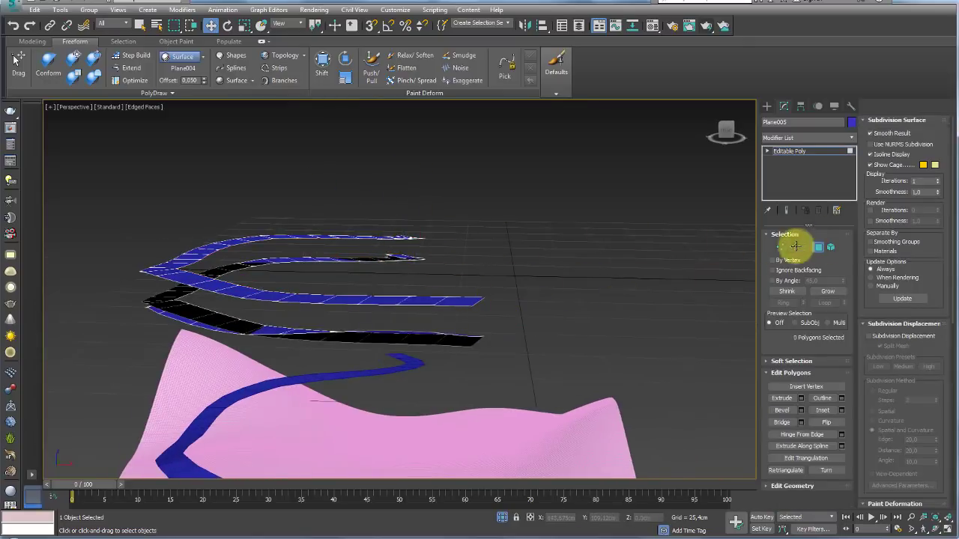
pyautogui.click(824, 247)
pyautogui.click(366, 243)
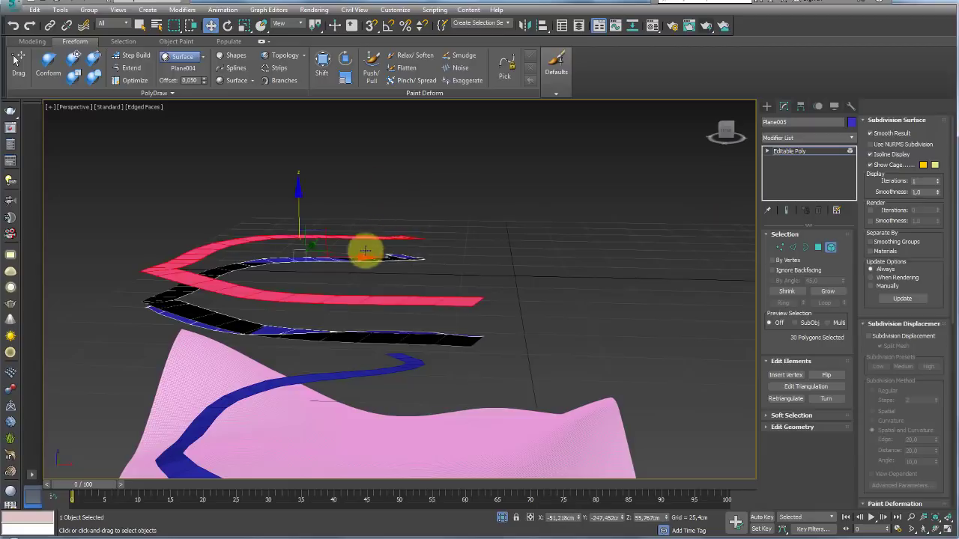
pyautogui.press('Delete')
# Clear the leftover element and edge selections and return to the Editable Poly top level
pyautogui.click(323, 336)
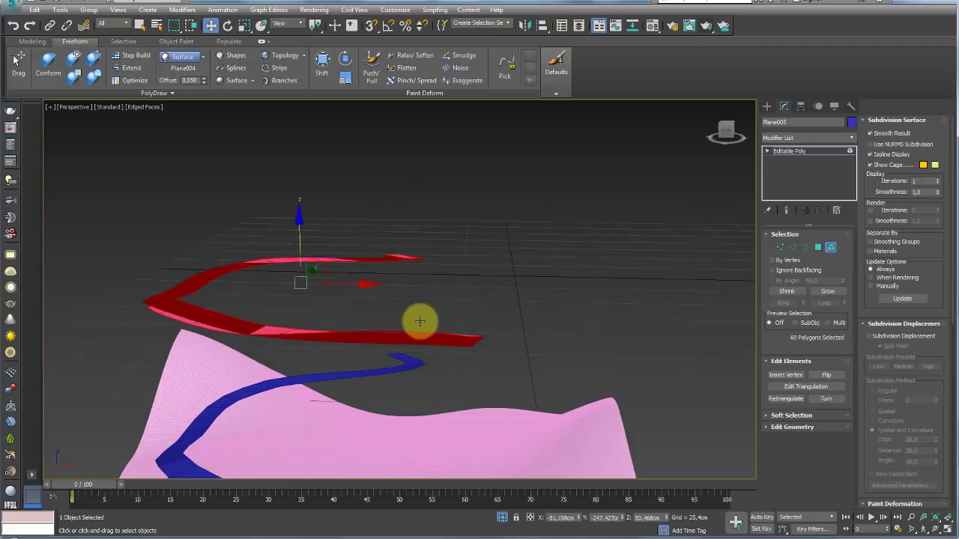
pyautogui.moveTo(504, 337)
pyautogui.keyDown('alt'); pyautogui.mouseDown(button='middle')
pyautogui.moveTo(488, 345)
pyautogui.moveTo(668, 302)
pyautogui.mouseUp(button='middle'); pyautogui.keyUp('alt')
pyautogui.click(792, 246)
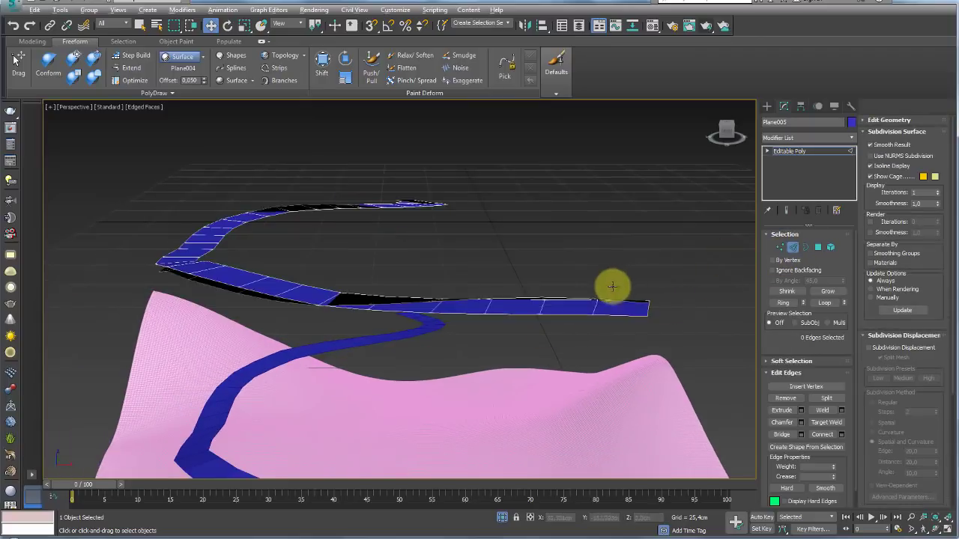
pyautogui.keyDown('alt'); pyautogui.moveTo(612, 285); pyautogui.dragTo(392, 338, button='middle'); pyautogui.keyUp('alt')
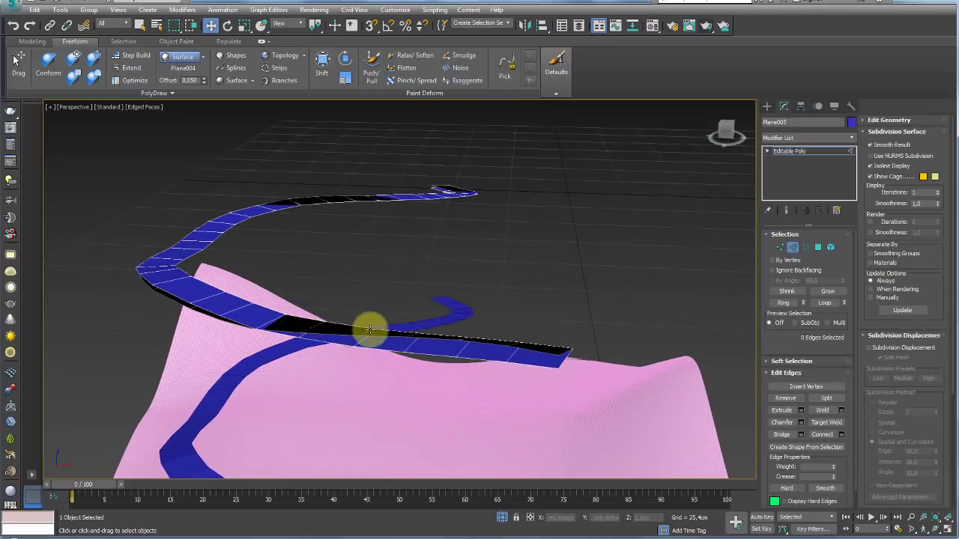
pyautogui.click(565, 351)
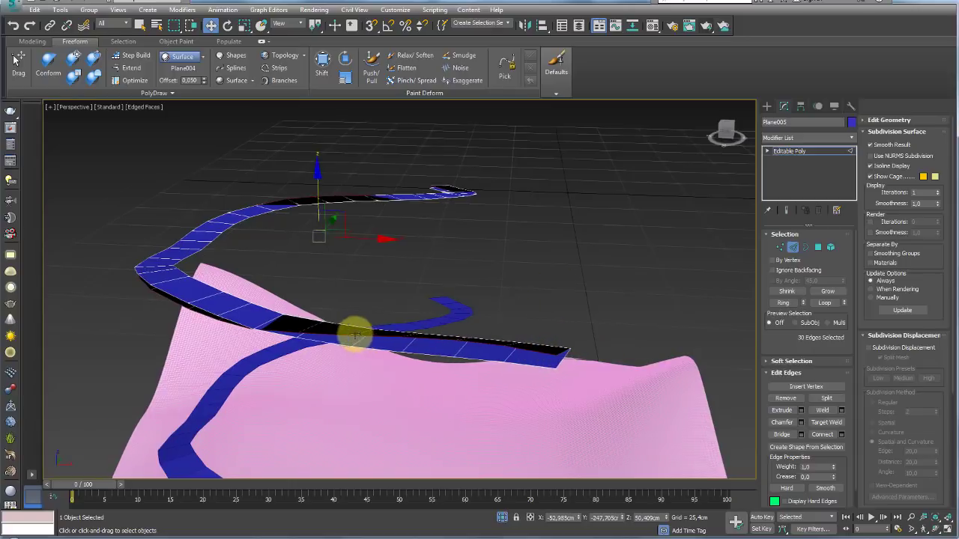
pyautogui.scroll(2, 353, 332)
pyautogui.click(612, 349)
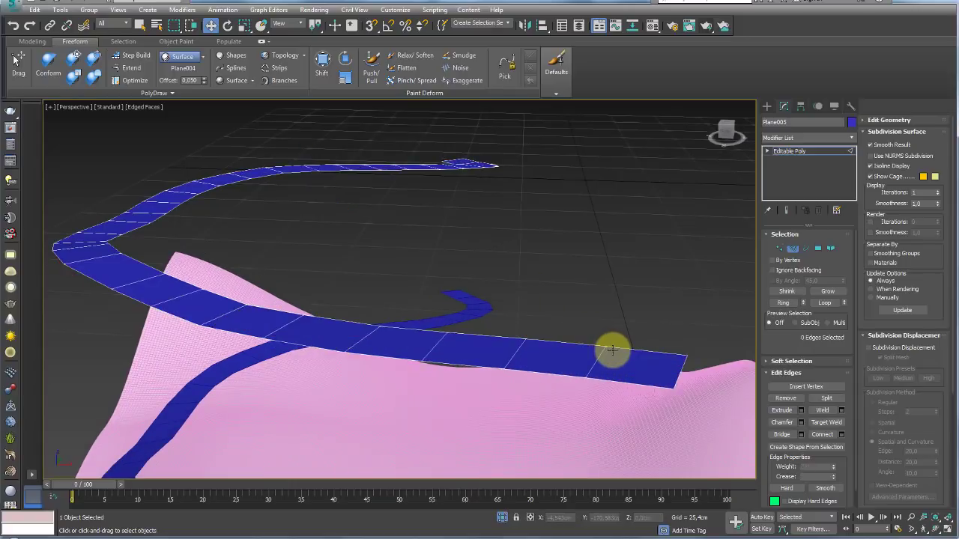
pyautogui.moveTo(599, 349)
pyautogui.keyDown('alt'); pyautogui.mouseDown(button='middle')
pyautogui.moveTo(638, 357)
pyautogui.moveTo(730, 235)
pyautogui.mouseUp(button='middle'); pyautogui.keyUp('alt')
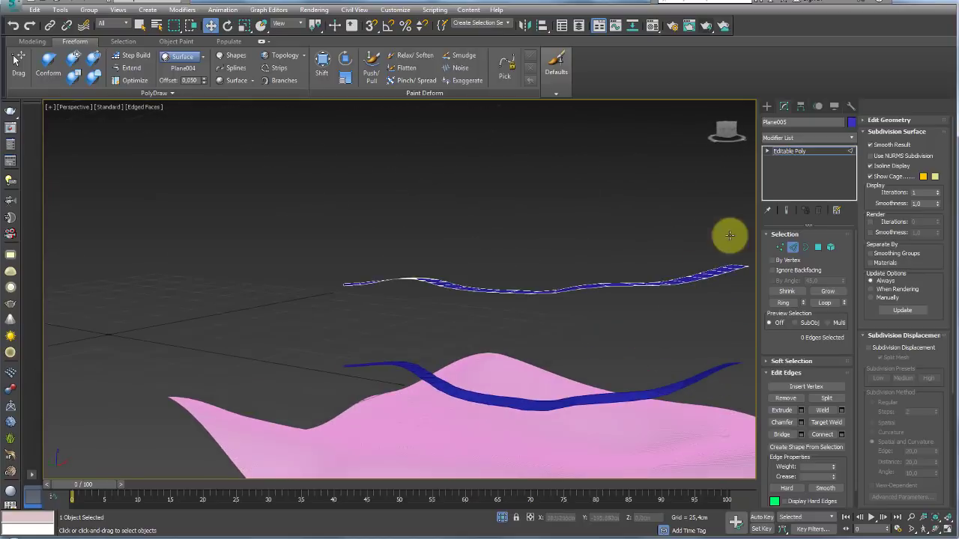
pyautogui.click(778, 155)
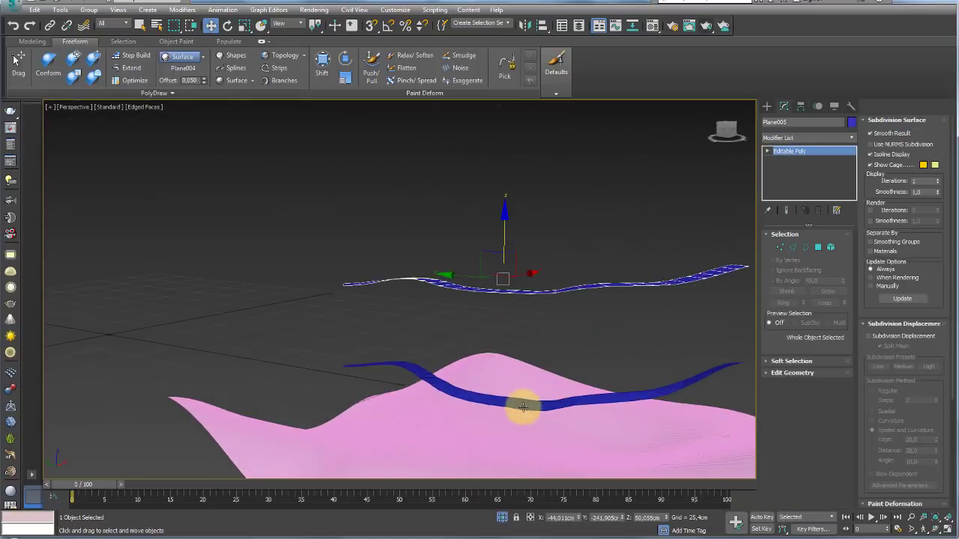
# Align the ribbon onto the pink terrain, matching pivots
pyautogui.keyDown('alt'); pyautogui.moveTo(525, 406); pyautogui.dragTo(397, 370, button='middle'); pyautogui.keyUp('alt')
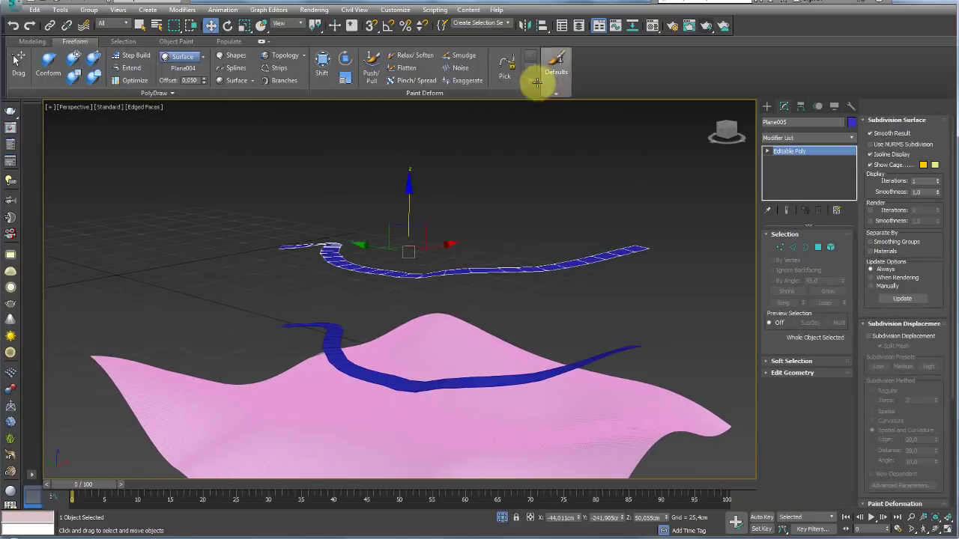
pyautogui.click(541, 25)
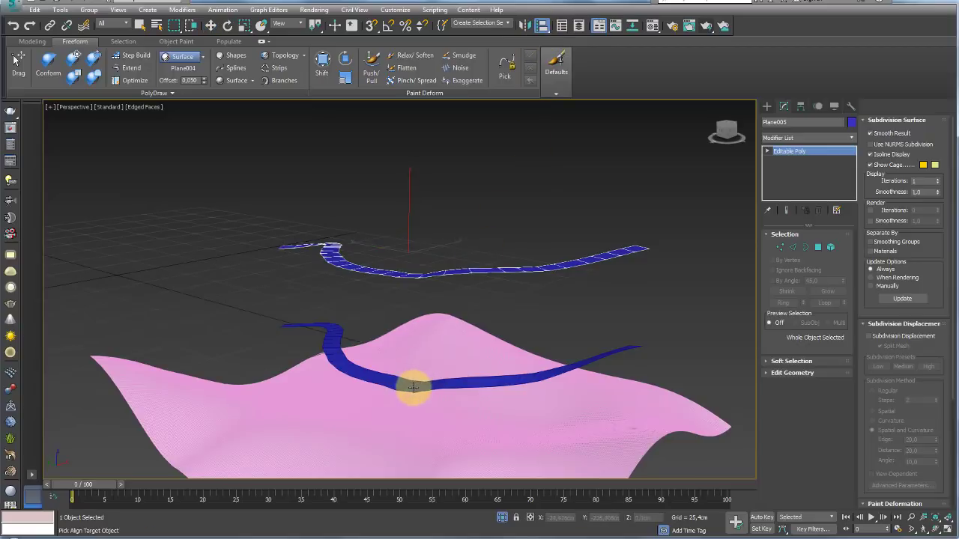
pyautogui.click(413, 387)
pyautogui.click(449, 353)
pyautogui.keyDown('alt'); pyautogui.moveTo(510, 375); pyautogui.dragTo(471, 342, button='middle'); pyautogui.keyUp('alt')
pyautogui.scroll(5, 395, 296)
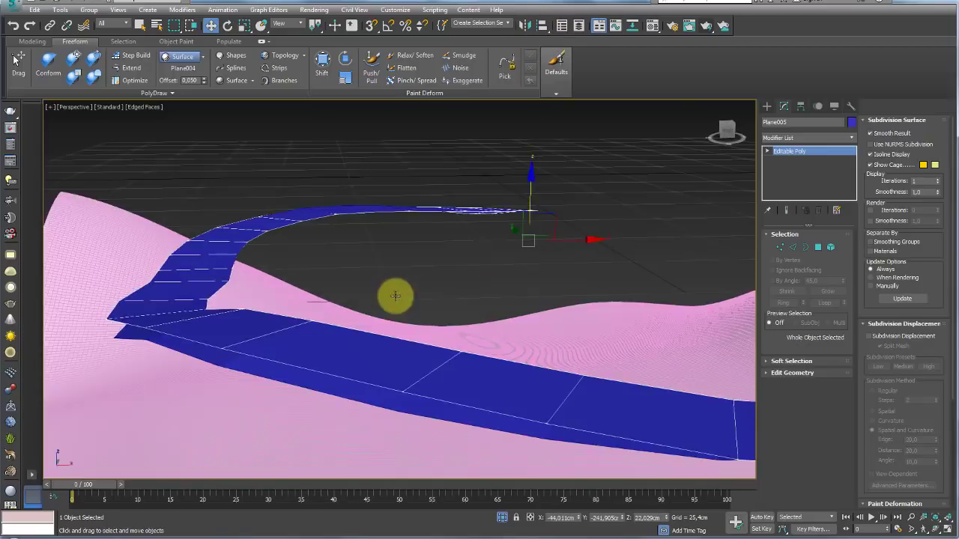
pyautogui.keyDown('alt'); pyautogui.moveTo(396, 296); pyautogui.dragTo(367, 304, button='middle'); pyautogui.keyUp('alt')
pyautogui.scroll(-3, 392, 302)
pyautogui.scroll(3, 349, 308)
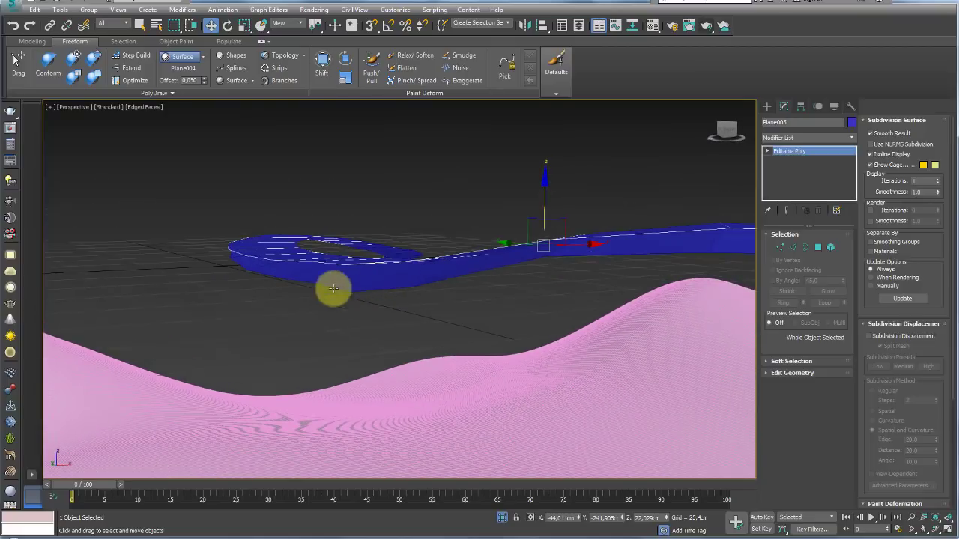
pyautogui.moveTo(396, 272)
pyautogui.keyDown('alt'); pyautogui.mouseDown(button='middle')
pyautogui.moveTo(368, 225)
pyautogui.moveTo(375, 282)
pyautogui.mouseUp(button='middle'); pyautogui.keyUp('alt')
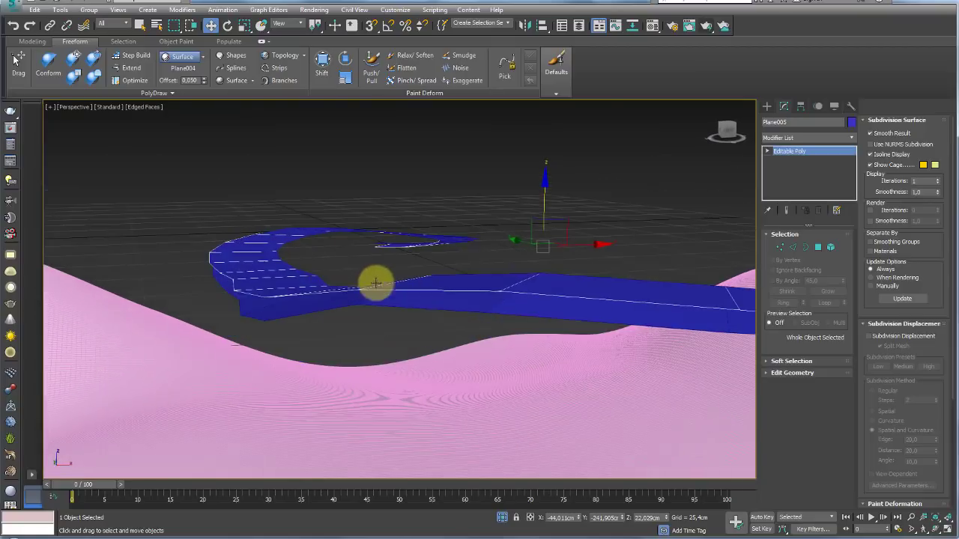
# Set the ribbon's object colour to green, then select the original blue road strip
pyautogui.click(844, 122)
pyautogui.click(539, 213)
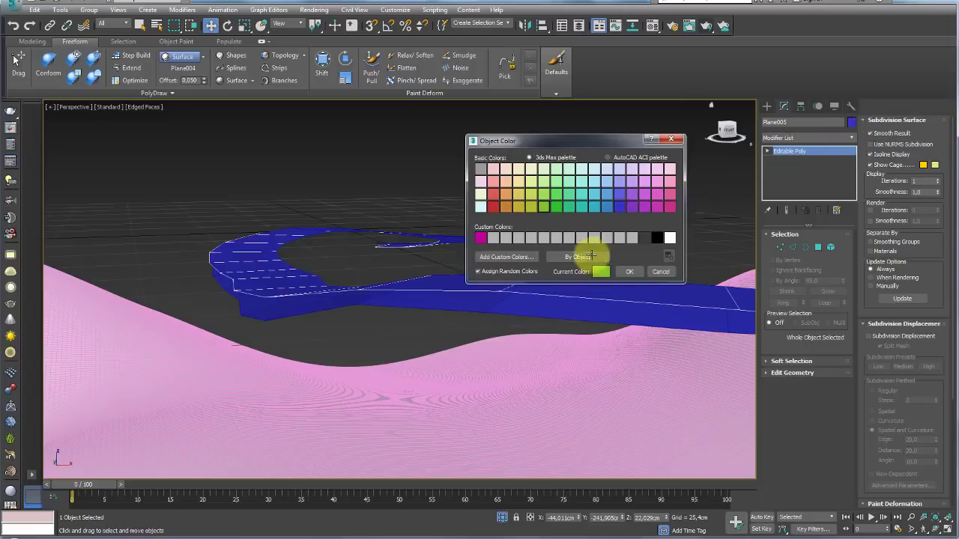
pyautogui.click(625, 268)
pyautogui.moveTo(548, 259)
pyautogui.keyDown('alt'); pyautogui.mouseDown(button='middle')
pyautogui.moveTo(578, 274)
pyautogui.moveTo(556, 270)
pyautogui.moveTo(552, 252)
pyautogui.moveTo(578, 247)
pyautogui.moveTo(545, 270)
pyautogui.mouseUp(button='middle'); pyautogui.keyUp('alt')
pyautogui.click(539, 275)
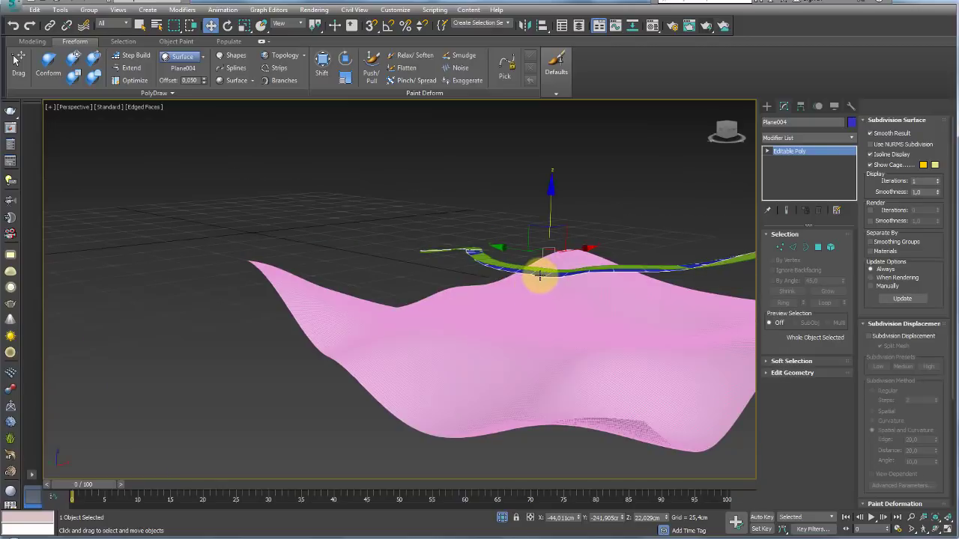
# Select the green ribbon, edit its name, and align it onto the terrain again
pyautogui.click(540, 275)
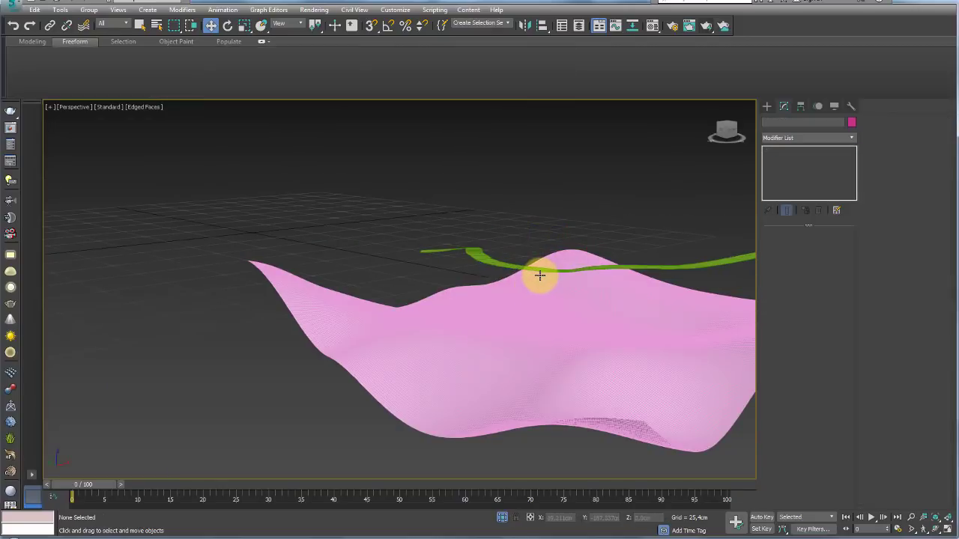
pyautogui.click(540, 269)
pyautogui.moveTo(540, 270)
pyautogui.keyDown('alt'); pyautogui.mouseDown(button='middle')
pyautogui.moveTo(556, 299)
pyautogui.moveTo(617, 302)
pyautogui.moveTo(574, 291)
pyautogui.moveTo(592, 284)
pyautogui.mouseUp(button='middle'); pyautogui.keyUp('alt')
pyautogui.click(796, 122)
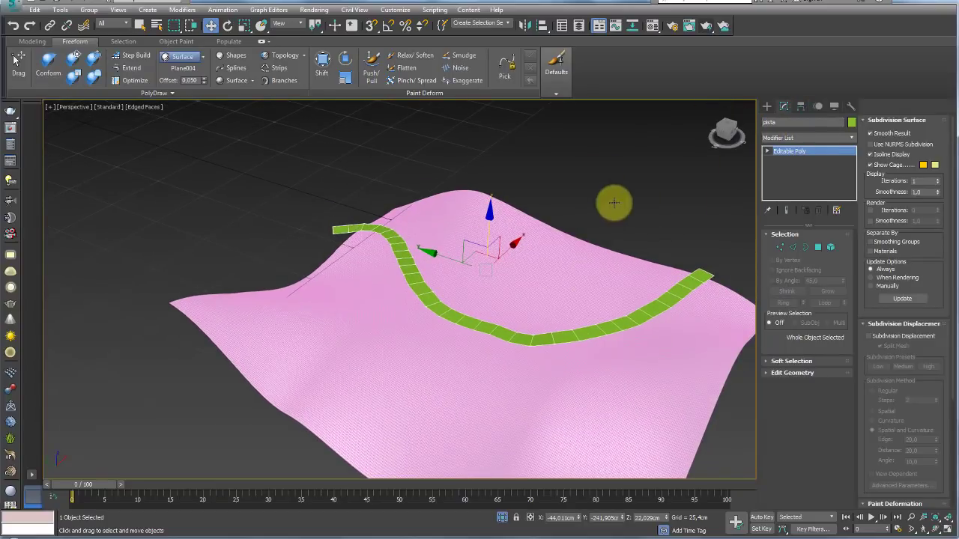
pyautogui.moveTo(614, 203)
pyautogui.keyDown('alt'); pyautogui.mouseDown(button='middle')
pyautogui.moveTo(504, 219)
pyautogui.moveTo(485, 261)
pyautogui.moveTo(496, 261)
pyautogui.moveTo(494, 376)
pyautogui.mouseUp(button='middle'); pyautogui.keyUp('alt')
pyautogui.click(498, 371)
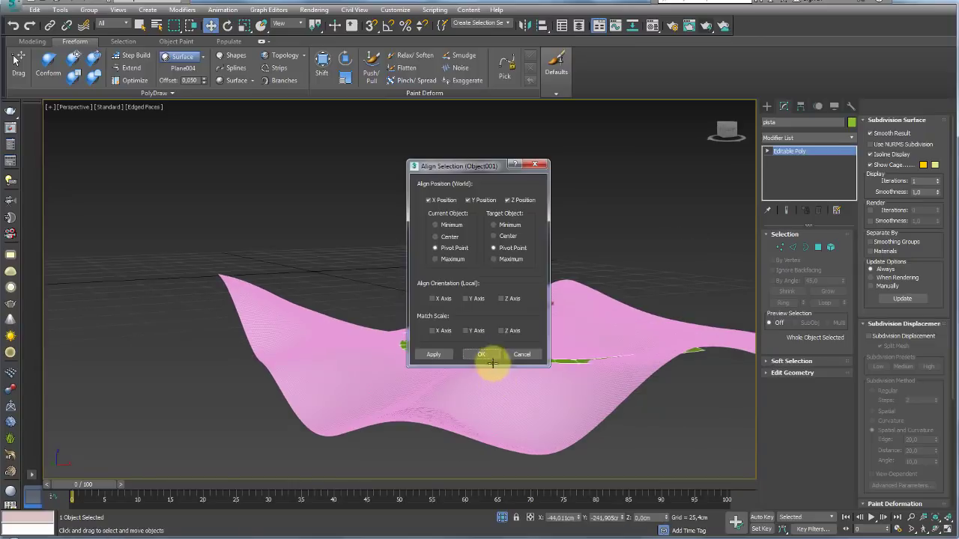
pyautogui.click(492, 358)
# Orbit and zoom out until the whole terrain and road are visible
pyautogui.moveTo(482, 337)
pyautogui.keyDown('alt'); pyautogui.mouseDown(button='middle')
pyautogui.moveTo(509, 342)
pyautogui.moveTo(524, 391)
pyautogui.moveTo(499, 344)
pyautogui.moveTo(474, 336)
pyautogui.mouseUp(button='middle'); pyautogui.keyUp('alt')
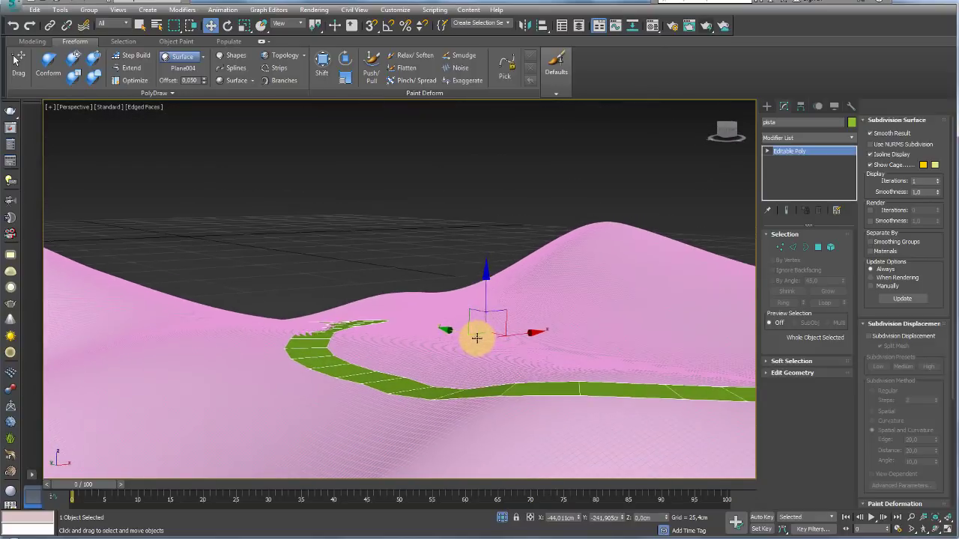
pyautogui.moveTo(379, 334)
pyautogui.keyDown('alt'); pyautogui.mouseDown(button='middle')
pyautogui.moveTo(360, 357)
pyautogui.moveTo(379, 346)
pyautogui.moveTo(380, 359)
pyautogui.moveTo(359, 383)
pyautogui.moveTo(417, 383)
pyautogui.moveTo(342, 363)
pyautogui.moveTo(488, 334)
pyautogui.moveTo(451, 327)
pyautogui.moveTo(399, 337)
pyautogui.mouseUp(button='middle'); pyautogui.keyUp('alt')
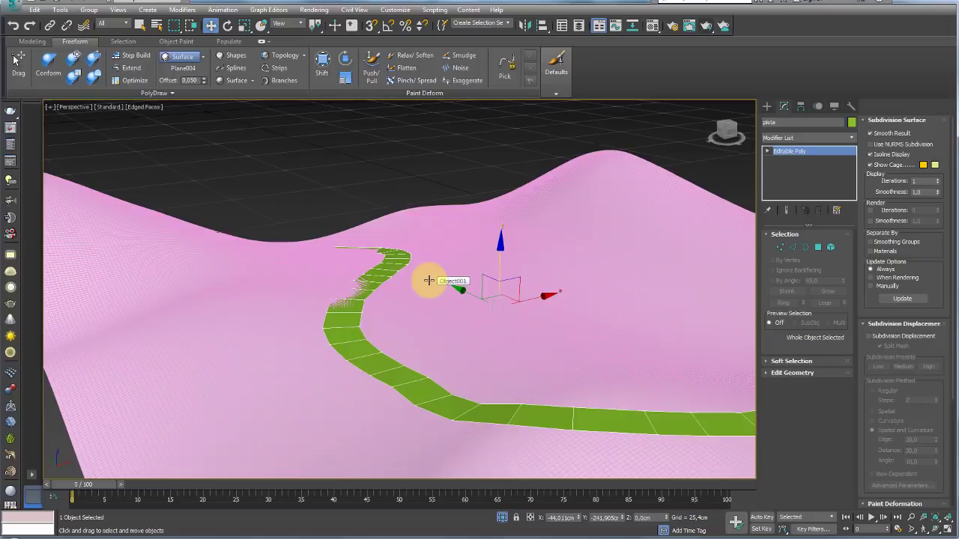
pyautogui.keyDown('alt'); pyautogui.moveTo(391, 250); pyautogui.dragTo(417, 272, button='middle'); pyautogui.keyUp('alt')
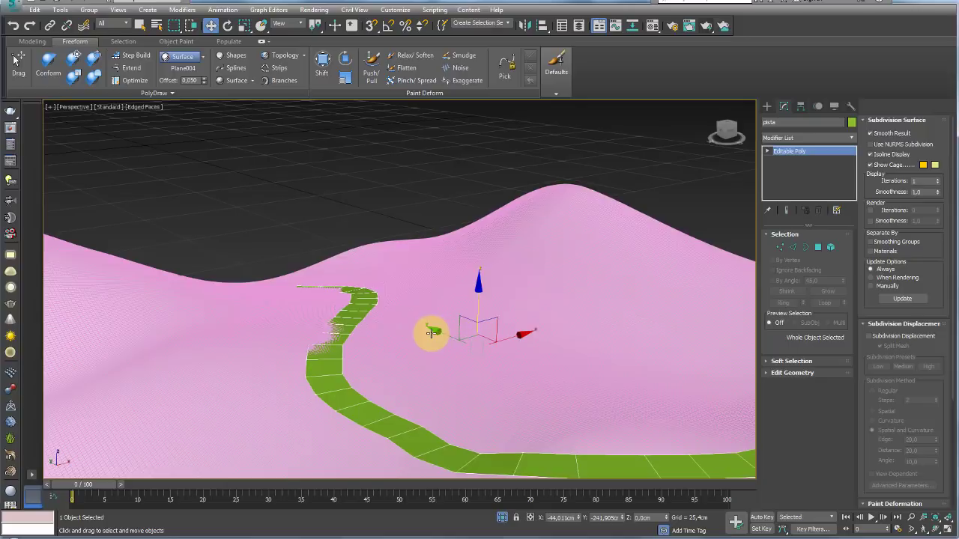
pyautogui.scroll(-2, 455, 325)
pyautogui.scroll(-3, 455, 325)
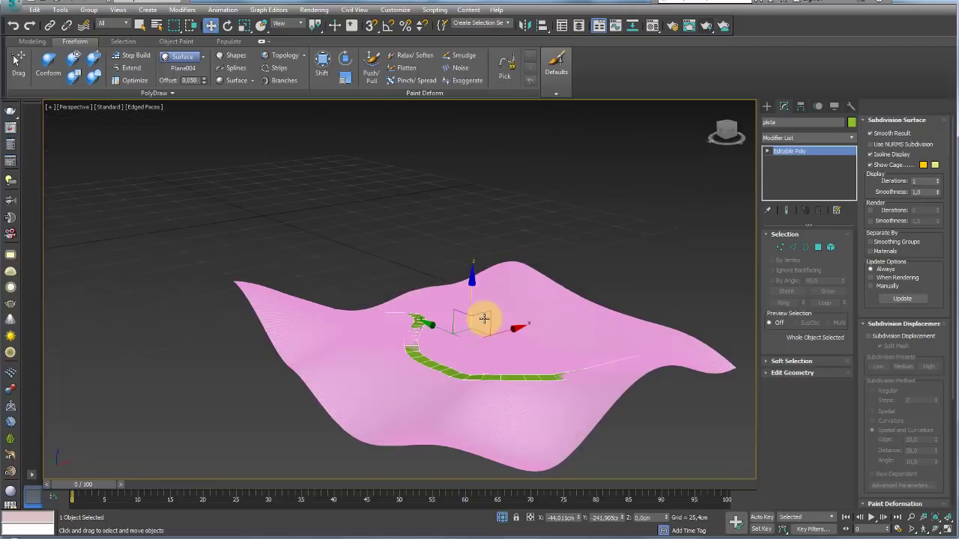
pyautogui.scroll(-3, 486, 317)
# Shift-move a copy of the road upward above the terrain and confirm the clone
pyautogui.moveTo(471, 298); pyautogui.dragTo(473, 161)
pyautogui.click(475, 314)
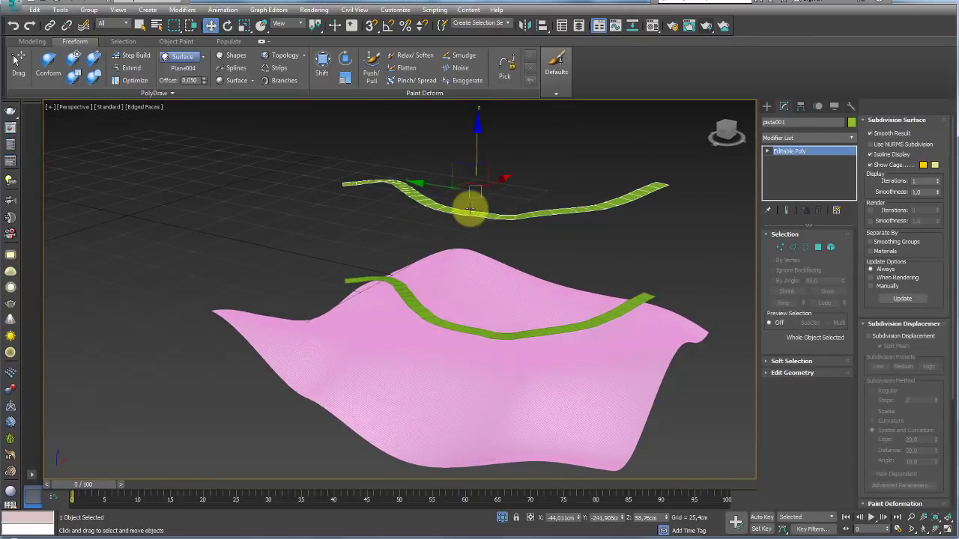
pyautogui.moveTo(469, 209)
pyautogui.keyDown('alt'); pyautogui.mouseDown(button='middle')
pyautogui.moveTo(528, 220)
pyautogui.moveTo(462, 238)
pyautogui.mouseUp(button='middle'); pyautogui.keyUp('alt')
pyautogui.scroll(2, 589, 233)
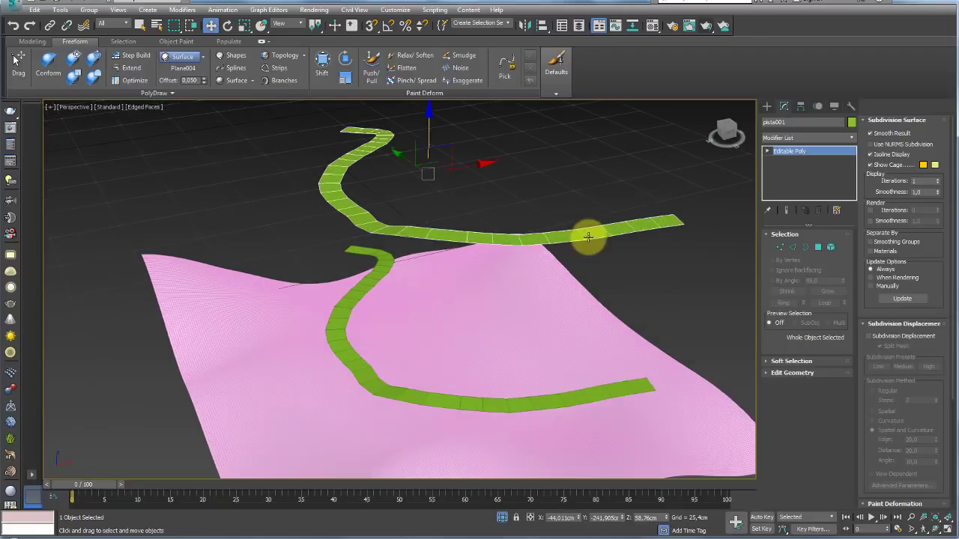
# Select both border edge loops of the copy and Shift-drag them down into tall walls
pyautogui.click(789, 247)
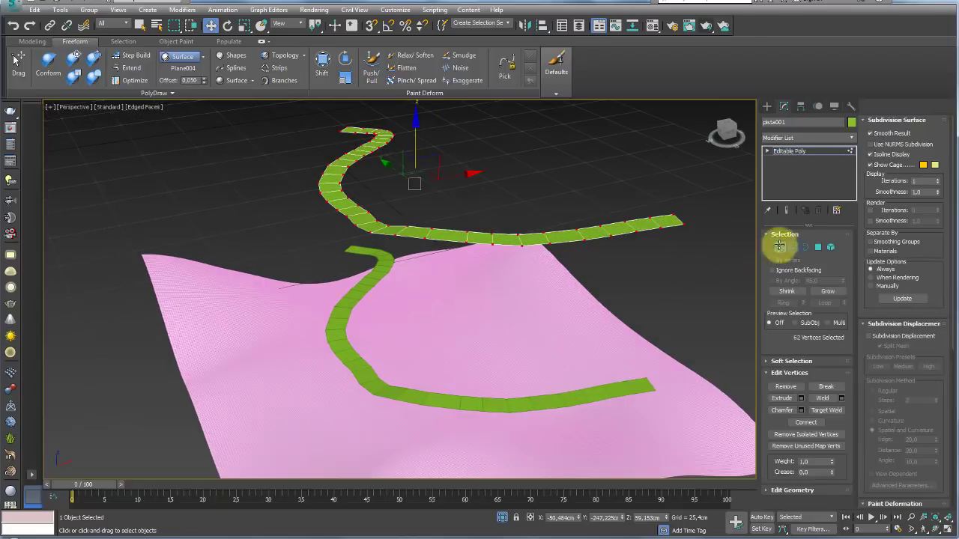
pyautogui.doubleClick(648, 230)
pyautogui.keyDown('ctrl'); pyautogui.doubleClick(641, 219); pyautogui.keyUp('ctrl')
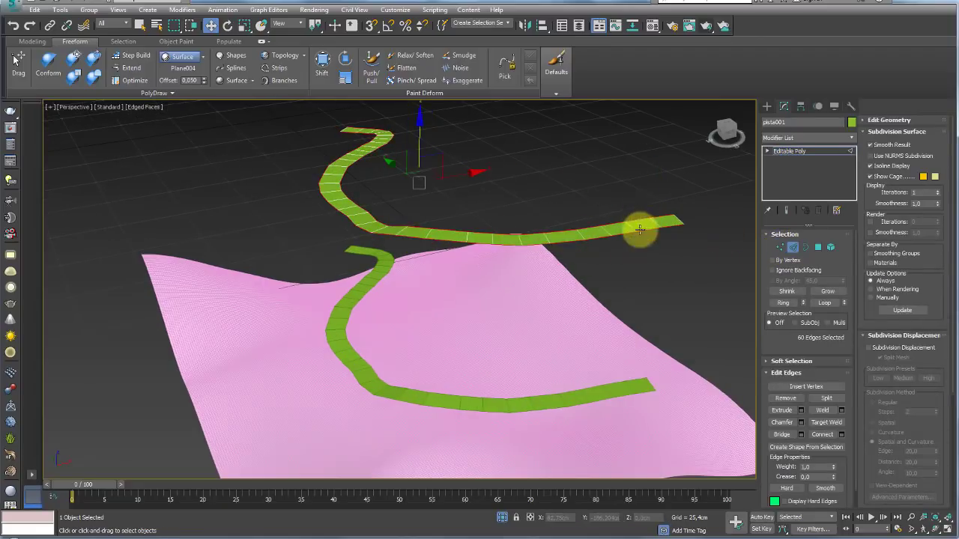
pyautogui.keyDown('alt'); pyautogui.moveTo(636, 227); pyautogui.dragTo(599, 212, button='middle'); pyautogui.keyUp('alt')
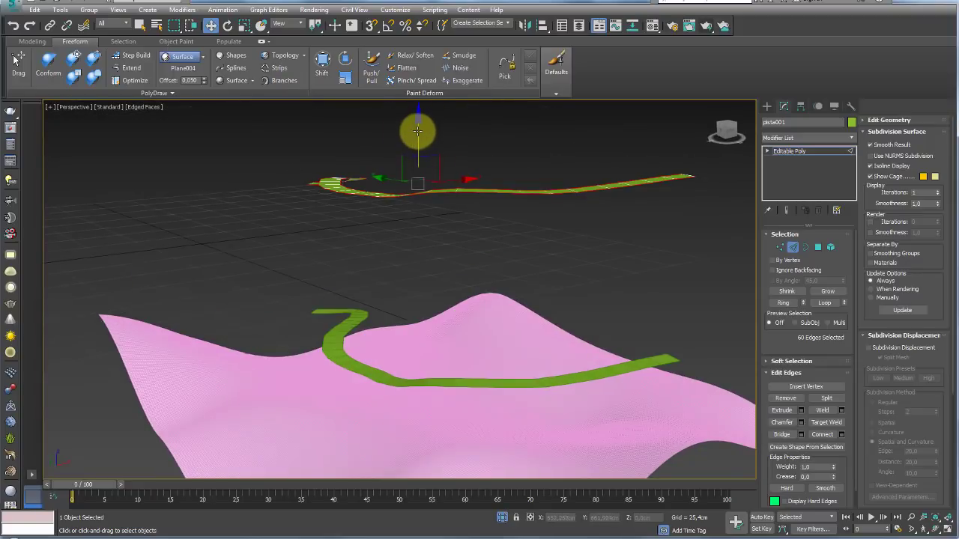
pyautogui.keyDown('shift'); pyautogui.moveTo(418, 131); pyautogui.dragTo(417, 154); pyautogui.keyUp('shift')
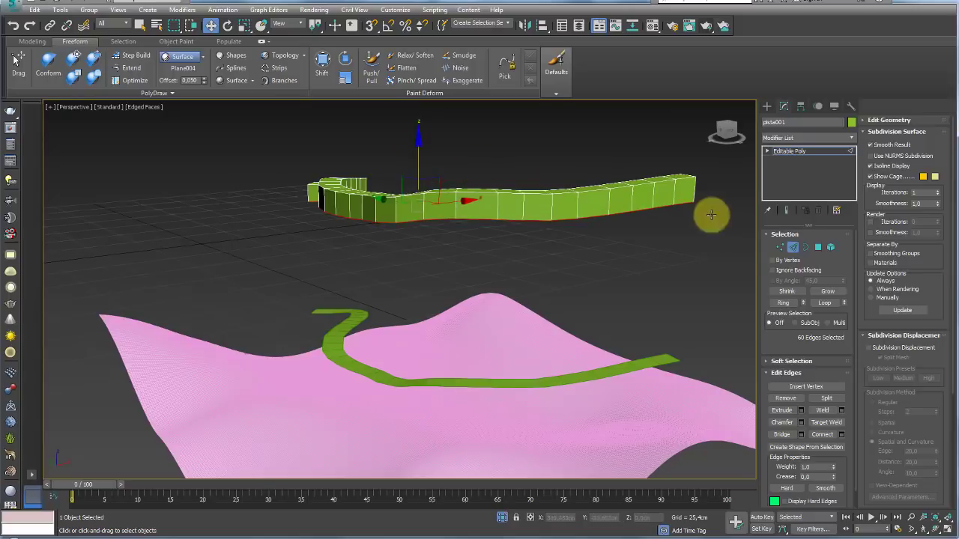
pyautogui.keyDown('ctrl'); pyautogui.click(818, 247); pyautogui.keyUp('ctrl')
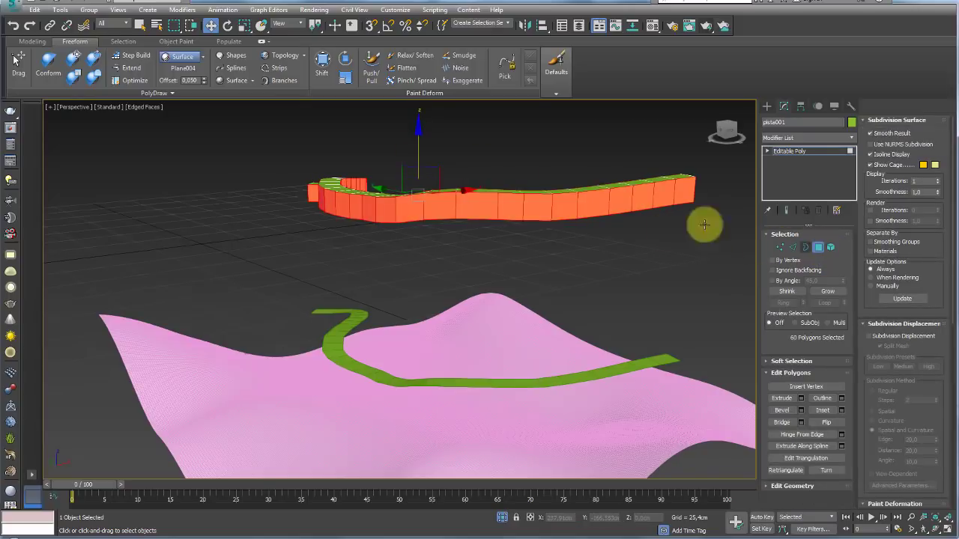
# Extrude the selected wall polygons with a raised height and clear the selection
pyautogui.keyDown('alt'); pyautogui.moveTo(591, 197); pyautogui.dragTo(557, 210, button='middle'); pyautogui.keyUp('alt')
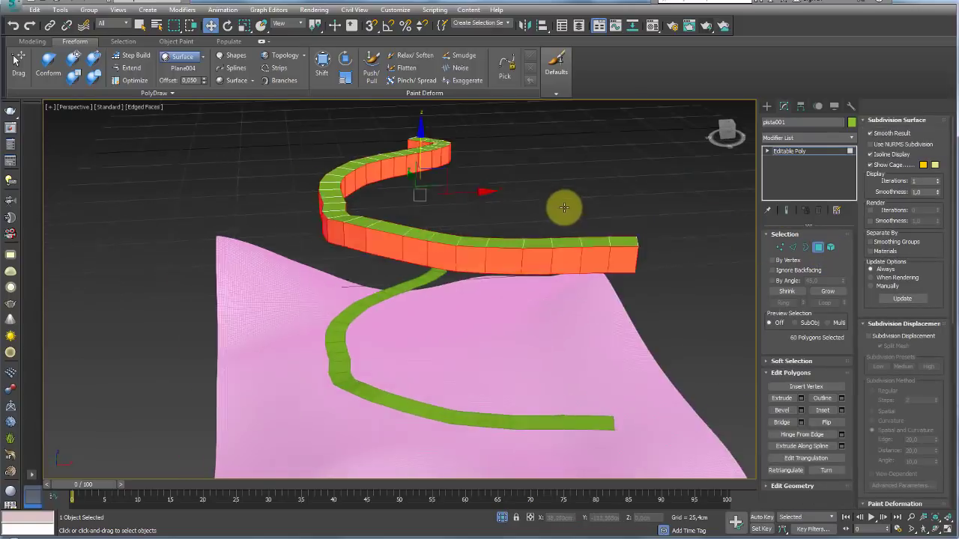
pyautogui.click(801, 398)
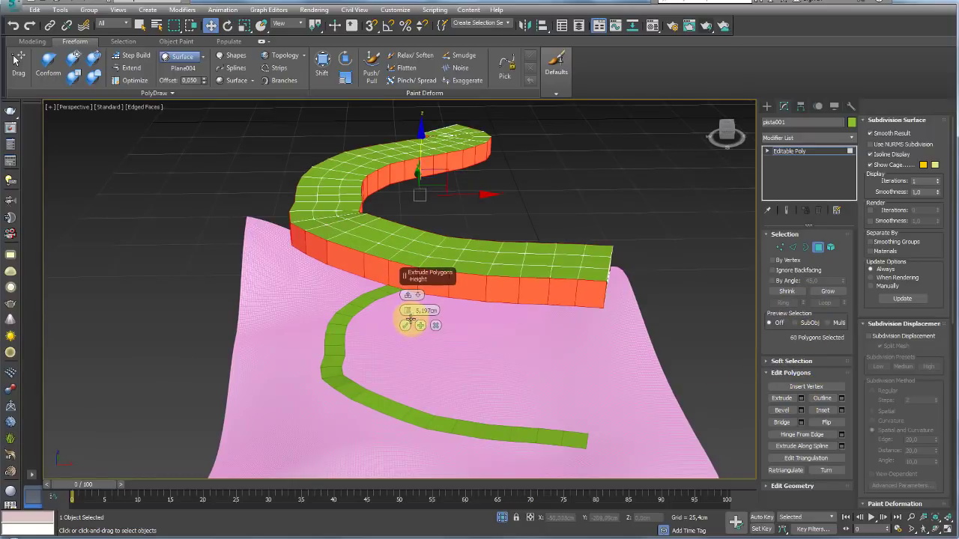
pyautogui.moveTo(406, 310); pyautogui.dragTo(412, 298)
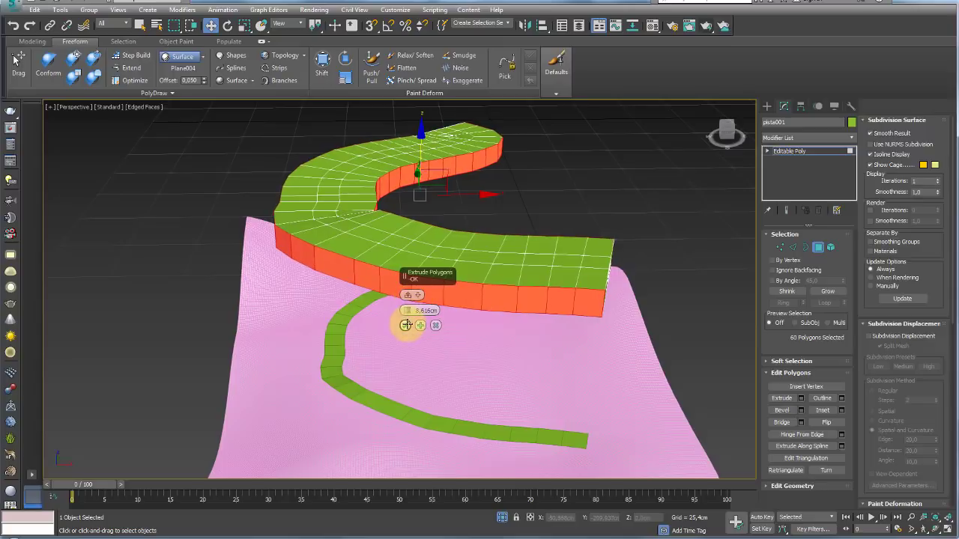
pyautogui.click(406, 325)
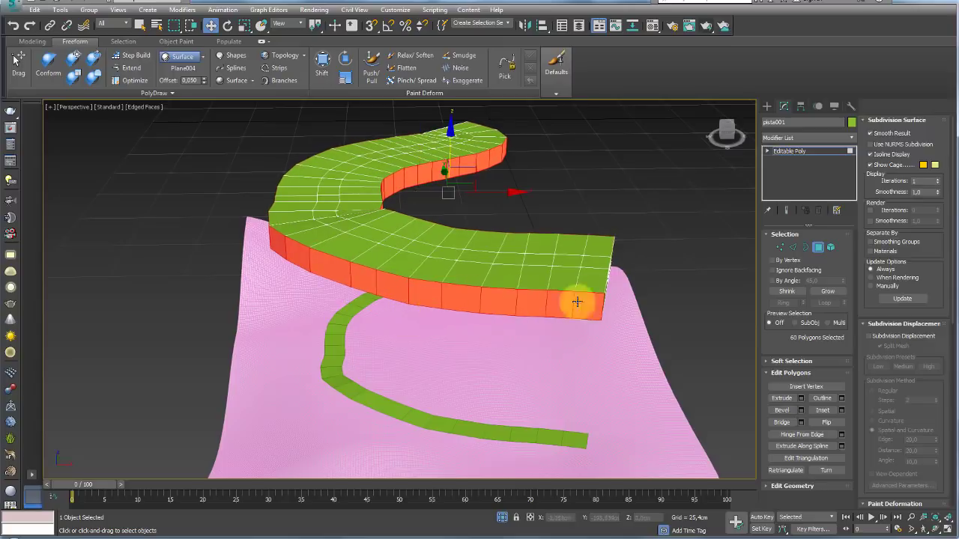
pyautogui.click(662, 306)
# Delete the leftover end boxes and, in Element mode, the dark lower walls of the copy
pyautogui.moveTo(652, 304)
pyautogui.keyDown('alt'); pyautogui.mouseDown(button='middle')
pyautogui.moveTo(605, 275)
pyautogui.moveTo(623, 197)
pyautogui.mouseUp(button='middle'); pyautogui.keyUp('alt')
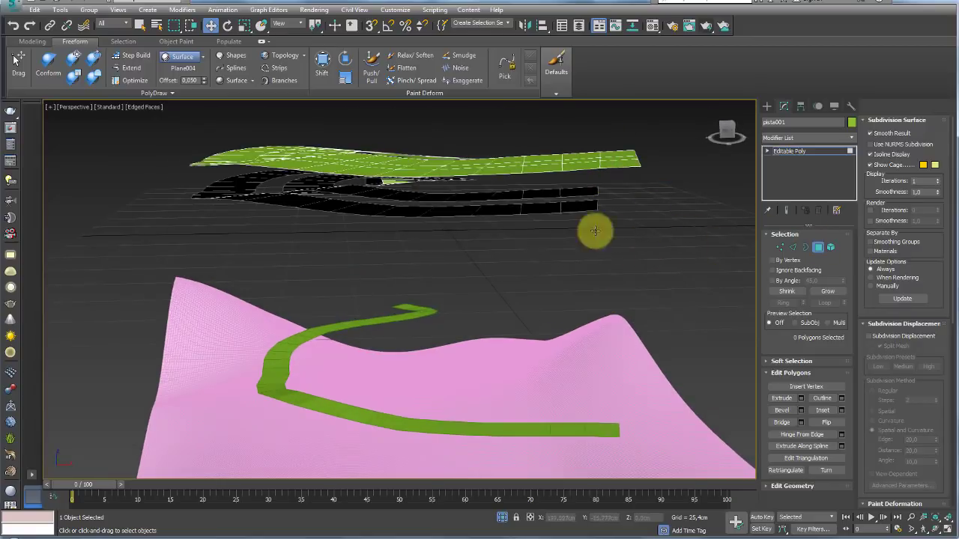
pyautogui.moveTo(593, 229)
pyautogui.keyDown('alt'); pyautogui.mouseDown(button='middle')
pyautogui.moveTo(447, 235)
pyautogui.moveTo(187, 221)
pyautogui.moveTo(156, 240)
pyautogui.moveTo(265, 242)
pyautogui.mouseUp(button='middle'); pyautogui.keyUp('alt')
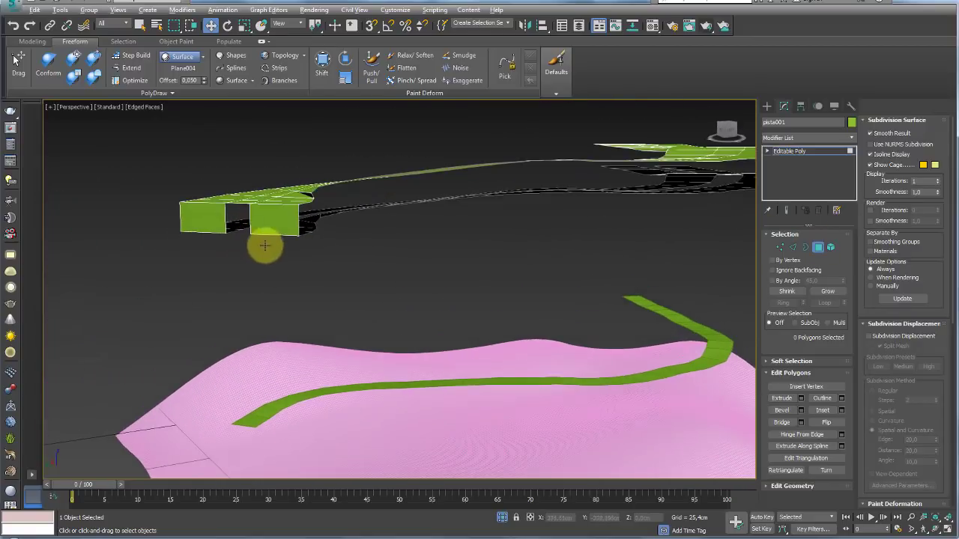
pyautogui.click(159, 220)
pyautogui.press('Delete')
pyautogui.click(830, 247)
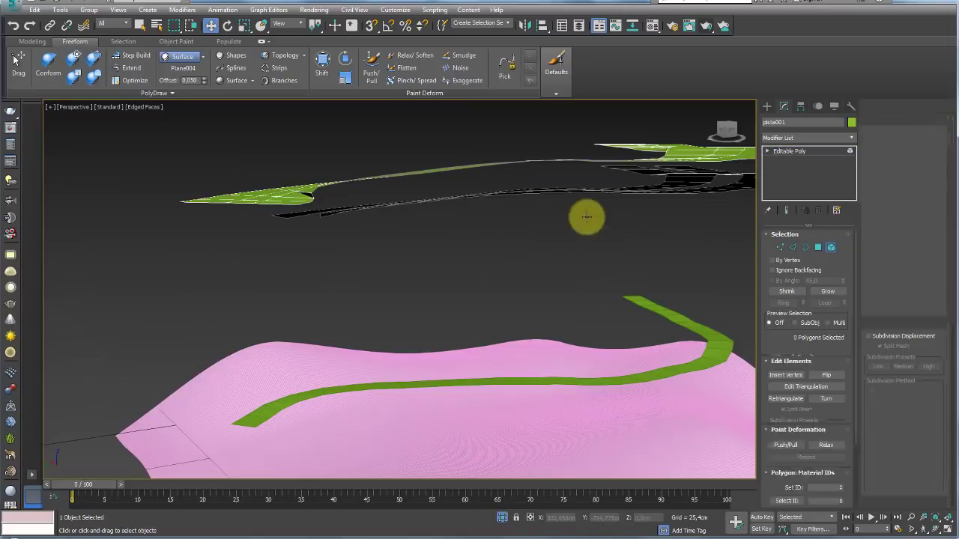
pyautogui.click(518, 180)
pyautogui.press('Delete')
pyautogui.moveTo(630, 218)
pyautogui.keyDown('alt'); pyautogui.mouseDown(button='middle')
pyautogui.moveTo(606, 274)
pyautogui.moveTo(507, 277)
pyautogui.moveTo(525, 287)
pyautogui.mouseUp(button='middle'); pyautogui.keyUp('alt')
pyautogui.scroll(5, 525, 283)
pyautogui.scroll(-2, 487, 288)
pyautogui.keyDown('alt'); pyautogui.moveTo(429, 287); pyautogui.dragTo(385, 231, button='middle'); pyautogui.keyUp('alt')
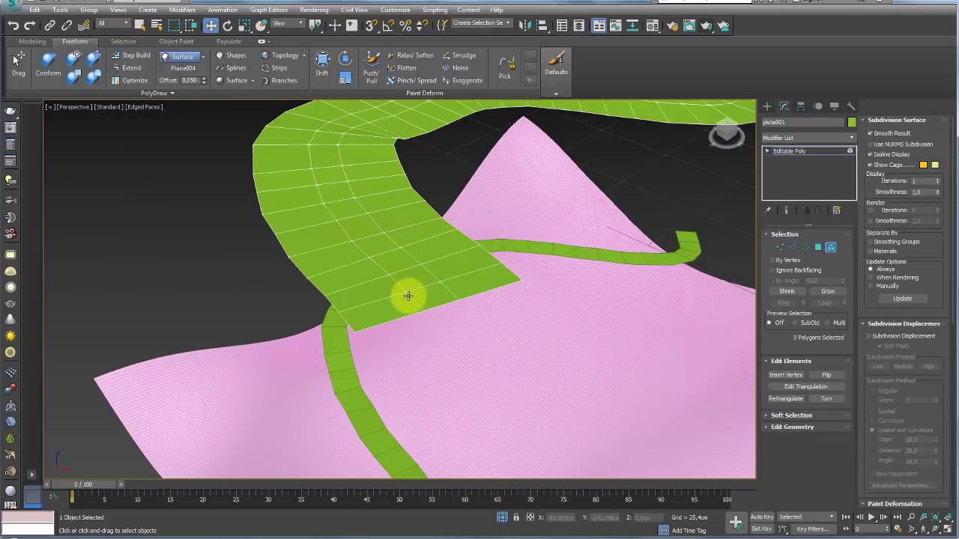
# Chamfer two lengthwise edge loops of the road copy into pairs
pyautogui.moveTo(407, 293); pyautogui.dragTo(451, 338, button='middle')
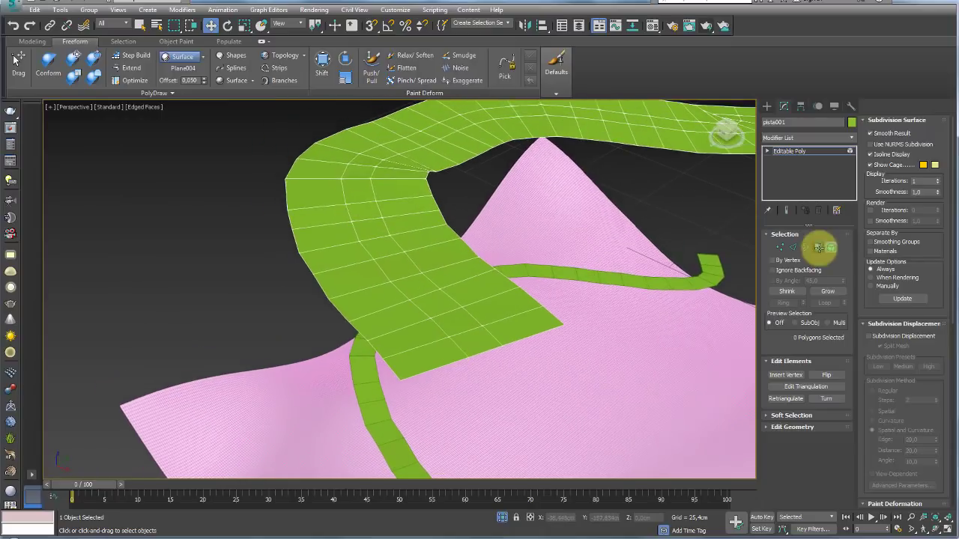
pyautogui.click(793, 248)
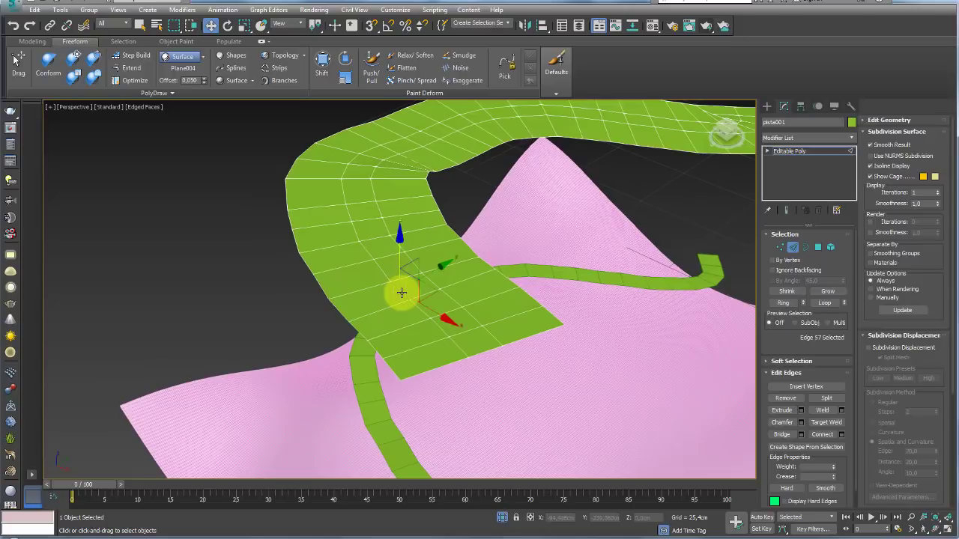
pyautogui.doubleClick(429, 281)
pyautogui.keyDown('ctrl'); pyautogui.doubleClick(439, 300); pyautogui.keyUp('ctrl')
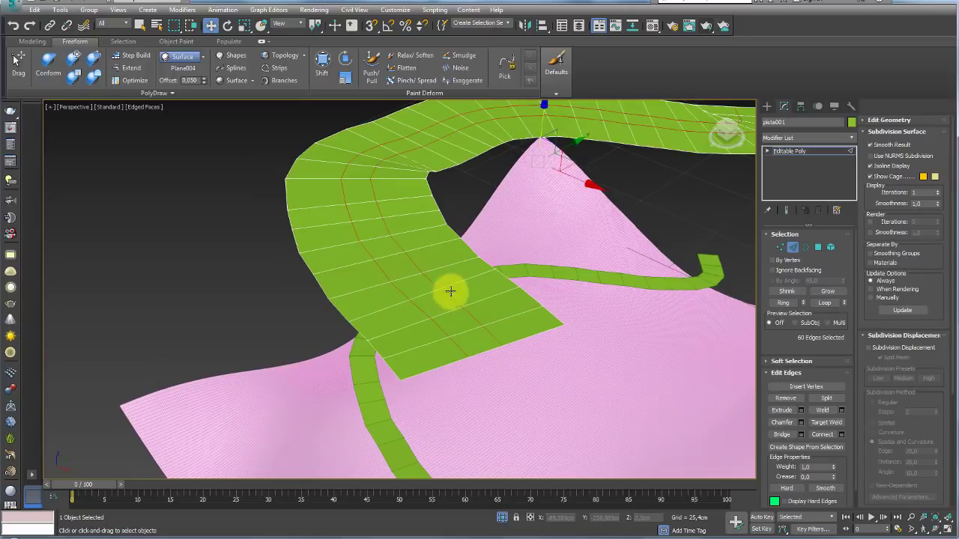
pyautogui.click(800, 421)
pyautogui.moveTo(408, 309); pyautogui.dragTo(411, 312)
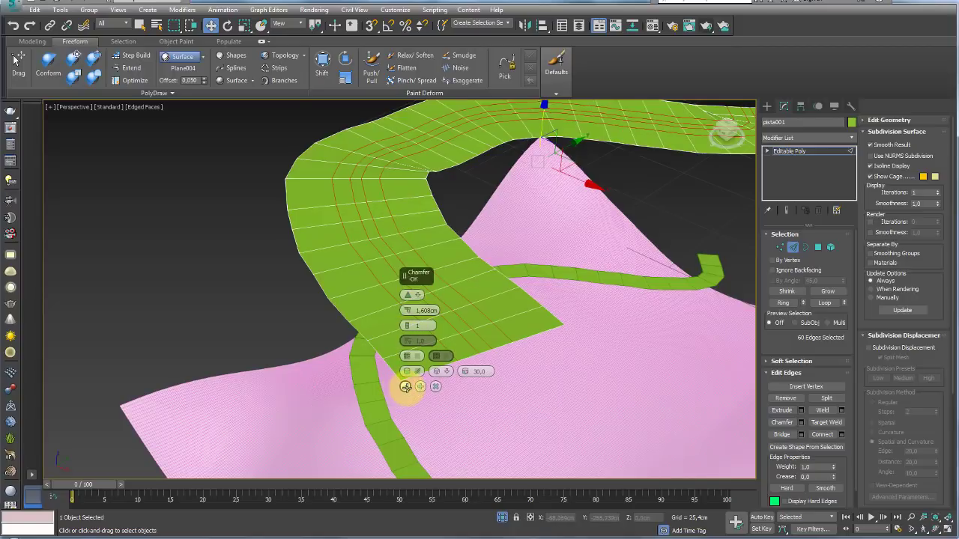
pyautogui.click(405, 387)
# Remove two other lengthwise edge loops, reducing the ribbon from 186 to 124 vertices
pyautogui.doubleClick(412, 290)
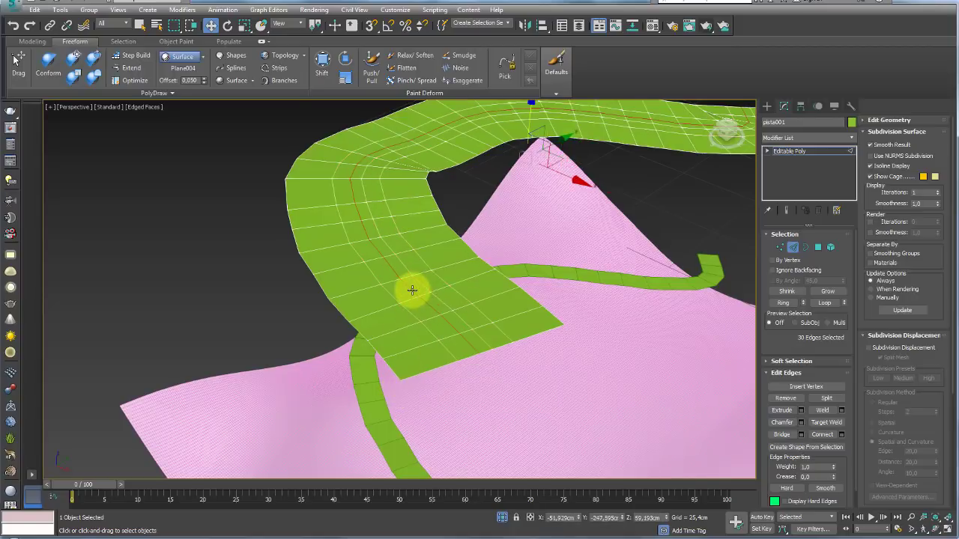
pyautogui.keyDown('ctrl'); pyautogui.doubleClick(422, 286); pyautogui.keyUp('ctrl')
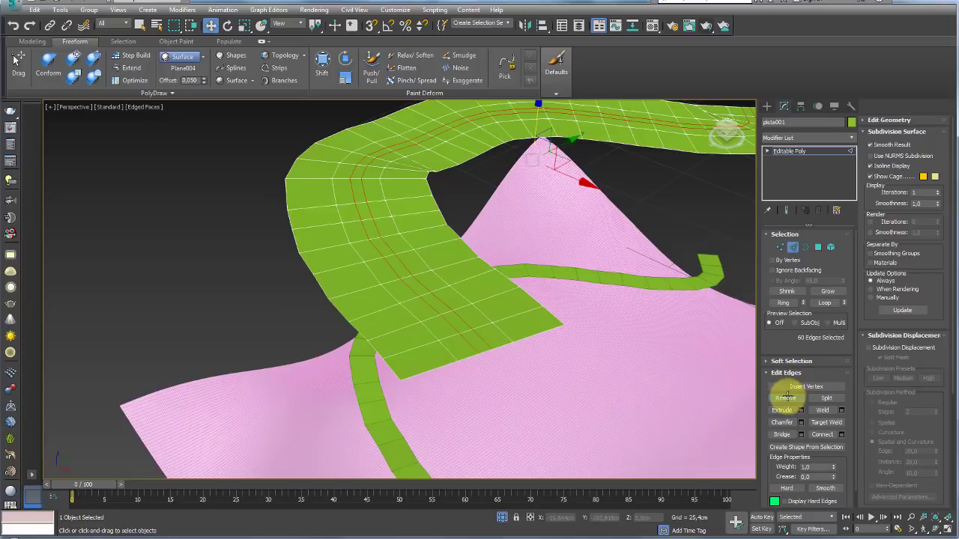
pyautogui.click(786, 396)
pyautogui.click(779, 247)
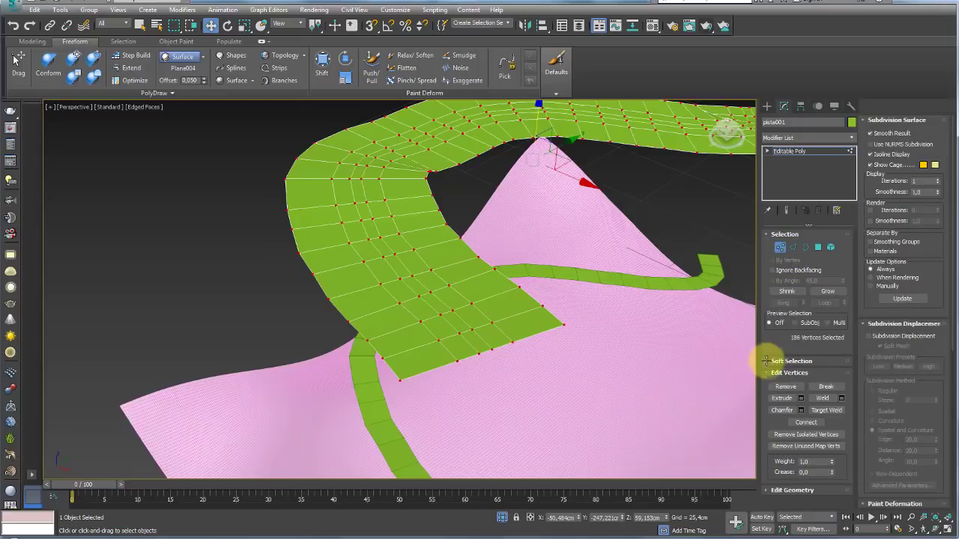
pyautogui.click(797, 247)
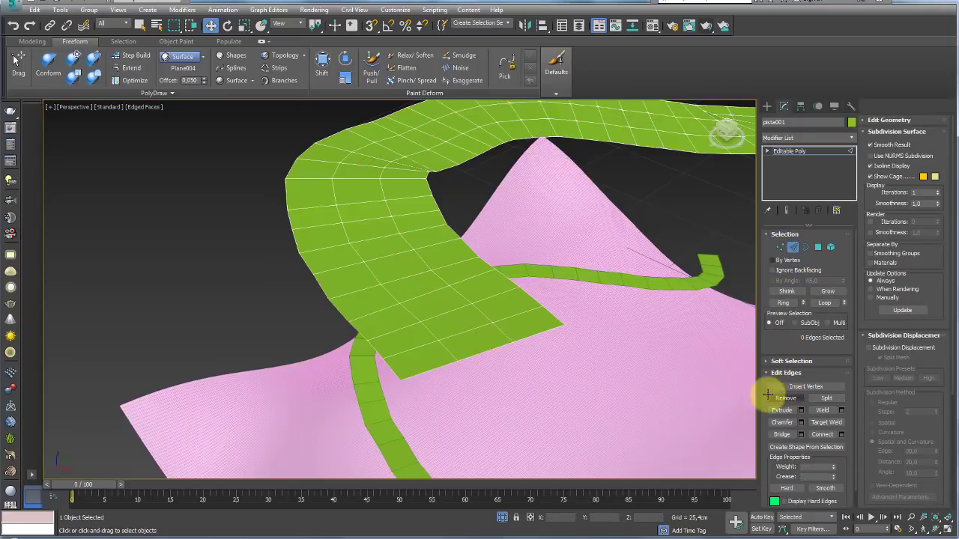
pyautogui.click(779, 247)
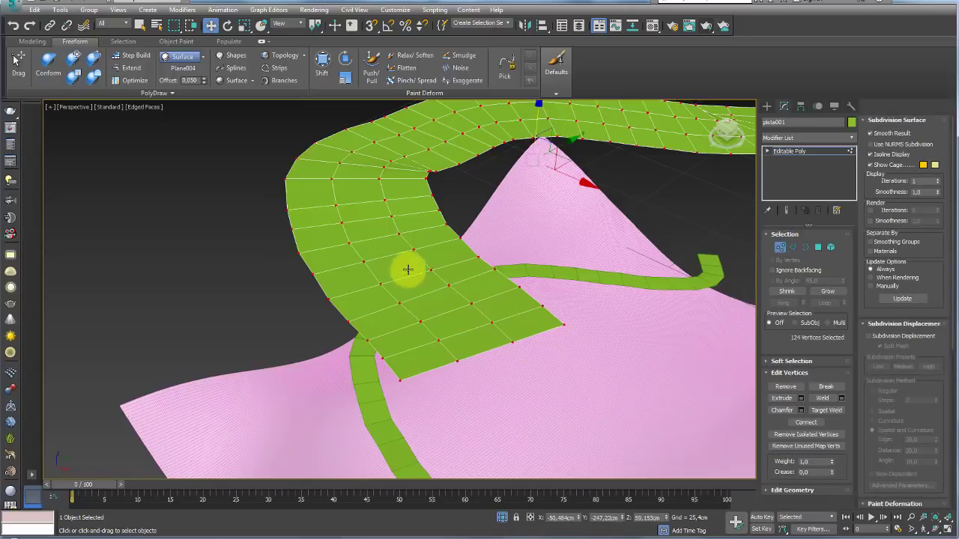
pyautogui.click(796, 149)
pyautogui.scroll(-6, 539, 230)
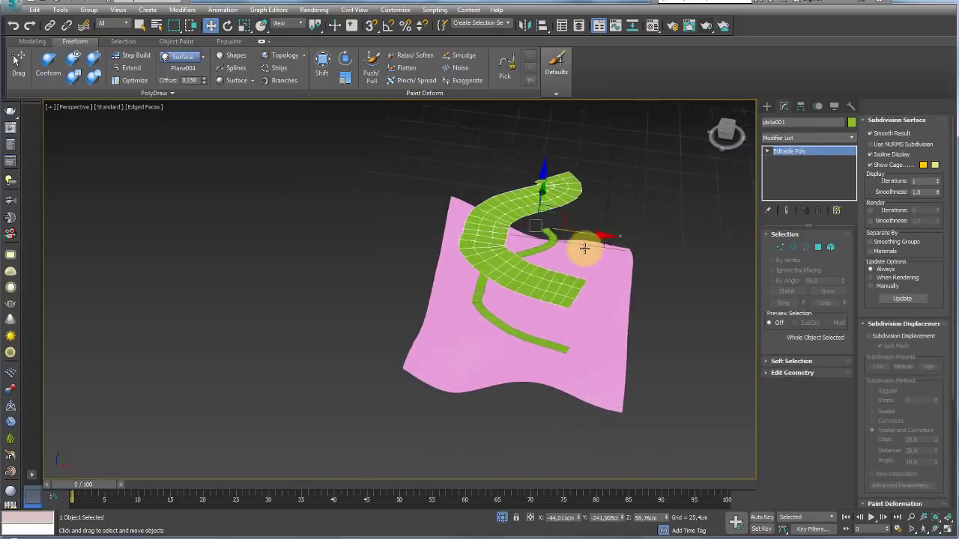
pyautogui.click(793, 247)
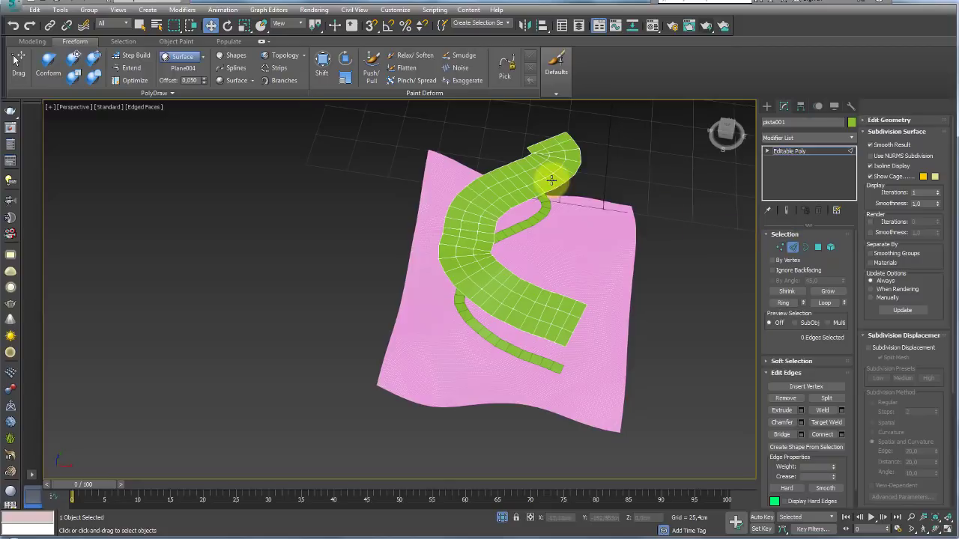
# Shift-move the road's border edge loop along Z to extrude side walls
pyautogui.scroll(4, 554, 185)
pyautogui.doubleClick(493, 128)
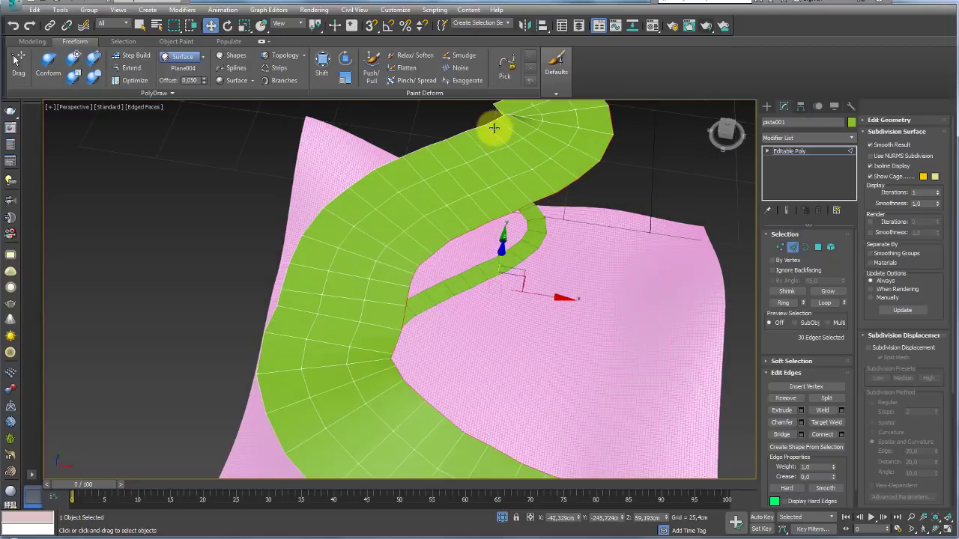
pyautogui.moveTo(491, 124)
pyautogui.keyDown('alt'); pyautogui.mouseDown(button='middle')
pyautogui.moveTo(507, 203)
pyautogui.moveTo(506, 194)
pyautogui.mouseUp(button='middle'); pyautogui.keyUp('alt')
pyautogui.keyDown('shift'); pyautogui.moveTo(501, 202); pyautogui.dragTo(498, 166); pyautogui.keyUp('shift')
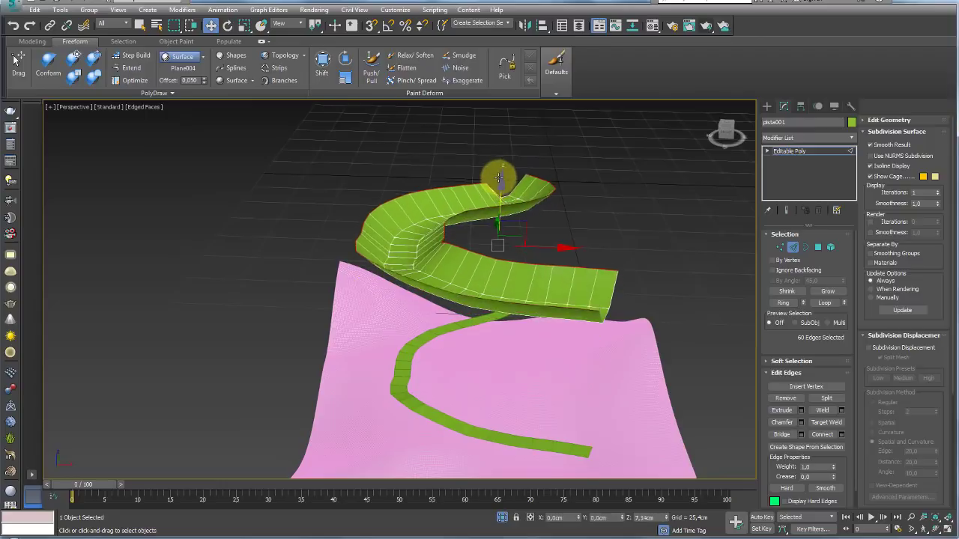
pyautogui.moveTo(498, 192)
pyautogui.keyDown('alt'); pyautogui.mouseDown(button='middle')
pyautogui.moveTo(513, 244)
pyautogui.moveTo(510, 226)
pyautogui.mouseUp(button='middle'); pyautogui.keyUp('alt')
pyautogui.moveTo(376, 214)
pyautogui.keyDown('alt'); pyautogui.mouseDown(button='middle')
pyautogui.moveTo(531, 232)
pyautogui.moveTo(567, 200)
pyautogui.moveTo(466, 172)
pyautogui.mouseUp(button='middle'); pyautogui.keyUp('alt')
pyautogui.moveTo(466, 171); pyautogui.dragTo(454, 192)
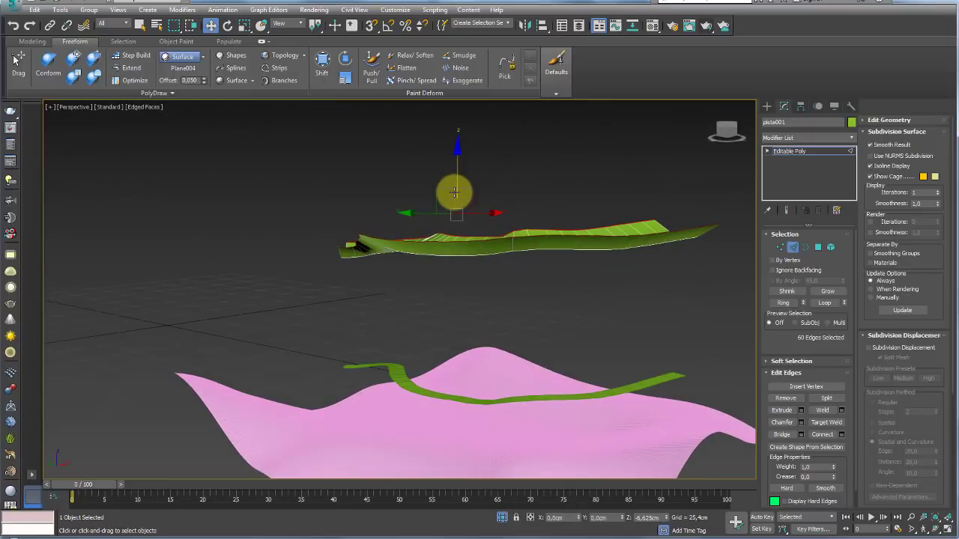
pyautogui.moveTo(458, 189)
pyautogui.keyDown('alt'); pyautogui.mouseDown(button='middle')
pyautogui.moveTo(487, 197)
pyautogui.moveTo(452, 180)
pyautogui.moveTo(484, 188)
pyautogui.moveTo(501, 231)
pyautogui.moveTo(359, 273)
pyautogui.mouseUp(button='middle'); pyautogui.keyUp('alt')
pyautogui.moveTo(485, 205)
pyautogui.keyDown('alt'); pyautogui.mouseDown(button='middle')
pyautogui.moveTo(574, 225)
pyautogui.moveTo(619, 156)
pyautogui.mouseUp(button='middle'); pyautogui.keyUp('alt')
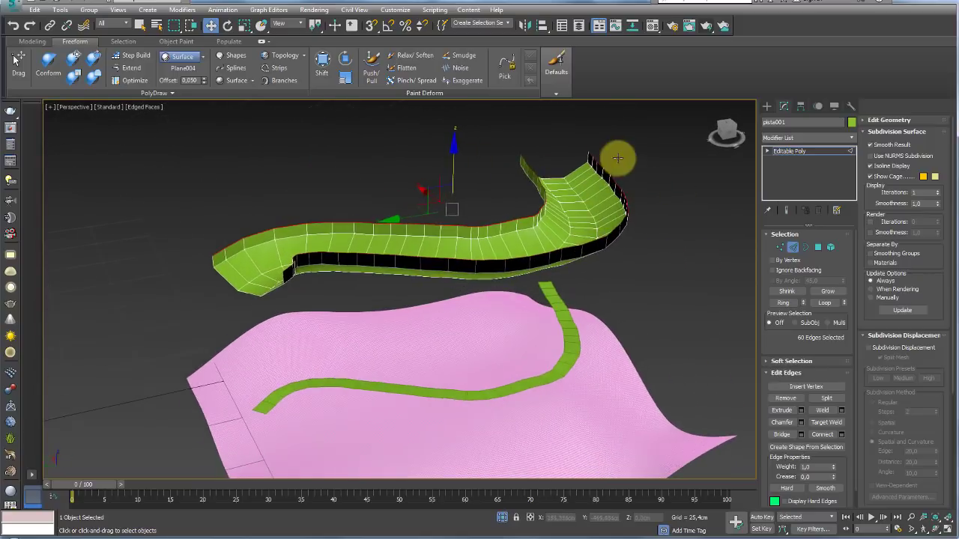
pyautogui.moveTo(567, 366)
pyautogui.keyDown('alt'); pyautogui.mouseDown(button='middle')
pyautogui.moveTo(631, 242)
pyautogui.moveTo(599, 259)
pyautogui.moveTo(624, 257)
pyautogui.moveTo(637, 221)
pyautogui.mouseUp(button='middle'); pyautogui.keyUp('alt')
# Lower the whole pista001 road down onto the pink terrain
pyautogui.click(811, 144)
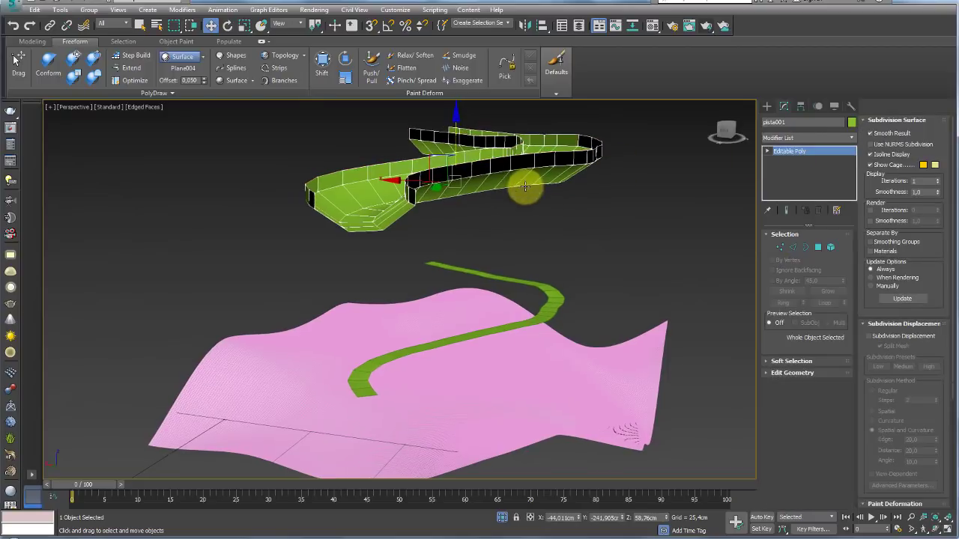
pyautogui.moveTo(456, 126); pyautogui.dragTo(457, 315)
pyautogui.moveTo(457, 315)
pyautogui.keyDown('alt'); pyautogui.mouseDown(button='middle')
pyautogui.moveTo(517, 402)
pyautogui.moveTo(474, 346)
pyautogui.moveTo(561, 323)
pyautogui.moveTo(558, 285)
pyautogui.mouseUp(button='middle'); pyautogui.keyUp('alt')
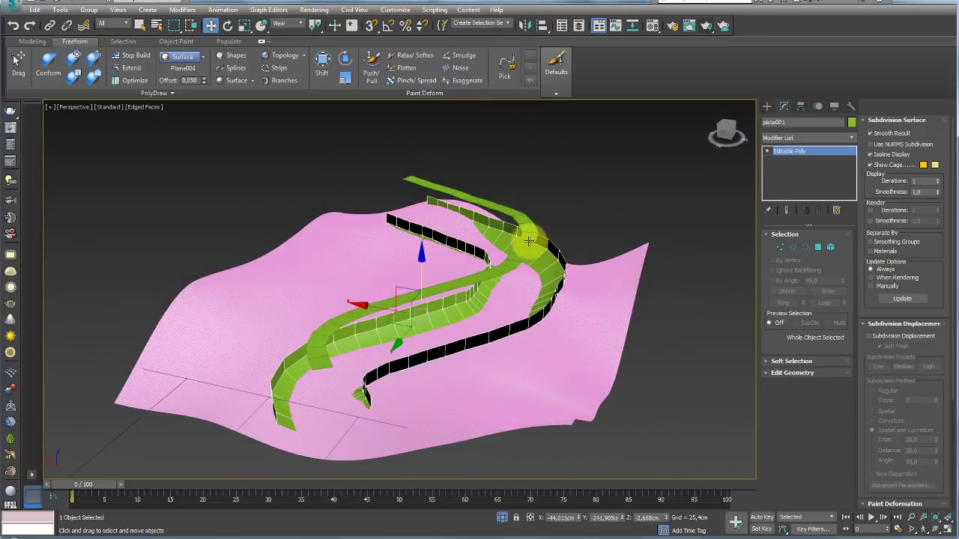
# Set the piste road's object colour to blue, then select the terrain plane
pyautogui.click(529, 242)
pyautogui.click(851, 122)
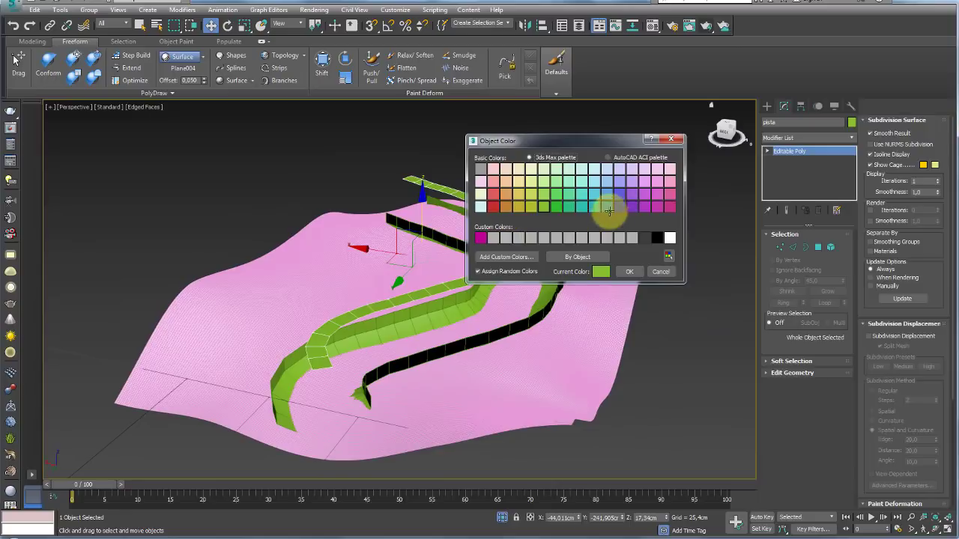
pyautogui.click(608, 212)
pyautogui.click(629, 272)
pyautogui.moveTo(630, 271)
pyautogui.keyDown('alt'); pyautogui.mouseDown(button='middle')
pyautogui.moveTo(584, 265)
pyautogui.moveTo(582, 315)
pyautogui.moveTo(509, 364)
pyautogui.moveTo(450, 293)
pyautogui.moveTo(405, 272)
pyautogui.mouseUp(button='middle'); pyautogui.keyUp('alt')
pyautogui.click(582, 315)
pyautogui.scroll(-3, 644, 312)
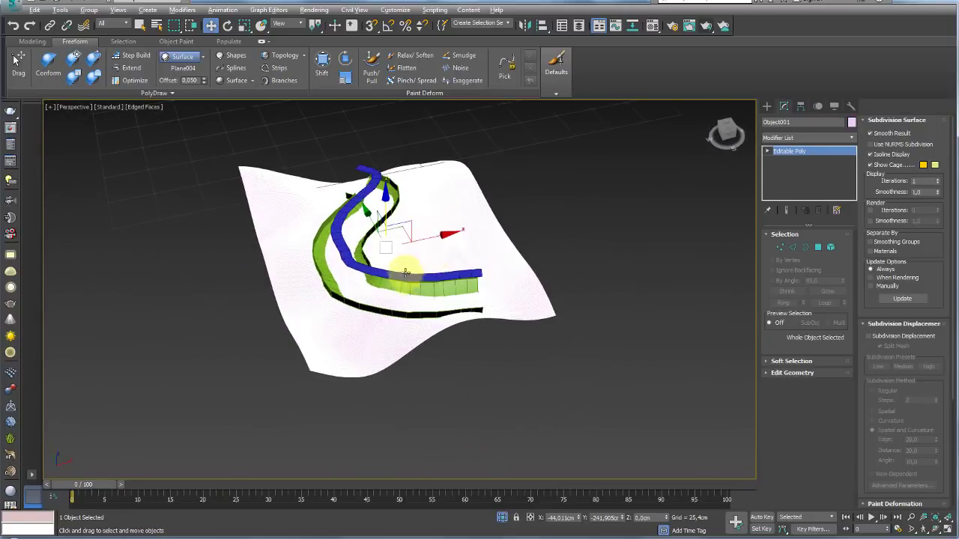
pyautogui.moveTo(573, 274); pyautogui.dragTo(525, 302, button='middle')
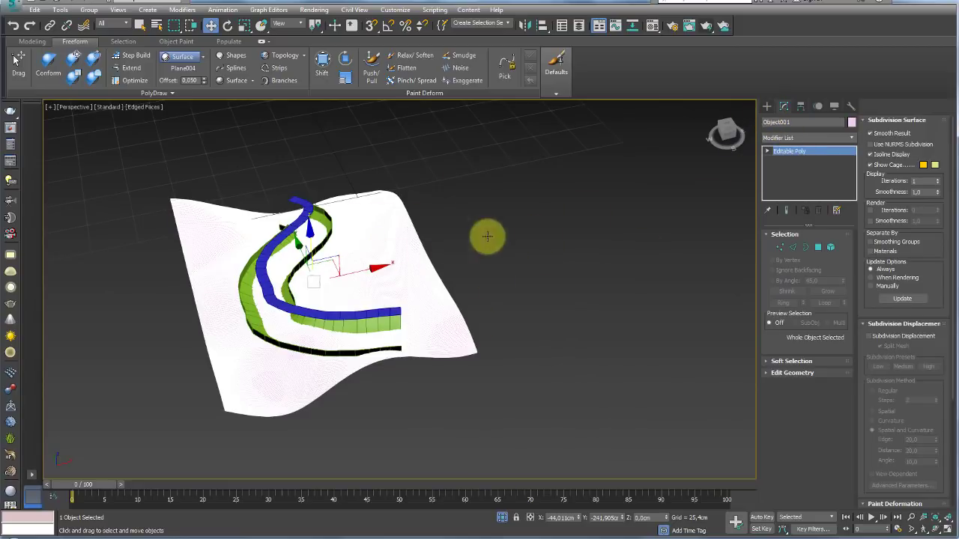
# Draw a Box beside the terrain and a small Sphere on top of it
pyautogui.click(766, 106)
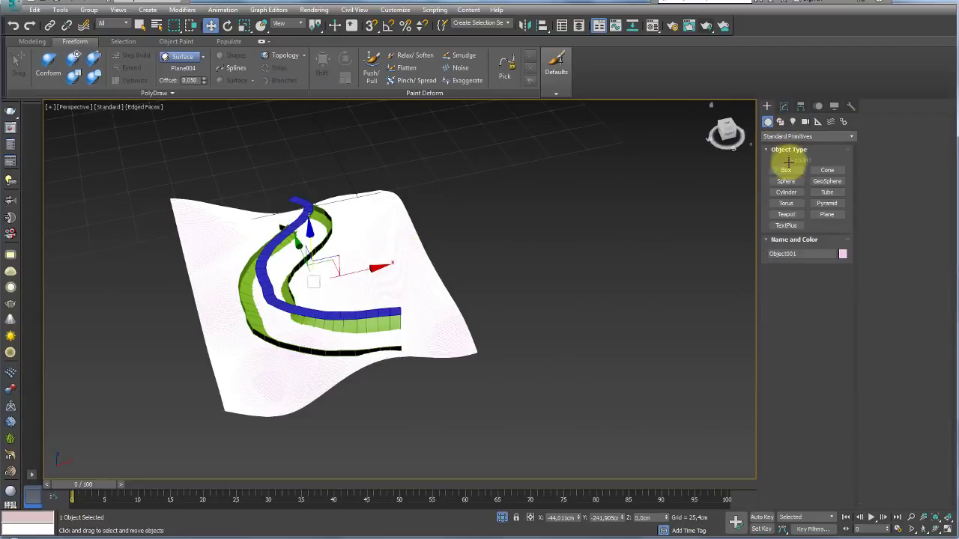
pyautogui.click(786, 170)
pyautogui.moveTo(556, 313); pyautogui.dragTo(599, 335)
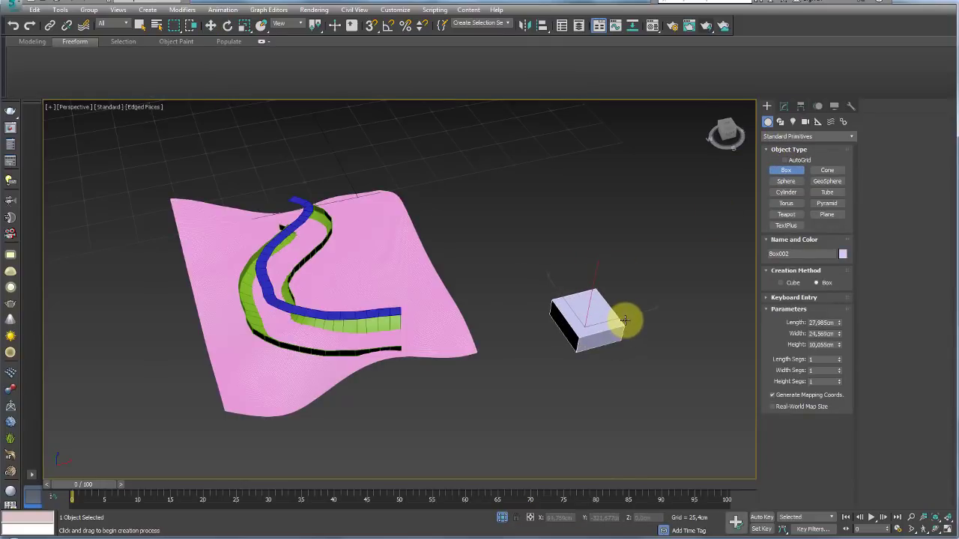
pyautogui.click(787, 181)
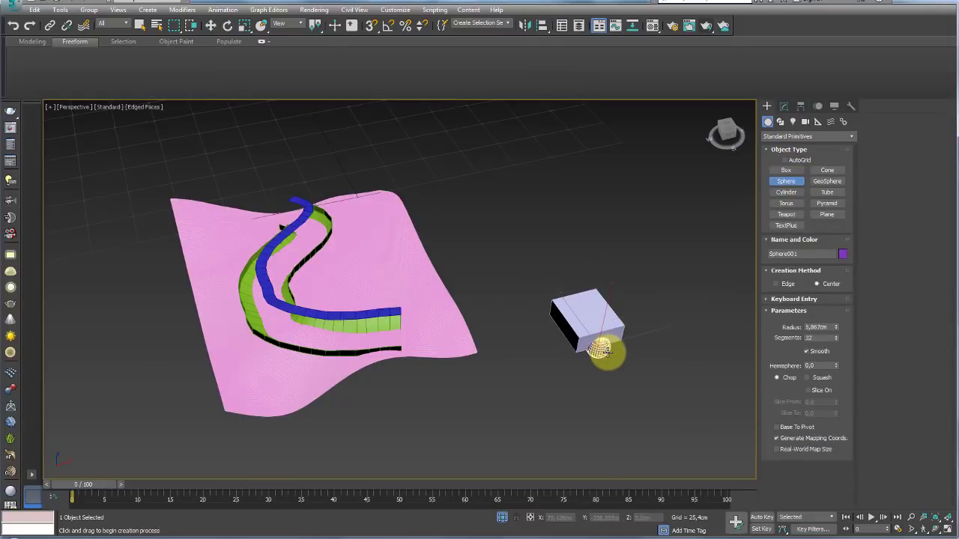
pyautogui.moveTo(598, 346); pyautogui.dragTo(604, 330)
pyautogui.press('w')
pyautogui.keyDown('alt'); pyautogui.moveTo(619, 286); pyautogui.dragTo(619, 235, button='middle'); pyautogui.keyUp('alt')
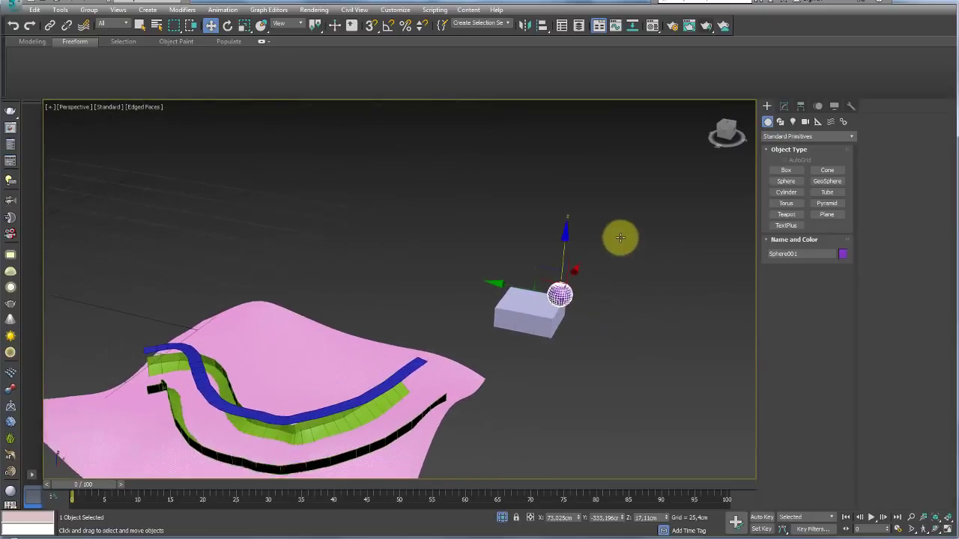
# Place a Conform space warp (Geometric/Deformable) to the right of the box, then select the sphere
pyautogui.click(830, 121)
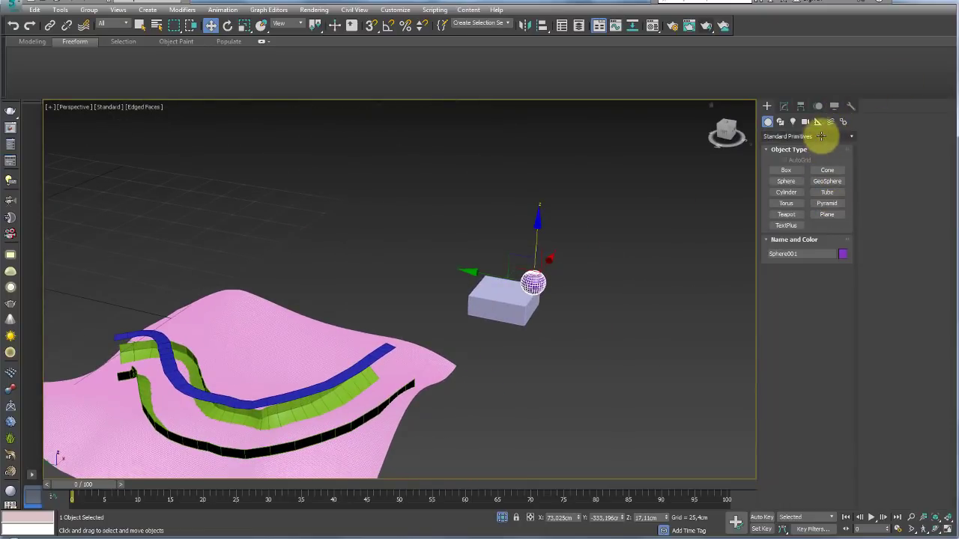
pyautogui.click(807, 137)
pyautogui.click(807, 153)
pyautogui.click(827, 193)
pyautogui.moveTo(604, 324); pyautogui.dragTo(605, 358)
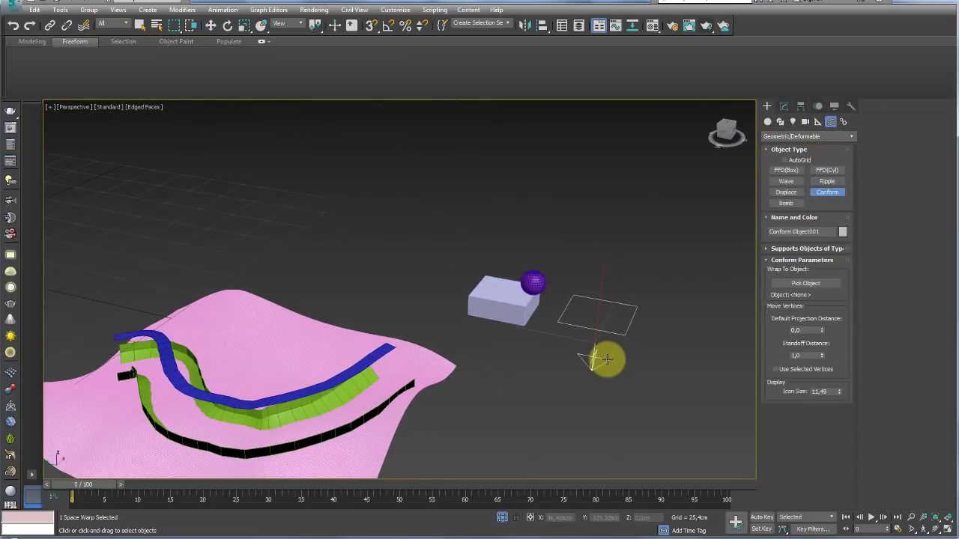
pyautogui.press('w')
pyautogui.click(531, 281)
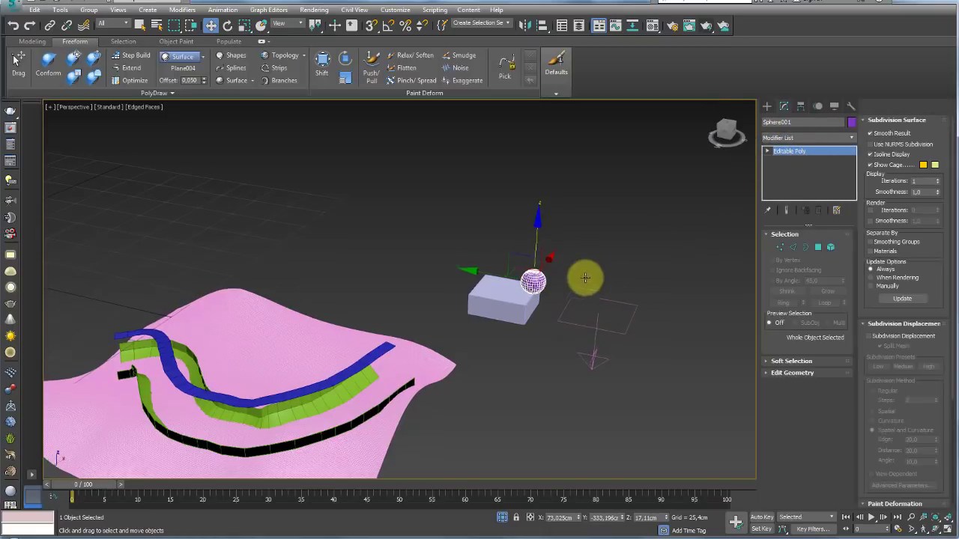
pyautogui.scroll(5, 585, 278)
pyautogui.rightClick(604, 240)
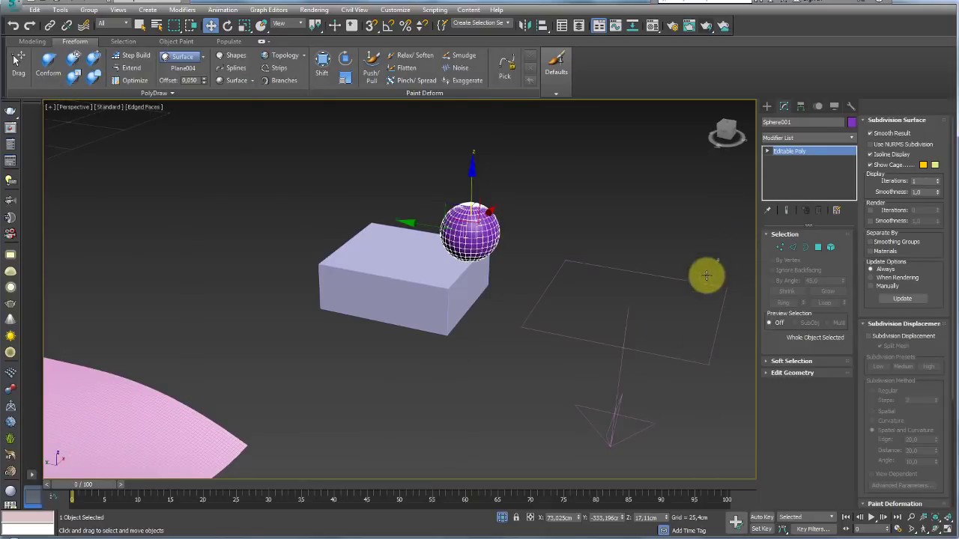
# Make Box002 the target object of the Conform space warp
pyautogui.click(706, 277)
pyautogui.click(439, 300)
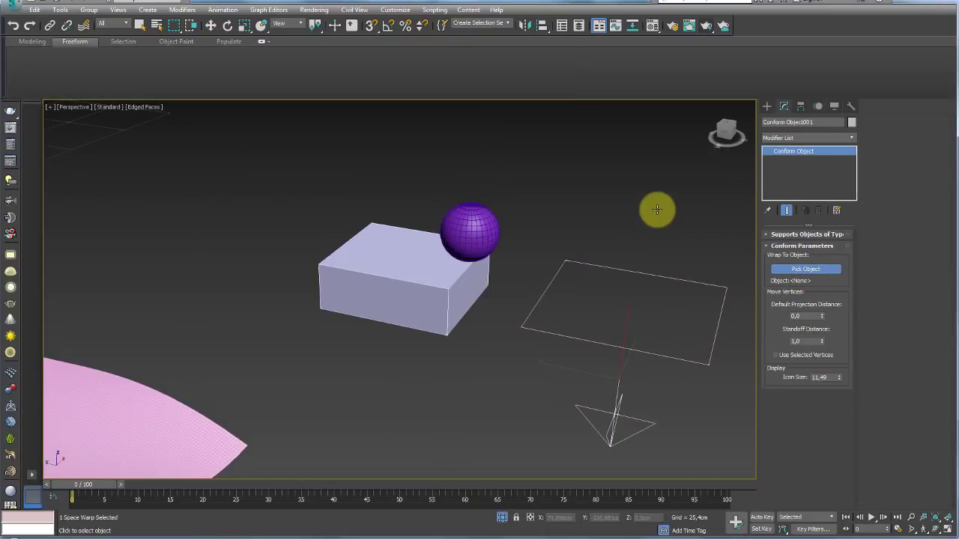
pyautogui.keyDown('alt'); pyautogui.moveTo(439, 270); pyautogui.dragTo(507, 265, button='middle'); pyautogui.keyUp('alt')
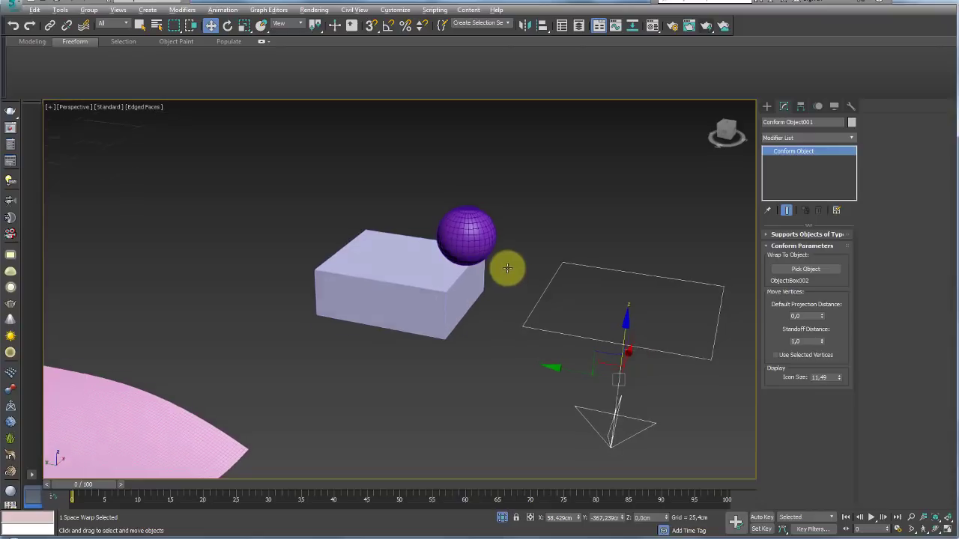
# Bind Sphere001 to the Conform space warp, then return to Select and Move
pyautogui.click(84, 25)
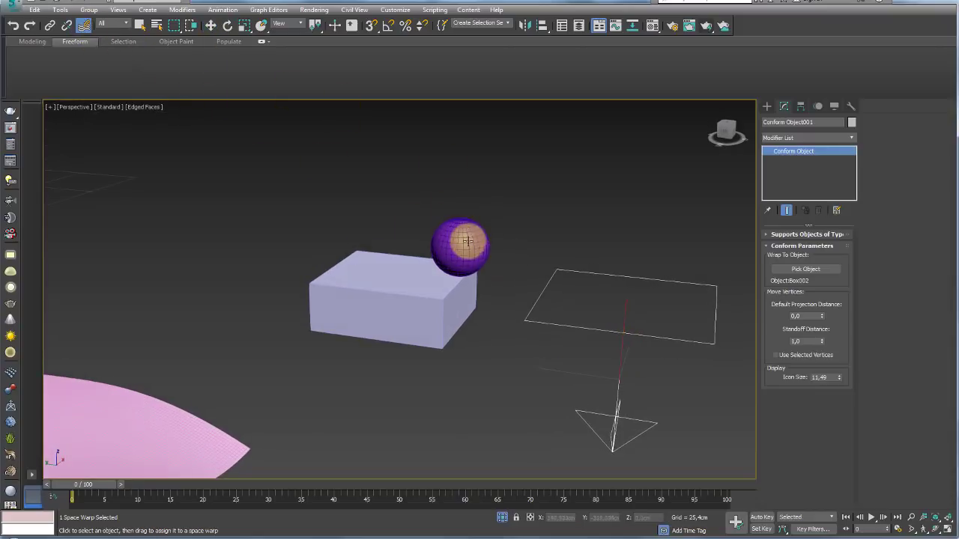
pyautogui.moveTo(460, 244); pyautogui.dragTo(621, 278)
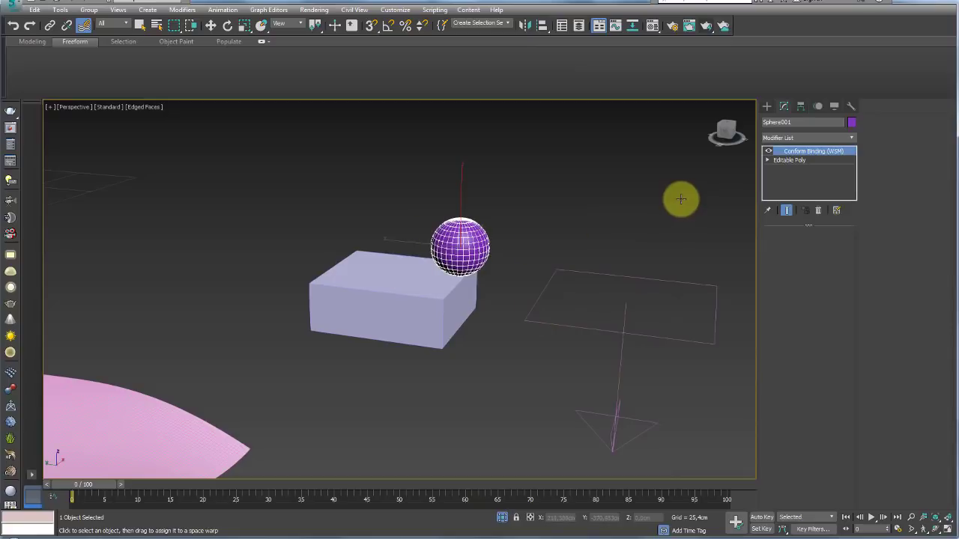
pyautogui.rightClick(613, 201)
pyautogui.click(615, 211)
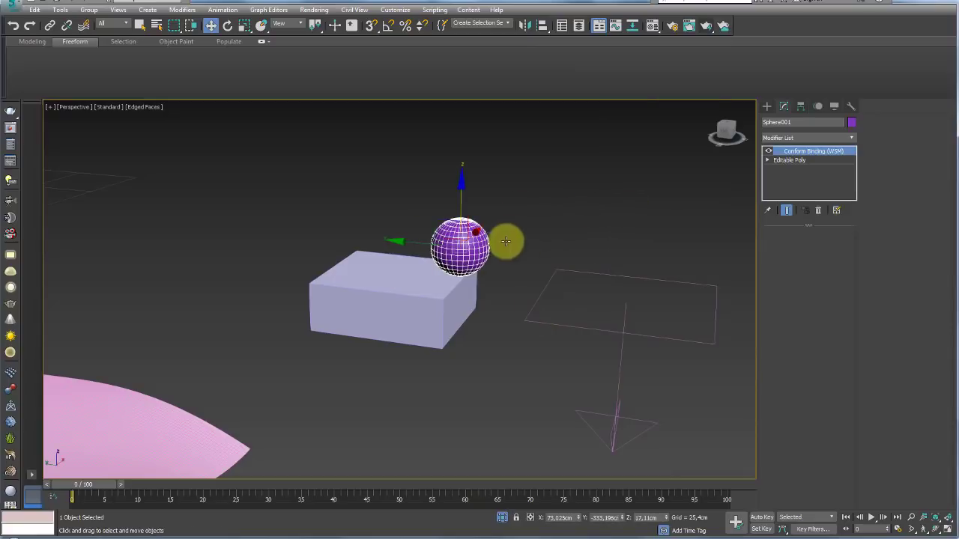
pyautogui.keyDown('alt'); pyautogui.moveTo(518, 230); pyautogui.dragTo(488, 230, button='middle'); pyautogui.keyUp('alt')
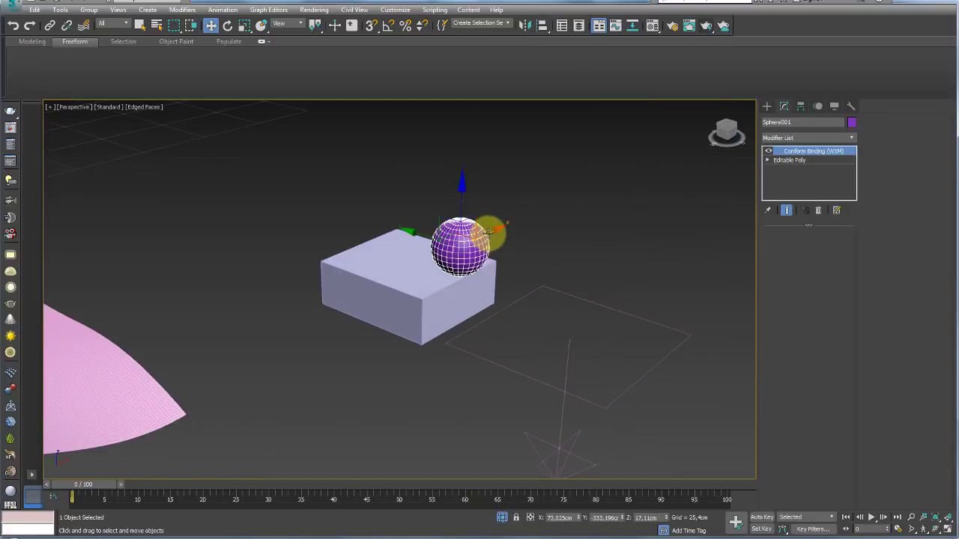
# Create a Mesher compound object in the viewport near the box
pyautogui.click(767, 106)
pyautogui.click(770, 122)
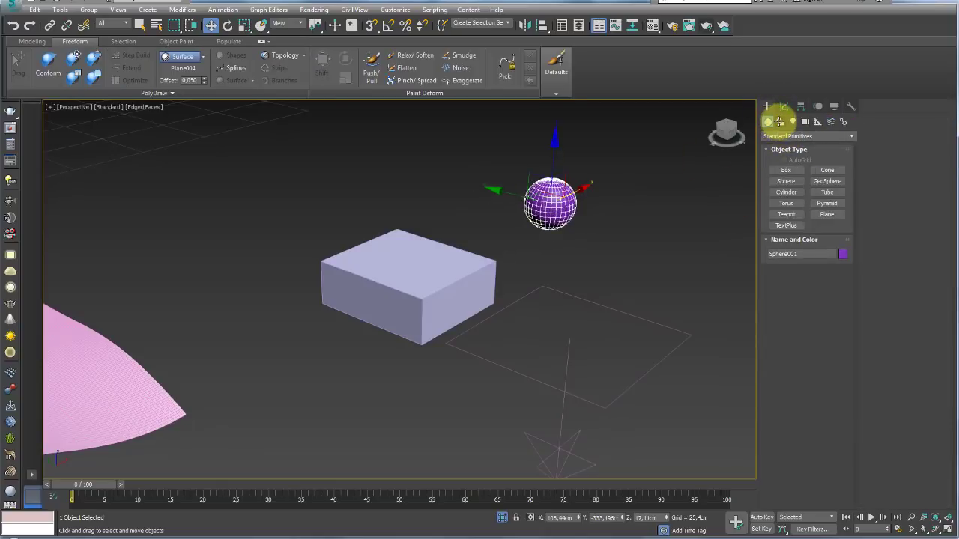
pyautogui.click(794, 135)
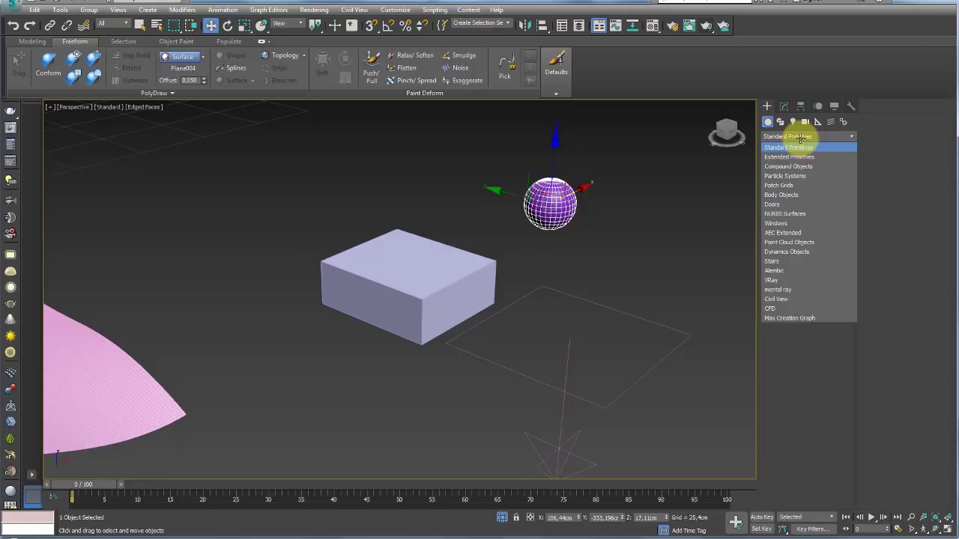
pyautogui.click(798, 134)
pyautogui.click(798, 134)
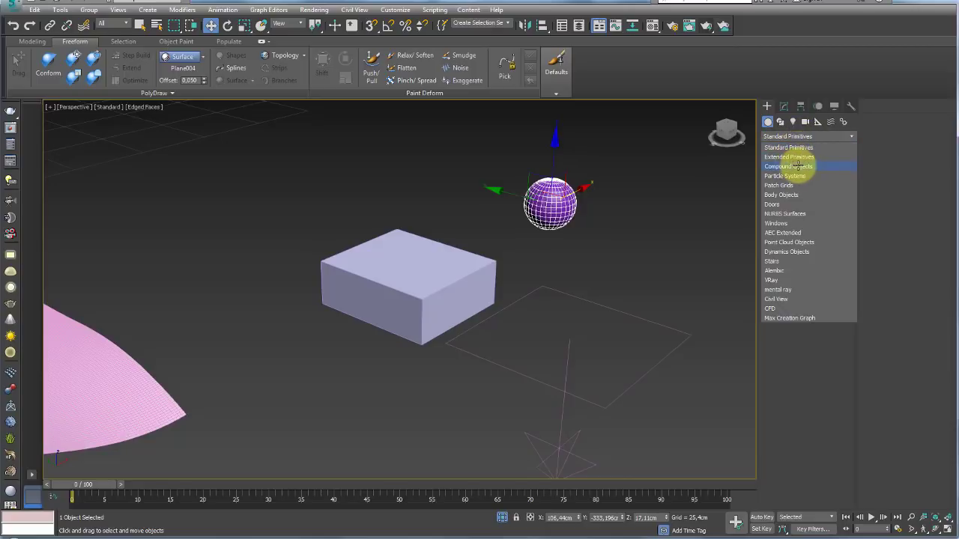
pyautogui.click(795, 167)
pyautogui.click(826, 213)
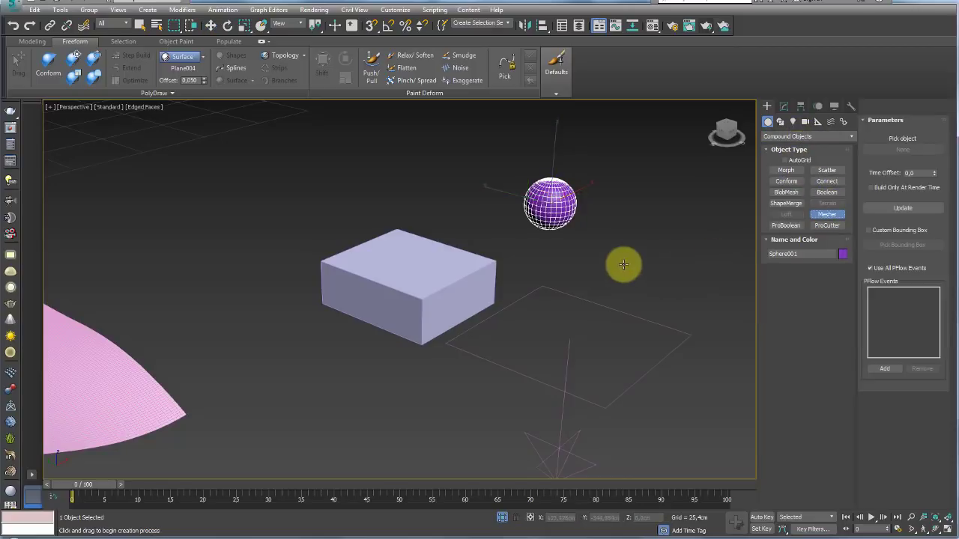
pyautogui.keyDown('alt'); pyautogui.moveTo(622, 265); pyautogui.dragTo(582, 289, button='middle'); pyautogui.keyUp('alt')
pyautogui.moveTo(581, 289); pyautogui.dragTo(627, 315)
pyautogui.moveTo(623, 310)
pyautogui.keyDown('alt'); pyautogui.mouseDown(button='middle')
pyautogui.moveTo(623, 257)
pyautogui.moveTo(746, 253)
pyautogui.mouseUp(button='middle'); pyautogui.keyUp('alt')
pyautogui.press('w')
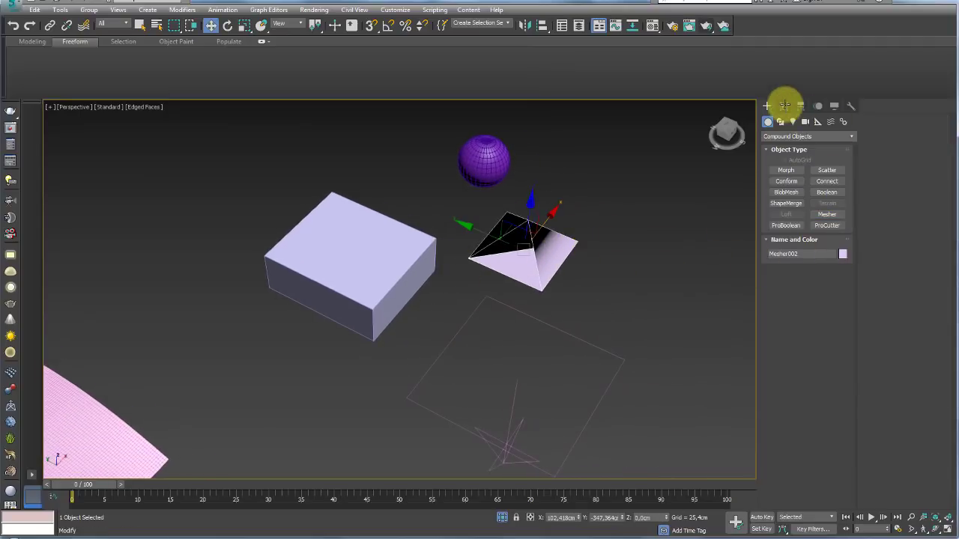
# Set Sphere001 as the source object of Mesher002
pyautogui.click(783, 106)
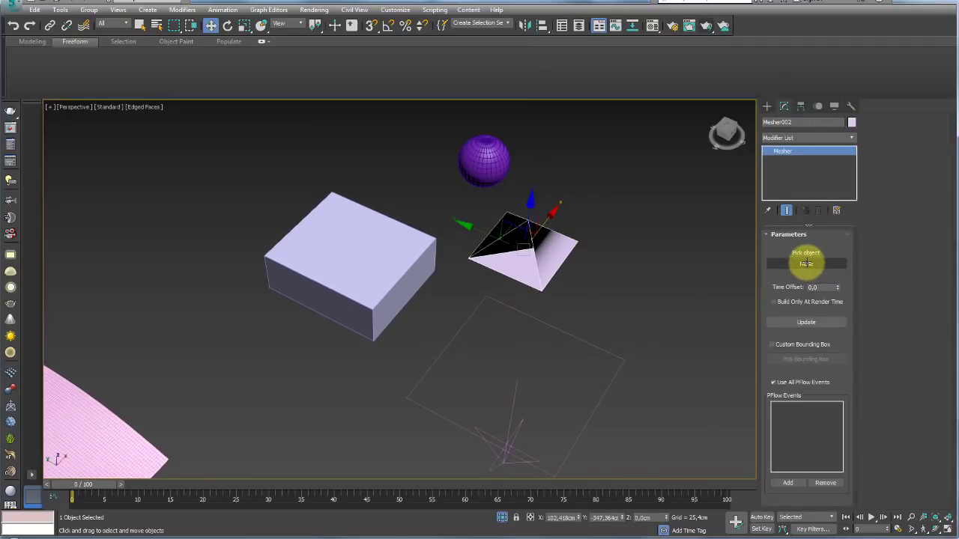
pyautogui.click(805, 263)
pyautogui.click(474, 156)
pyautogui.moveTo(487, 251)
pyautogui.keyDown('alt'); pyautogui.mouseDown(button='middle')
pyautogui.moveTo(524, 251)
pyautogui.moveTo(407, 242)
pyautogui.moveTo(424, 240)
pyautogui.moveTo(400, 220)
pyautogui.moveTo(403, 168)
pyautogui.mouseUp(button='middle'); pyautogui.keyUp('alt')
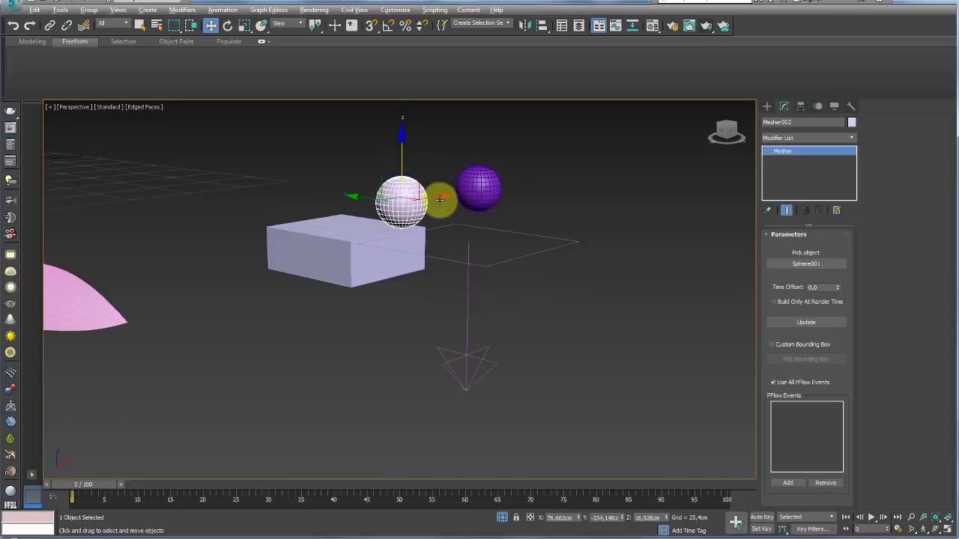
pyautogui.keyDown('alt'); pyautogui.moveTo(439, 200); pyautogui.dragTo(456, 171, button='middle'); pyautogui.keyUp('alt')
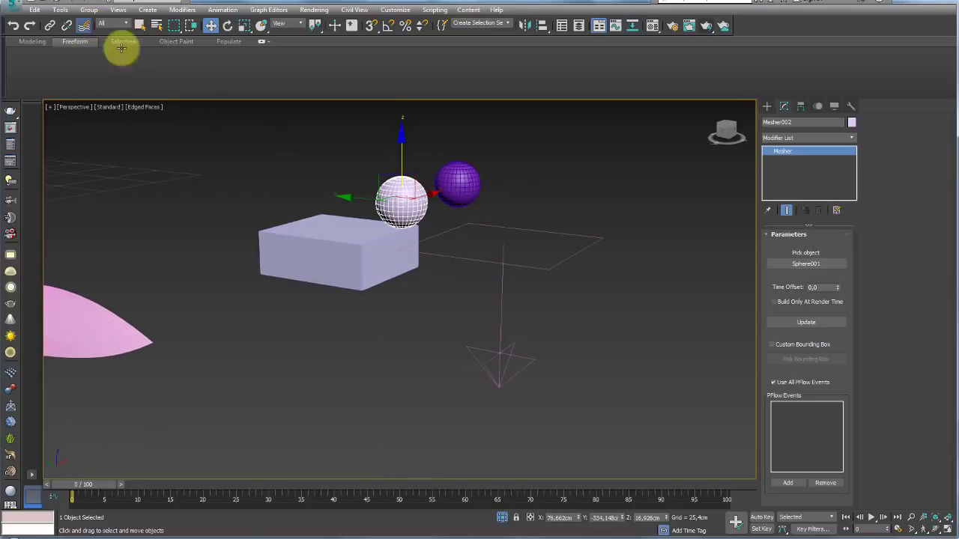
# Bind Mesher002 to the Conform space warp and deselect everything
pyautogui.moveTo(464, 227); pyautogui.dragTo(462, 223)
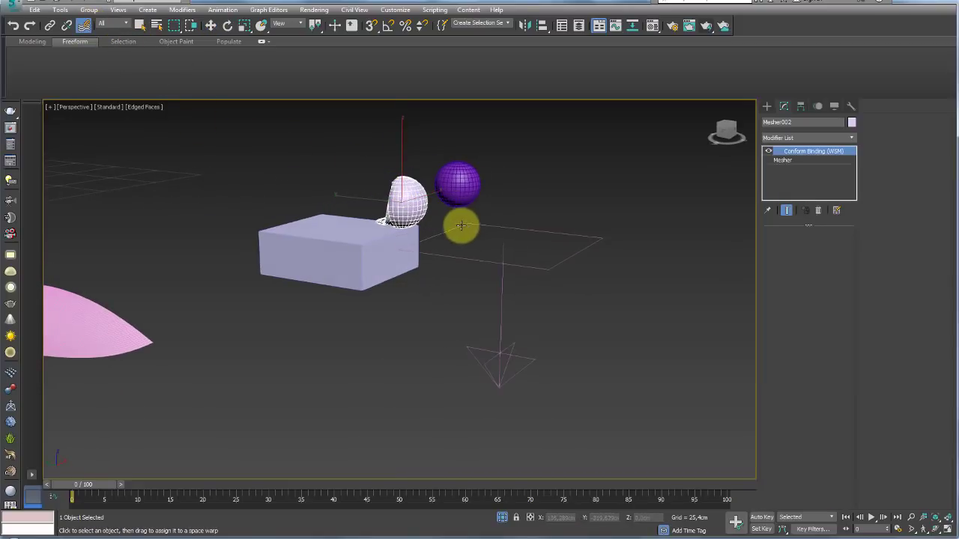
pyautogui.moveTo(479, 233)
pyautogui.keyDown('alt'); pyautogui.mouseDown(button='middle')
pyautogui.moveTo(524, 253)
pyautogui.moveTo(459, 251)
pyautogui.moveTo(504, 229)
pyautogui.moveTo(576, 248)
pyautogui.mouseUp(button='middle'); pyautogui.keyUp('alt')
pyautogui.click(525, 212)
# Create a new Mesher compound object beside the pink terrain
pyautogui.scroll(-3, 524, 212)
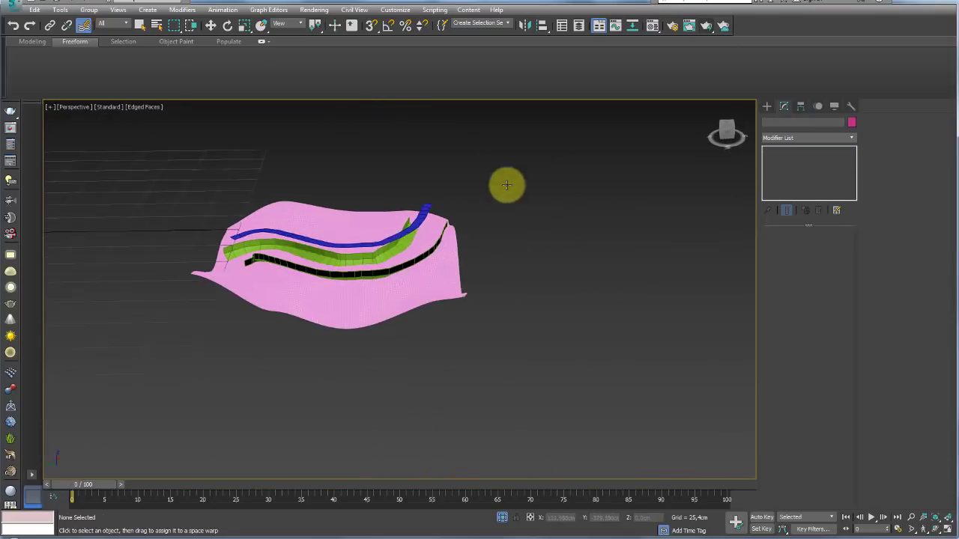
pyautogui.keyDown('alt'); pyautogui.moveTo(504, 184); pyautogui.dragTo(499, 238, button='middle'); pyautogui.keyUp('alt')
pyautogui.click(766, 106)
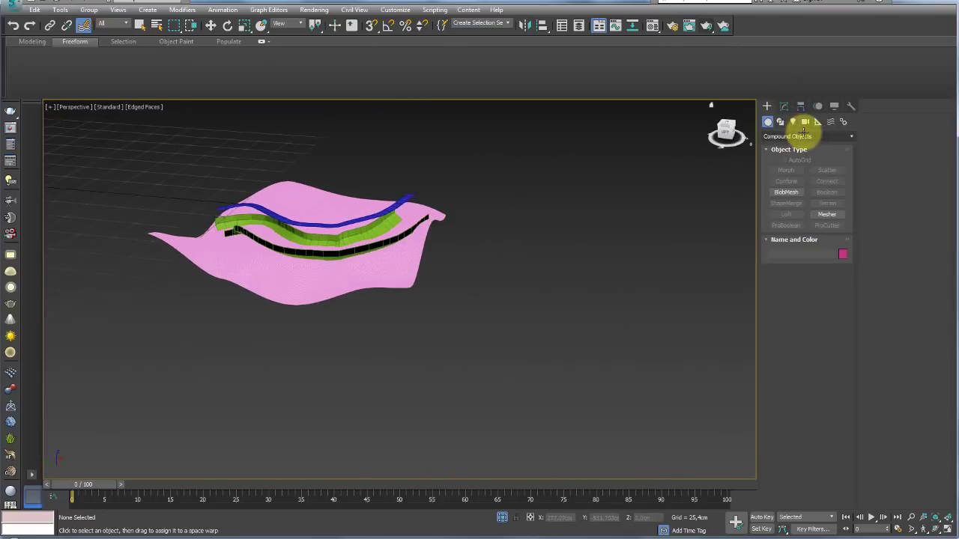
pyautogui.click(800, 136)
pyautogui.click(800, 136)
pyautogui.click(798, 137)
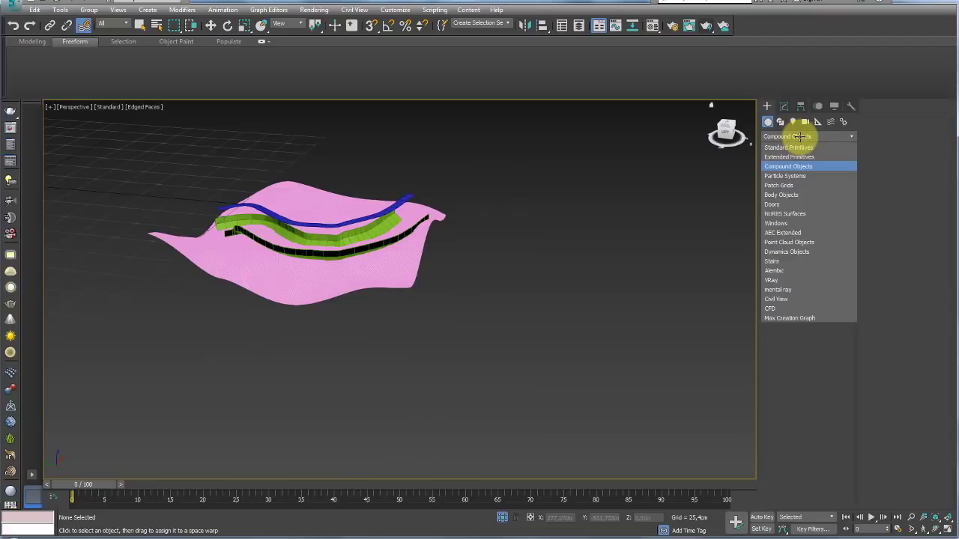
pyautogui.click(801, 139)
pyautogui.click(826, 212)
pyautogui.moveTo(482, 314)
pyautogui.mouseDown()
pyautogui.moveTo(498, 321)
pyautogui.moveTo(490, 317)
pyautogui.mouseUp()
pyautogui.rightClick(490, 317)
pyautogui.keyDown('alt'); pyautogui.moveTo(540, 256); pyautogui.dragTo(749, 122, button='middle'); pyautogui.keyUp('alt')
# Set terrain Object001 as the Mesher's source and toggle smooth shading with F4
pyautogui.click(783, 105)
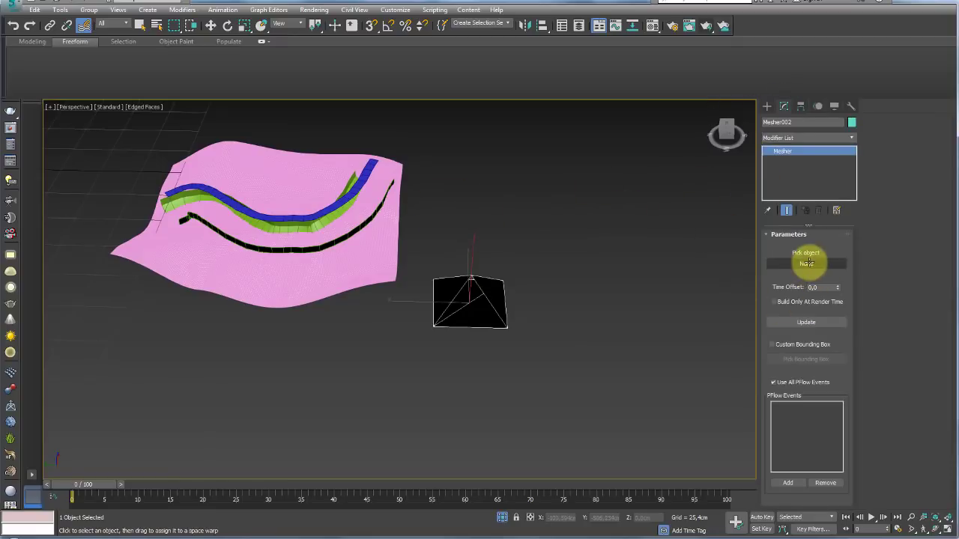
pyautogui.click(810, 263)
pyautogui.click(375, 251)
pyautogui.rightClick(592, 216)
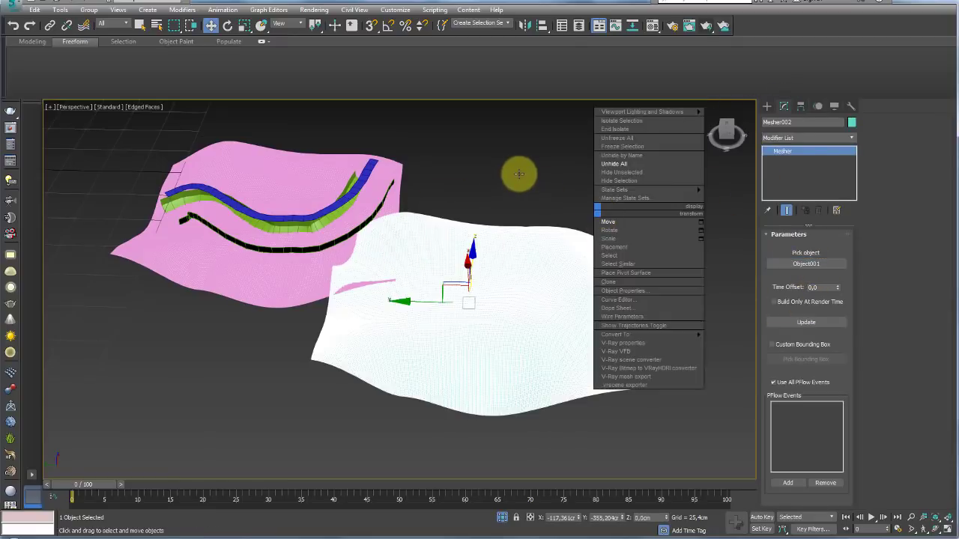
pyautogui.press('F4')
pyautogui.click(517, 173)
pyautogui.moveTo(516, 173)
pyautogui.keyDown('alt'); pyautogui.mouseDown(button='middle')
pyautogui.moveTo(535, 167)
pyautogui.moveTo(517, 140)
pyautogui.moveTo(499, 188)
pyautogui.moveTo(575, 209)
pyautogui.mouseUp(button='middle'); pyautogui.keyUp('alt')
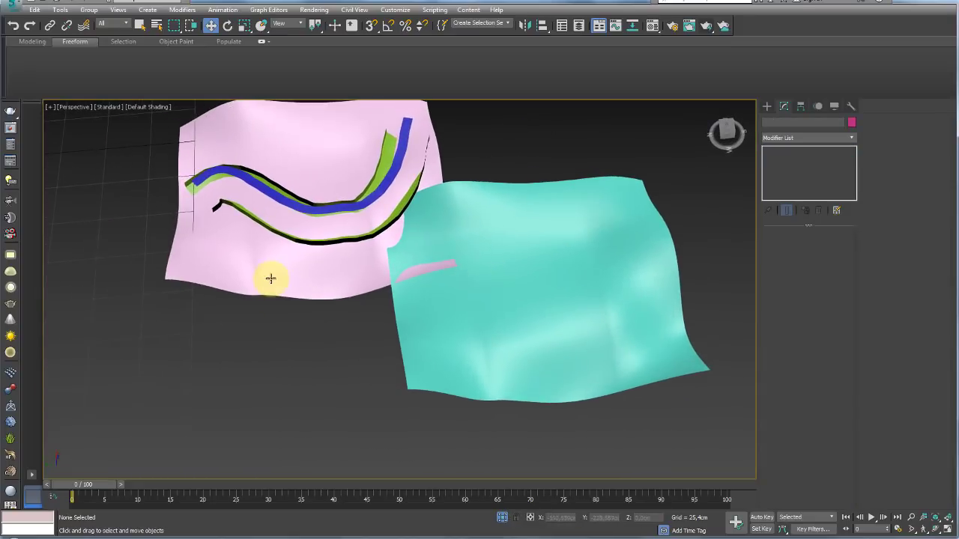
pyautogui.moveTo(270, 278)
pyautogui.keyDown('alt'); pyautogui.mouseDown(button='middle')
pyautogui.moveTo(304, 274)
pyautogui.moveTo(435, 325)
pyautogui.mouseUp(button='middle'); pyautogui.keyUp('alt')
# Dismiss the no-selection Align warning and select the cyan Mesher copy
pyautogui.hotkey('alt', 'a')
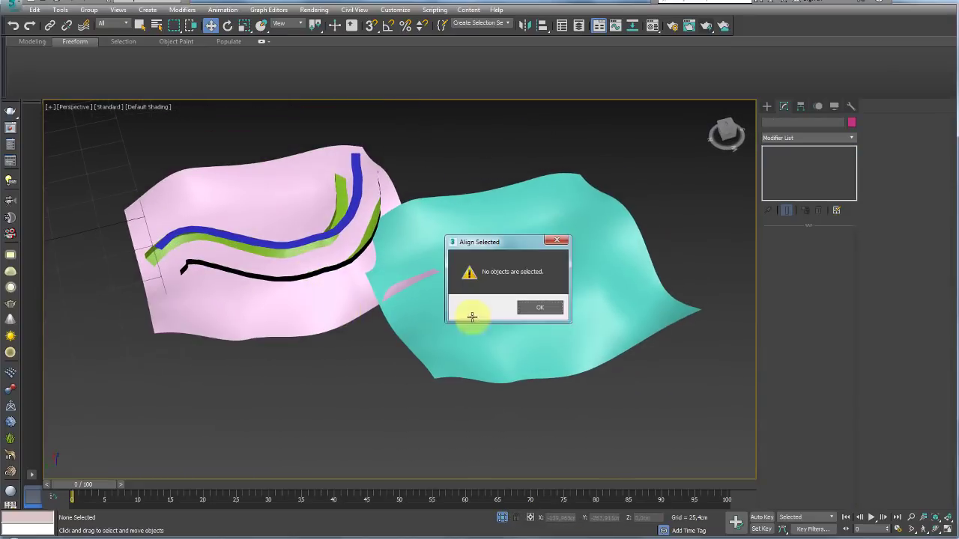
pyautogui.click(551, 309)
pyautogui.click(548, 291)
pyautogui.keyDown('alt'); pyautogui.moveTo(548, 291); pyautogui.dragTo(572, 192, button='middle'); pyautogui.keyUp('alt')
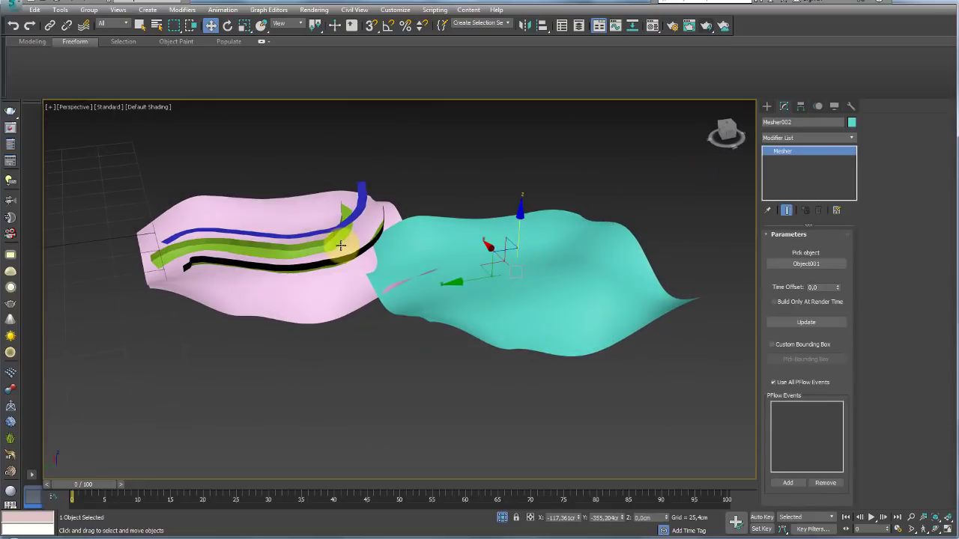
# Align the cyan Mesher002 to Object001's pivot point on X, Y and Z
pyautogui.hotkey('alt', 'a')
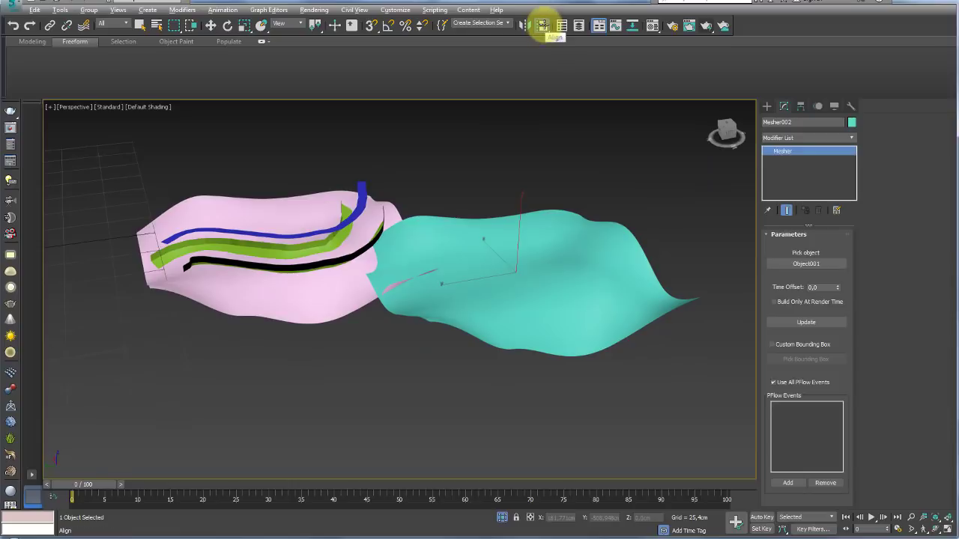
pyautogui.click(309, 301)
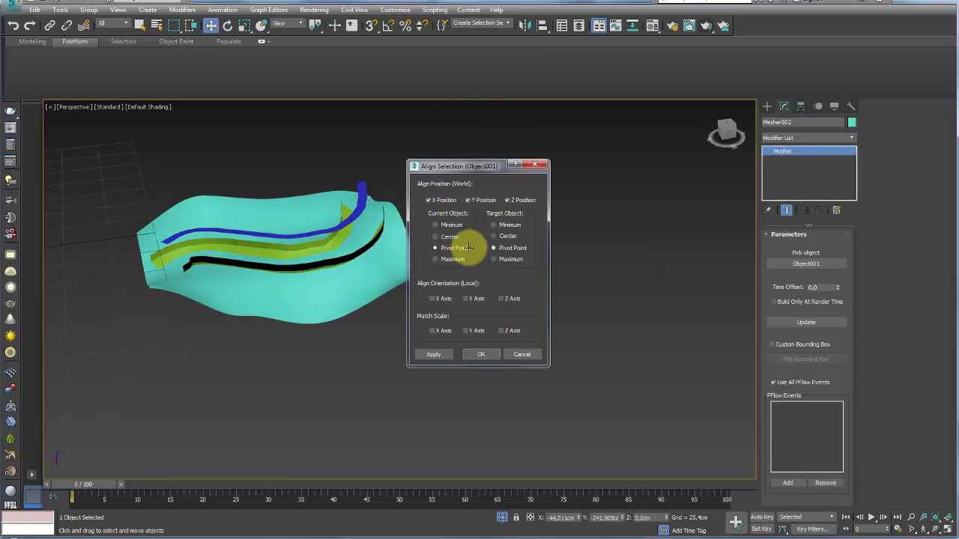
pyautogui.click(481, 355)
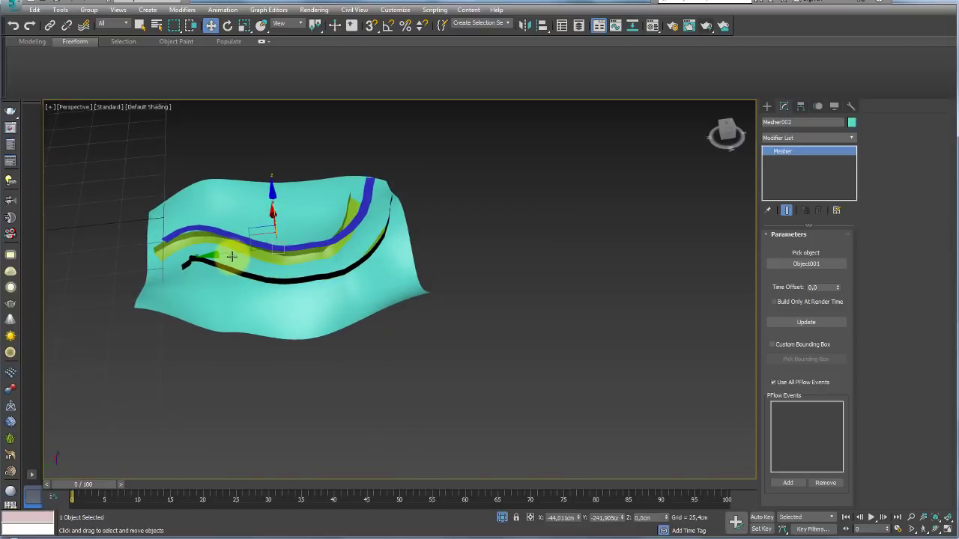
pyautogui.moveTo(236, 256); pyautogui.dragTo(275, 310)
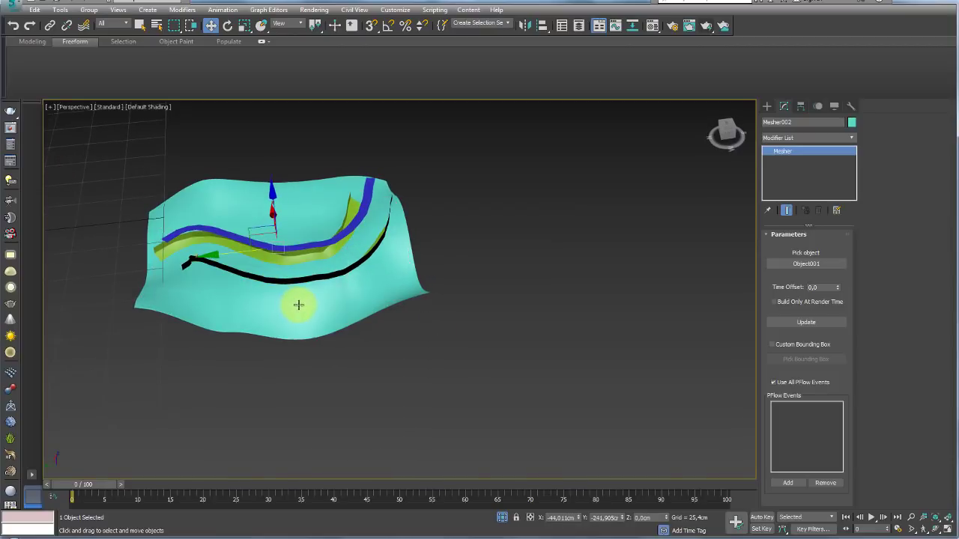
pyautogui.moveTo(298, 305)
pyautogui.keyDown('alt'); pyautogui.mouseDown(button='middle')
pyautogui.moveTo(402, 304)
pyautogui.moveTo(406, 282)
pyautogui.moveTo(528, 233)
pyautogui.mouseUp(button='middle'); pyautogui.keyUp('alt')
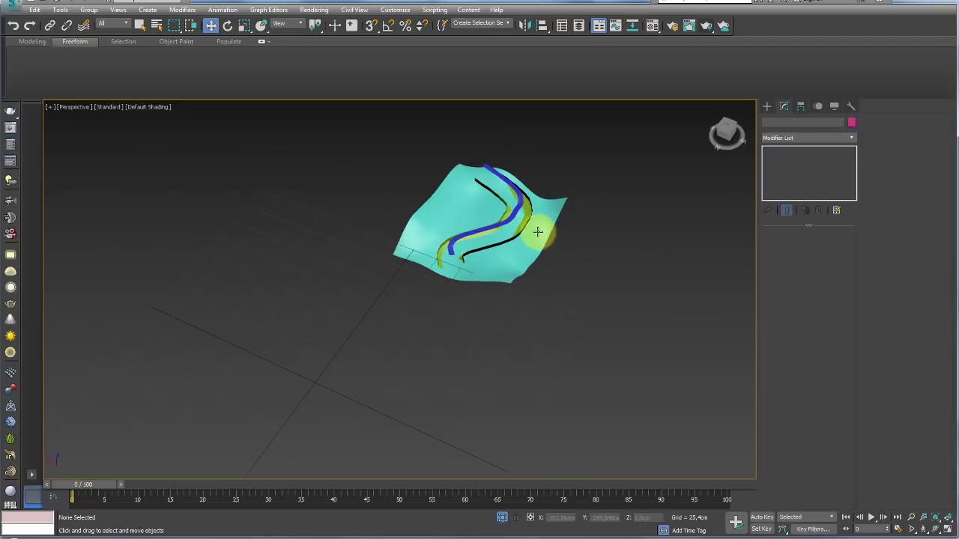
# Move the pink terrain Object001 aside and hide it with Hide Selection
pyautogui.click(545, 240)
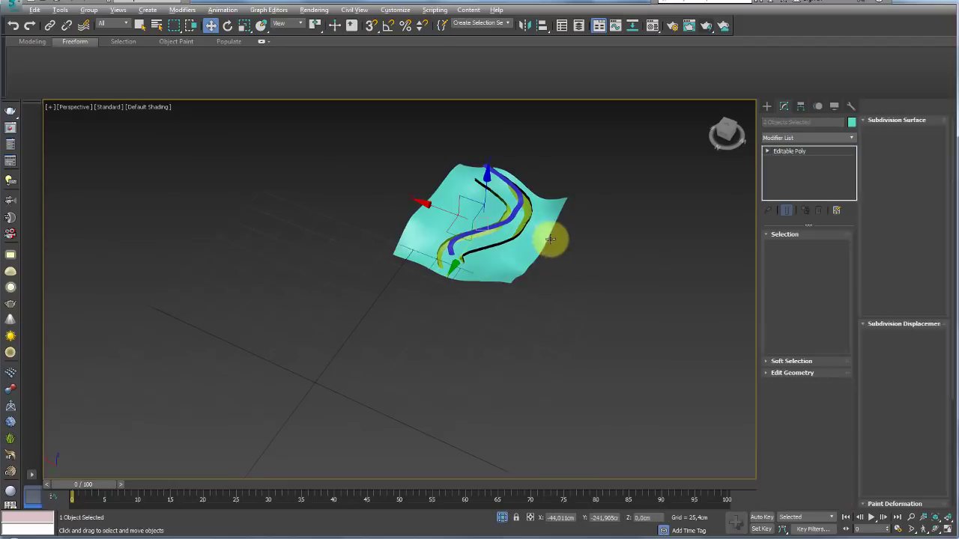
pyautogui.keyDown('shift'); pyautogui.moveTo(442, 212); pyautogui.dragTo(299, 167); pyautogui.keyUp('shift')
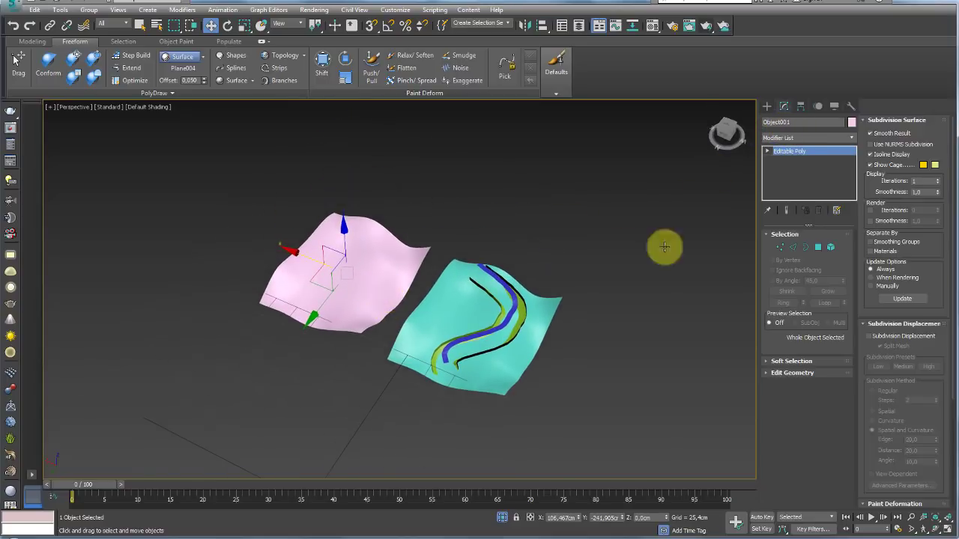
pyautogui.click(800, 150)
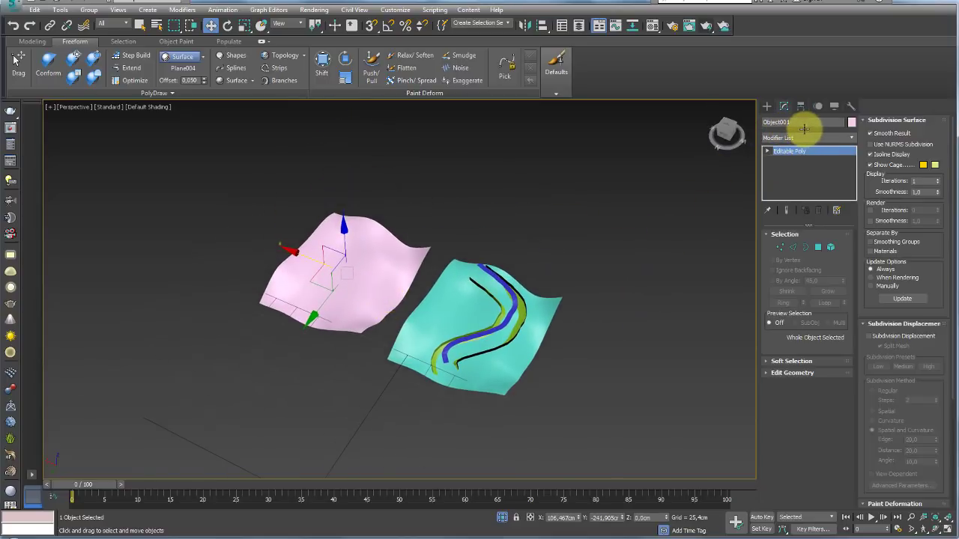
pyautogui.rightClick(586, 274)
pyautogui.click(605, 292)
# Select the cyan Mesher copy, toggle edged faces and wireframe, and zoom to fit
pyautogui.click(543, 307)
pyautogui.click(790, 126)
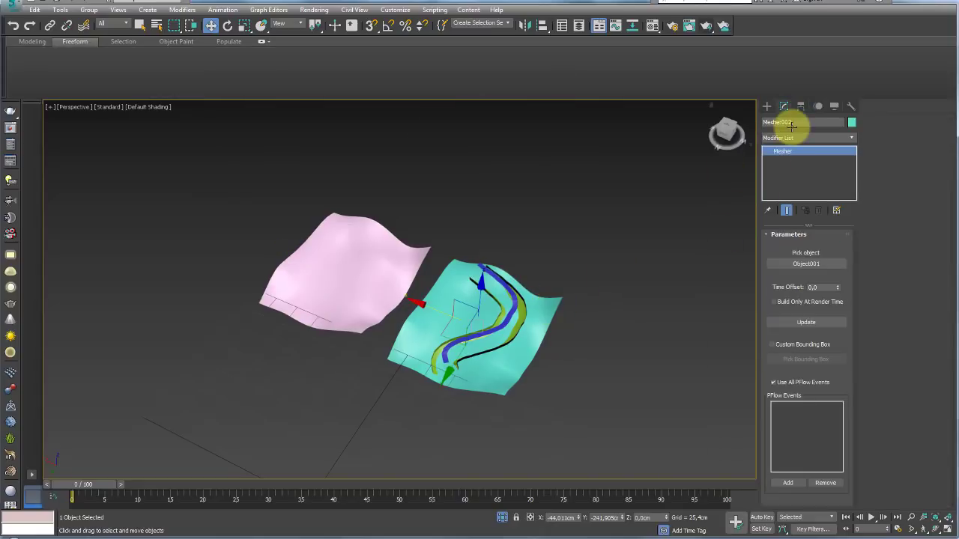
pyautogui.click(796, 122)
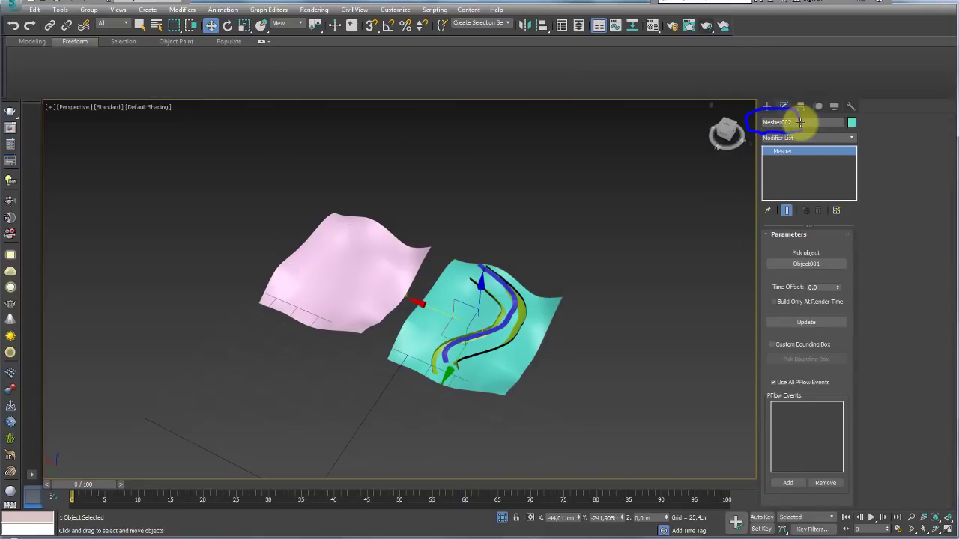
pyautogui.rightClick(583, 262)
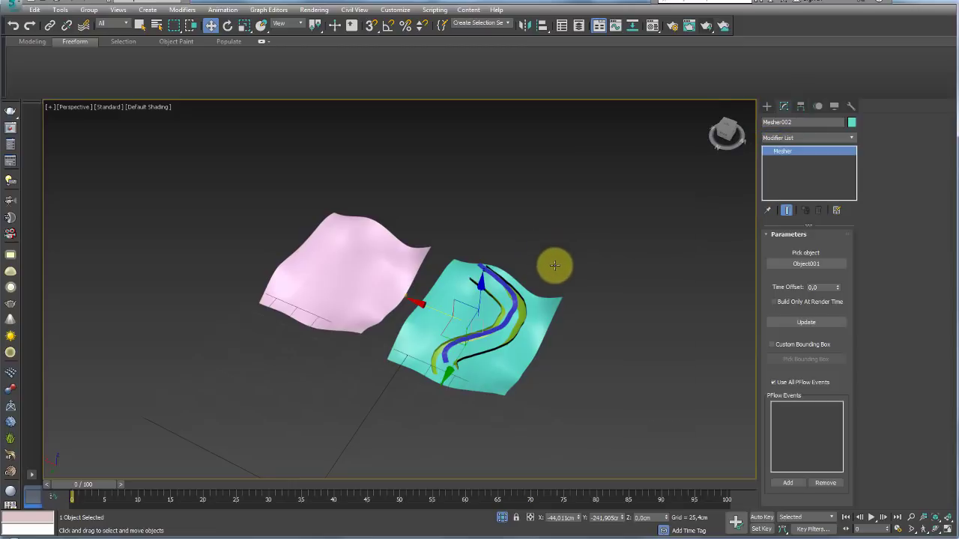
pyautogui.press('F4')
pyautogui.press('z')
pyautogui.hotkey('shift', 'z')
pyautogui.keyDown('alt'); pyautogui.moveTo(552, 261); pyautogui.dragTo(438, 211, button='middle'); pyautogui.keyUp('alt')
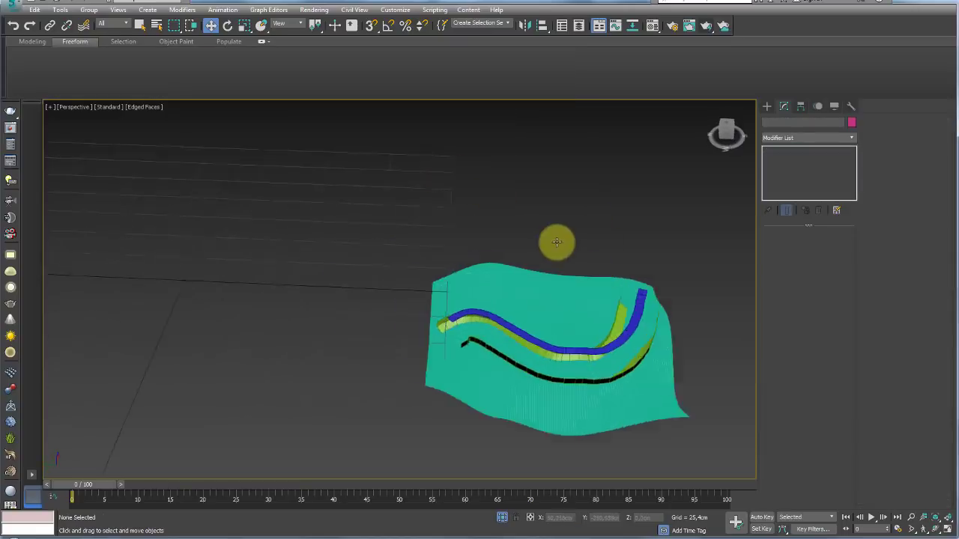
pyautogui.moveTo(557, 241)
pyautogui.keyDown('alt'); pyautogui.mouseDown(button='middle')
pyautogui.moveTo(524, 300)
pyautogui.moveTo(424, 250)
pyautogui.moveTo(463, 264)
pyautogui.mouseUp(button='middle'); pyautogui.keyUp('alt')
pyautogui.press('F3')
pyautogui.press('F3')
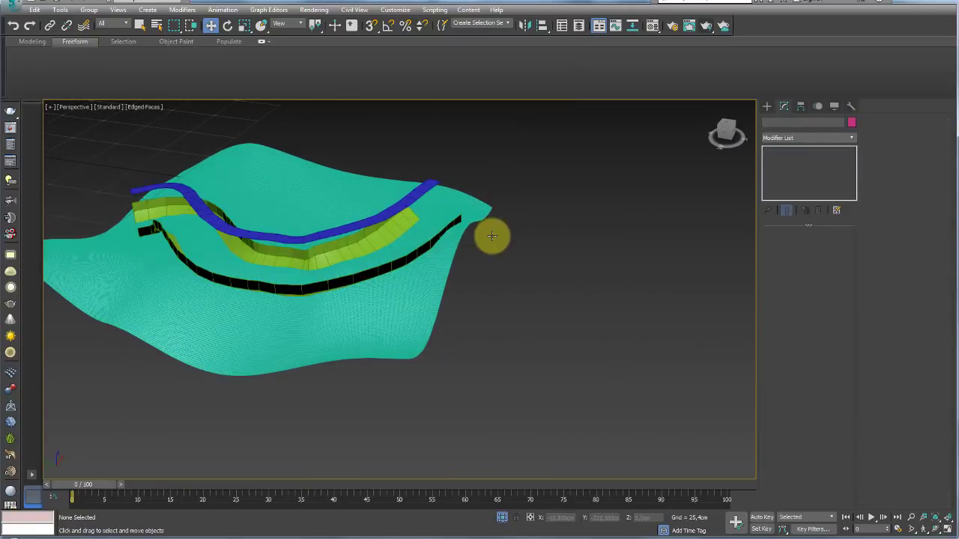
# Create a Conform space warp beside the cyan terrain
pyautogui.keyDown('alt'); pyautogui.moveTo(492, 235); pyautogui.dragTo(734, 142, button='middle'); pyautogui.keyUp('alt')
pyautogui.click(767, 106)
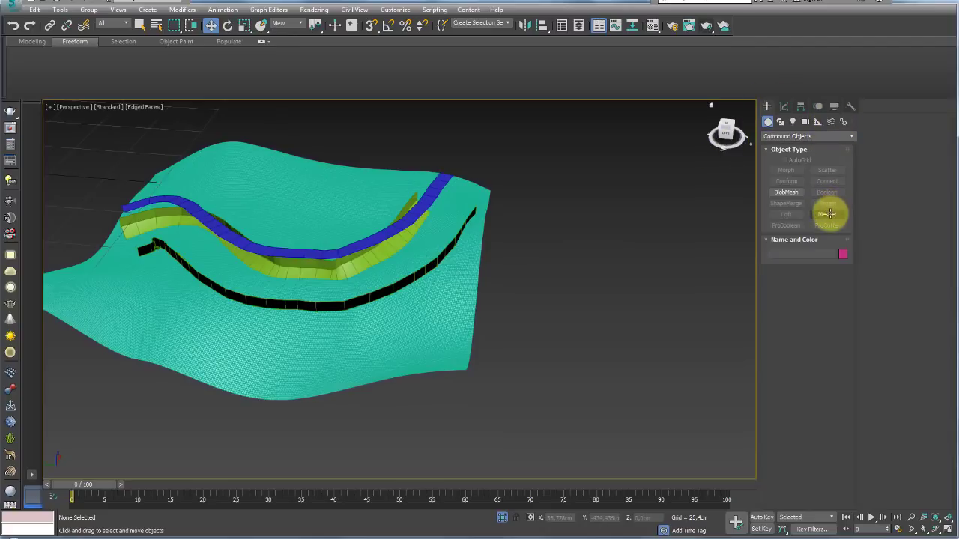
pyautogui.click(829, 121)
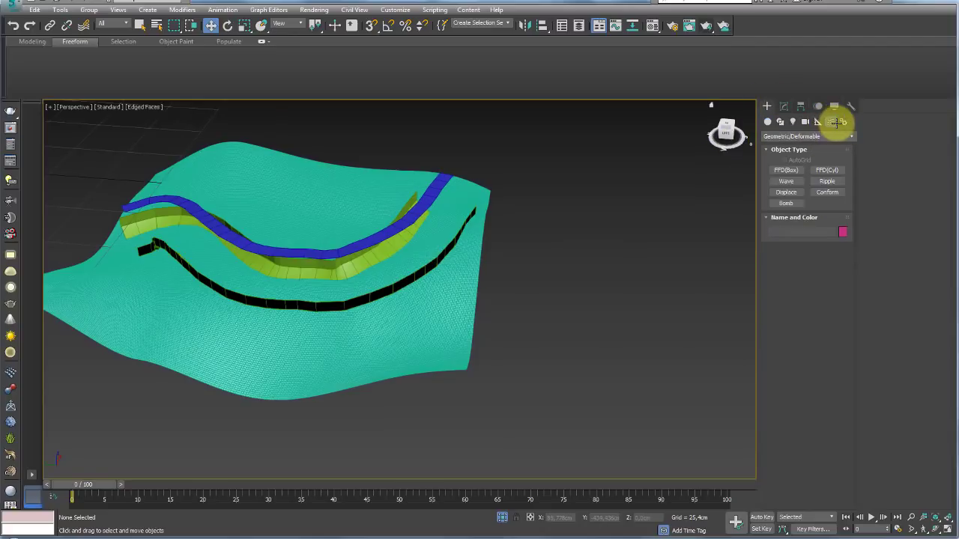
pyautogui.click(818, 196)
pyautogui.moveTo(524, 300); pyautogui.dragTo(599, 352)
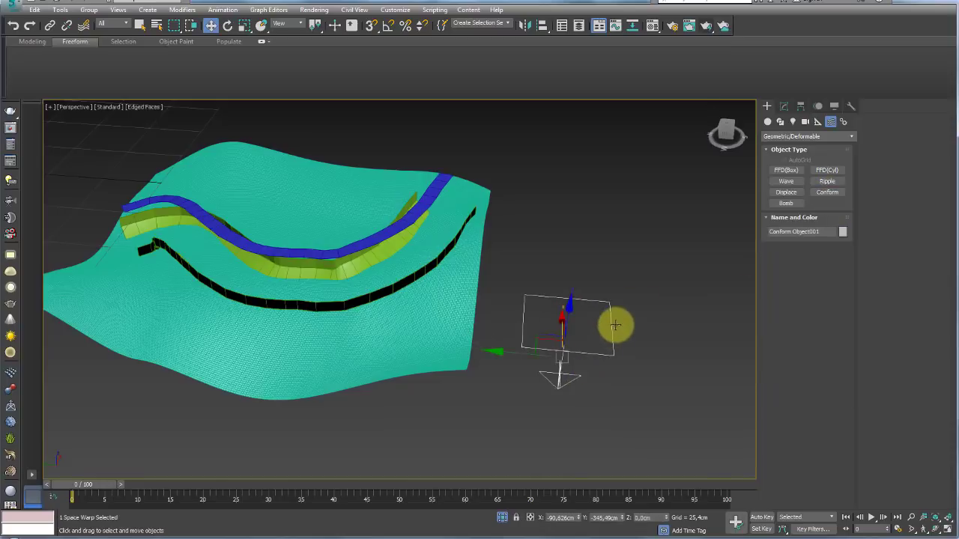
pyautogui.scroll(3, 541, 265)
pyautogui.scroll(-3, 542, 265)
# Set the road strip pista001 as the Conform warp's target object
pyautogui.click(783, 106)
pyautogui.moveTo(592, 225)
pyautogui.keyDown('alt'); pyautogui.mouseDown(button='middle')
pyautogui.moveTo(524, 247)
pyautogui.moveTo(542, 253)
pyautogui.moveTo(503, 274)
pyautogui.mouseUp(button='middle'); pyautogui.keyUp('alt')
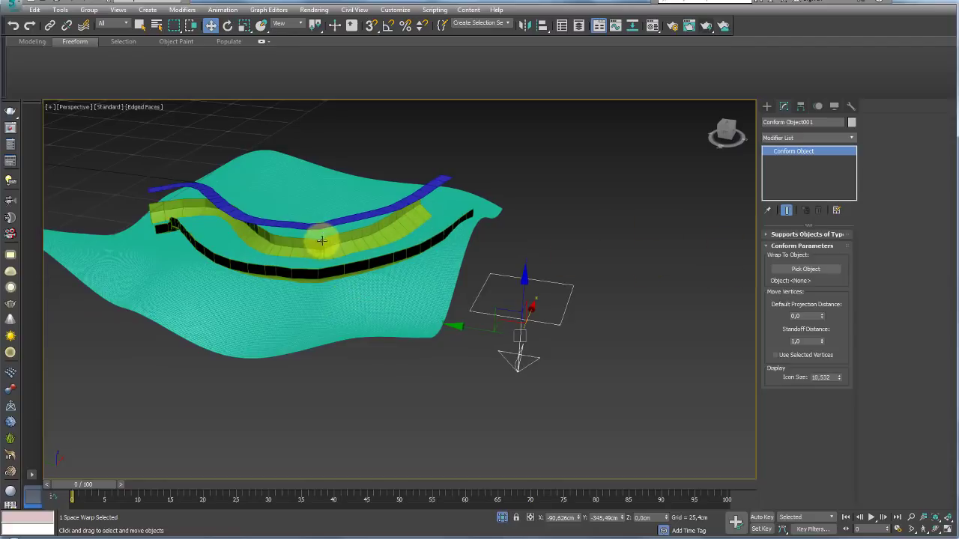
pyautogui.click(806, 268)
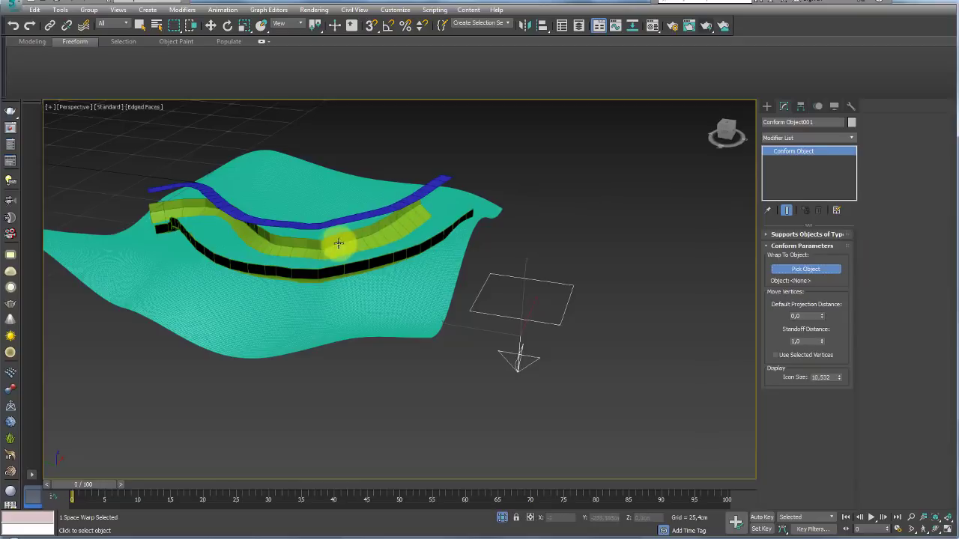
pyautogui.click(377, 229)
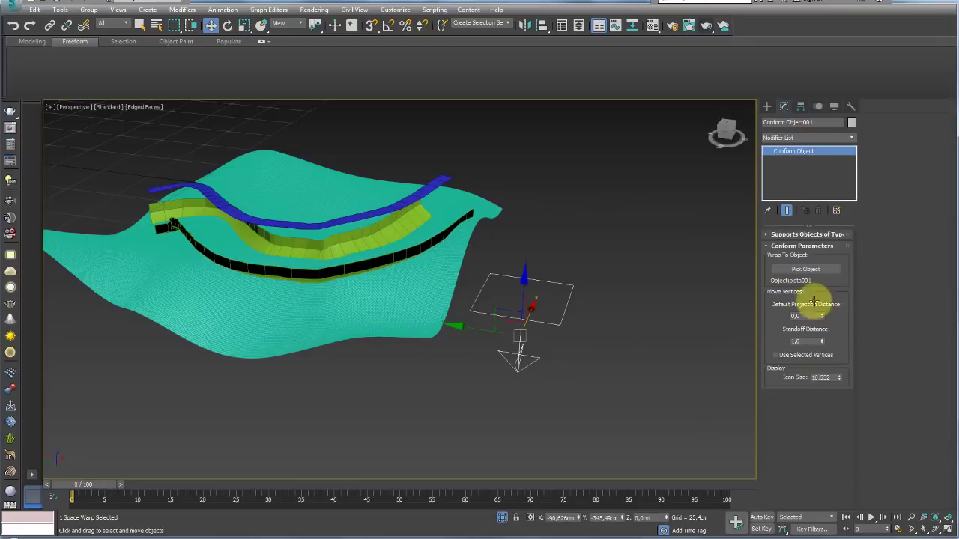
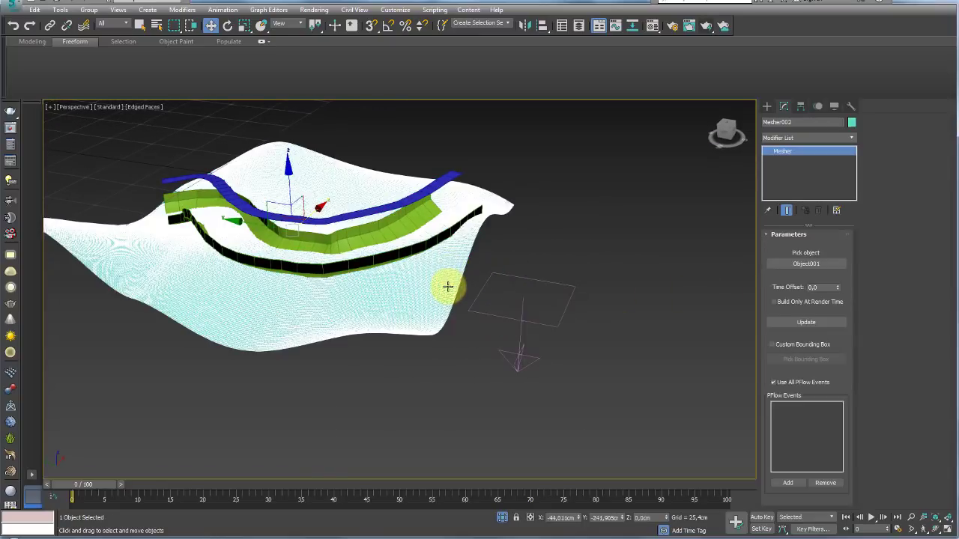
# Bind the terrain Mesher002 to the Conform space warp using Bind to Space Warp
pyautogui.click(478, 271)
pyautogui.click(445, 264)
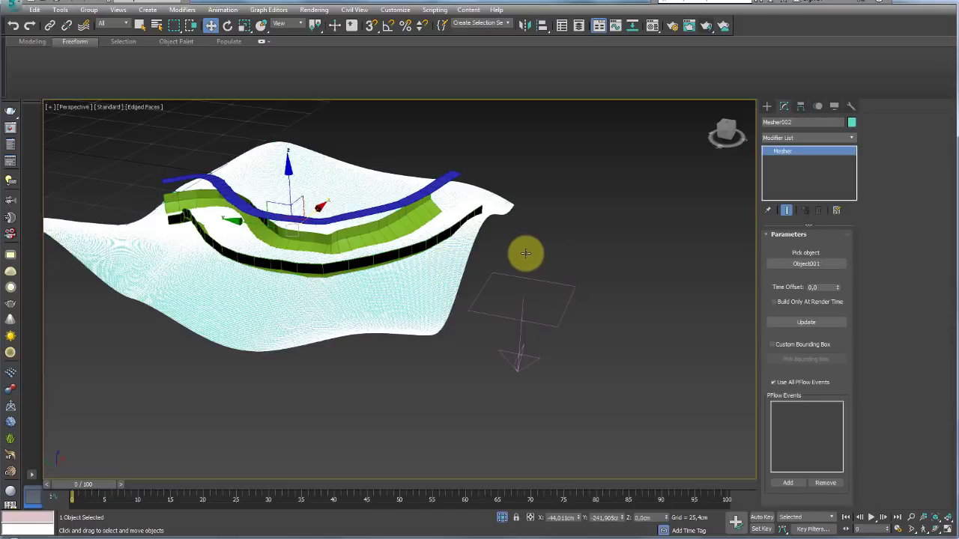
pyautogui.click(520, 252)
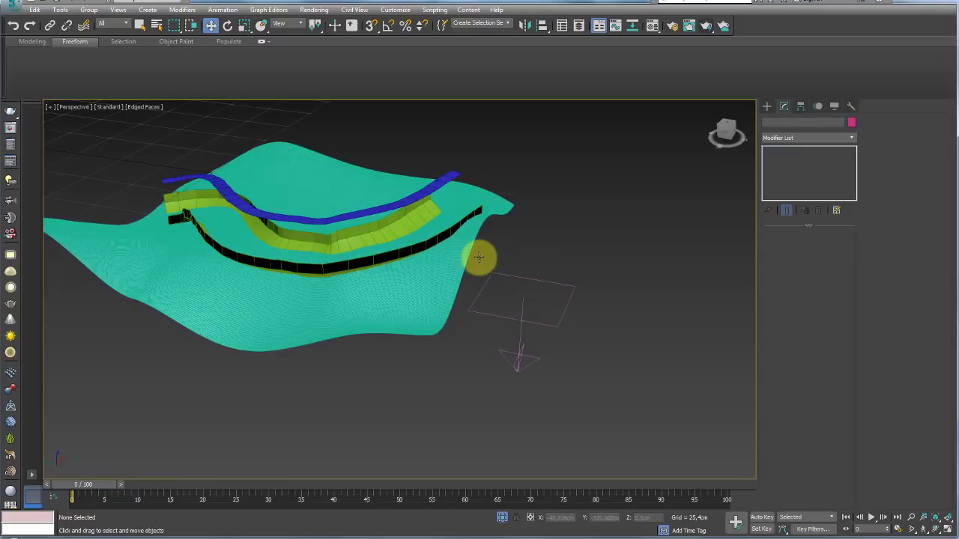
pyautogui.moveTo(458, 264); pyautogui.dragTo(519, 279)
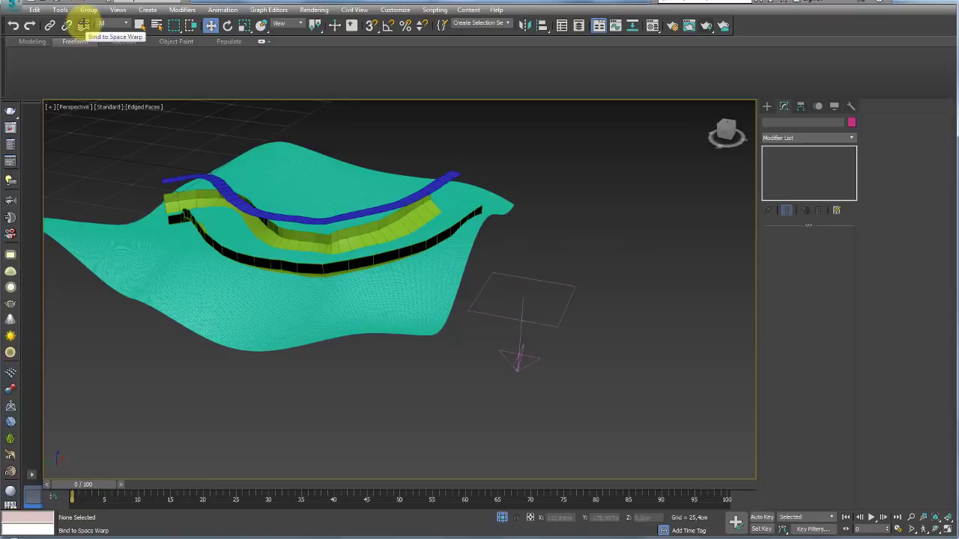
pyautogui.click(83, 24)
pyautogui.moveTo(455, 266)
pyautogui.mouseDown()
pyautogui.moveTo(547, 213)
pyautogui.moveTo(546, 283)
pyautogui.mouseUp()
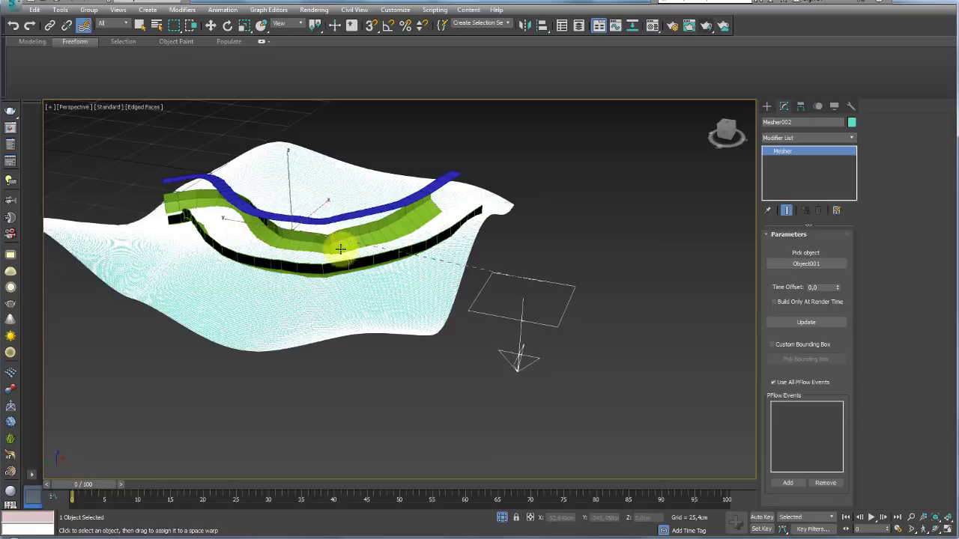
pyautogui.moveTo(403, 254); pyautogui.dragTo(403, 254)
# Orbit and zoom out over the terrain to check the new Conform binding
pyautogui.moveTo(397, 228)
pyautogui.keyDown('alt'); pyautogui.mouseDown(button='middle')
pyautogui.moveTo(434, 244)
pyautogui.moveTo(435, 270)
pyautogui.mouseUp(button='middle'); pyautogui.keyUp('alt')
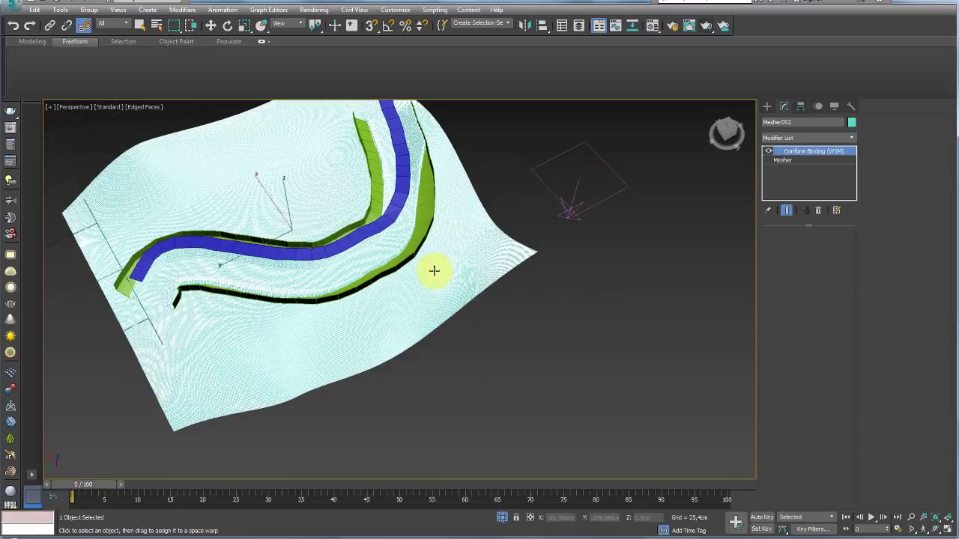
pyautogui.keyDown('alt'); pyautogui.moveTo(476, 221); pyautogui.dragTo(413, 158, button='middle'); pyautogui.keyUp('alt')
pyautogui.scroll(-3, 498, 195)
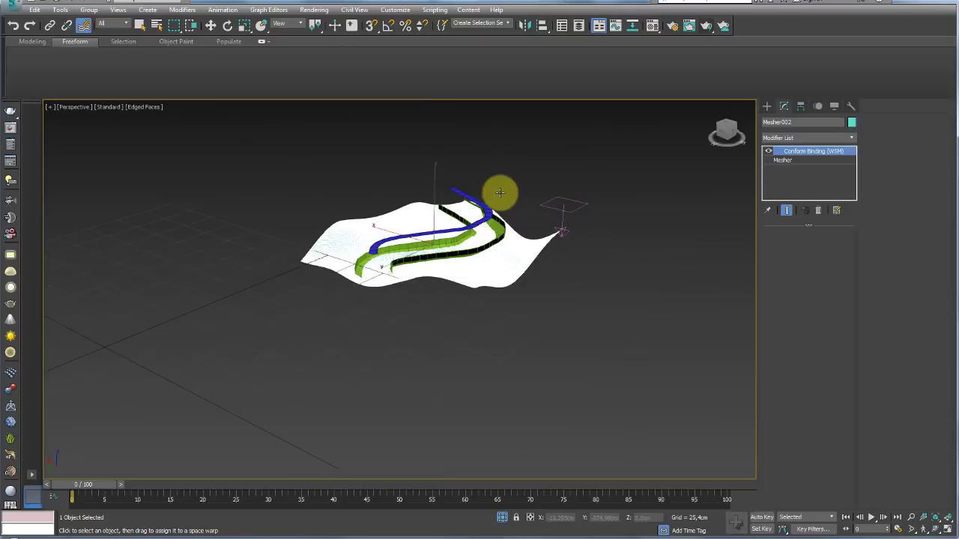
pyautogui.rightClick(500, 194)
# Move the blue piste strip straight up along Z, high above the terrain
pyautogui.click(513, 199)
pyautogui.click(457, 185)
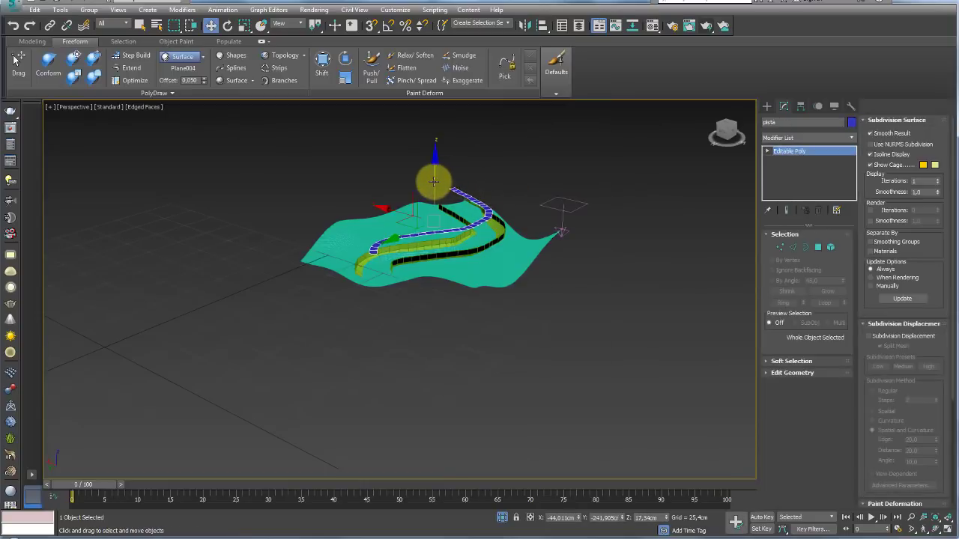
pyautogui.moveTo(434, 181)
pyautogui.mouseDown()
pyautogui.moveTo(427, 90)
pyautogui.moveTo(435, 97)
pyautogui.mouseUp()
pyautogui.scroll(2, 466, 251)
pyautogui.scroll(3, 517, 244)
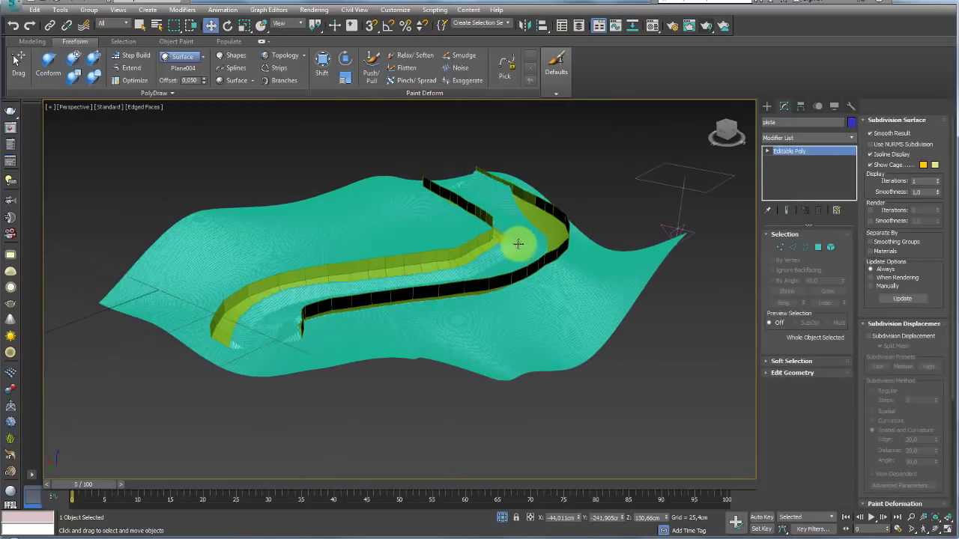
pyautogui.keyDown('alt'); pyautogui.moveTo(517, 244); pyautogui.dragTo(497, 200, button='middle'); pyautogui.keyUp('alt')
pyautogui.scroll(3, 528, 260)
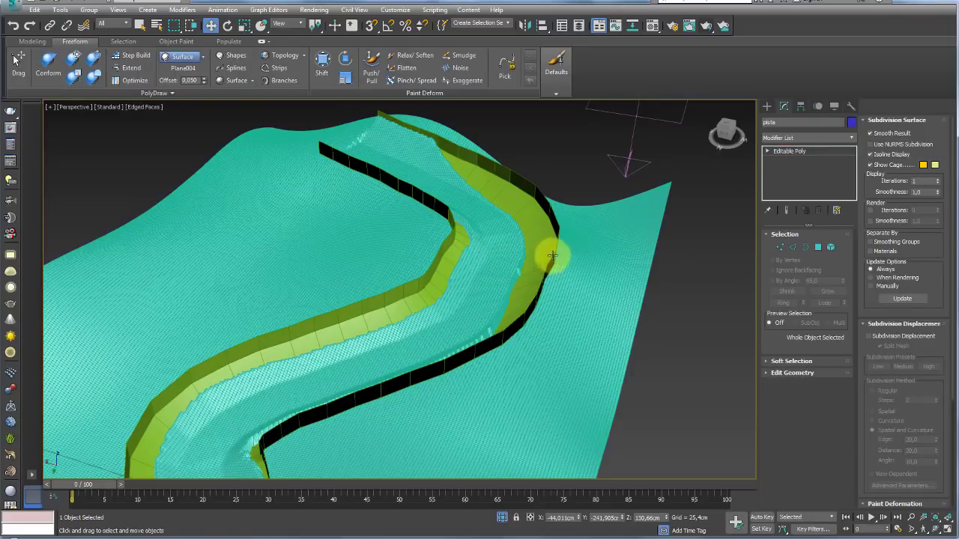
# Select the green road piste001 and orbit around it to inspect the conformed terrain
pyautogui.click(551, 256)
pyautogui.keyDown('alt'); pyautogui.moveTo(520, 274); pyautogui.dragTo(350, 241, button='middle'); pyautogui.keyUp('alt')
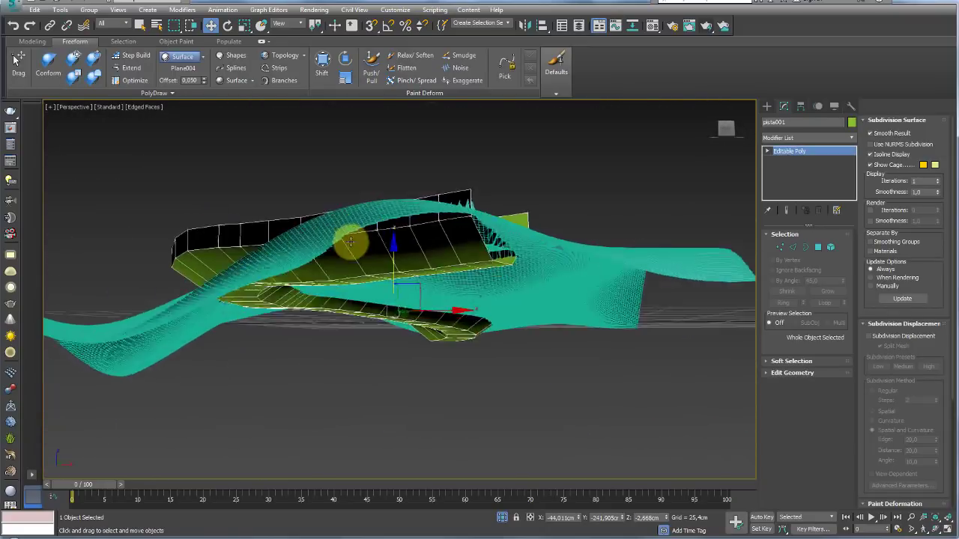
pyautogui.scroll(2, 350, 241)
pyautogui.moveTo(533, 274)
pyautogui.keyDown('alt'); pyautogui.mouseDown(button='middle')
pyautogui.moveTo(495, 298)
pyautogui.moveTo(488, 322)
pyautogui.moveTo(374, 317)
pyautogui.mouseUp(button='middle'); pyautogui.keyUp('alt')
pyautogui.scroll(-3, 488, 323)
# Select the Conform space warp, change its Standoff Distance from 1,0 to 0,05, and inspect the result
pyautogui.click(211, 316)
pyautogui.scroll(-2, 275, 316)
pyautogui.keyDown('alt'); pyautogui.moveTo(275, 317); pyautogui.dragTo(397, 288, button='middle'); pyautogui.keyUp('alt')
pyautogui.scroll(4, 364, 299)
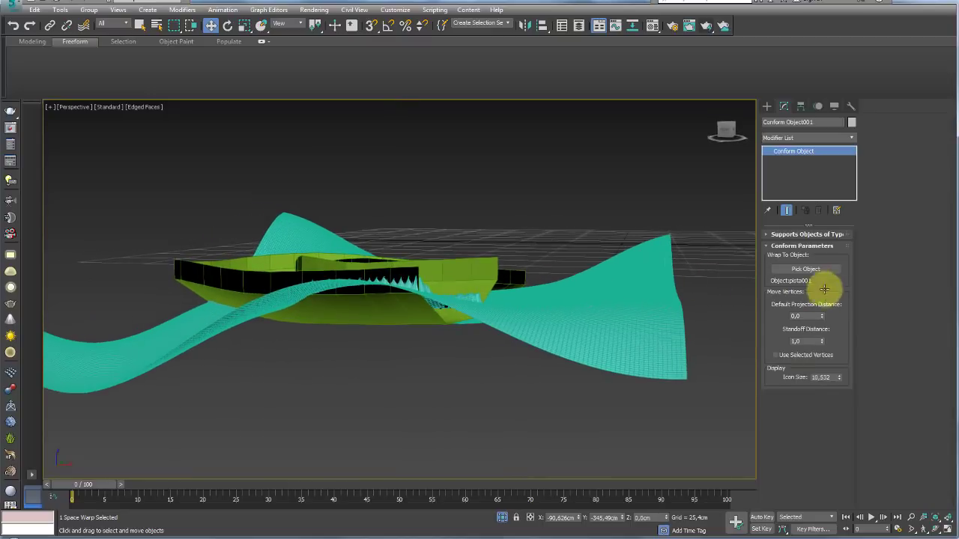
pyautogui.click(805, 340)
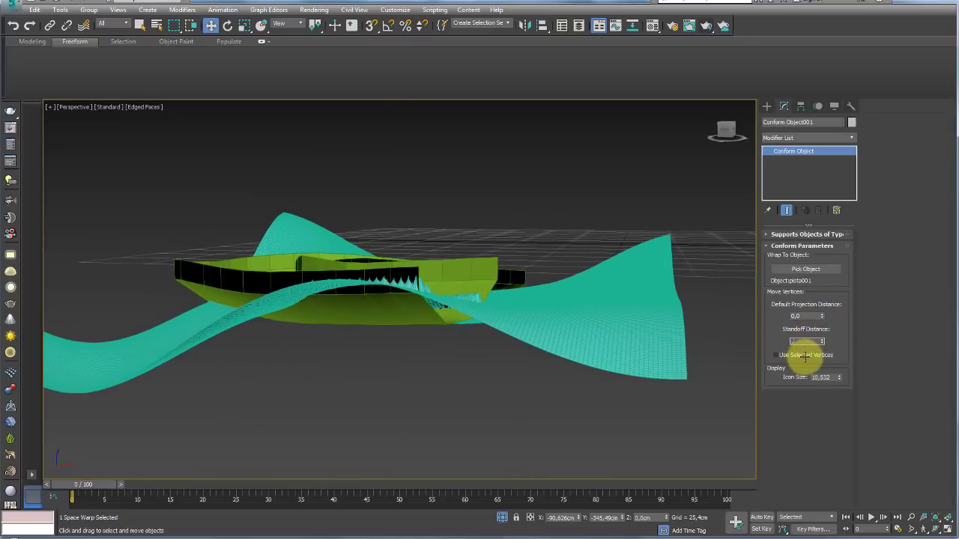
pyautogui.write('0,5')
pyautogui.press('Return')
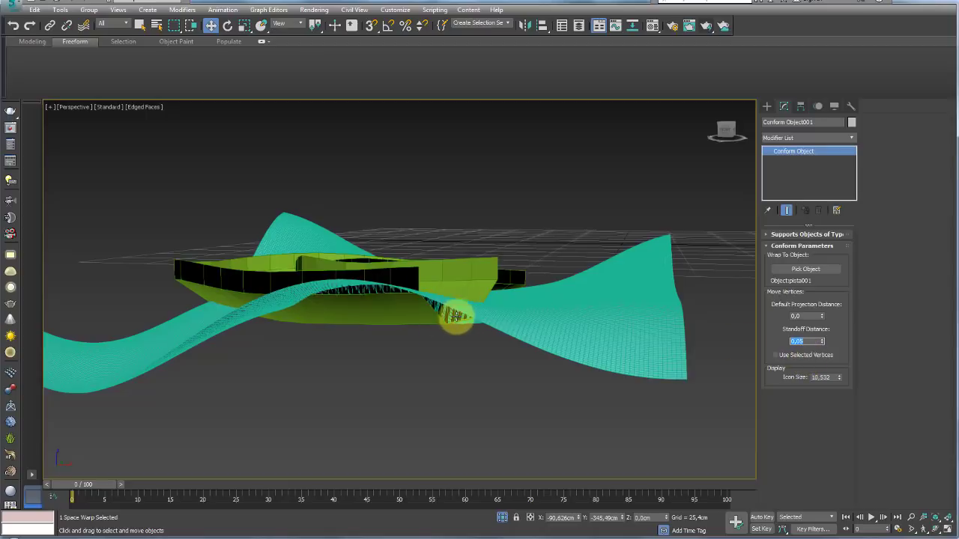
pyautogui.moveTo(460, 318)
pyautogui.keyDown('alt'); pyautogui.mouseDown(button='middle')
pyautogui.moveTo(449, 315)
pyautogui.moveTo(470, 342)
pyautogui.moveTo(475, 306)
pyautogui.moveTo(317, 231)
pyautogui.moveTo(377, 222)
pyautogui.mouseUp(button='middle'); pyautogui.keyUp('alt')
pyautogui.scroll(5, 465, 356)
pyautogui.scroll(5, 439, 360)
pyautogui.scroll(-3, 475, 322)
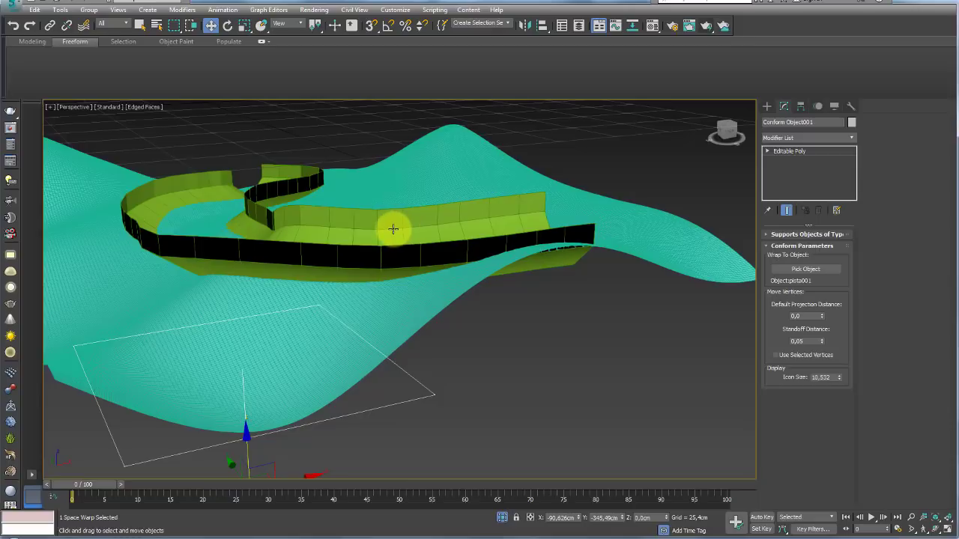
# Hide the selected green road to expose the terrain beneath it
pyautogui.click(393, 228)
pyautogui.rightClick(395, 221)
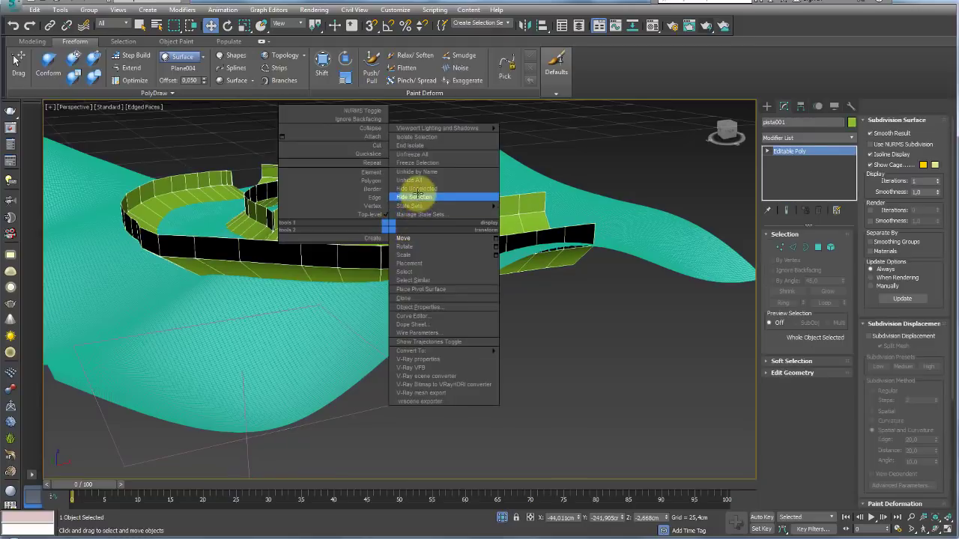
pyautogui.click(413, 188)
pyautogui.scroll(-5, 344, 230)
pyautogui.moveTo(372, 246)
pyautogui.keyDown('alt'); pyautogui.mouseDown(button='middle')
pyautogui.moveTo(466, 289)
pyautogui.moveTo(437, 349)
pyautogui.moveTo(428, 324)
pyautogui.moveTo(455, 308)
pyautogui.moveTo(426, 317)
pyautogui.moveTo(347, 299)
pyautogui.moveTo(385, 292)
pyautogui.moveTo(451, 336)
pyautogui.moveTo(479, 312)
pyautogui.moveTo(447, 312)
pyautogui.mouseUp(button='middle'); pyautogui.keyUp('alt')
# Switch to Default Shading without edges, inspect the terrain, then Unhide All
pyautogui.press('F4')
pyautogui.scroll(3, 428, 323)
pyautogui.scroll(3, 379, 325)
pyautogui.scroll(3, 454, 341)
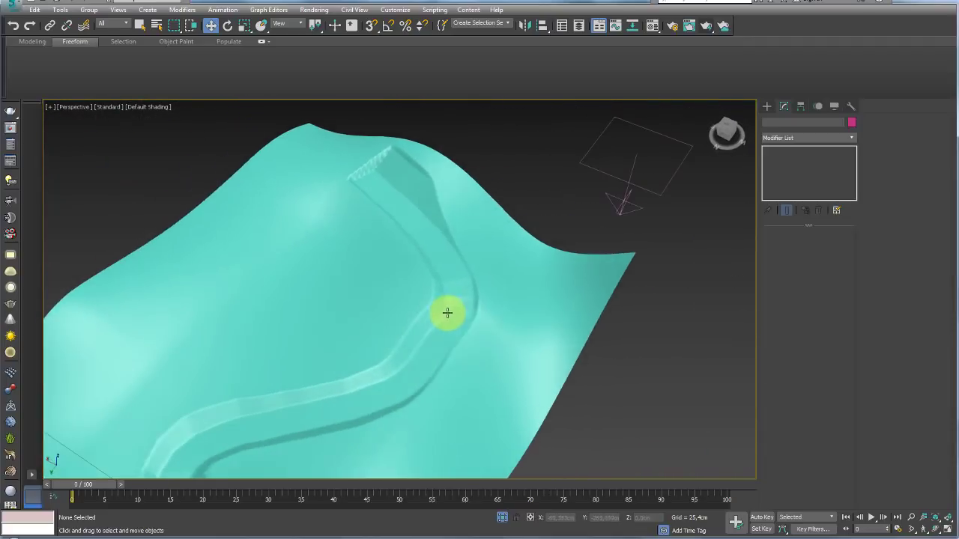
pyautogui.rightClick(458, 270)
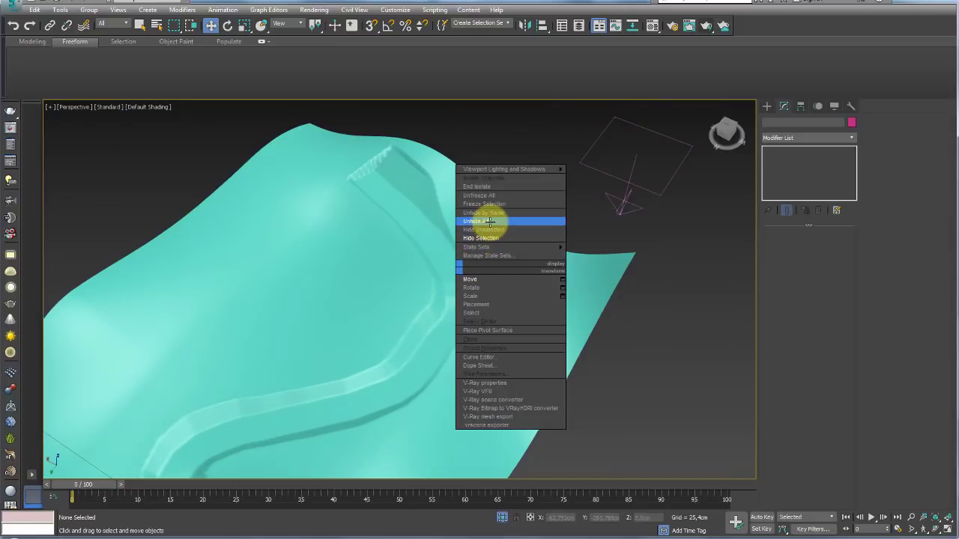
pyautogui.click(492, 229)
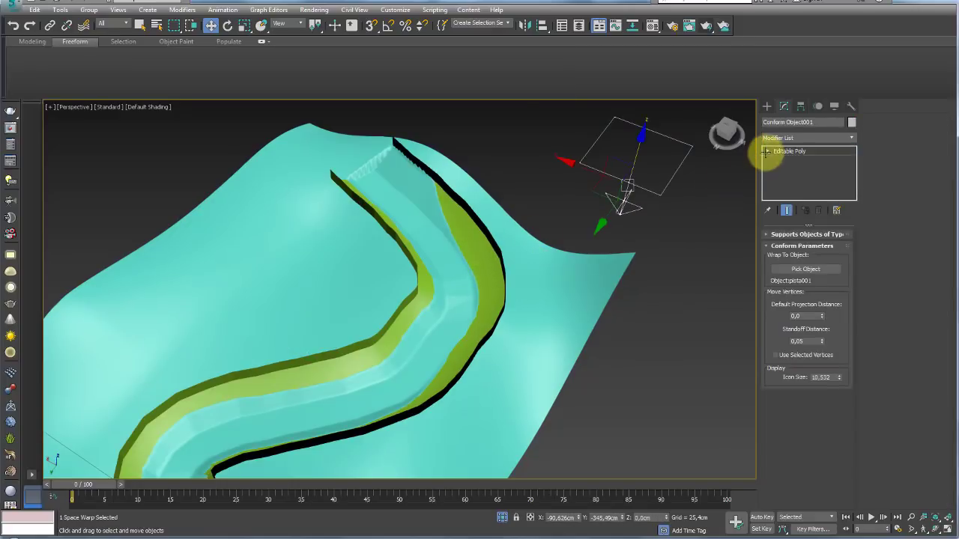
# In the road's Vertex mode, enable Use Soft Selection with Falloff 10 and select the corner vertices
pyautogui.click(449, 199)
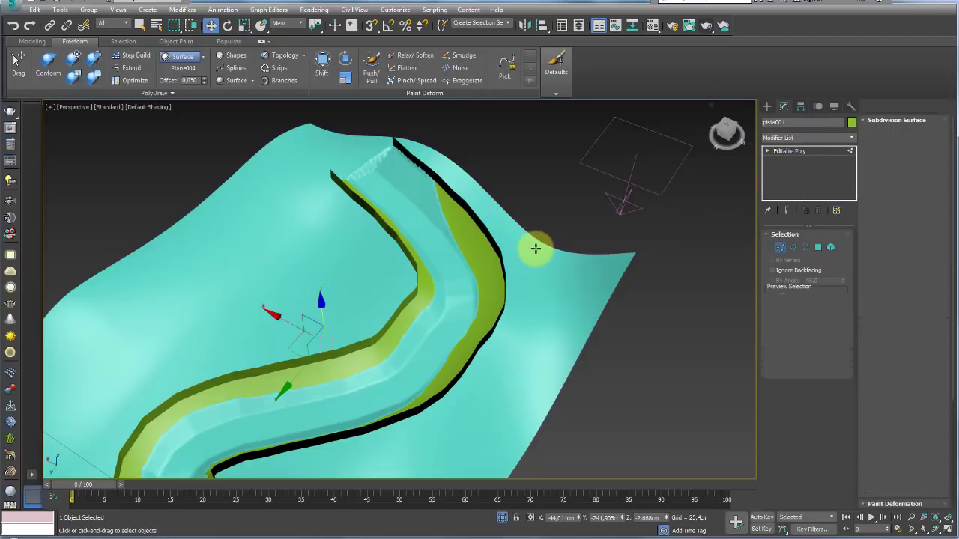
pyautogui.press('1')
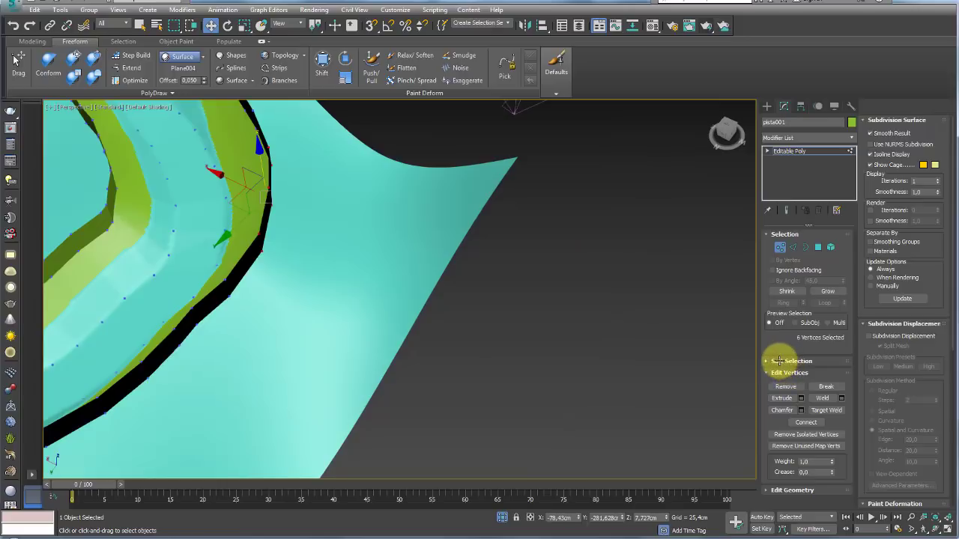
pyautogui.click(777, 361)
pyautogui.click(870, 133)
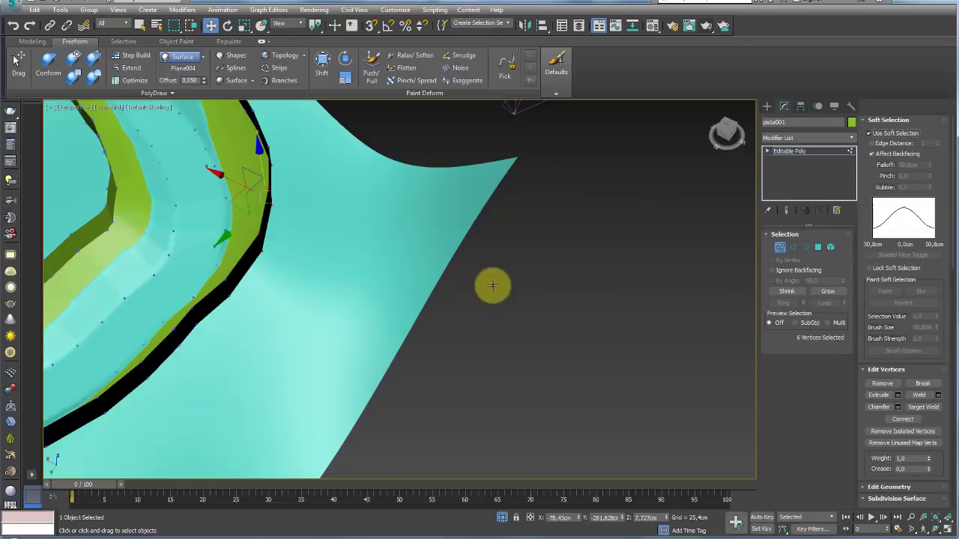
pyautogui.click(229, 203)
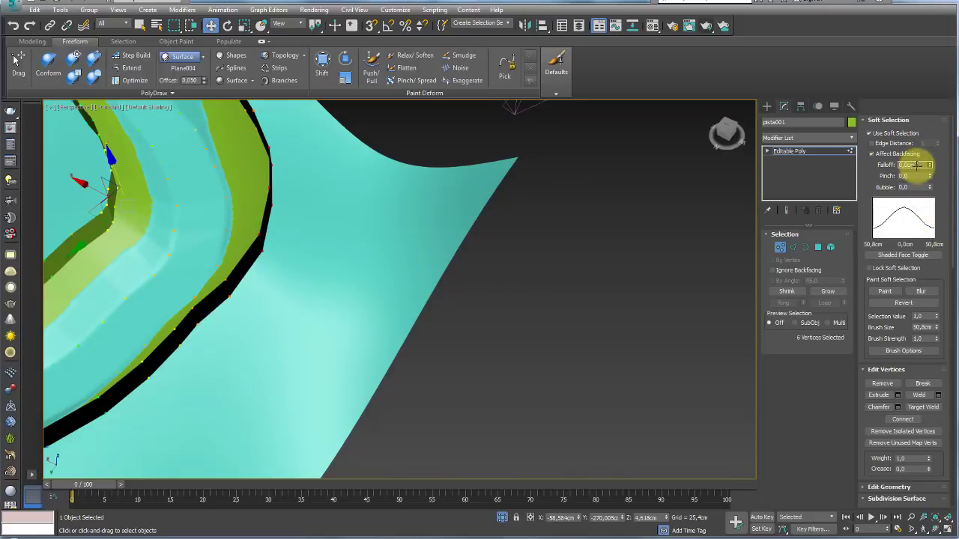
pyautogui.write('10')
pyautogui.click(243, 221)
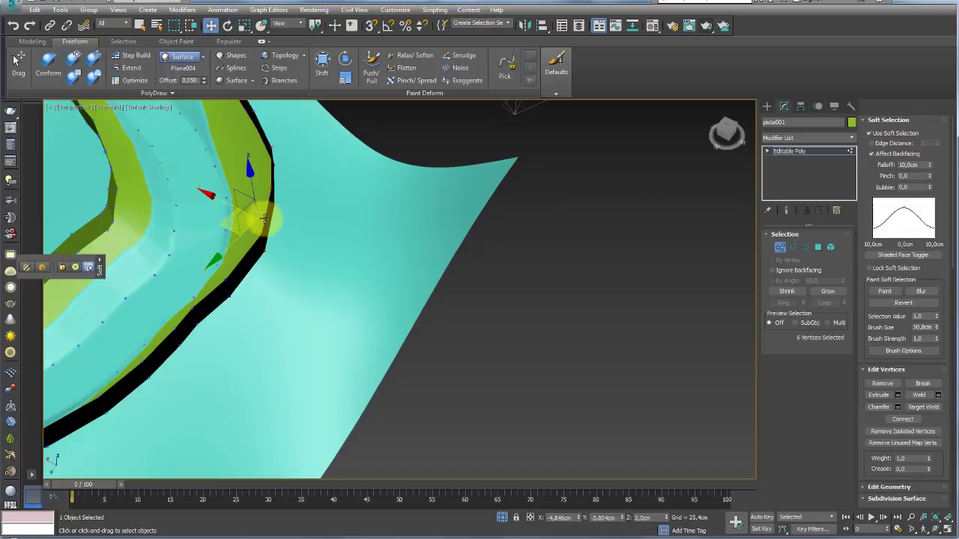
# Push the road's corner vertices outward and down into the terrain
pyautogui.moveTo(264, 218); pyautogui.dragTo(334, 236)
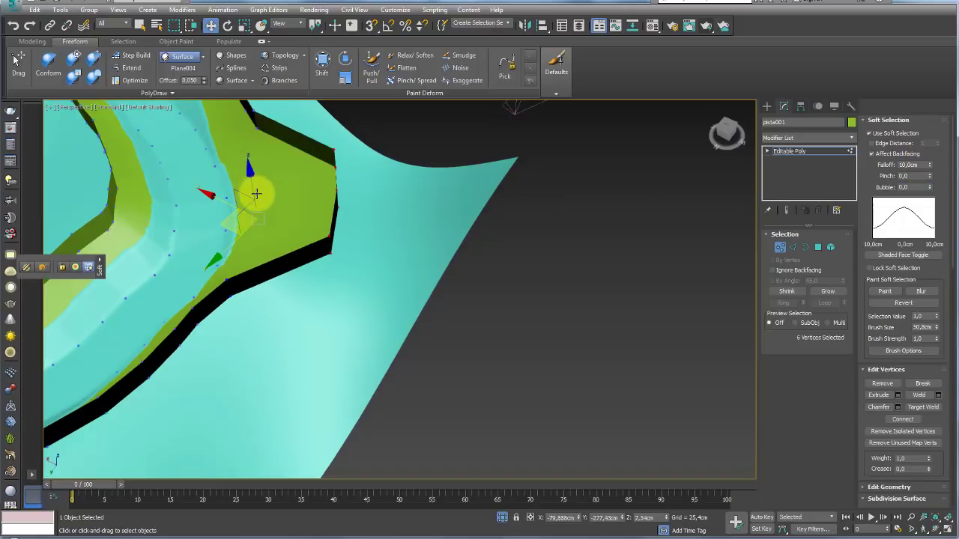
pyautogui.moveTo(256, 194); pyautogui.dragTo(332, 171)
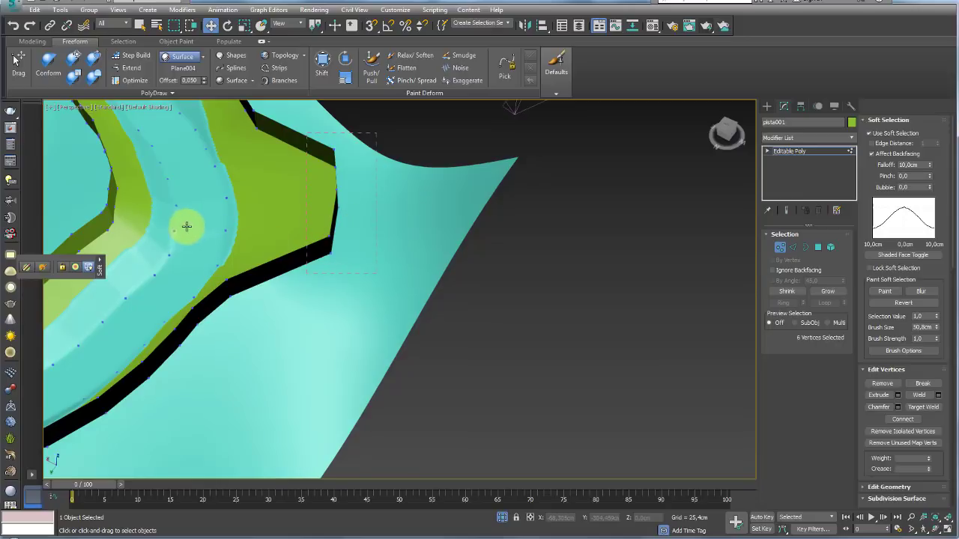
pyautogui.moveTo(188, 223)
pyautogui.keyDown('alt'); pyautogui.mouseDown(button='middle')
pyautogui.moveTo(272, 199)
pyautogui.moveTo(263, 202)
pyautogui.moveTo(342, 157)
pyautogui.mouseUp(button='middle'); pyautogui.keyUp('alt')
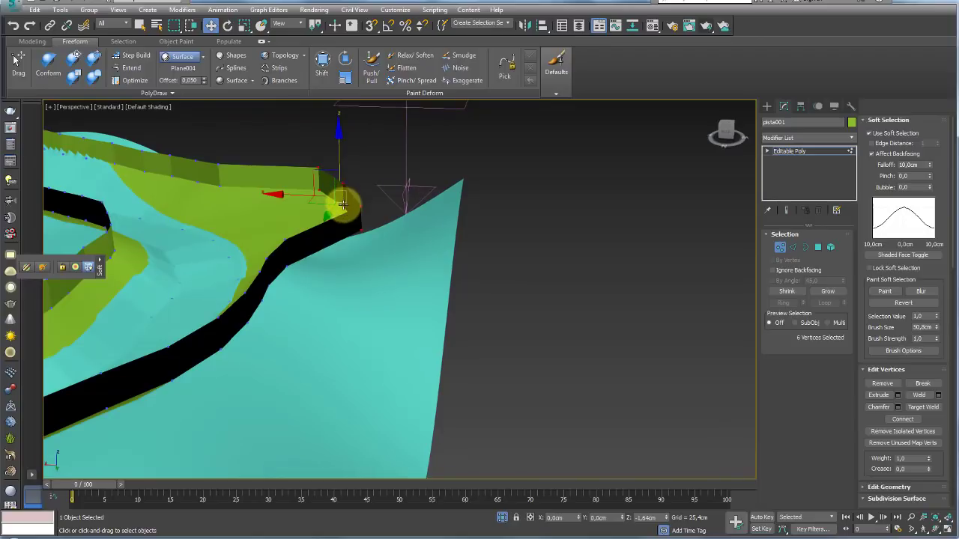
pyautogui.hotkey('ctrl', 'z')
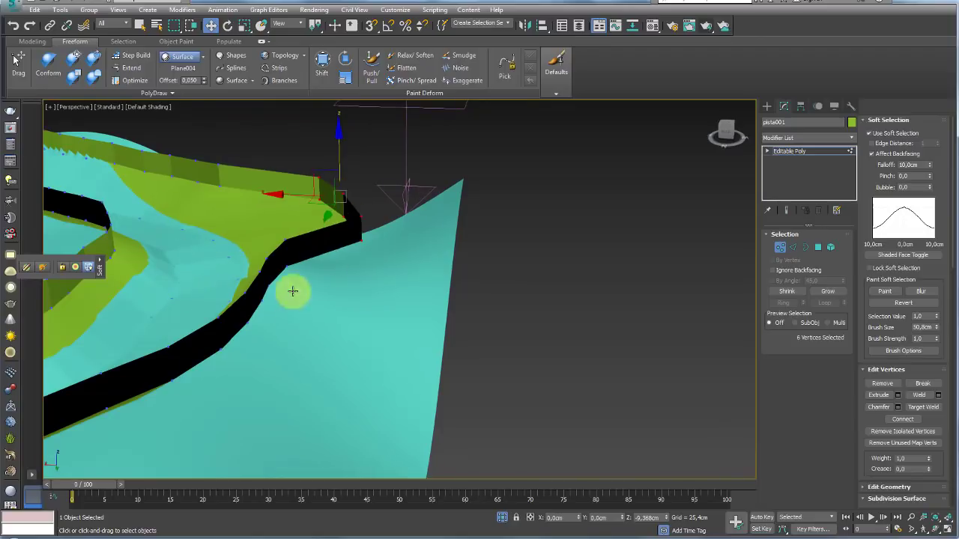
pyautogui.moveTo(267, 257); pyautogui.dragTo(260, 241)
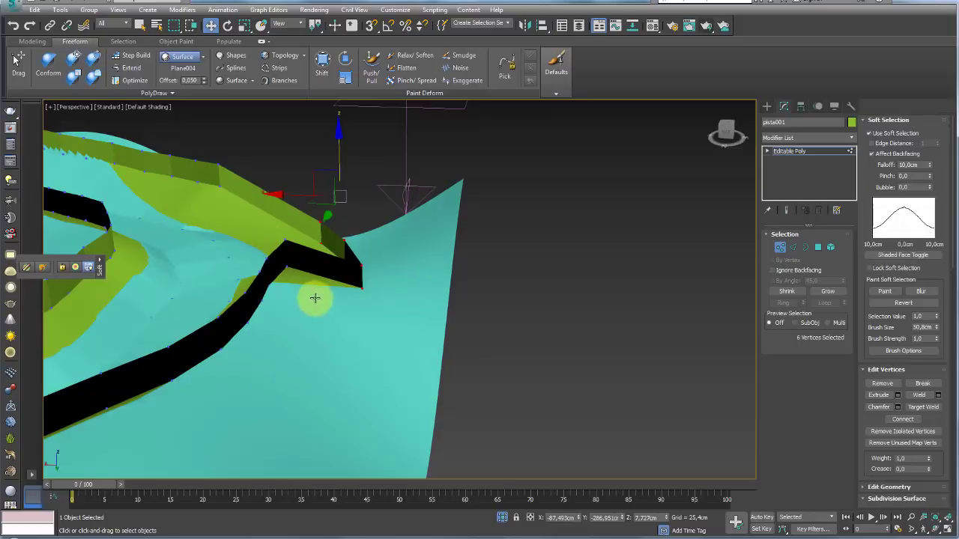
pyautogui.click(785, 154)
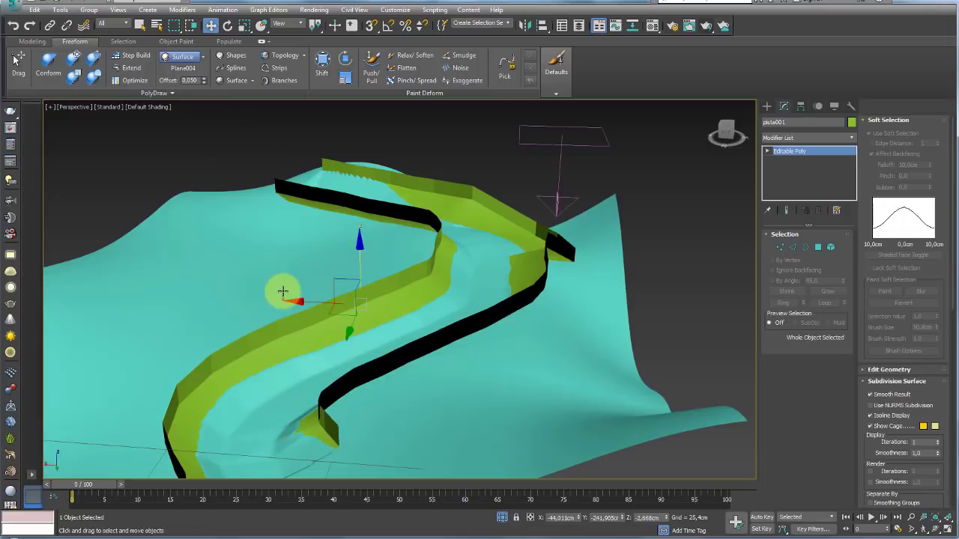
# Collapse the terrain's Conform Binding into its mesh with Collapse To
pyautogui.keyDown('alt'); pyautogui.moveTo(283, 292); pyautogui.dragTo(432, 317, button='middle'); pyautogui.keyUp('alt')
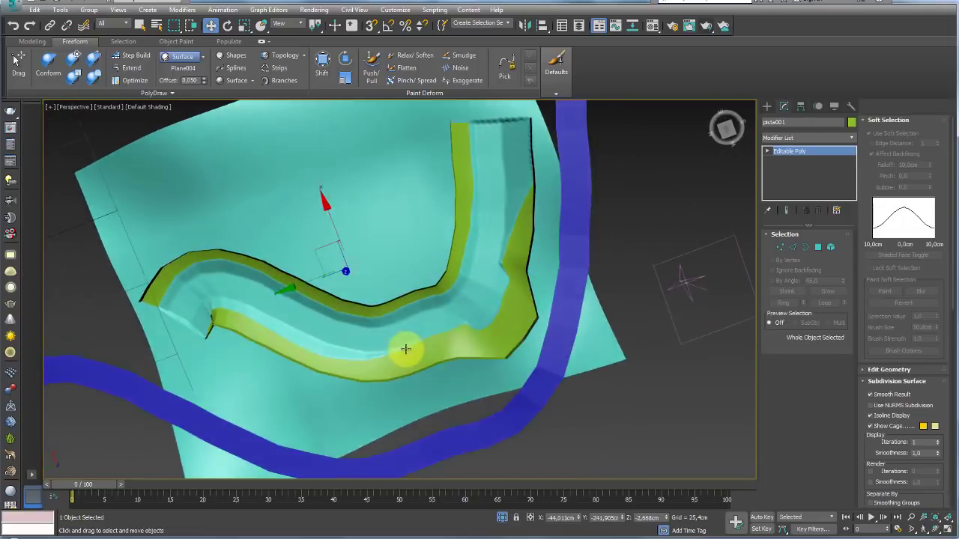
pyautogui.scroll(5, 431, 317)
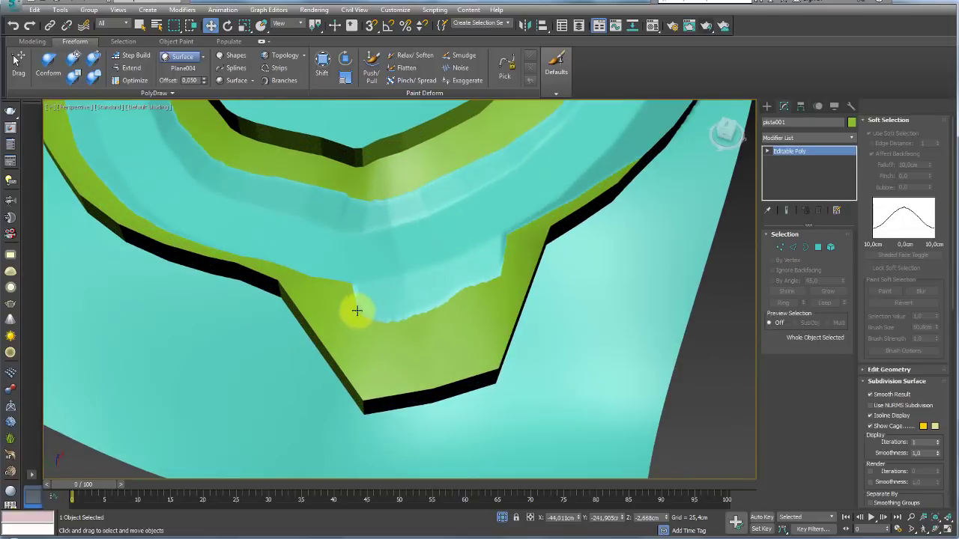
pyautogui.moveTo(406, 335)
pyautogui.keyDown('alt'); pyautogui.mouseDown(button='middle')
pyautogui.moveTo(428, 311)
pyautogui.moveTo(443, 253)
pyautogui.mouseUp(button='middle'); pyautogui.keyUp('alt')
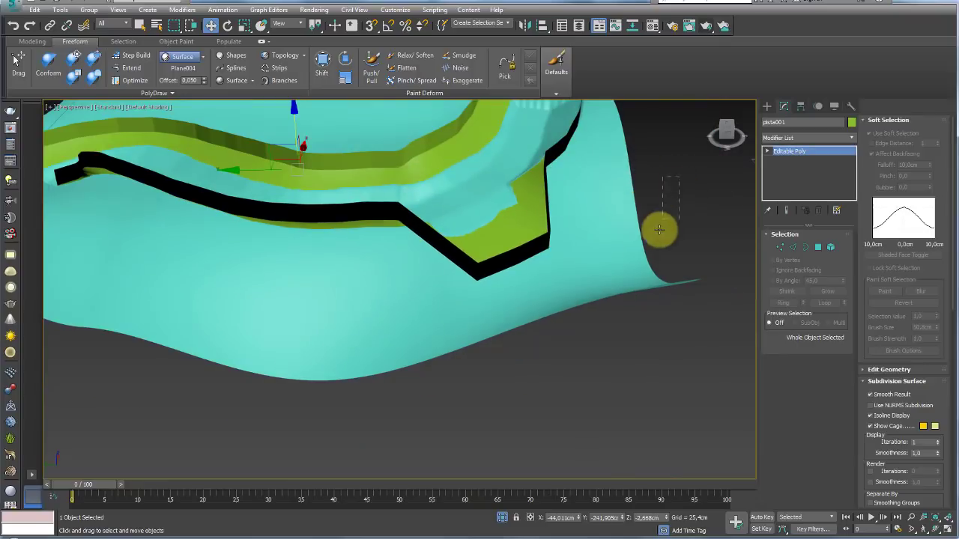
pyautogui.click(612, 272)
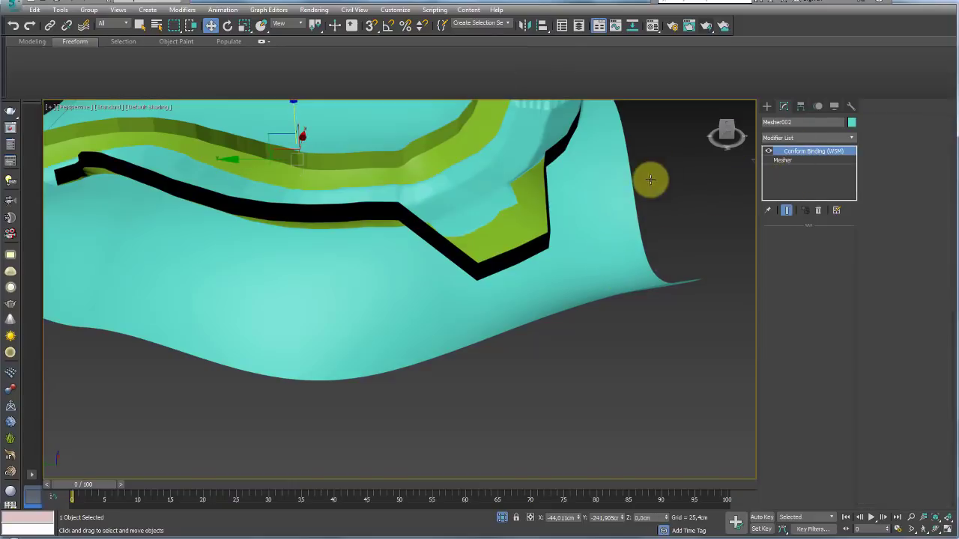
pyautogui.keyDown('alt'); pyautogui.moveTo(648, 180); pyautogui.dragTo(625, 252, button='middle'); pyautogui.keyUp('alt')
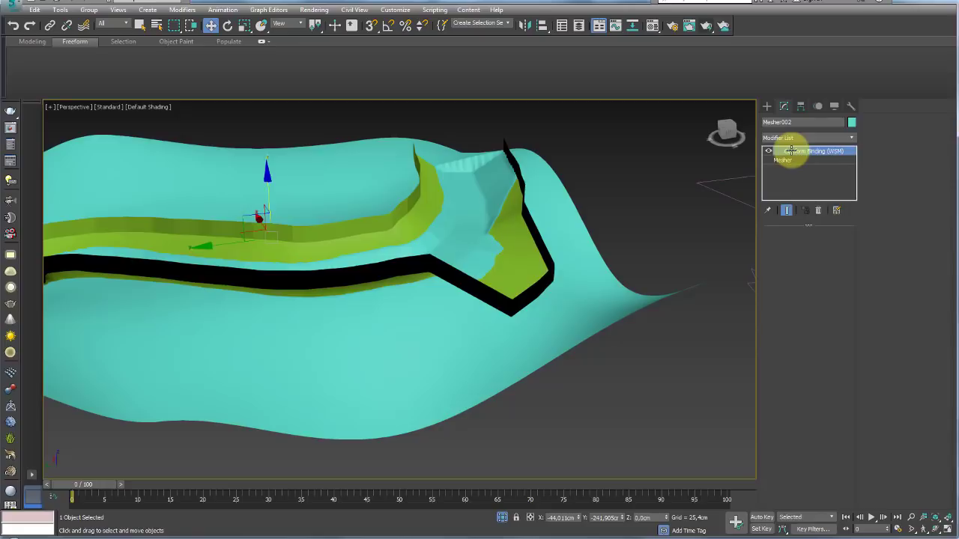
pyautogui.rightClick(790, 150)
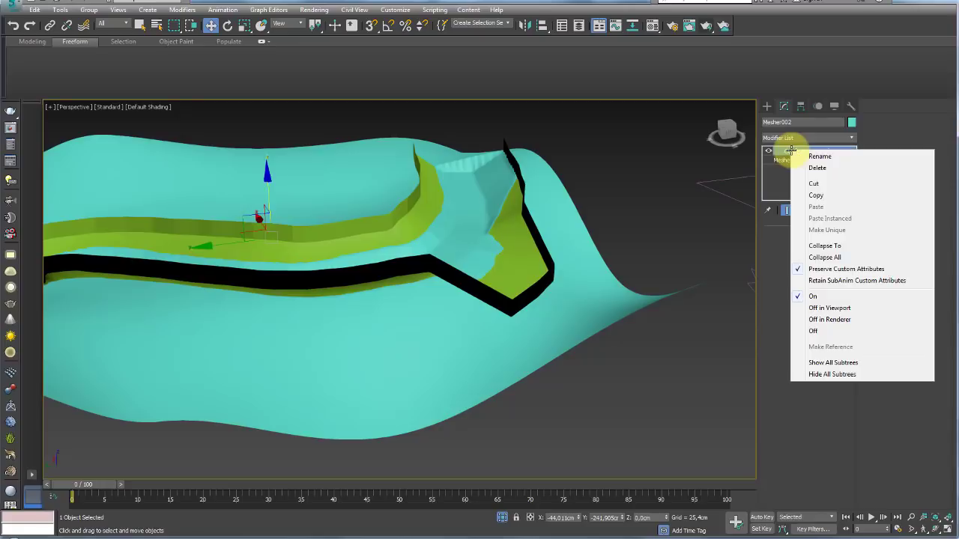
pyautogui.click(823, 246)
# Move the green road piste001 down below the terrain and view the groove from above with edges
pyautogui.moveTo(533, 252)
pyautogui.keyDown('alt'); pyautogui.mouseDown(button='middle')
pyautogui.moveTo(582, 209)
pyautogui.moveTo(583, 283)
pyautogui.mouseUp(button='middle'); pyautogui.keyUp('alt')
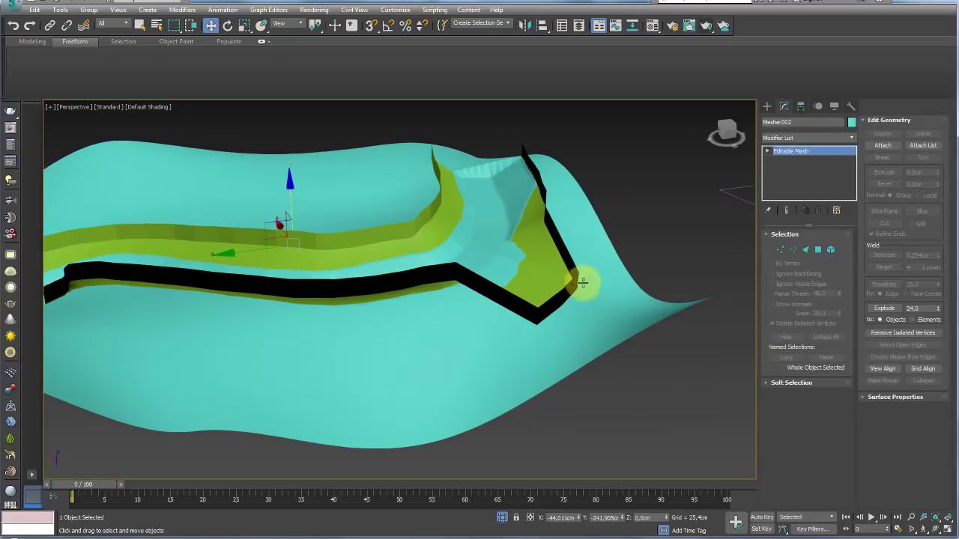
pyautogui.click(547, 274)
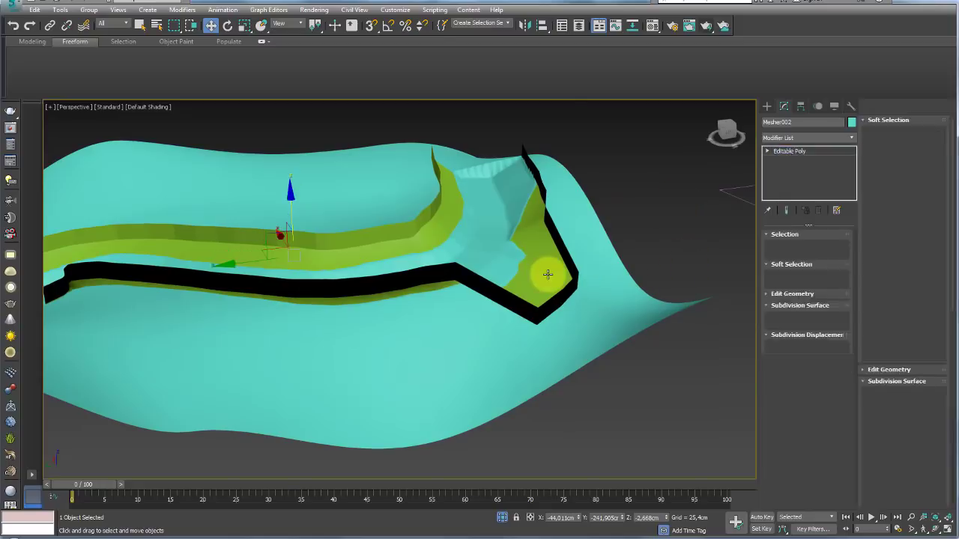
pyautogui.scroll(-5, 464, 263)
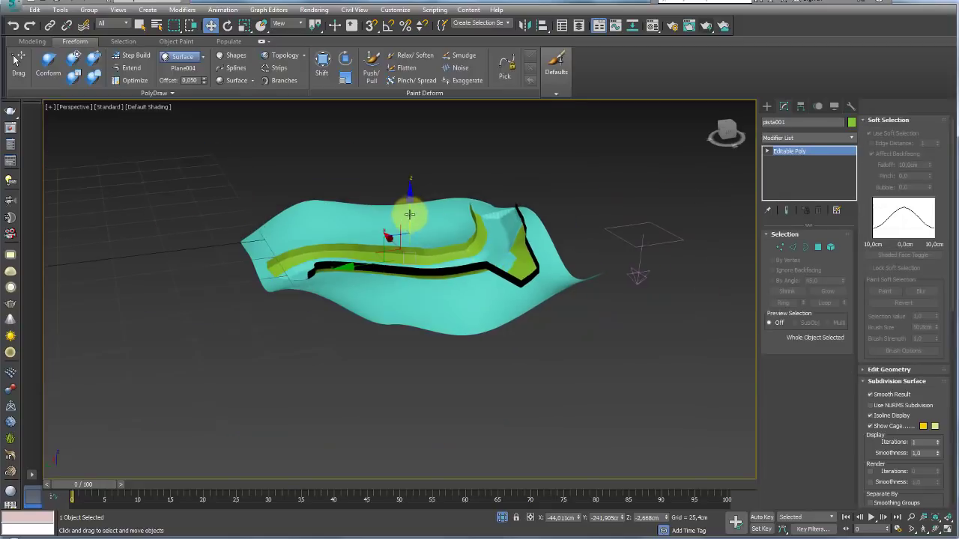
pyautogui.moveTo(410, 215); pyautogui.dragTo(412, 367)
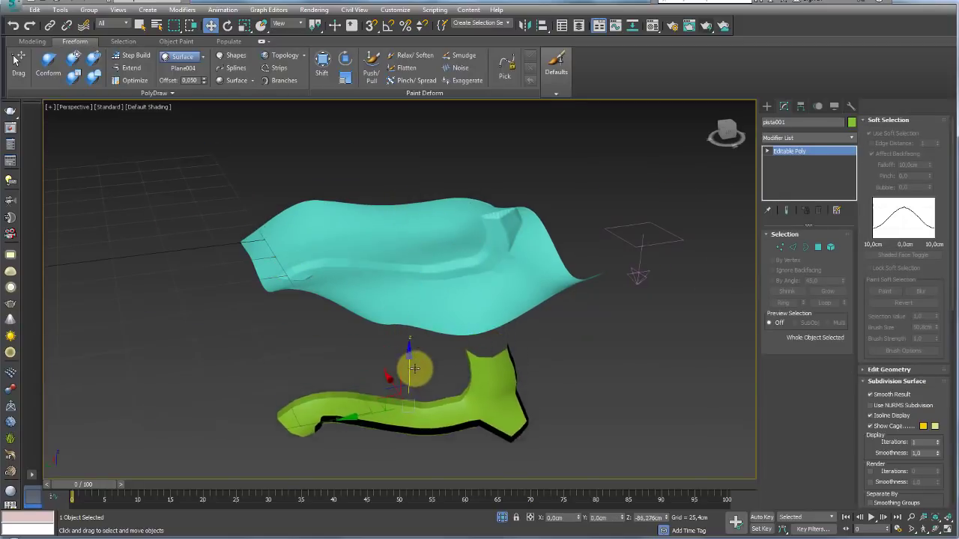
pyautogui.click(498, 267)
pyautogui.moveTo(535, 252)
pyautogui.keyDown('alt'); pyautogui.mouseDown(button='middle')
pyautogui.moveTo(578, 289)
pyautogui.moveTo(498, 272)
pyautogui.moveTo(439, 240)
pyautogui.moveTo(497, 231)
pyautogui.moveTo(483, 254)
pyautogui.moveTo(413, 272)
pyautogui.moveTo(523, 213)
pyautogui.mouseUp(button='middle'); pyautogui.keyUp('alt')
pyautogui.scroll(5, 498, 271)
pyautogui.press('F4')
pyautogui.press('F4')
pyautogui.scroll(-3, 458, 277)
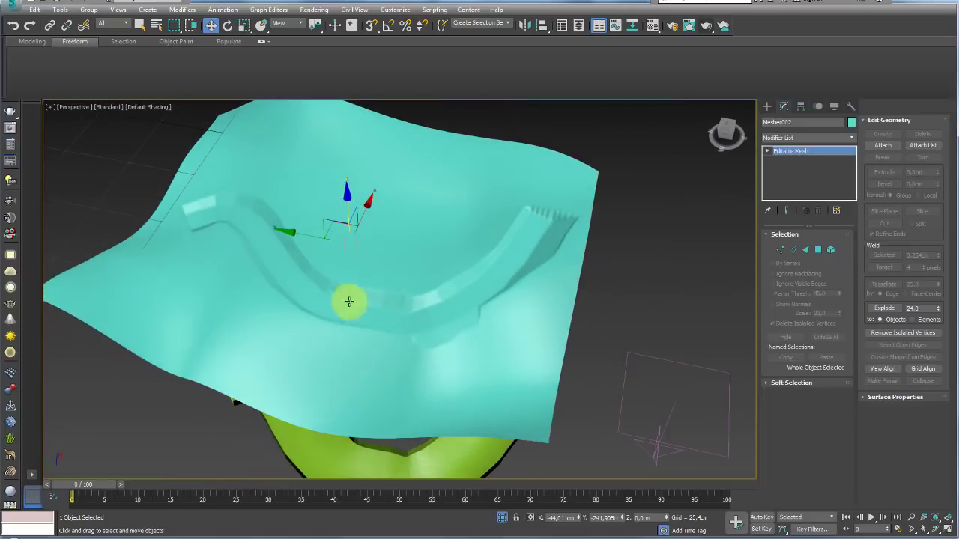
# Set Freeform Draw On to the terrain and flatten the bright ridge along the groove with the Flatten brush
pyautogui.moveTo(366, 317)
pyautogui.keyDown('alt'); pyautogui.mouseDown(button='middle')
pyautogui.moveTo(372, 300)
pyautogui.moveTo(408, 285)
pyautogui.mouseUp(button='middle'); pyautogui.keyUp('alt')
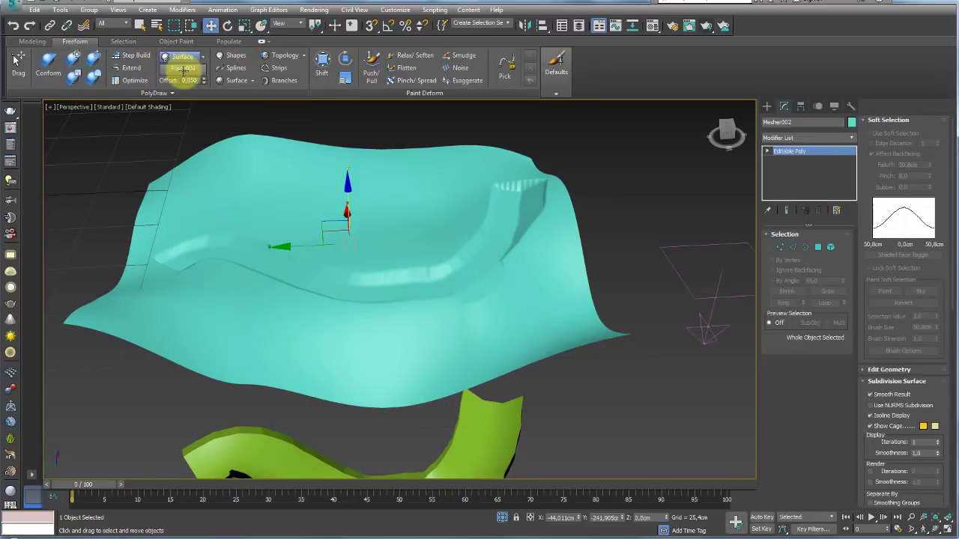
pyautogui.click(184, 68)
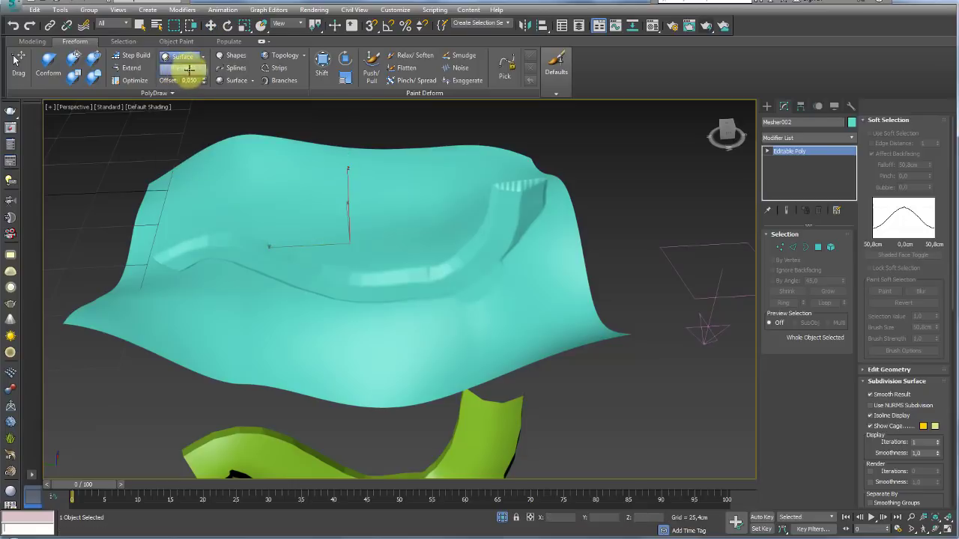
pyautogui.click(306, 160)
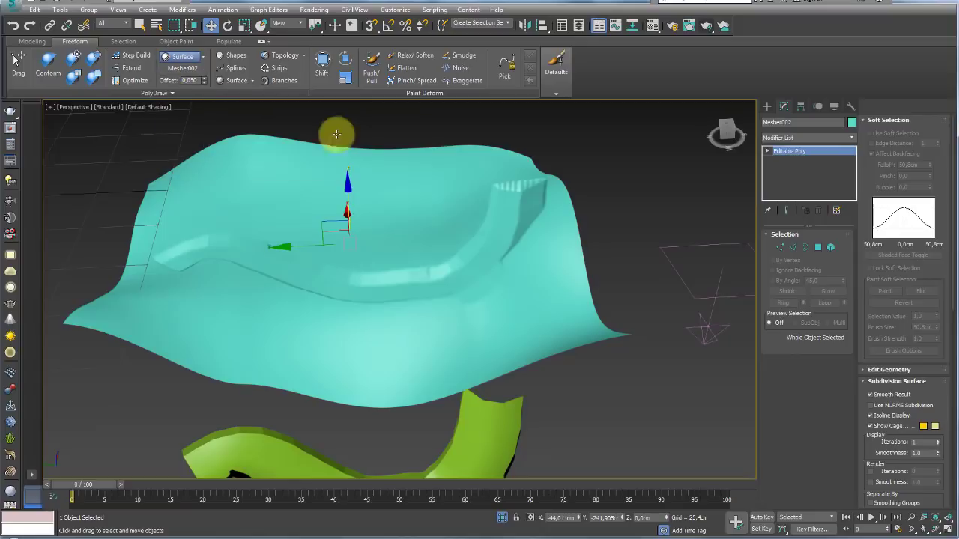
pyautogui.click(406, 68)
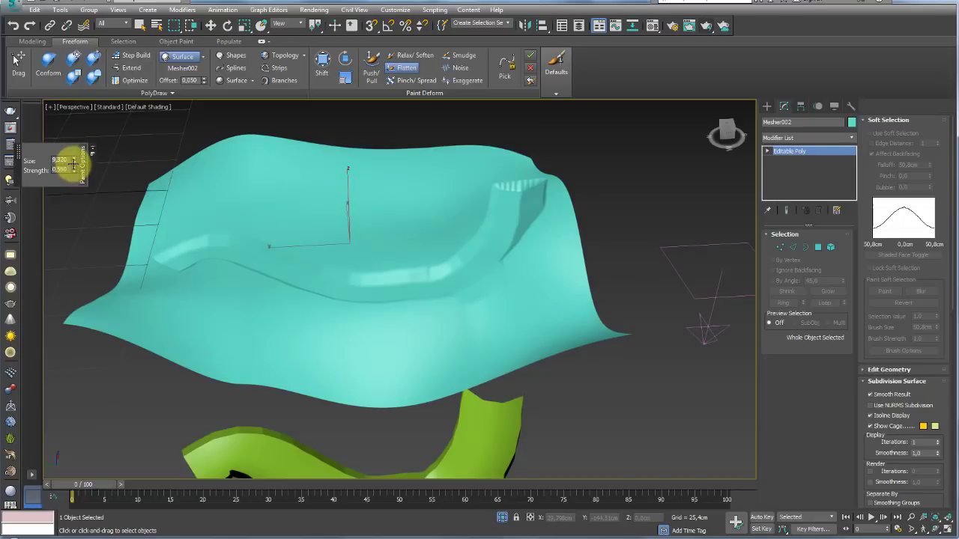
pyautogui.scroll(1, 214, 235)
pyautogui.scroll(1, 475, 242)
pyautogui.scroll(3, 523, 222)
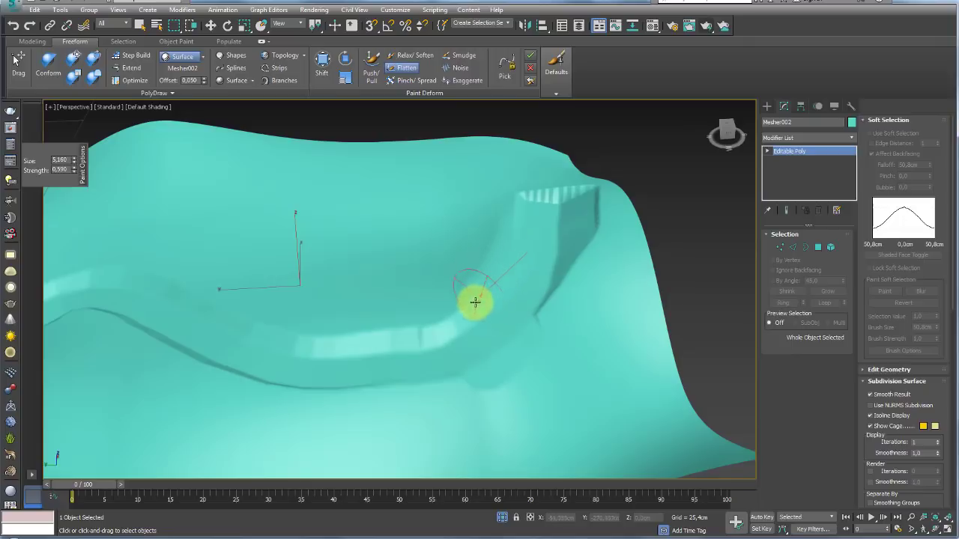
pyautogui.moveTo(475, 302)
pyautogui.mouseDown()
pyautogui.moveTo(424, 325)
pyautogui.moveTo(343, 336)
pyautogui.moveTo(266, 315)
pyautogui.moveTo(301, 334)
pyautogui.mouseUp()
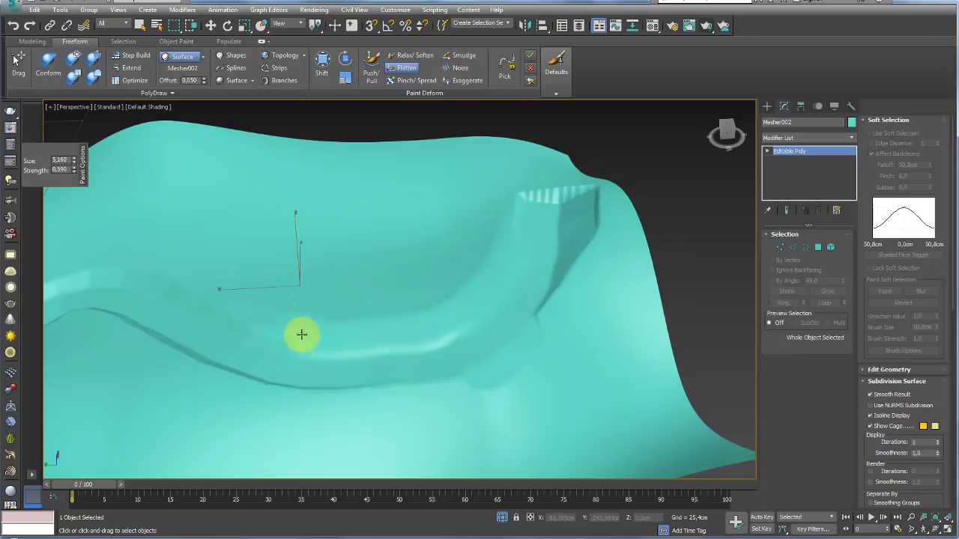
# Flatten the dark crease along the other side of the road groove
pyautogui.moveTo(302, 334)
pyautogui.keyDown('alt'); pyautogui.mouseDown(button='middle')
pyautogui.moveTo(474, 283)
pyautogui.moveTo(472, 308)
pyautogui.mouseUp(button='middle'); pyautogui.keyUp('alt')
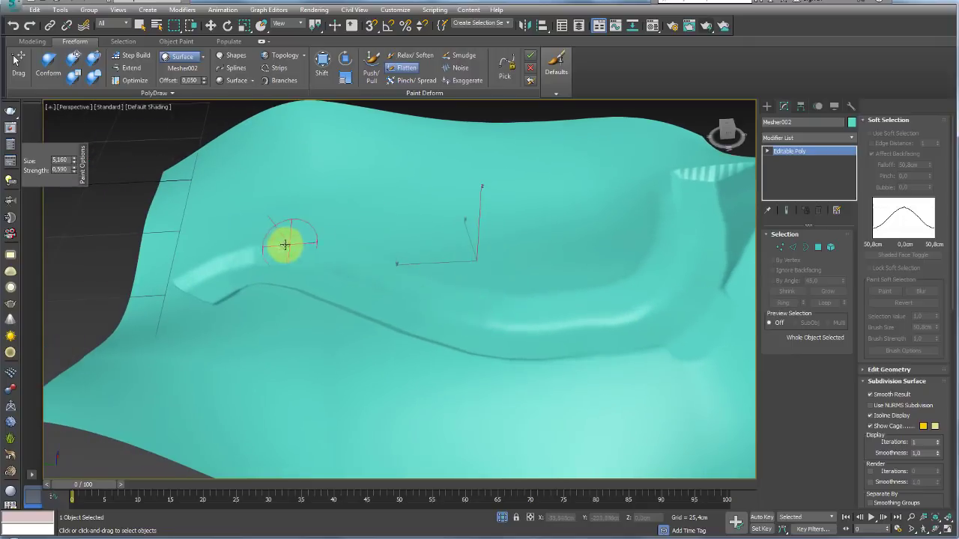
pyautogui.scroll(-5, 567, 167)
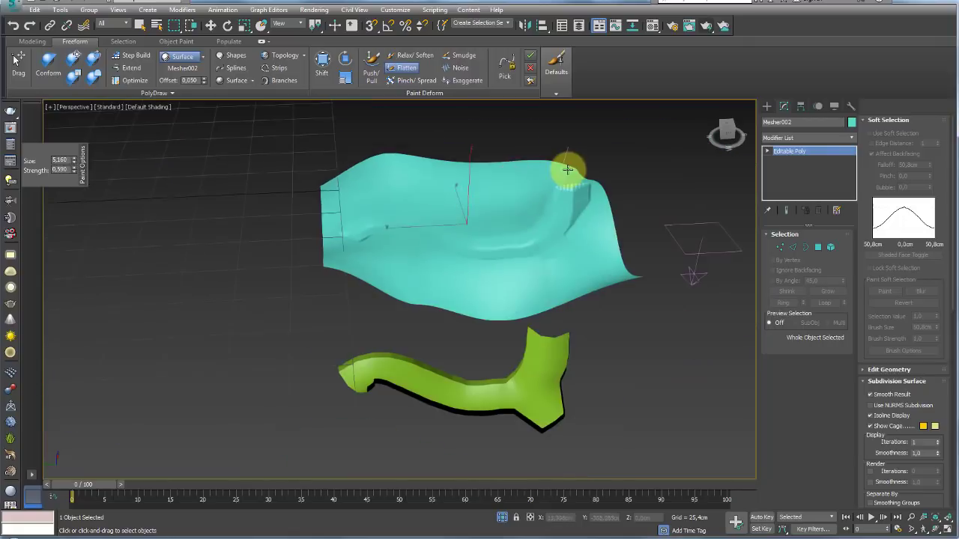
pyautogui.scroll(8, 582, 182)
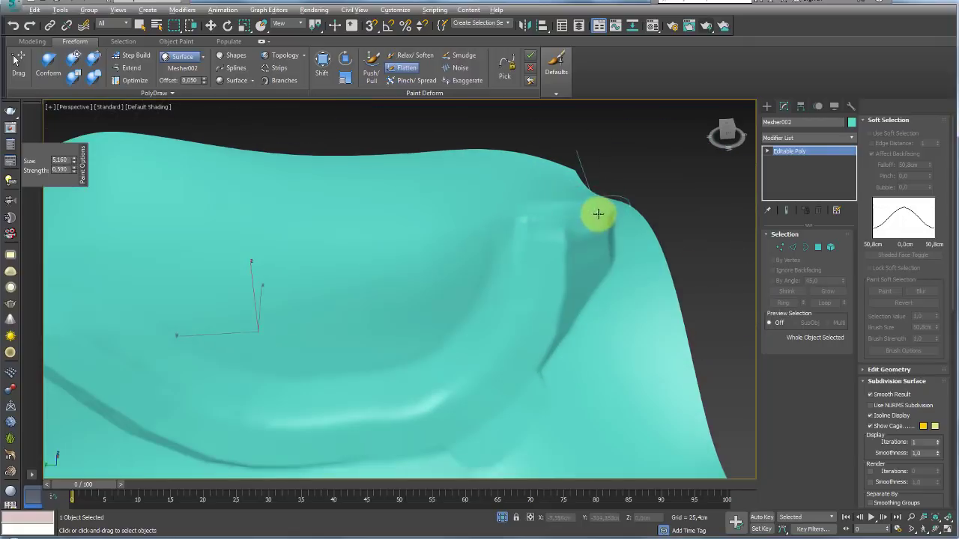
pyautogui.moveTo(597, 212)
pyautogui.keyDown('alt'); pyautogui.mouseDown(button='middle')
pyautogui.moveTo(677, 225)
pyautogui.moveTo(585, 291)
pyautogui.moveTo(382, 171)
pyautogui.mouseUp(button='middle'); pyautogui.keyUp('alt')
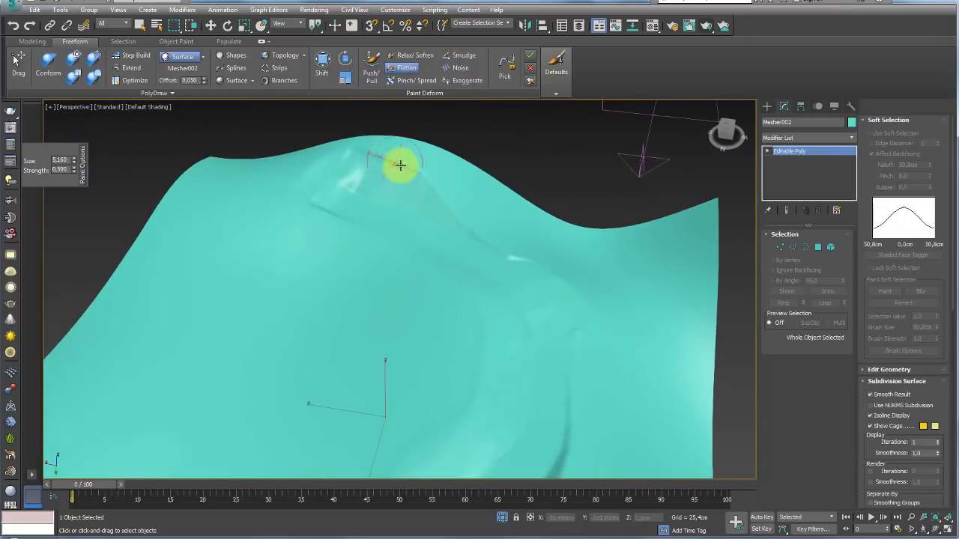
pyautogui.keyDown('alt'); pyautogui.moveTo(552, 272); pyautogui.dragTo(483, 207, button='middle'); pyautogui.keyUp('alt')
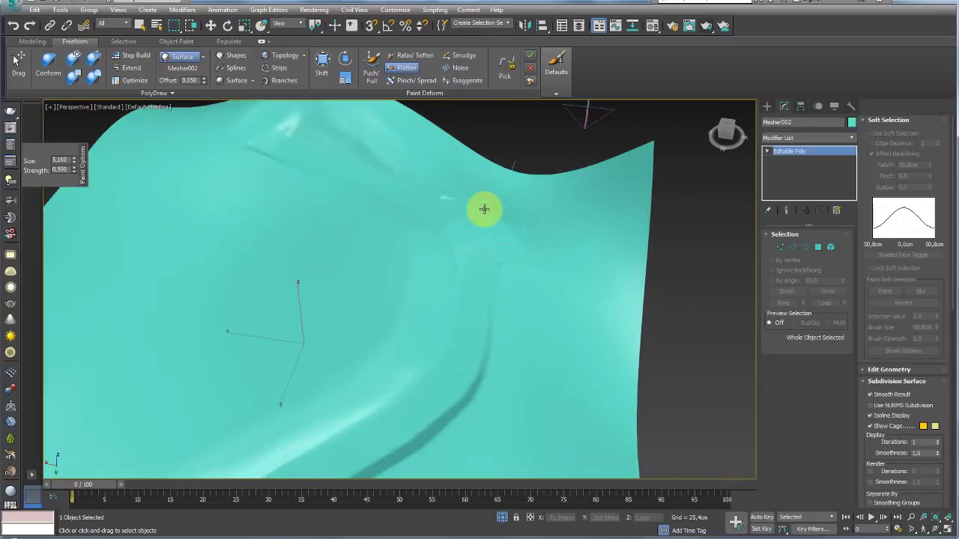
pyautogui.scroll(3, 516, 245)
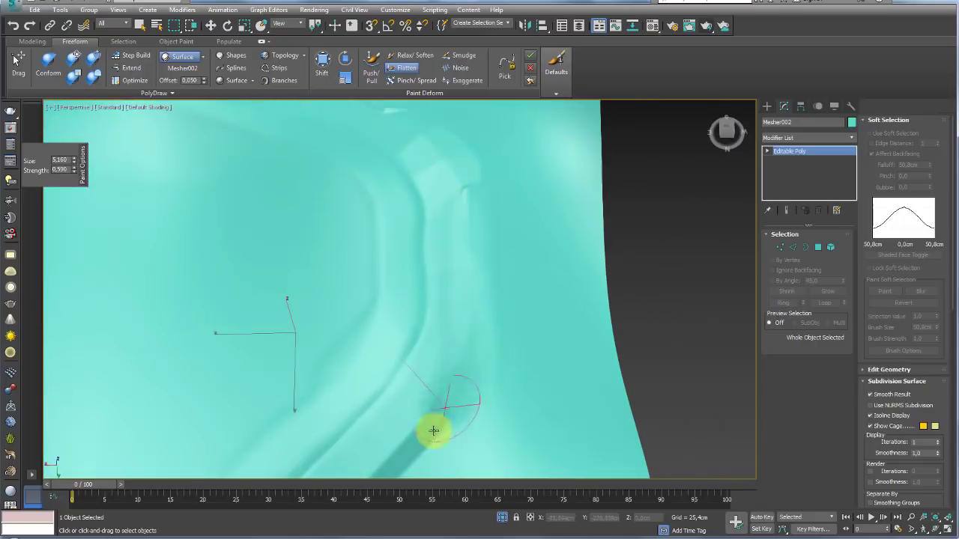
pyautogui.moveTo(434, 433); pyautogui.dragTo(482, 275, button='middle')
pyautogui.scroll(-5, 460, 225)
pyautogui.keyDown('alt'); pyautogui.moveTo(460, 225); pyautogui.dragTo(459, 214, button='middle'); pyautogui.keyUp('alt')
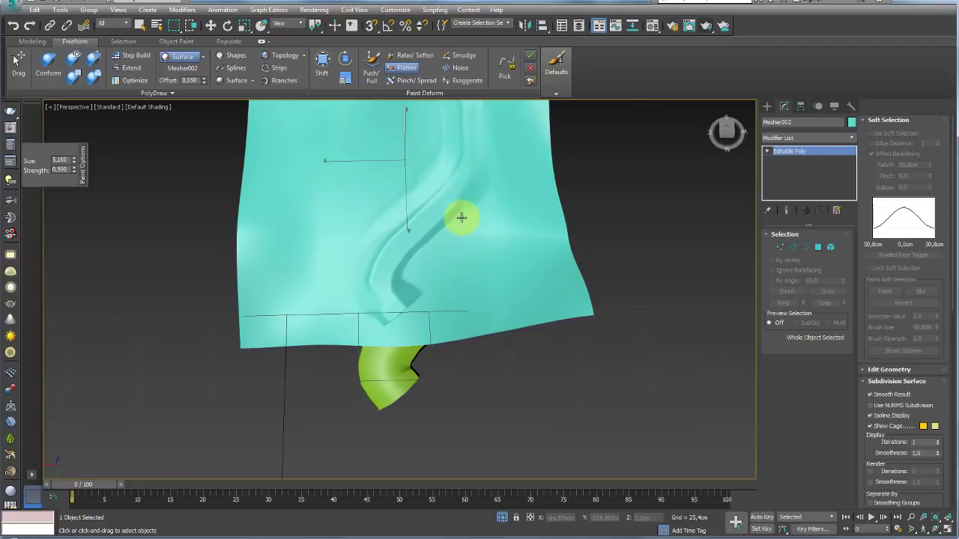
pyautogui.scroll(6, 460, 210)
pyautogui.moveTo(405, 261); pyautogui.dragTo(366, 378)
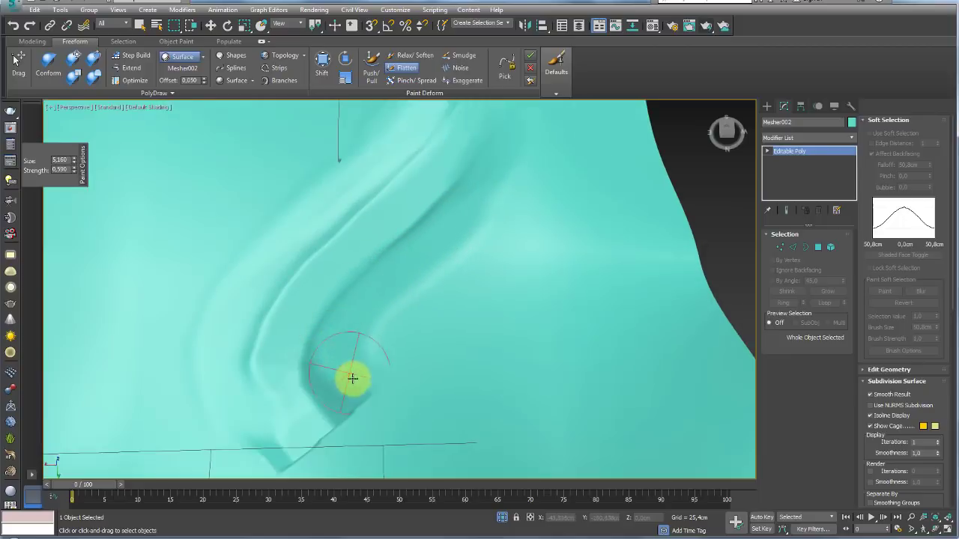
pyautogui.scroll(-4, 365, 378)
pyautogui.moveTo(435, 295)
pyautogui.keyDown('alt'); pyautogui.mouseDown(button='middle')
pyautogui.moveTo(407, 270)
pyautogui.moveTo(457, 295)
pyautogui.mouseUp(button='middle'); pyautogui.keyUp('alt')
# Align the blue road strip onto the terrain Mesher002 with Align (Alt+A)
pyautogui.keyDown('alt'); pyautogui.moveTo(424, 250); pyautogui.dragTo(427, 250, button='middle'); pyautogui.keyUp('alt')
pyautogui.press('w')
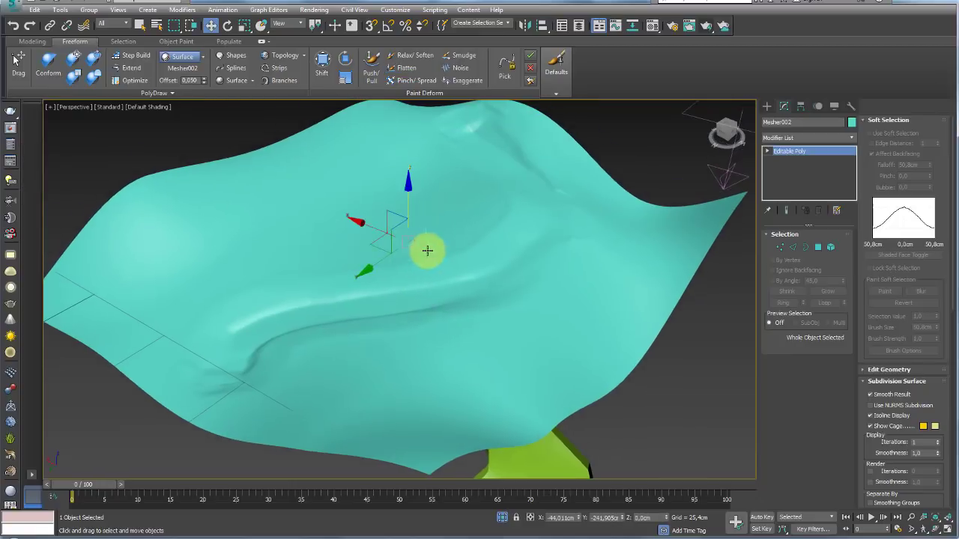
pyautogui.keyDown('alt'); pyautogui.moveTo(561, 255); pyautogui.dragTo(470, 258, button='middle'); pyautogui.keyUp('alt')
pyautogui.scroll(-5, 469, 259)
pyautogui.keyDown('alt'); pyautogui.moveTo(497, 300); pyautogui.dragTo(529, 285, button='middle'); pyautogui.keyUp('alt')
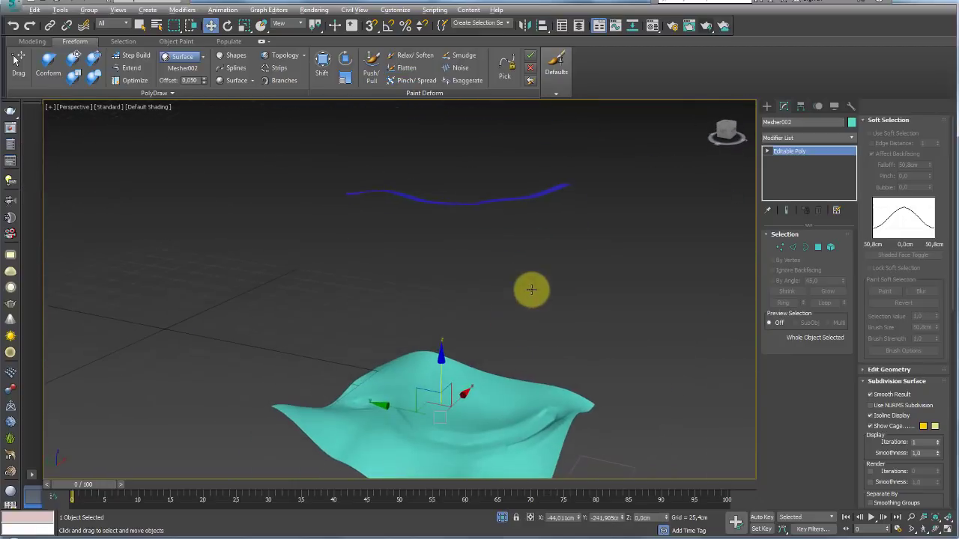
pyautogui.click(434, 191)
pyautogui.hotkey('alt', 'a')
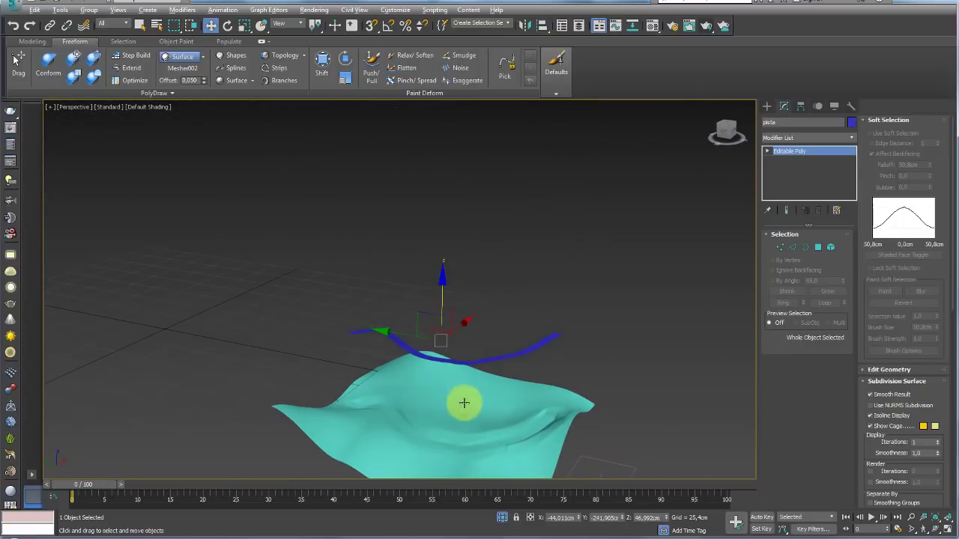
pyautogui.click(464, 412)
pyautogui.click(481, 355)
# Lower the blue road strip on Z until it sits just beneath the terrain surface
pyautogui.scroll(3, 591, 357)
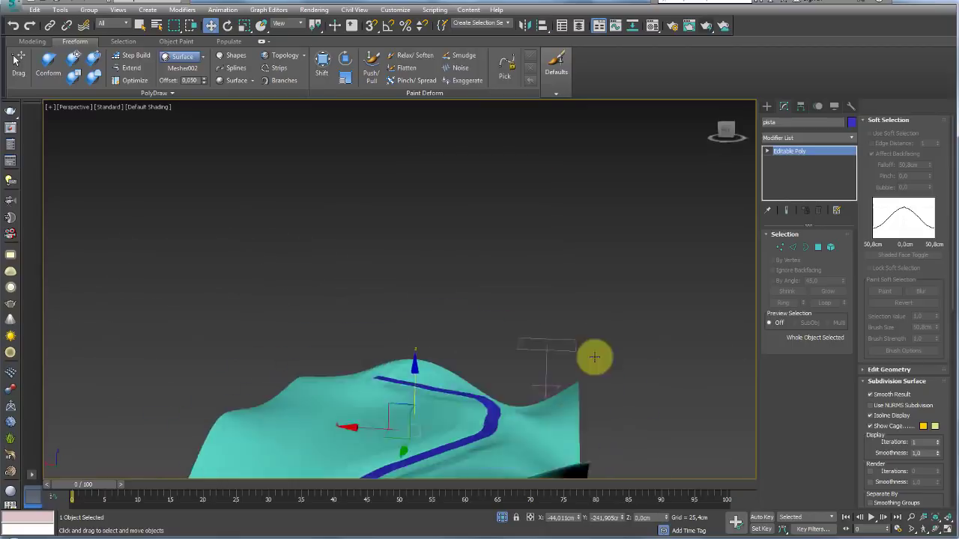
pyautogui.moveTo(591, 358)
pyautogui.keyDown('alt'); pyautogui.mouseDown(button='middle')
pyautogui.moveTo(488, 307)
pyautogui.moveTo(502, 309)
pyautogui.moveTo(411, 242)
pyautogui.mouseUp(button='middle'); pyautogui.keyUp('alt')
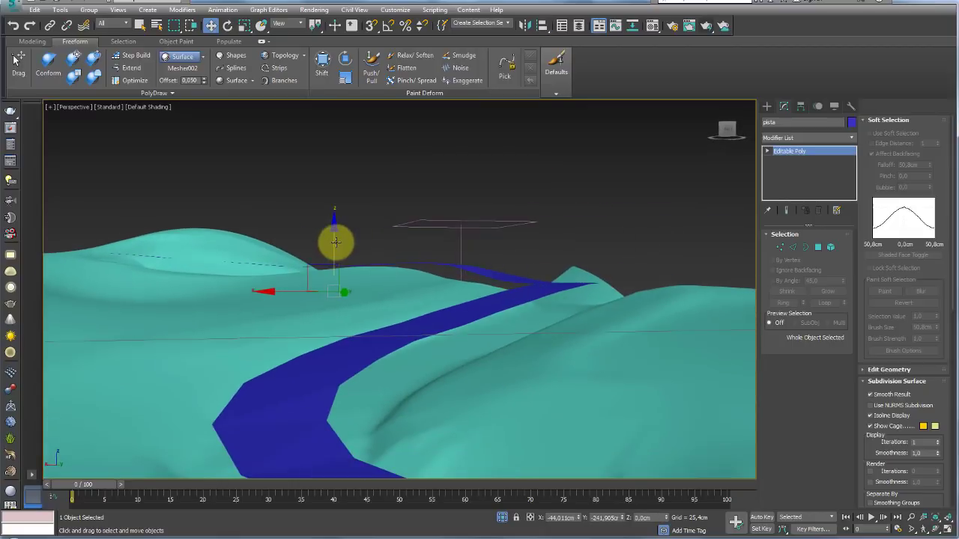
pyautogui.moveTo(334, 242); pyautogui.dragTo(335, 267)
pyautogui.press('F4')
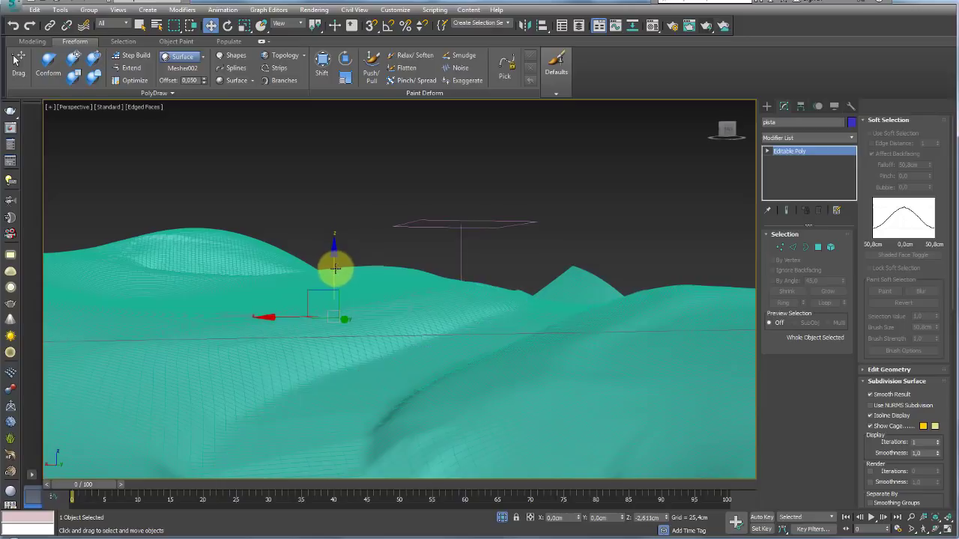
pyautogui.moveTo(385, 268)
pyautogui.keyDown('alt'); pyautogui.mouseDown(button='middle')
pyautogui.moveTo(514, 295)
pyautogui.moveTo(777, 167)
pyautogui.mouseUp(button='middle'); pyautogui.keyUp('alt')
pyautogui.click(843, 138)
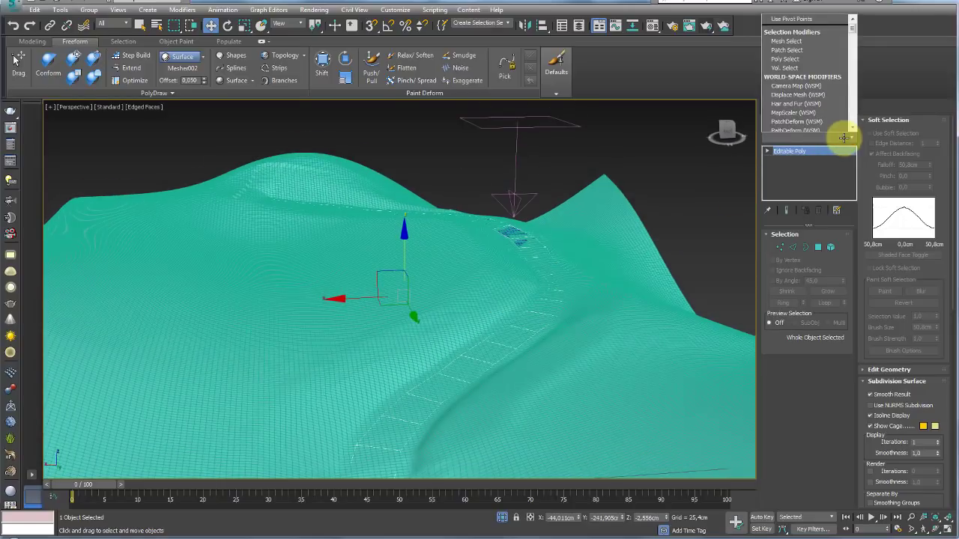
# Add a Shell modifier to the blue road strip for a 0,254cm outer thickness and turn on Safe Frames
pyautogui.scroll(-3, 843, 138)
pyautogui.scroll(-2, 843, 138)
pyautogui.scroll(-10, 844, 138)
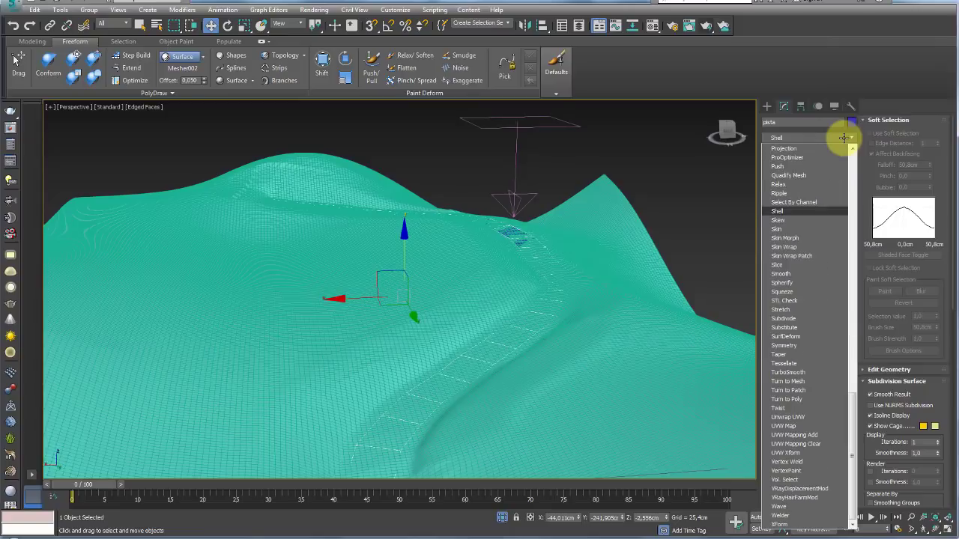
pyautogui.click(787, 207)
pyautogui.moveTo(569, 277)
pyautogui.keyDown('alt'); pyautogui.mouseDown(button='middle')
pyautogui.moveTo(551, 321)
pyautogui.moveTo(527, 290)
pyautogui.moveTo(317, 259)
pyautogui.moveTo(488, 292)
pyautogui.moveTo(517, 246)
pyautogui.moveTo(422, 250)
pyautogui.moveTo(571, 271)
pyautogui.mouseUp(button='middle'); pyautogui.keyUp('alt')
pyautogui.keyDown('alt'); pyautogui.moveTo(549, 266); pyautogui.dragTo(464, 325, button='middle'); pyautogui.keyUp('alt')
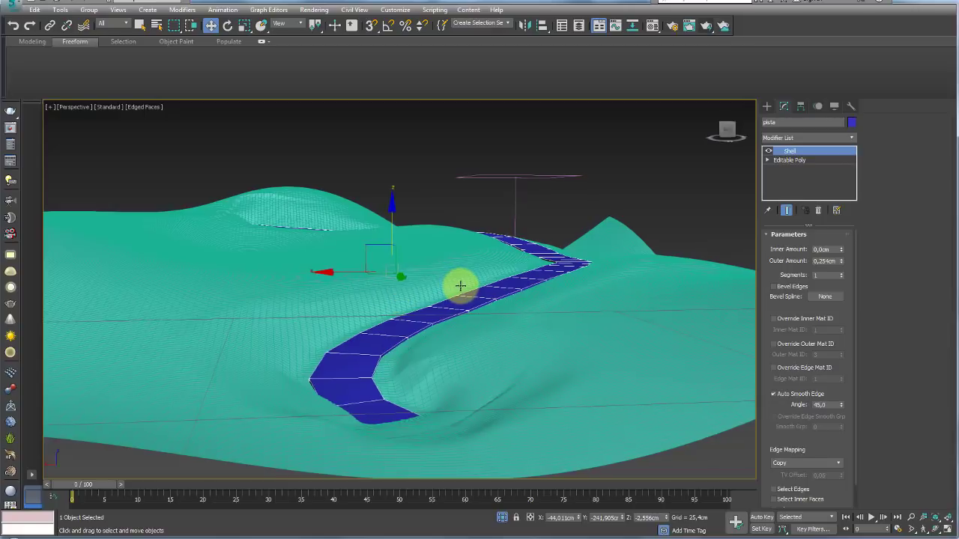
pyautogui.moveTo(460, 285)
pyautogui.keyDown('alt'); pyautogui.mouseDown(button='middle')
pyautogui.moveTo(449, 310)
pyautogui.moveTo(544, 257)
pyautogui.mouseUp(button='middle'); pyautogui.keyUp('alt')
pyautogui.scroll(3, 605, 262)
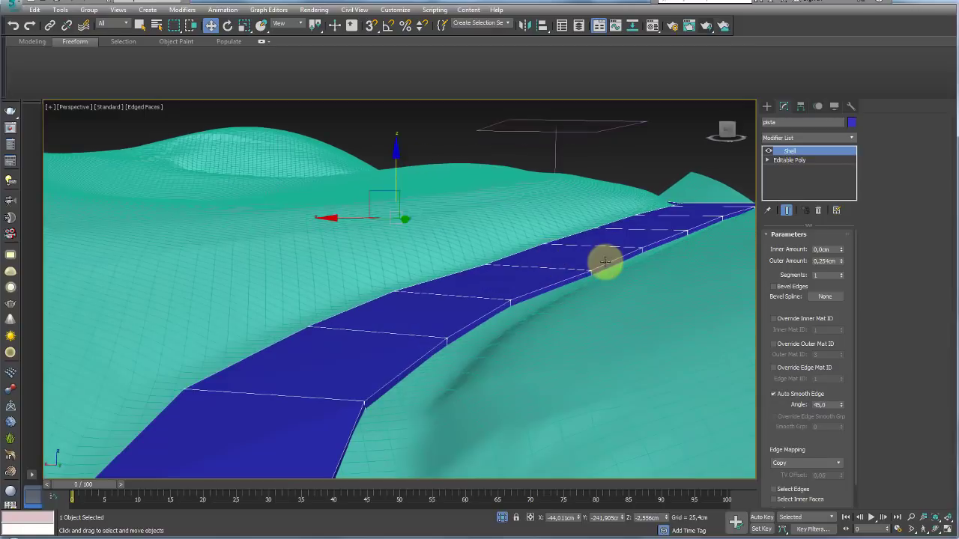
pyautogui.moveTo(605, 262)
pyautogui.keyDown('alt'); pyautogui.mouseDown(button='middle')
pyautogui.moveTo(627, 270)
pyautogui.moveTo(578, 263)
pyautogui.moveTo(460, 316)
pyautogui.moveTo(507, 288)
pyautogui.moveTo(486, 291)
pyautogui.moveTo(499, 310)
pyautogui.moveTo(479, 314)
pyautogui.moveTo(522, 305)
pyautogui.moveTo(420, 297)
pyautogui.moveTo(397, 262)
pyautogui.moveTo(456, 195)
pyautogui.mouseUp(button='middle'); pyautogui.keyUp('alt')
pyautogui.hotkey('shift', 'f')
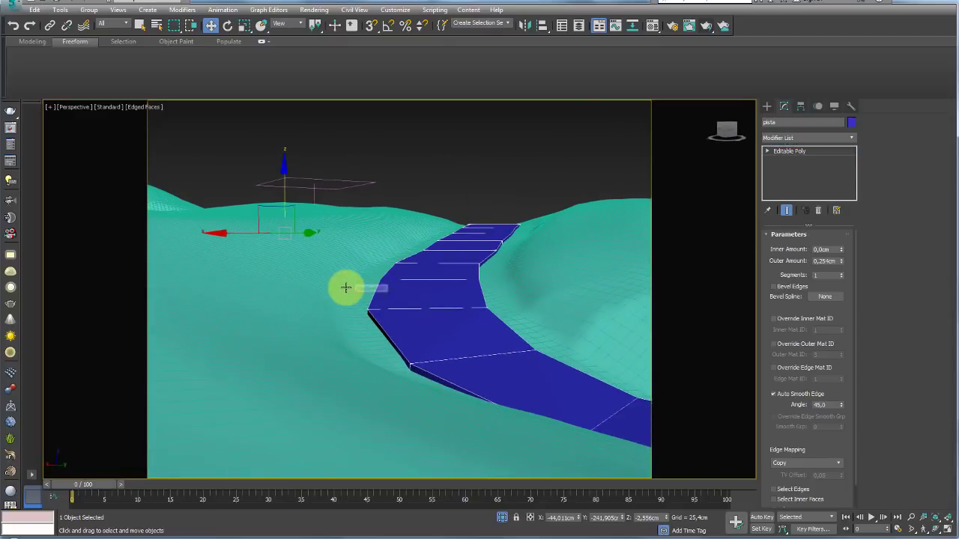
# Add TurboSmooth to the blue road strip with 2 iterations and Separate by Smoothing Groups
pyautogui.click(345, 287)
pyautogui.moveTo(449, 206)
pyautogui.keyDown('alt'); pyautogui.mouseDown(button='middle')
pyautogui.moveTo(464, 214)
pyautogui.moveTo(484, 435)
pyautogui.moveTo(370, 364)
pyautogui.moveTo(482, 338)
pyautogui.moveTo(466, 360)
pyautogui.moveTo(487, 297)
pyautogui.moveTo(445, 317)
pyautogui.moveTo(413, 290)
pyautogui.moveTo(361, 279)
pyautogui.moveTo(278, 284)
pyautogui.moveTo(475, 251)
pyautogui.moveTo(451, 250)
pyautogui.moveTo(616, 257)
pyautogui.moveTo(457, 228)
pyautogui.mouseUp(button='middle'); pyautogui.keyUp('alt')
pyautogui.click(471, 307)
pyautogui.hotkey('ctrl', 't')
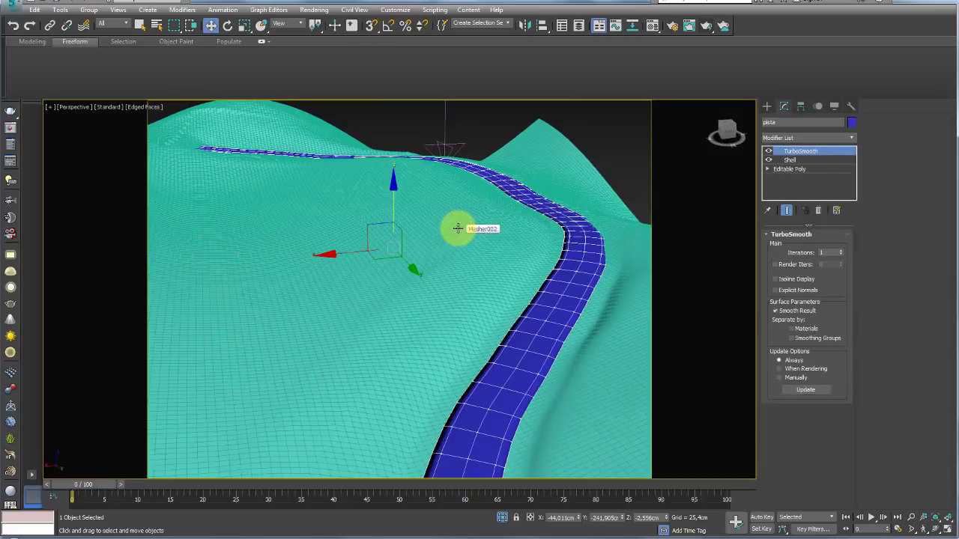
pyautogui.click(791, 338)
# Orbit around the terrain to inspect the smoothed road from several angles
pyautogui.moveTo(573, 321)
pyautogui.keyDown('alt'); pyautogui.mouseDown(button='middle')
pyautogui.moveTo(496, 316)
pyautogui.moveTo(514, 353)
pyautogui.moveTo(454, 312)
pyautogui.moveTo(499, 278)
pyautogui.moveTo(520, 278)
pyautogui.moveTo(454, 285)
pyautogui.moveTo(592, 286)
pyautogui.mouseUp(button='middle'); pyautogui.keyUp('alt')
pyautogui.moveTo(368, 338)
pyautogui.keyDown('alt'); pyautogui.mouseDown(button='middle')
pyautogui.moveTo(564, 355)
pyautogui.moveTo(565, 339)
pyautogui.moveTo(497, 323)
pyautogui.moveTo(522, 317)
pyautogui.moveTo(501, 390)
pyautogui.mouseUp(button='middle'); pyautogui.keyUp('alt')
pyautogui.scroll(-2, 501, 390)
pyautogui.moveTo(471, 337)
pyautogui.keyDown('alt'); pyautogui.mouseDown(button='middle')
pyautogui.moveTo(488, 269)
pyautogui.moveTo(433, 259)
pyautogui.mouseUp(button='middle'); pyautogui.keyUp('alt')
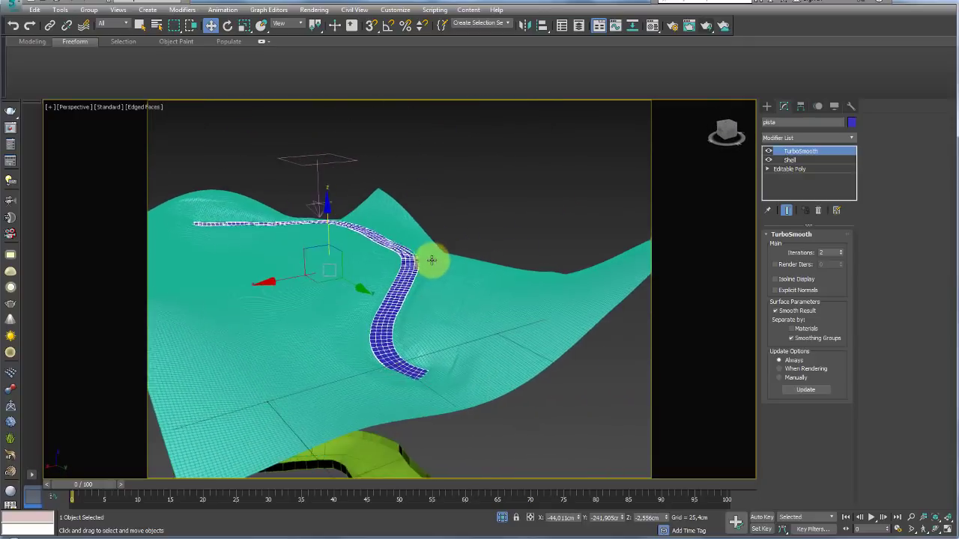
pyautogui.scroll(-3, 427, 259)
pyautogui.moveTo(488, 181)
pyautogui.keyDown('alt'); pyautogui.mouseDown(button='middle')
pyautogui.moveTo(479, 224)
pyautogui.moveTo(494, 247)
pyautogui.mouseUp(button='middle'); pyautogui.keyUp('alt')
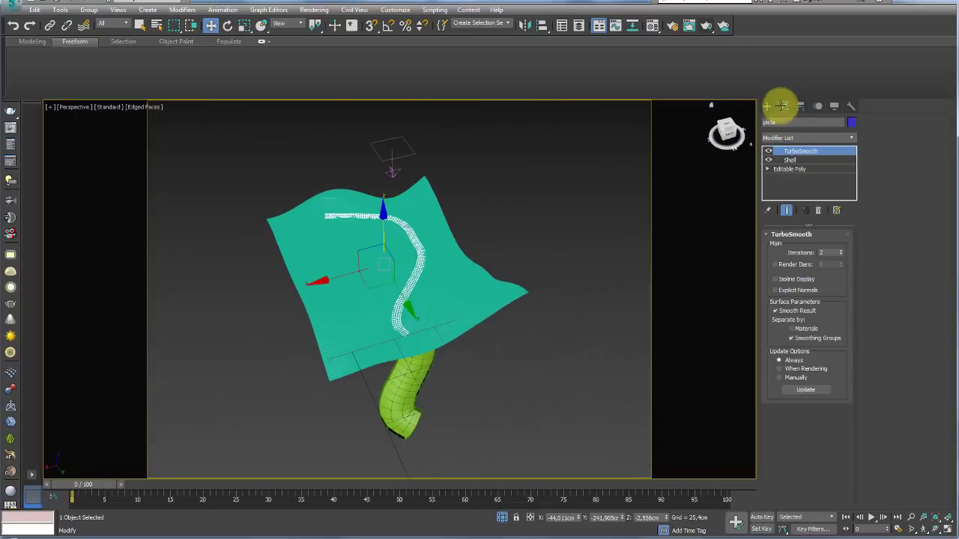
# Create a thin Standard Primitives box, Box002, on the terrain beside the road
pyautogui.click(768, 107)
pyautogui.click(767, 121)
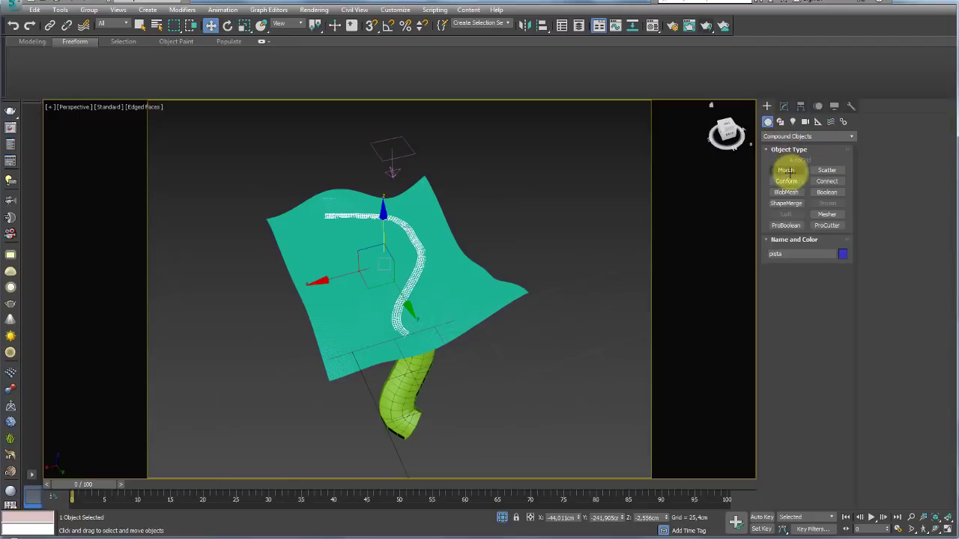
pyautogui.click(786, 136)
pyautogui.click(779, 145)
pyautogui.click(786, 170)
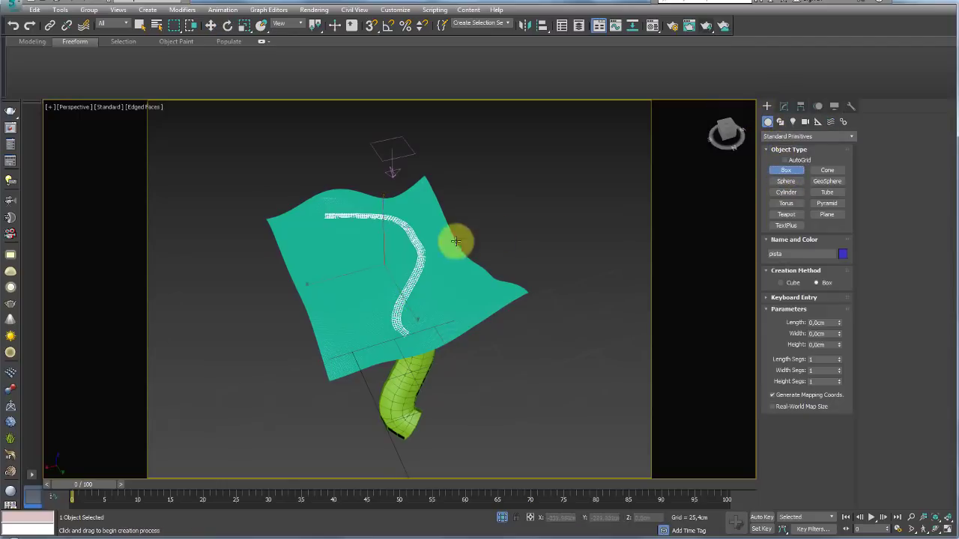
pyautogui.scroll(4, 448, 275)
pyautogui.moveTo(542, 242); pyautogui.dragTo(567, 260)
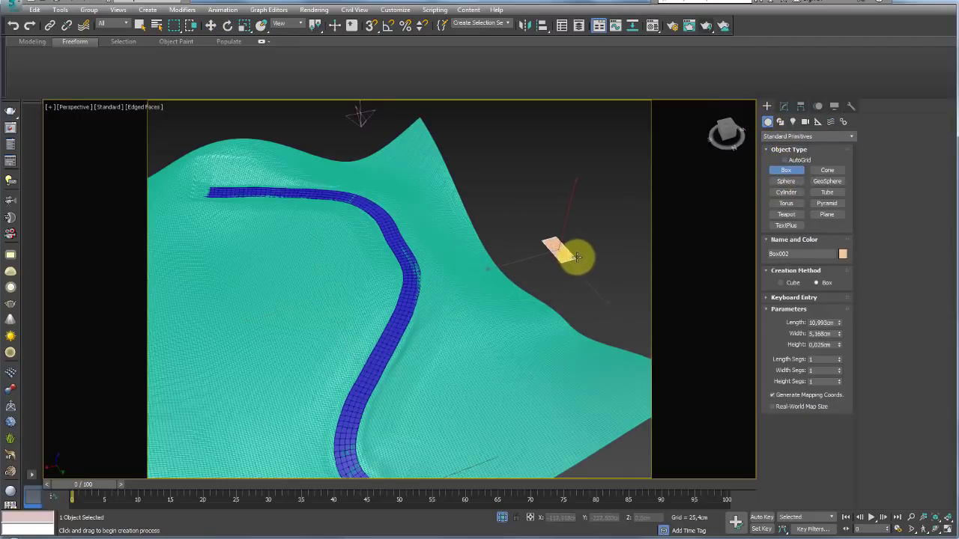
# Lower Box002 onto the road and scale it down uniformly to about 61%
pyautogui.press('w')
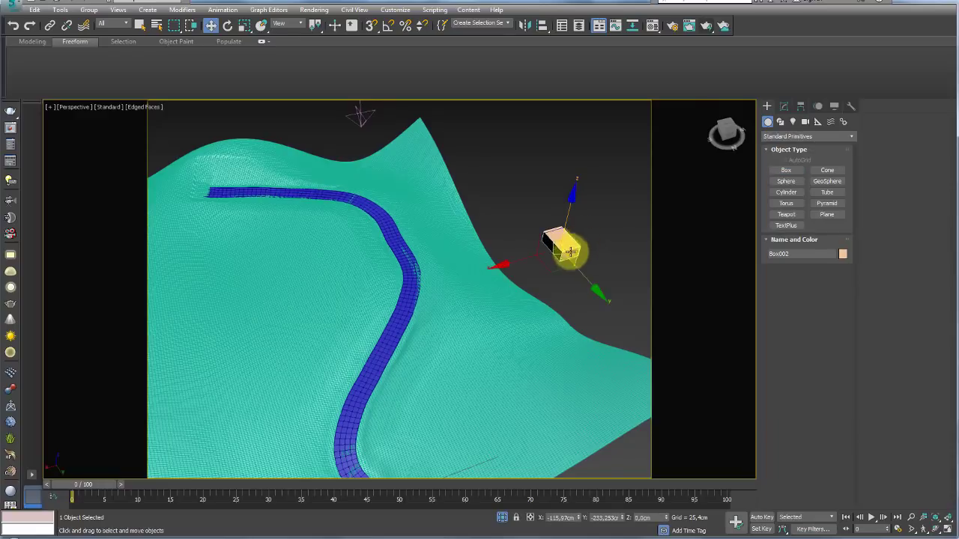
pyautogui.press('z')
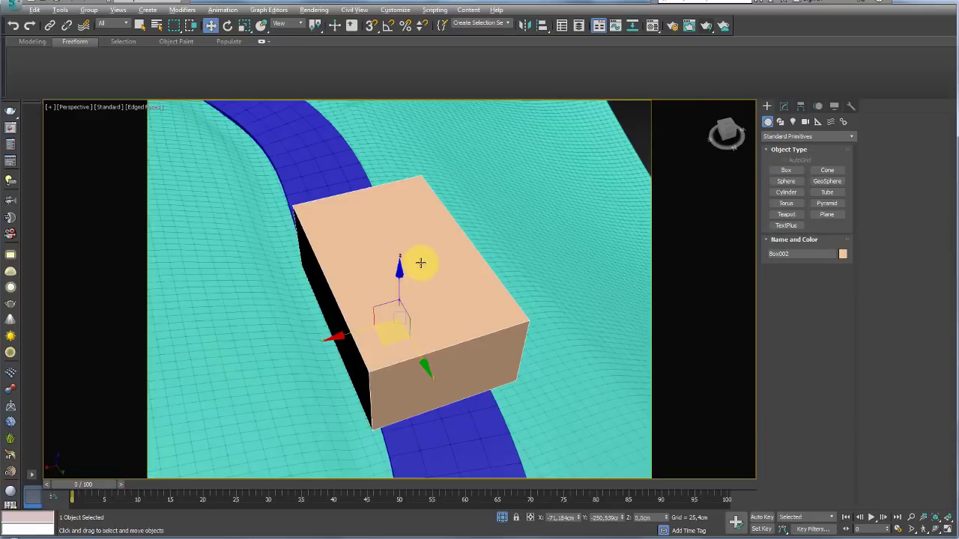
pyautogui.keyDown('alt'); pyautogui.moveTo(419, 262); pyautogui.dragTo(400, 261, button='middle'); pyautogui.keyUp('alt')
pyautogui.moveTo(400, 261); pyautogui.dragTo(400, 320)
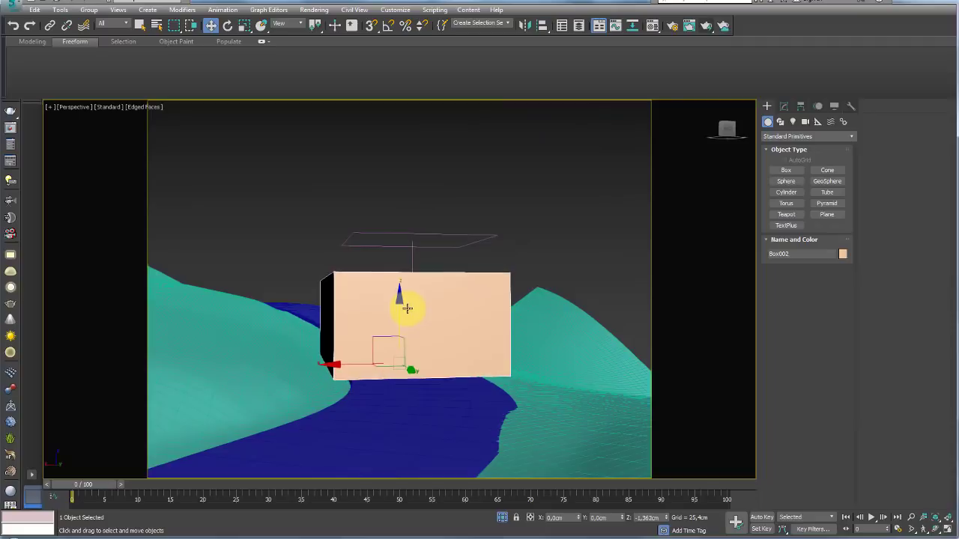
pyautogui.moveTo(389, 382); pyautogui.dragTo(389, 404)
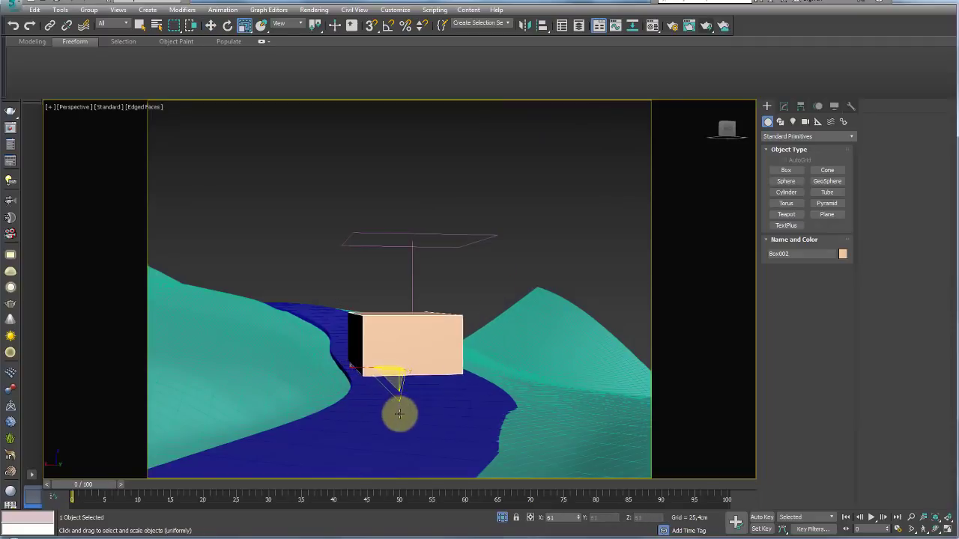
# Orbit out to review the terrain, road and box, then select the terrain mesh
pyautogui.moveTo(389, 404)
pyautogui.keyDown('alt'); pyautogui.mouseDown(button='middle')
pyautogui.moveTo(405, 389)
pyautogui.moveTo(265, 386)
pyautogui.mouseUp(button='middle'); pyautogui.keyUp('alt')
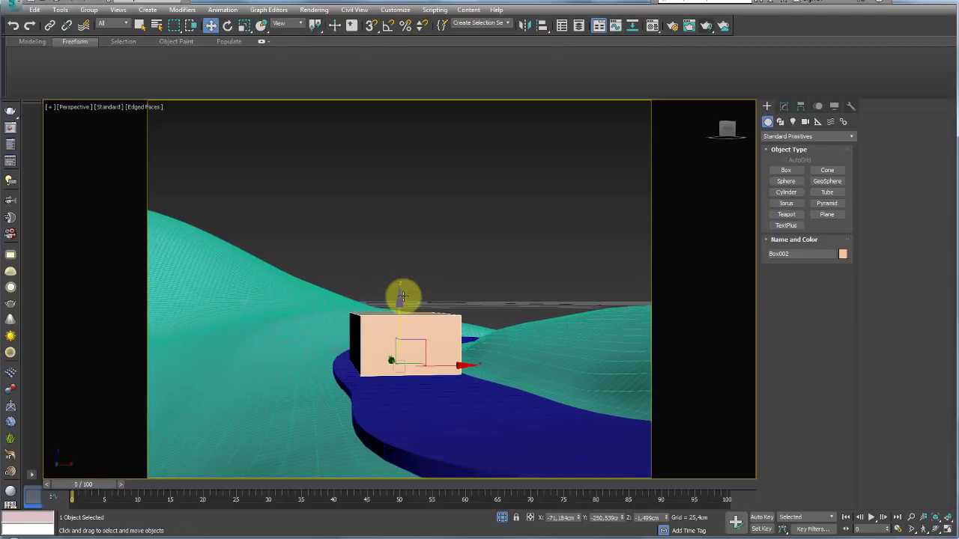
pyautogui.moveTo(402, 297)
pyautogui.keyDown('alt'); pyautogui.mouseDown(button='middle')
pyautogui.moveTo(428, 327)
pyautogui.moveTo(563, 332)
pyautogui.moveTo(551, 352)
pyautogui.moveTo(529, 284)
pyautogui.moveTo(520, 367)
pyautogui.moveTo(545, 414)
pyautogui.moveTo(541, 387)
pyautogui.moveTo(451, 227)
pyautogui.moveTo(288, 385)
pyautogui.mouseUp(button='middle'); pyautogui.keyUp('alt')
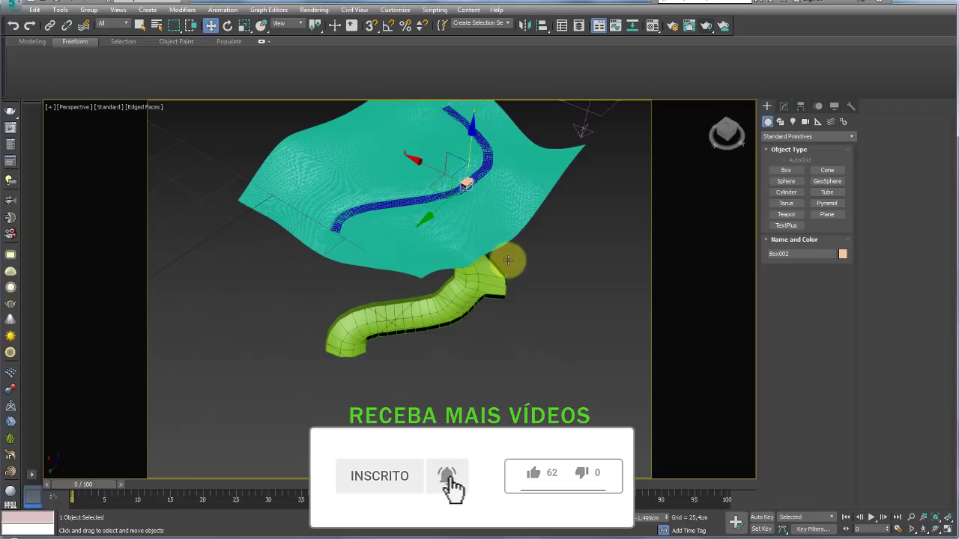
pyautogui.keyDown('alt'); pyautogui.moveTo(505, 262); pyautogui.dragTo(539, 286, button='middle'); pyautogui.keyUp('alt')
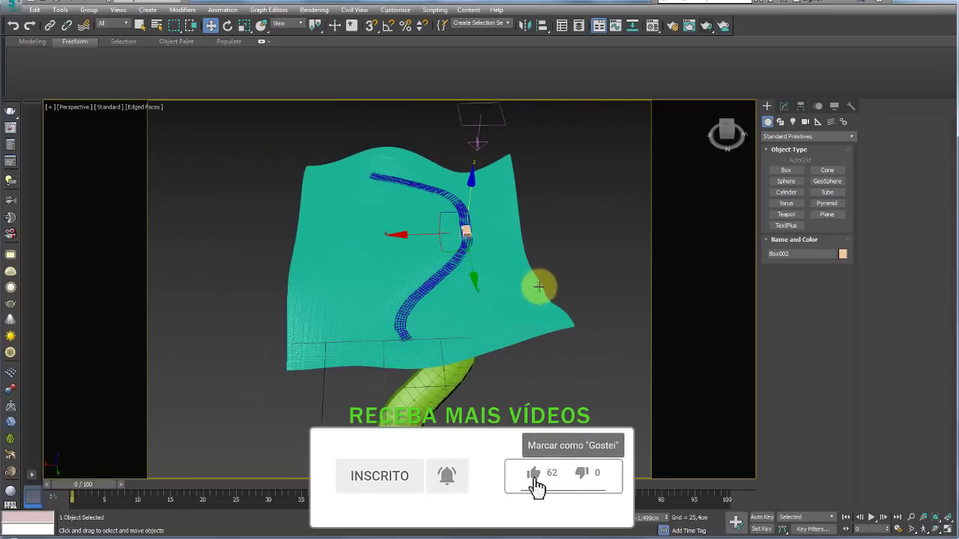
pyautogui.click(538, 286)
pyautogui.scroll(-5, 514, 267)
pyautogui.scroll(6, 507, 268)
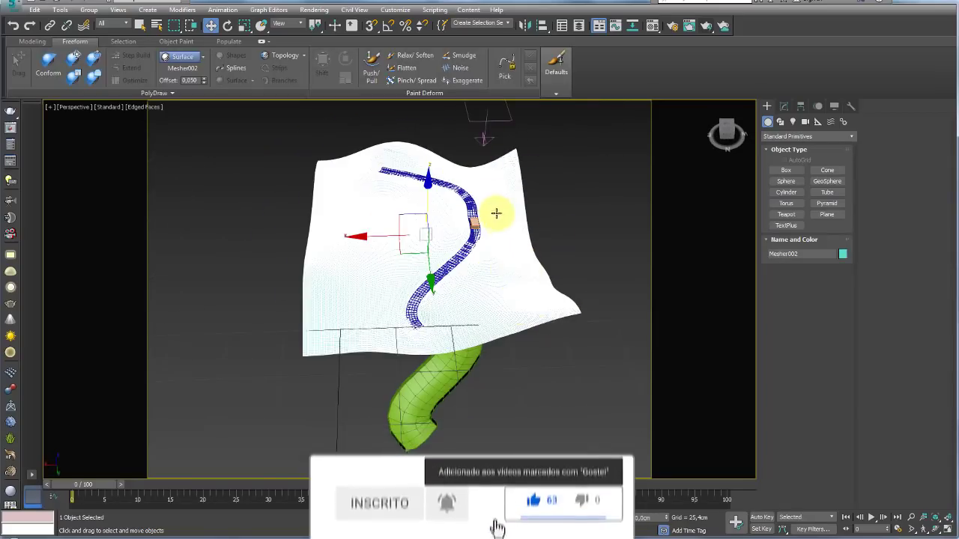
# Unhide all hidden objects and orbit out to view the terrains and bridge
pyautogui.moveTo(499, 218); pyautogui.dragTo(464, 266, button='middle')
pyautogui.rightClick(488, 250)
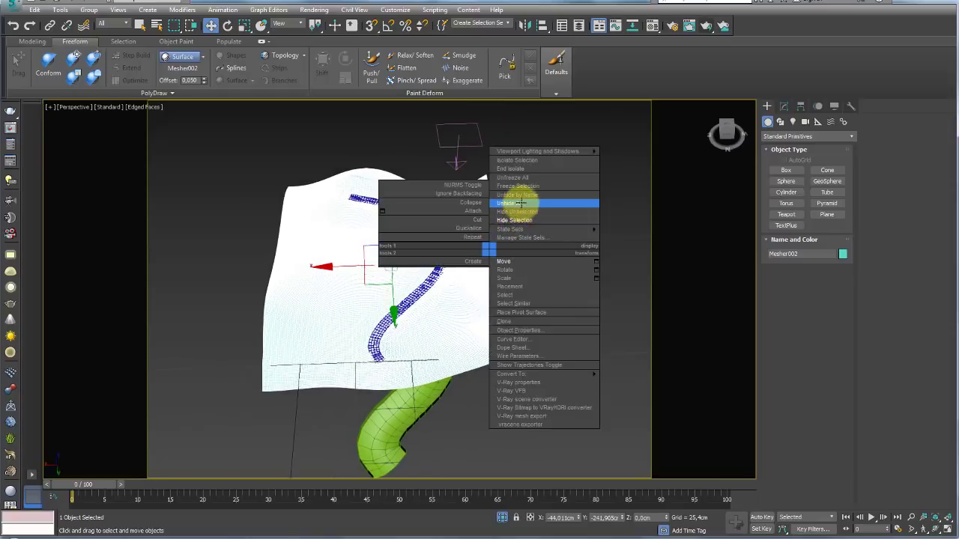
pyautogui.click(519, 203)
pyautogui.moveTo(561, 235)
pyautogui.keyDown('alt'); pyautogui.mouseDown(button='middle')
pyautogui.moveTo(392, 261)
pyautogui.moveTo(289, 253)
pyautogui.mouseUp(button='middle'); pyautogui.keyUp('alt')
pyautogui.scroll(-4, 295, 401)
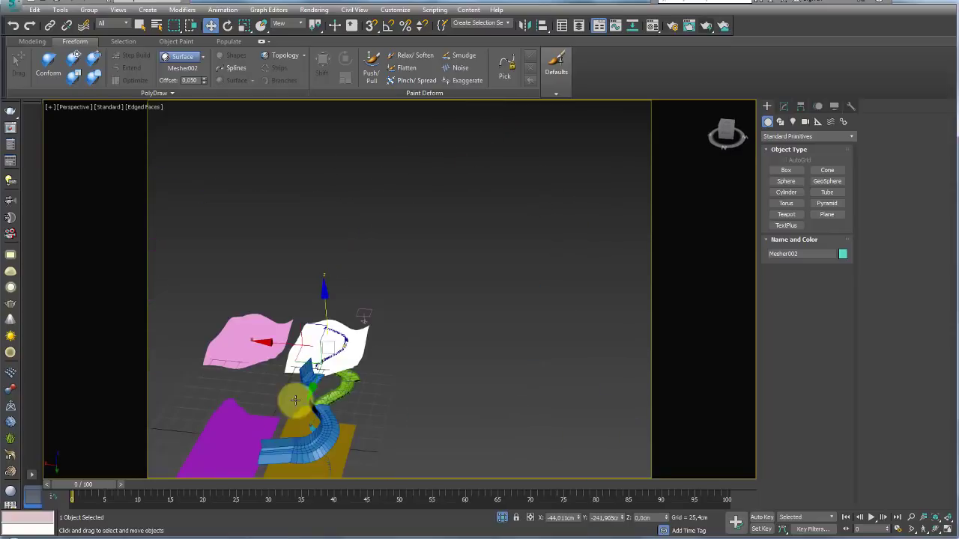
pyautogui.moveTo(295, 400)
pyautogui.keyDown('alt'); pyautogui.mouseDown(button='middle')
pyautogui.moveTo(214, 394)
pyautogui.moveTo(332, 334)
pyautogui.moveTo(388, 323)
pyautogui.mouseUp(button='middle'); pyautogui.keyUp('alt')
pyautogui.scroll(5, 366, 332)
# Select the yellow terrain mesh, clear the selection and view it from a lower angle
pyautogui.click(366, 333)
pyautogui.moveTo(399, 283)
pyautogui.keyDown('alt'); pyautogui.mouseDown(button='middle')
pyautogui.moveTo(308, 430)
pyautogui.moveTo(285, 317)
pyautogui.moveTo(438, 322)
pyautogui.moveTo(499, 297)
pyautogui.mouseUp(button='middle'); pyautogui.keyUp('alt')
pyautogui.click(308, 430)
pyautogui.scroll(-4, 295, 336)
pyautogui.scroll(4, 464, 292)
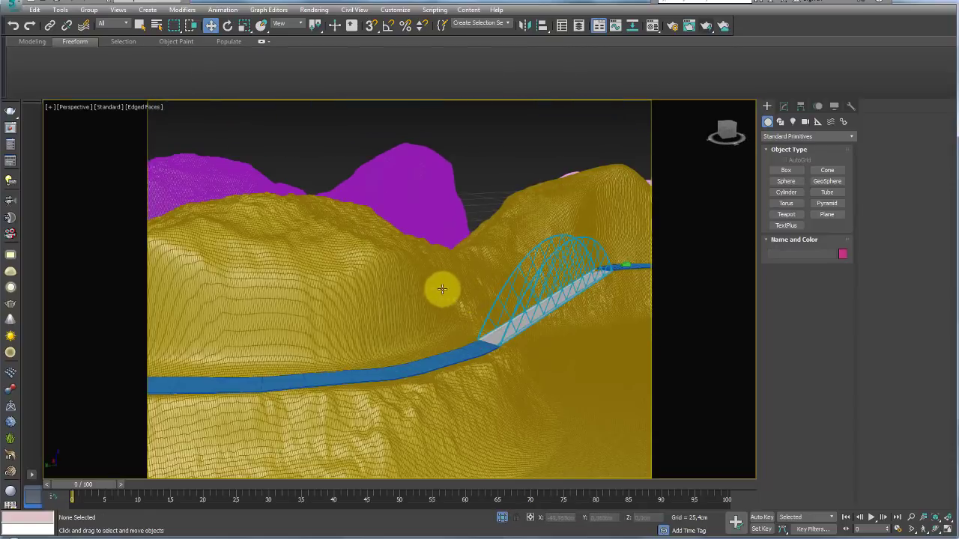
pyautogui.moveTo(442, 285)
pyautogui.keyDown('alt'); pyautogui.mouseDown(button='middle')
pyautogui.moveTo(324, 299)
pyautogui.moveTo(407, 284)
pyautogui.moveTo(342, 293)
pyautogui.moveTo(579, 57)
pyautogui.mouseUp(button='middle'); pyautogui.keyUp('alt')
# Switch the viewport to Default Shading and briefly open and close the Material Editor
pyautogui.press('F4')
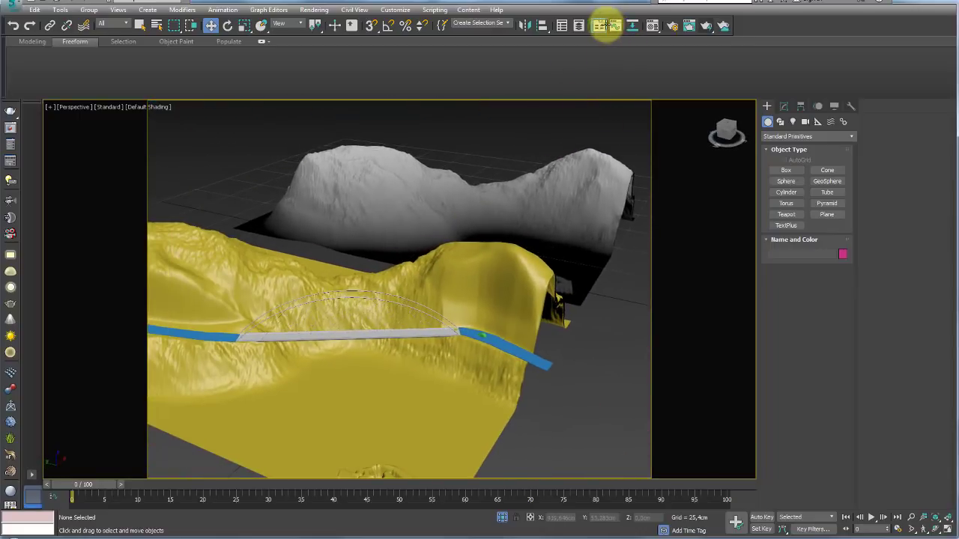
pyautogui.click(648, 26)
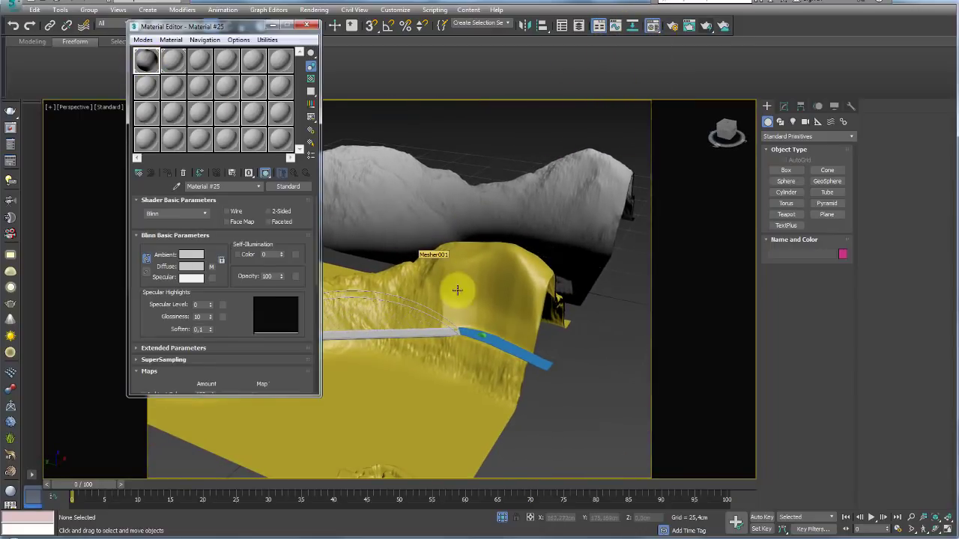
pyautogui.click(304, 25)
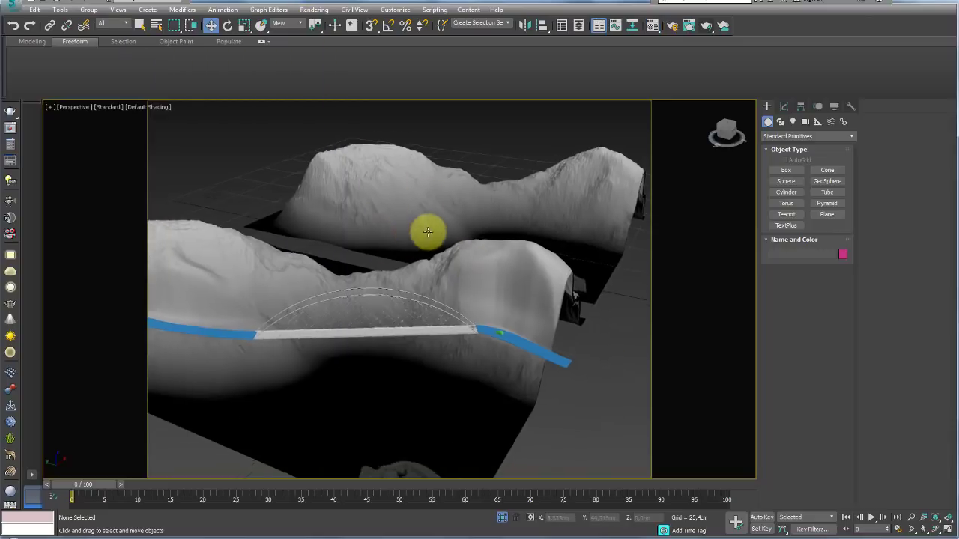
pyautogui.moveTo(427, 229)
pyautogui.keyDown('alt'); pyautogui.mouseDown(button='middle')
pyautogui.moveTo(496, 212)
pyautogui.moveTo(464, 208)
pyautogui.moveTo(533, 212)
pyautogui.moveTo(547, 230)
pyautogui.mouseUp(button='middle'); pyautogui.keyUp('alt')
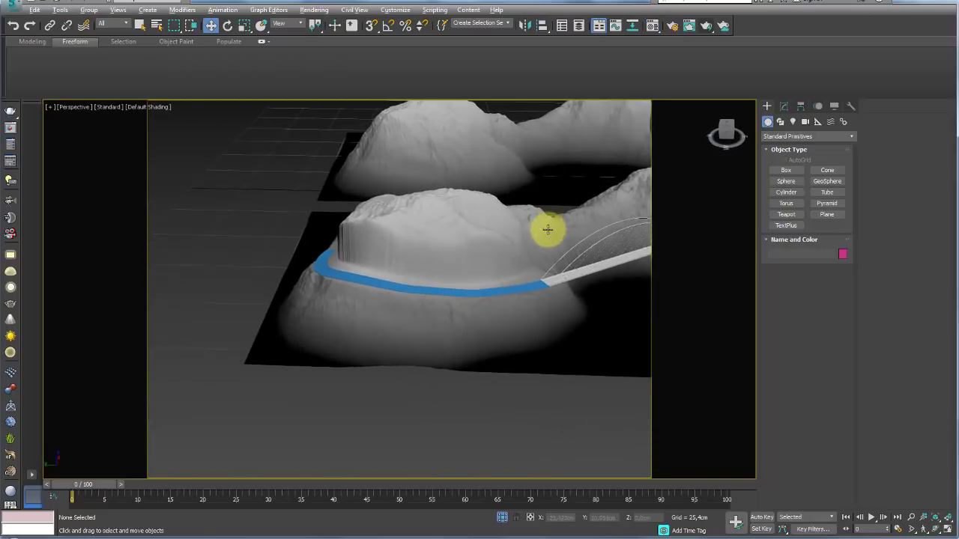
# Browse the project folder, selecting the arquivo max folder and elevação.tif
pyautogui.click(53, 536)
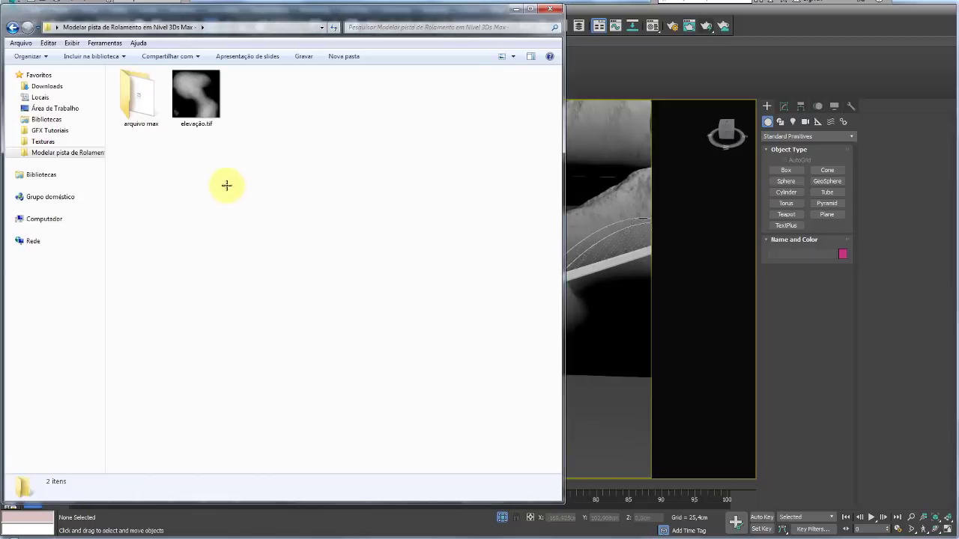
pyautogui.moveTo(226, 185)
pyautogui.mouseDown()
pyautogui.moveTo(182, 65)
pyautogui.moveTo(146, 66)
pyautogui.moveTo(174, 133)
pyautogui.mouseUp()
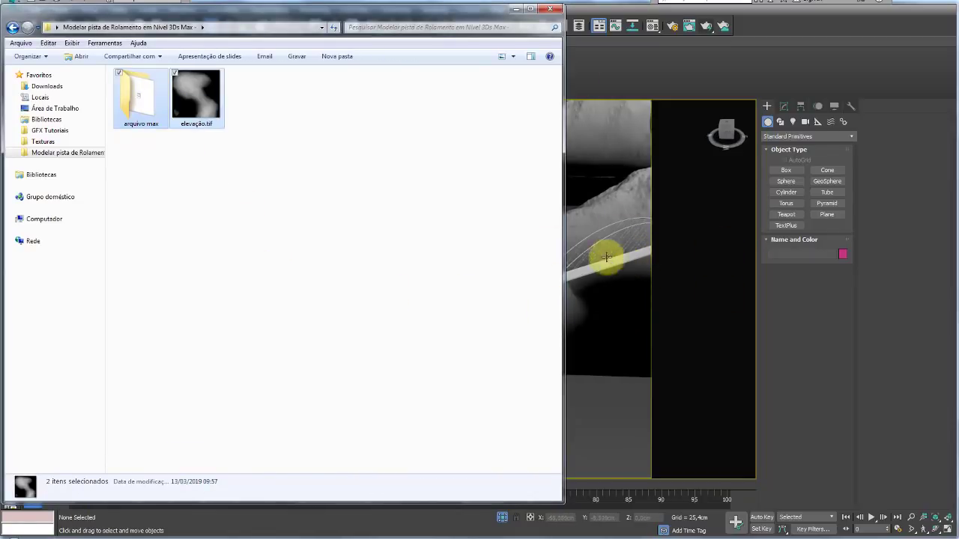
pyautogui.click(516, 8)
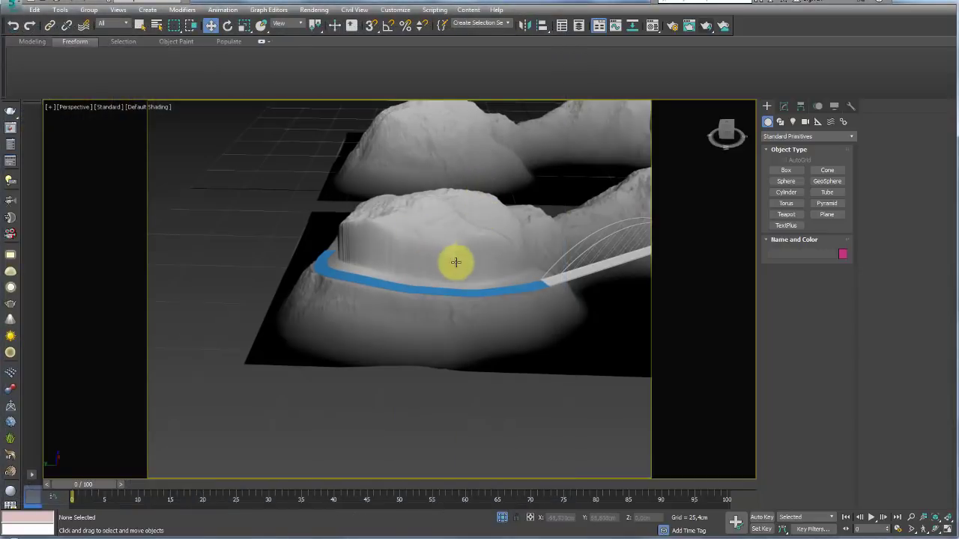
pyautogui.moveTo(456, 263)
pyautogui.keyDown('alt'); pyautogui.mouseDown(button='middle')
pyautogui.moveTo(345, 285)
pyautogui.moveTo(387, 278)
pyautogui.moveTo(338, 265)
pyautogui.moveTo(370, 321)
pyautogui.moveTo(428, 310)
pyautogui.moveTo(397, 360)
pyautogui.moveTo(420, 367)
pyautogui.mouseUp(button='middle'); pyautogui.keyUp('alt')
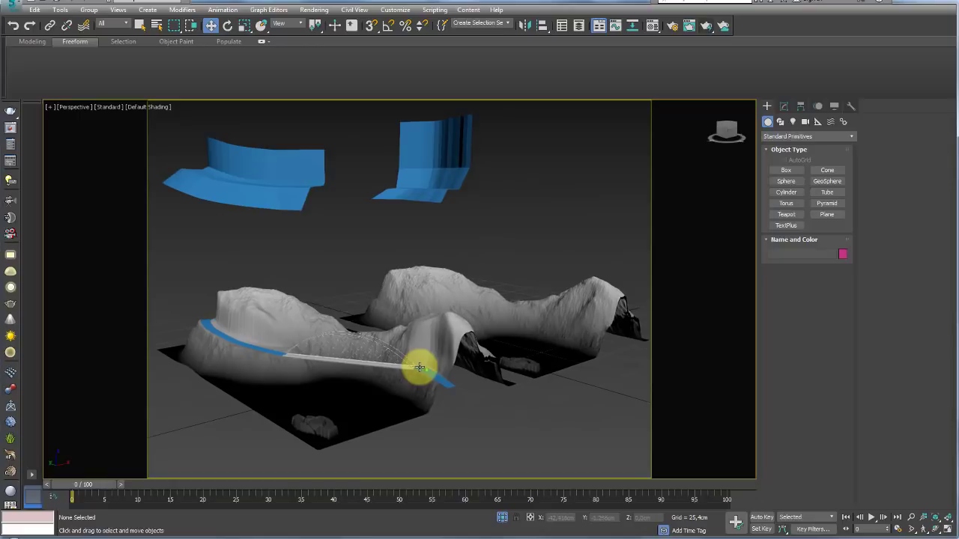